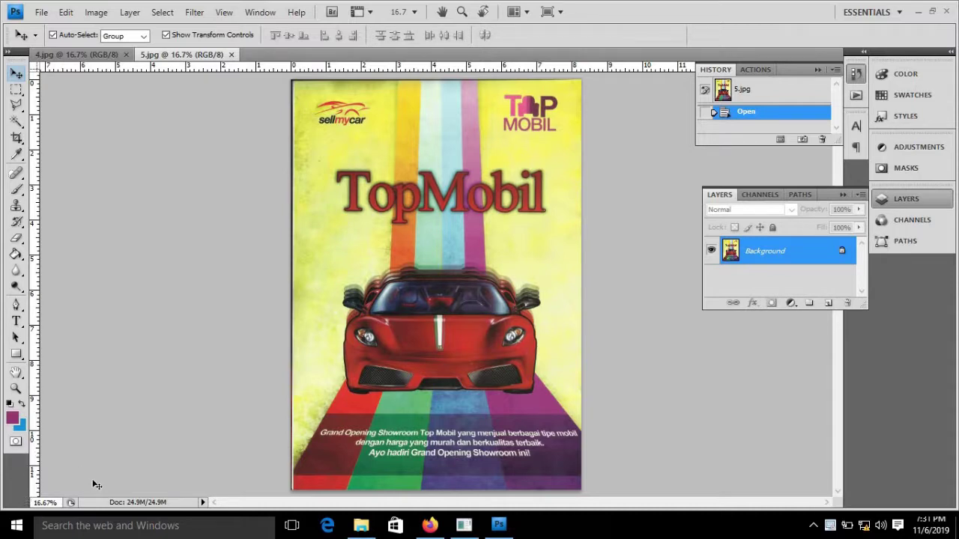
# After checking the worksheet and reference poster, create transparent 21×29.7 cm CMYK document GD006-TOP-MOBIL-1234 at 150 pixels/cm.
pyautogui.click(81, 54)
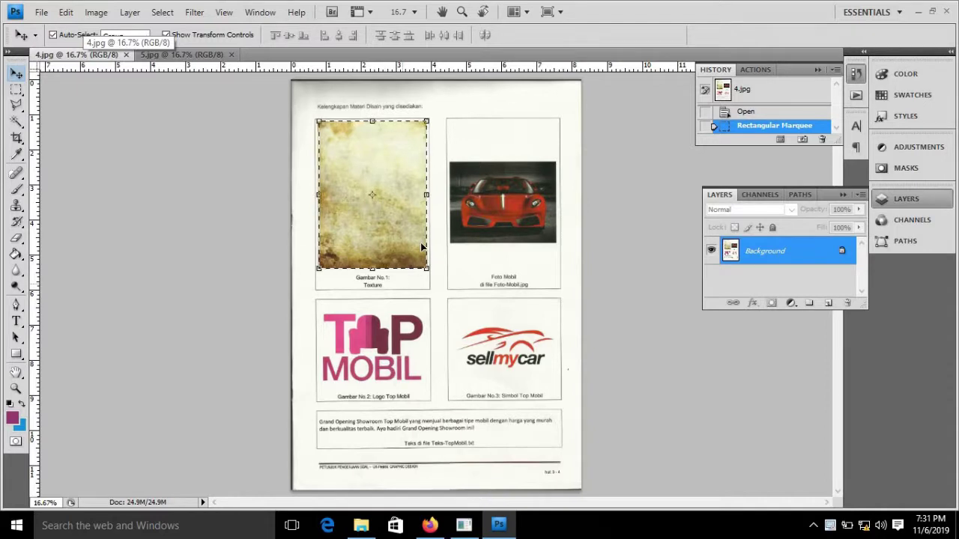
pyautogui.click(181, 55)
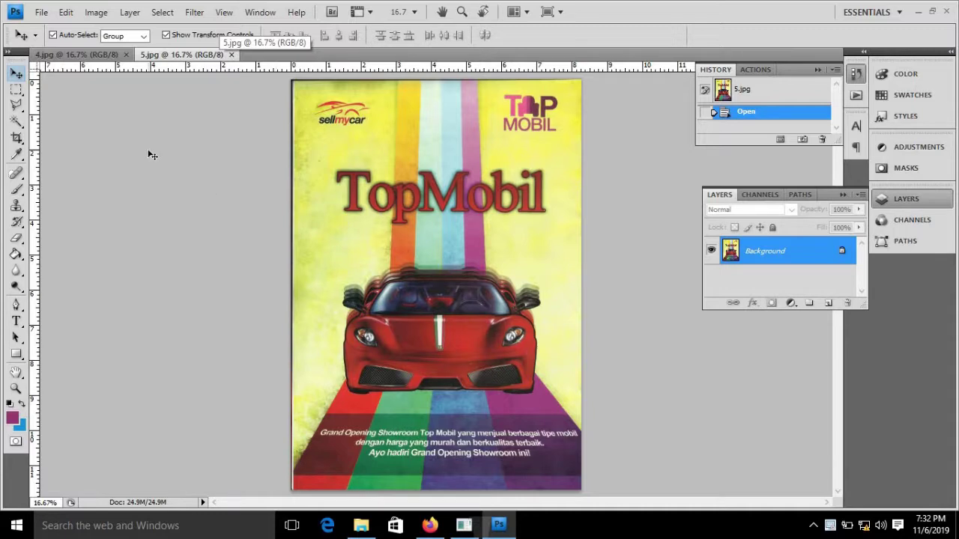
pyautogui.click(41, 12)
pyautogui.click(53, 32)
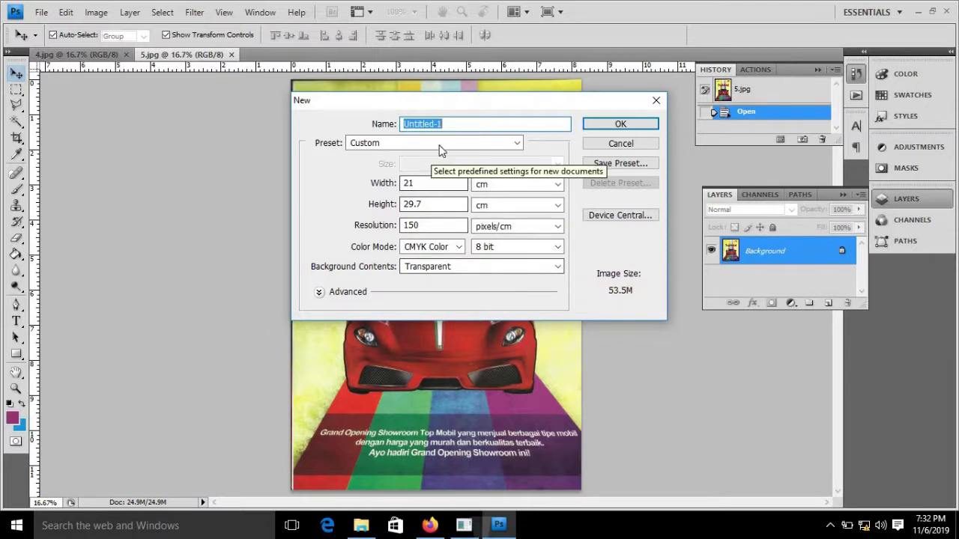
pyautogui.write('G')
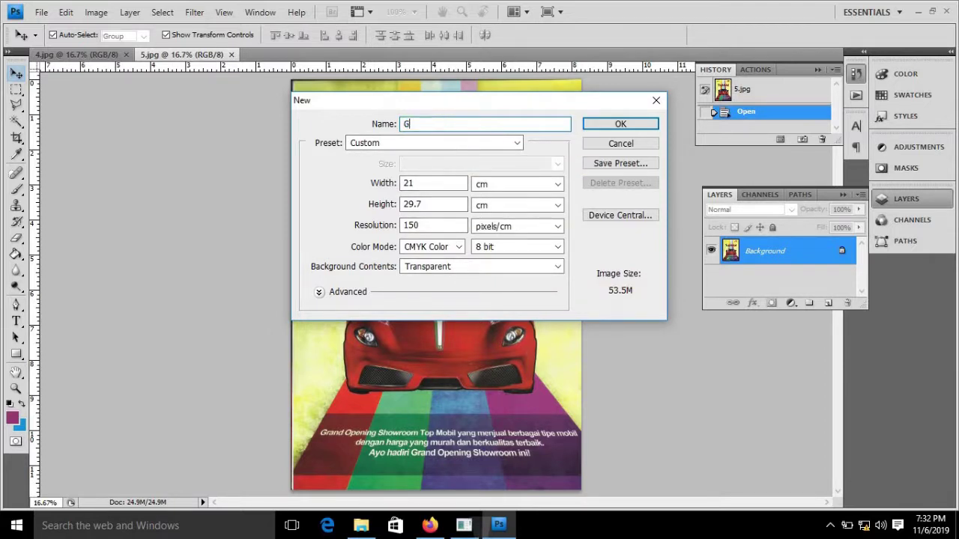
pyautogui.write('D')
pyautogui.write('006-T')
pyautogui.write('OP-MOBIL-123')
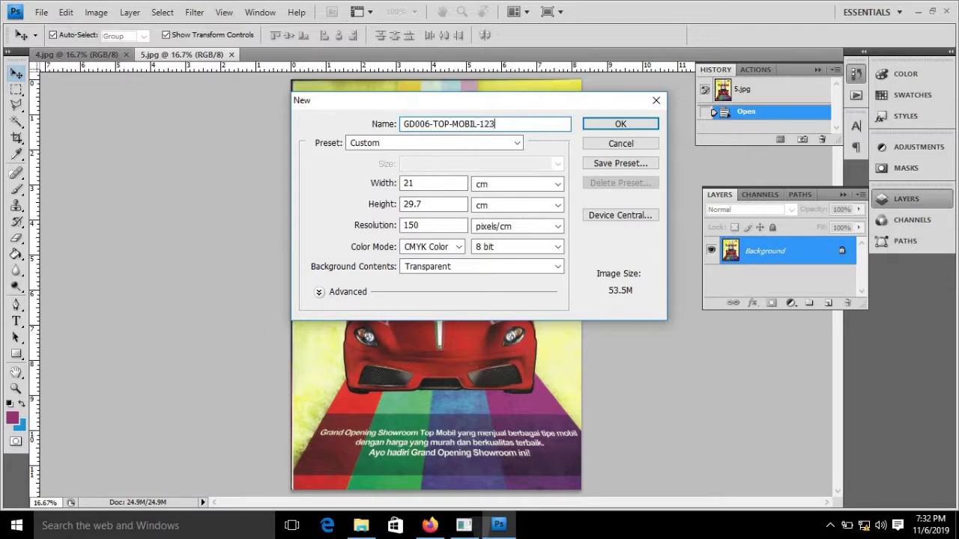
pyautogui.write('4')
pyautogui.click(599, 127)
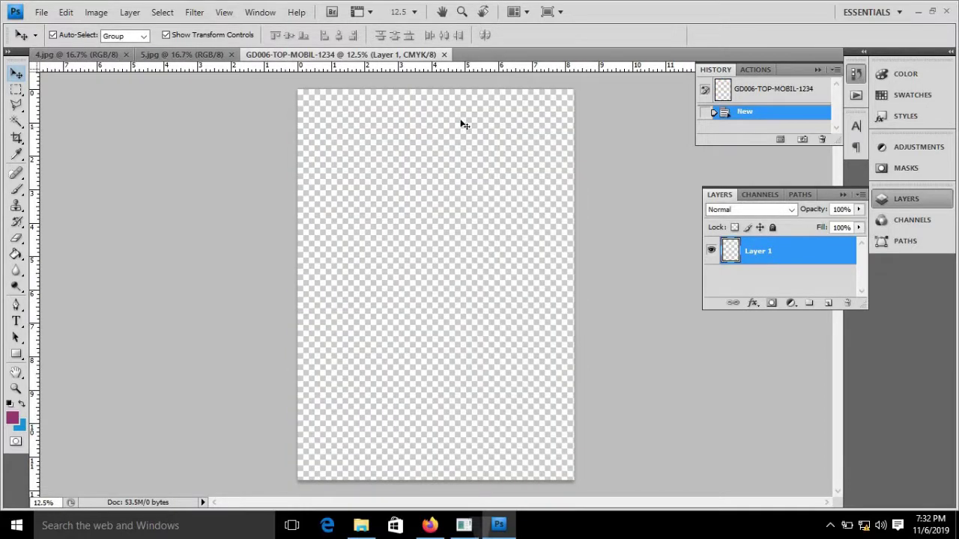
# Drag the grunge texture from the worksheet into the new document as a layer.
pyautogui.click(88, 57)
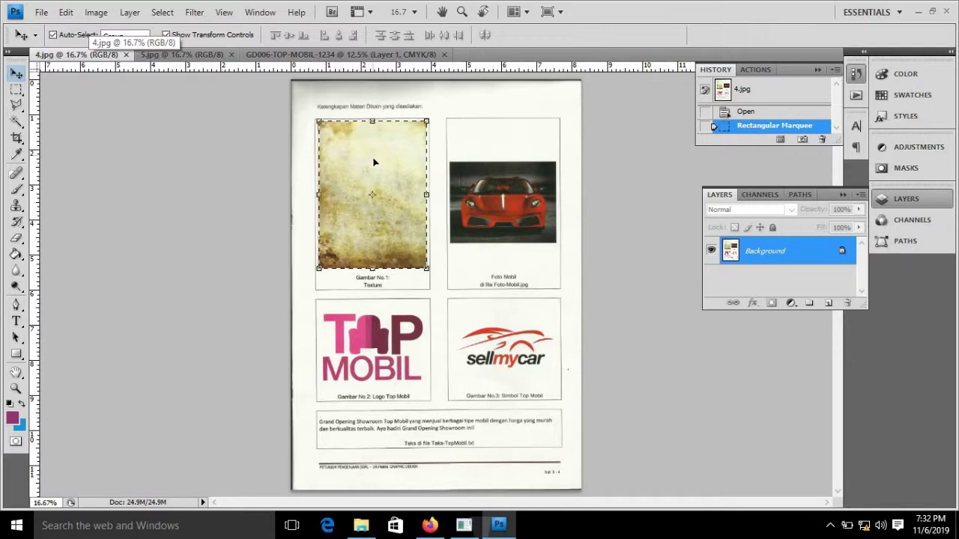
pyautogui.hotkey('ctrl', 'c')
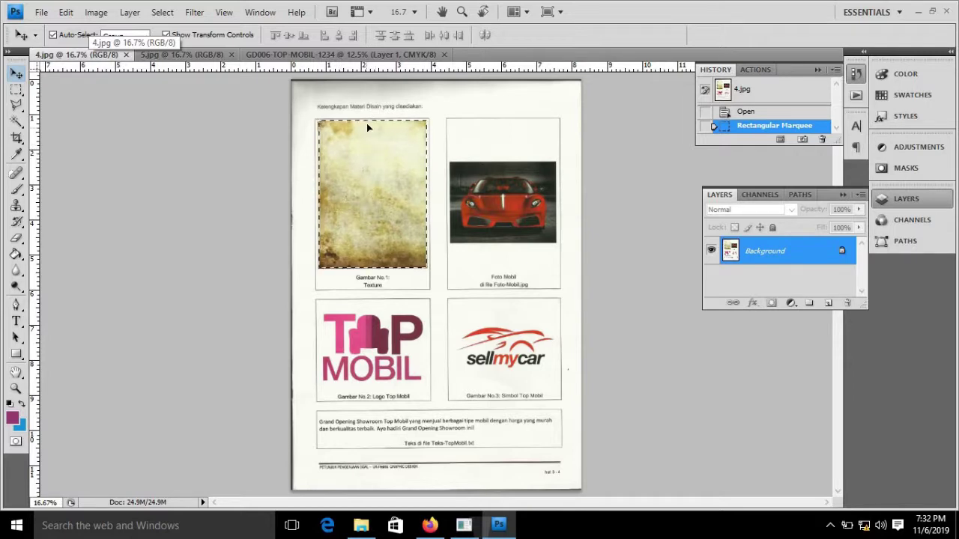
pyautogui.moveTo(367, 128); pyautogui.dragTo(366, 56)
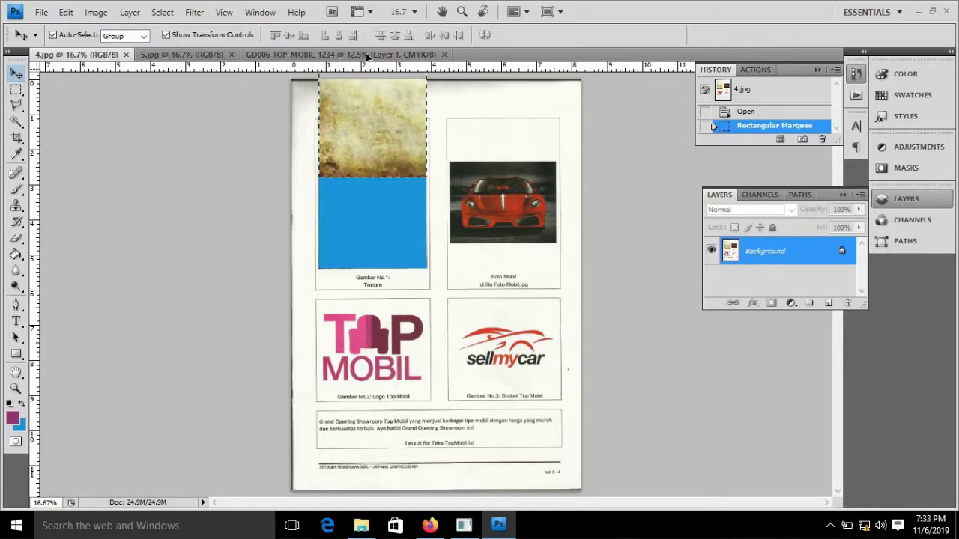
pyautogui.moveTo(367, 56)
pyautogui.mouseDown()
pyautogui.moveTo(378, 139)
pyautogui.moveTo(339, 108)
pyautogui.mouseUp()
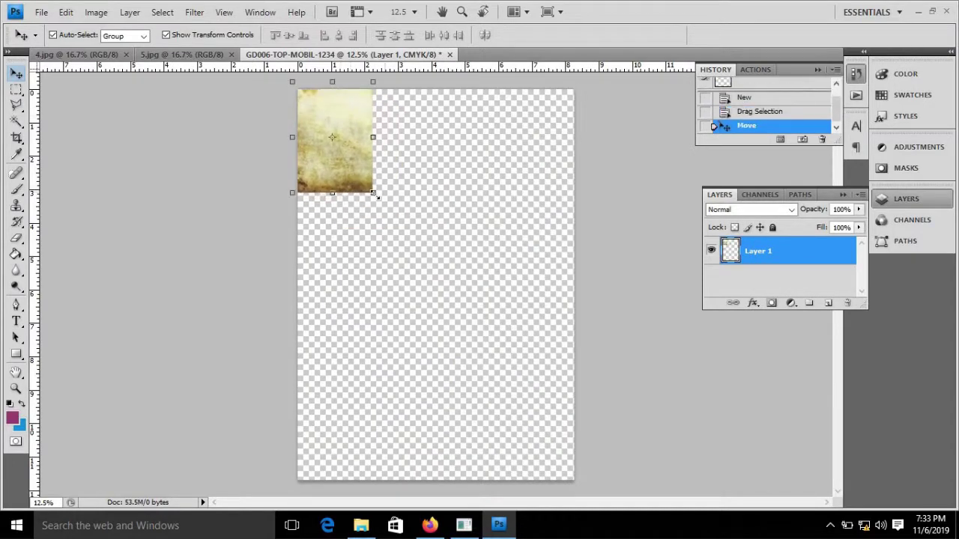
# Scale the texture proportionally to cover the whole canvas and apply the transform.
pyautogui.moveTo(376, 195); pyautogui.dragTo(581, 484)
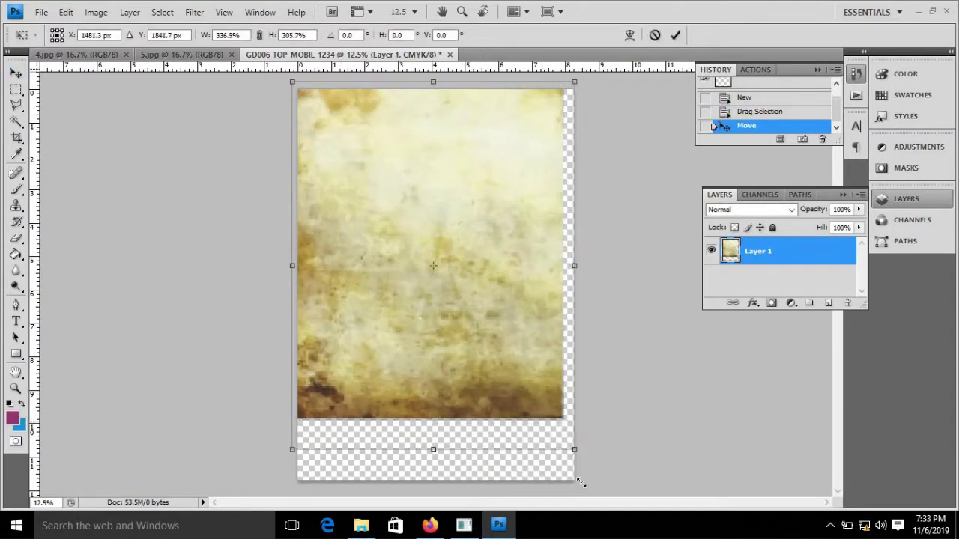
pyautogui.moveTo(581, 483); pyautogui.dragTo(583, 496)
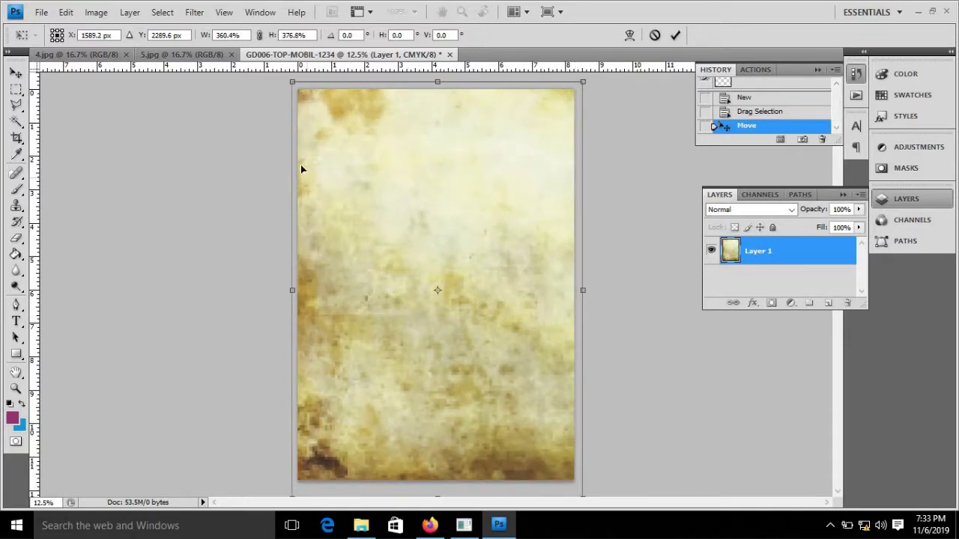
pyautogui.click(260, 35)
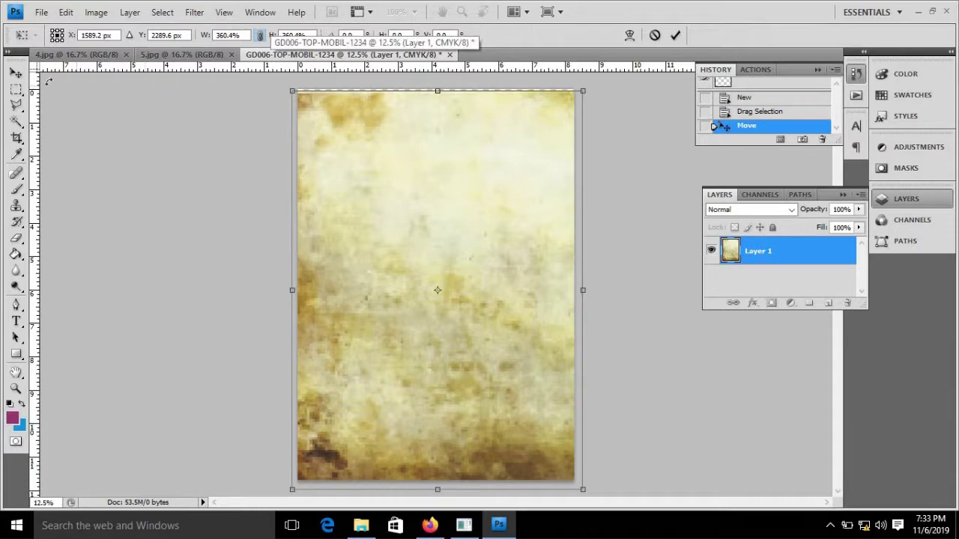
pyautogui.click(15, 73)
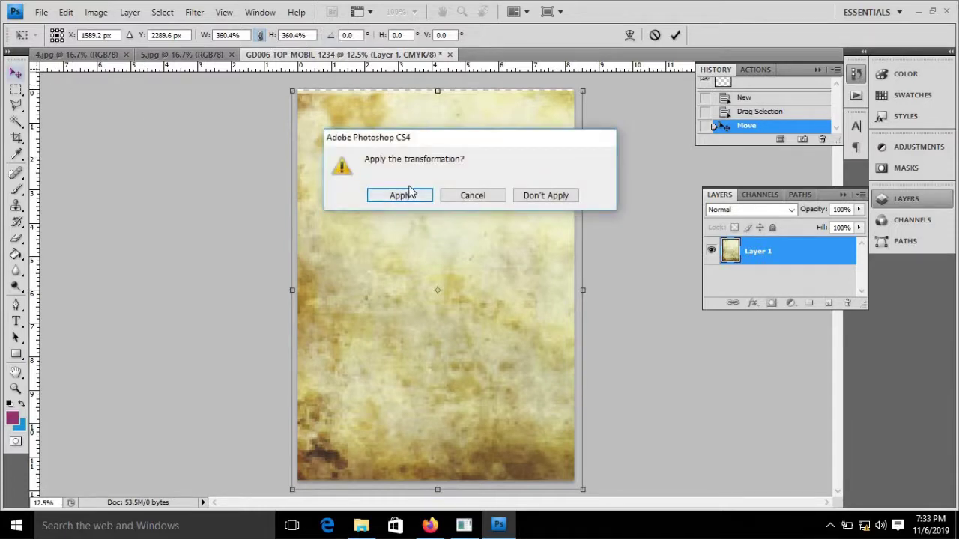
pyautogui.click(408, 193)
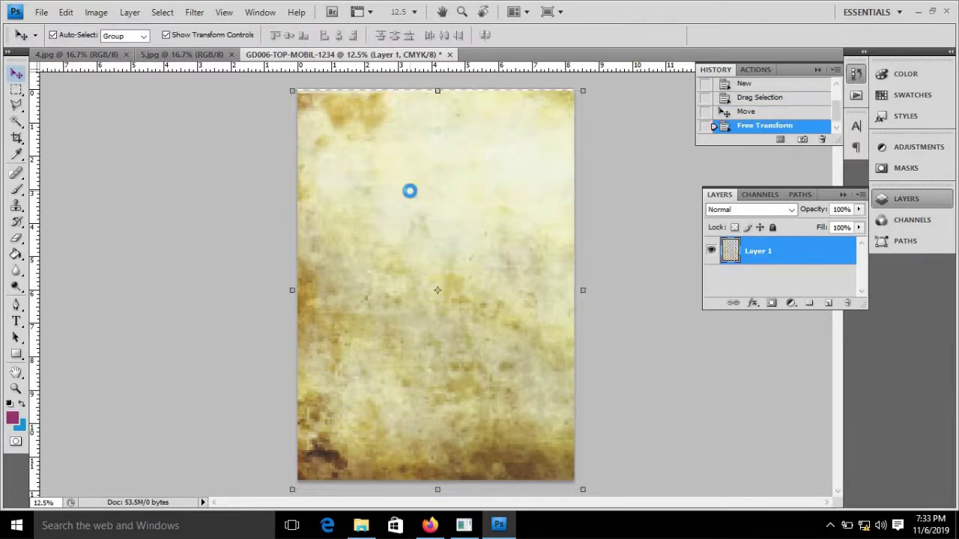
pyautogui.press('Up')
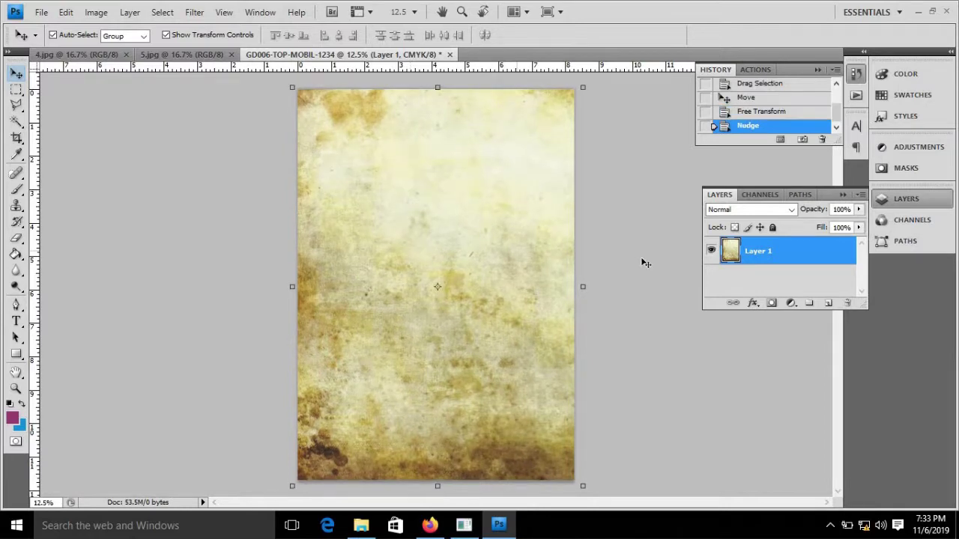
pyautogui.click(386, 186)
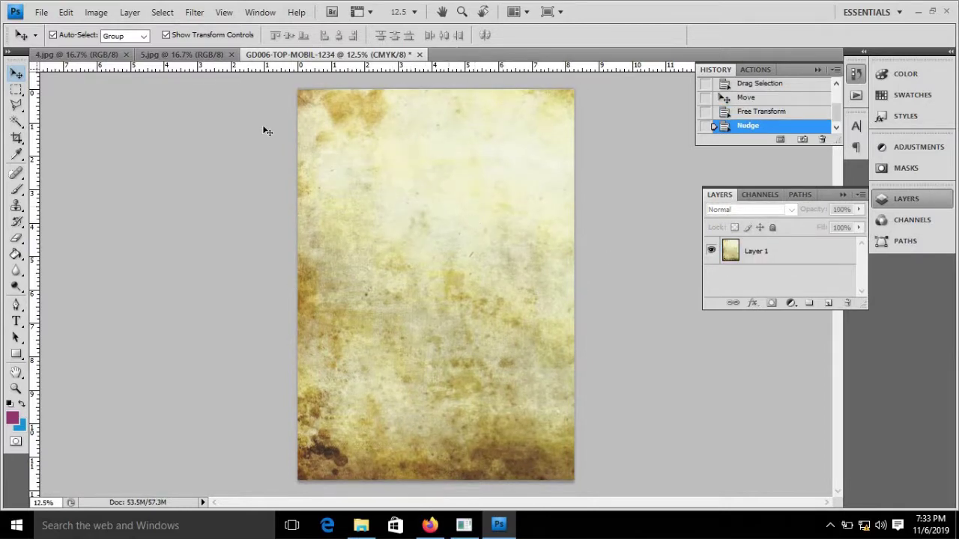
pyautogui.click(192, 57)
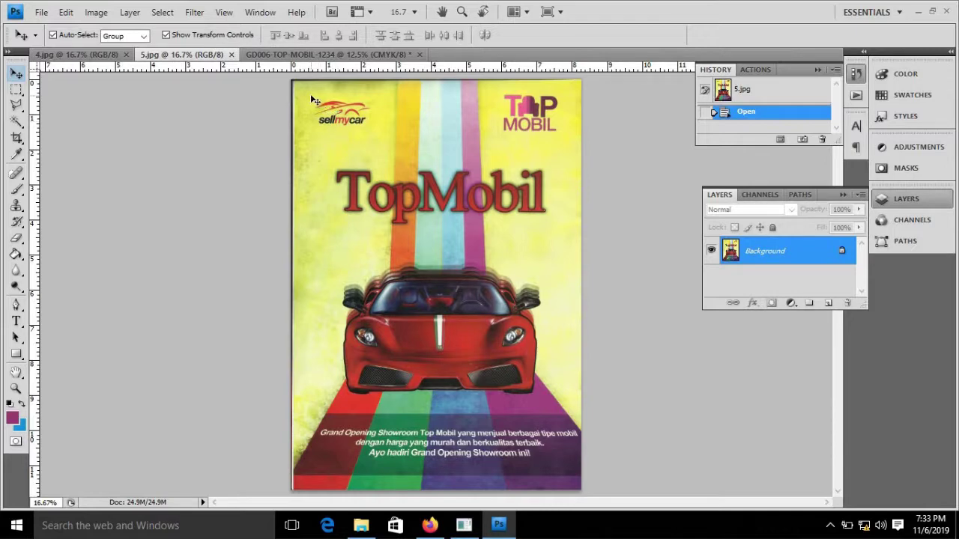
# In the poster document, set the foreground colour to bright yellow #fcee4c.
pyautogui.click(311, 56)
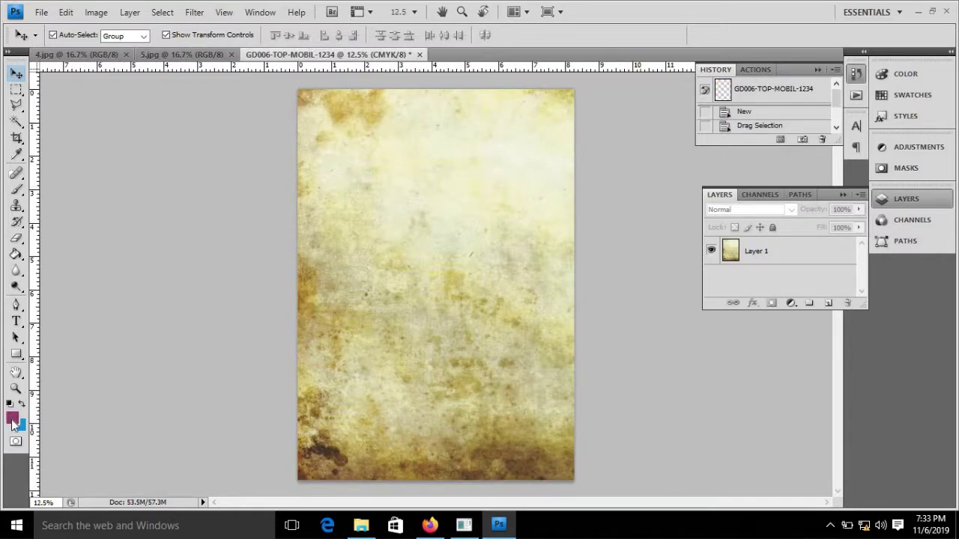
pyautogui.click(12, 421)
pyautogui.click(451, 372)
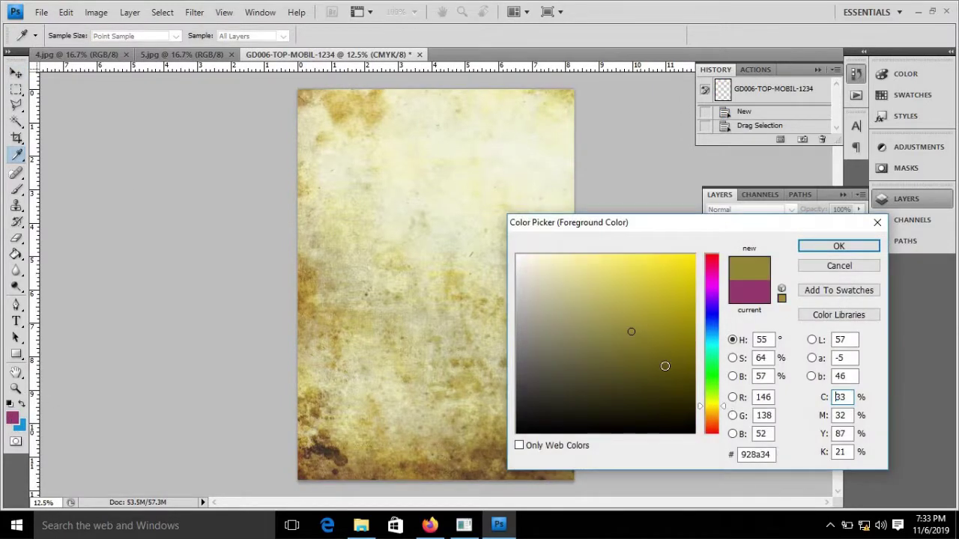
pyautogui.moveTo(633, 332)
pyautogui.mouseDown()
pyautogui.moveTo(637, 255)
pyautogui.moveTo(622, 255)
pyautogui.mouseUp()
pyautogui.click(862, 248)
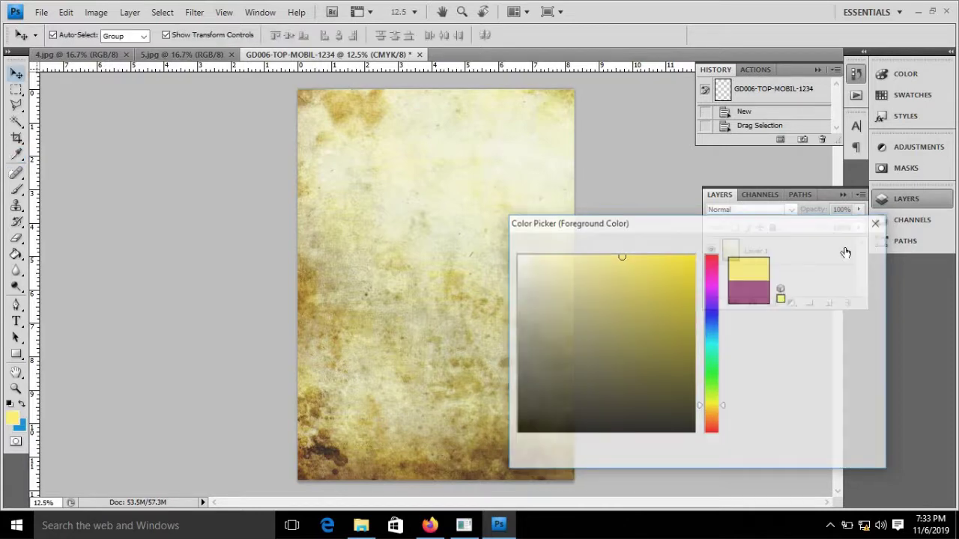
pyautogui.click(16, 354)
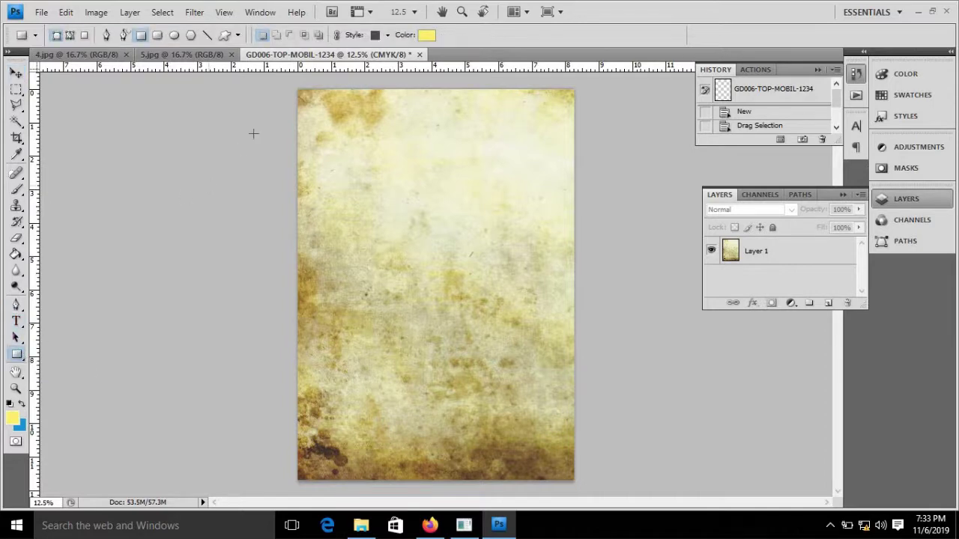
# Draw a yellow rectangle covering the whole page and set its blend mode to Multiply.
pyautogui.moveTo(290, 85); pyautogui.dragTo(578, 484)
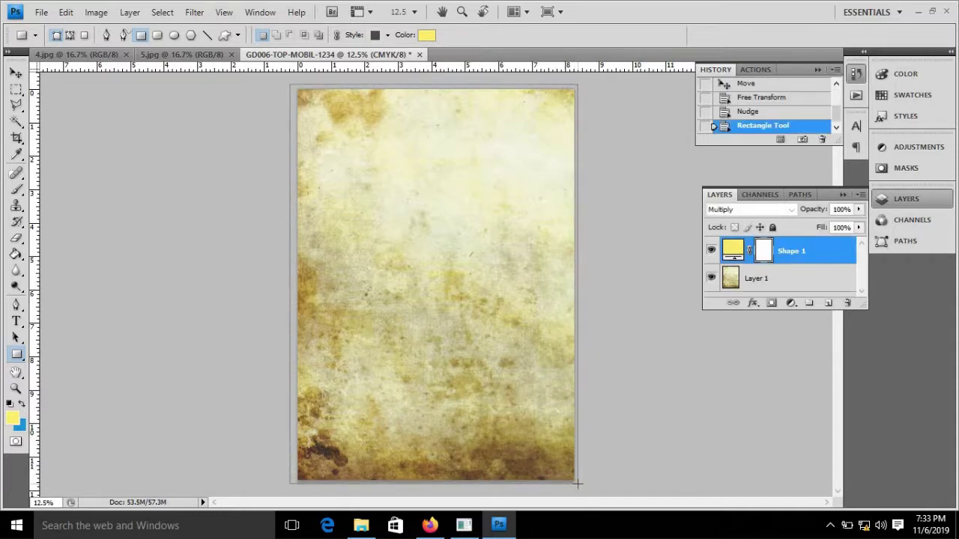
pyautogui.hotkey('shift', 'alt', 'm')
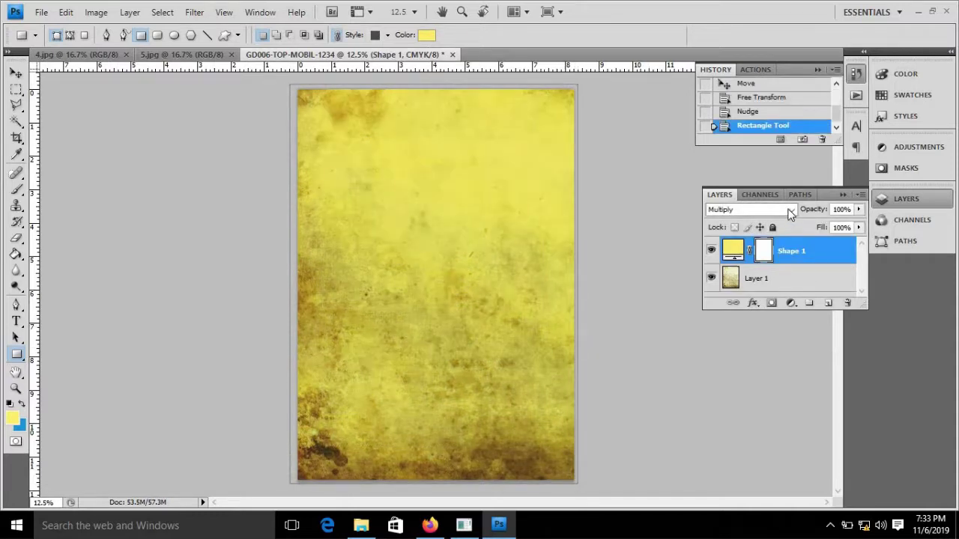
pyautogui.click(787, 210)
pyautogui.click(718, 7)
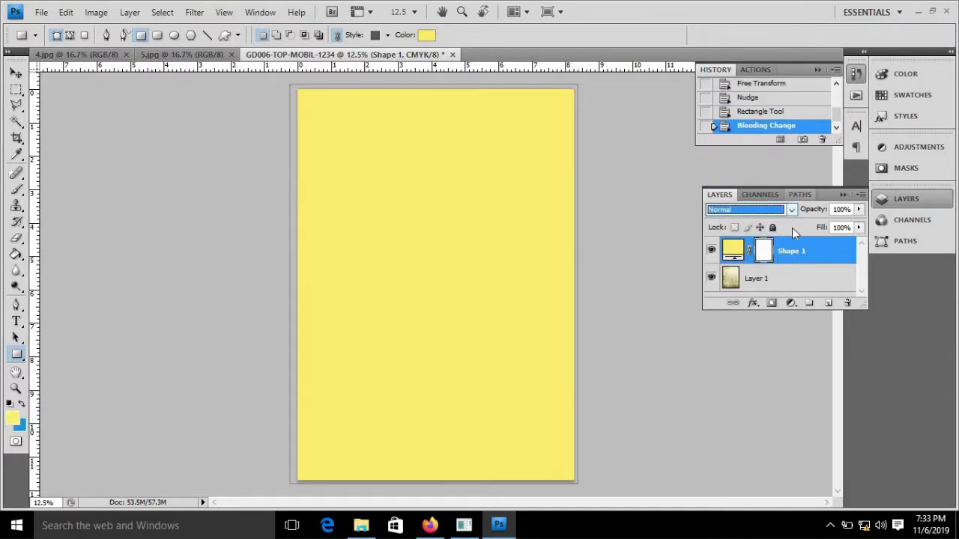
pyautogui.click(791, 213)
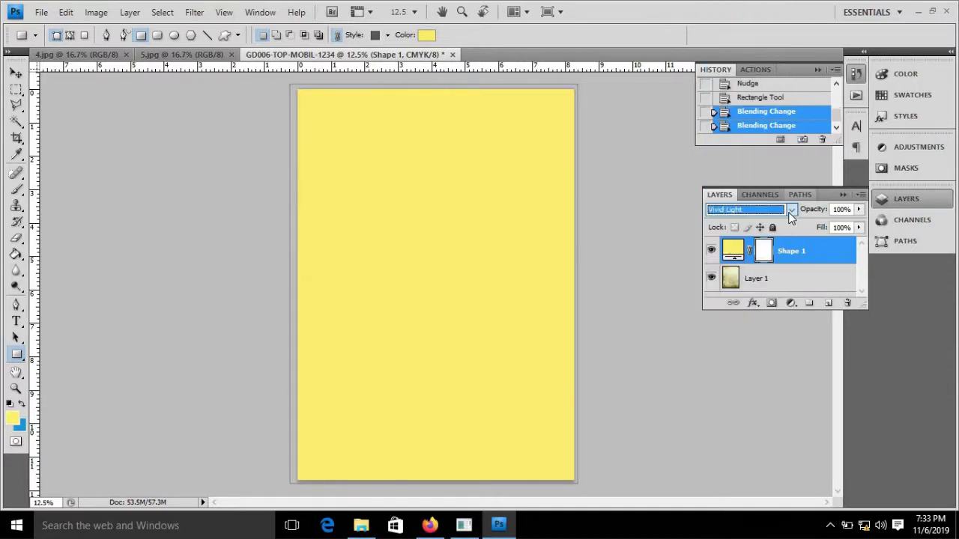
pyautogui.click(790, 210)
pyautogui.click(790, 208)
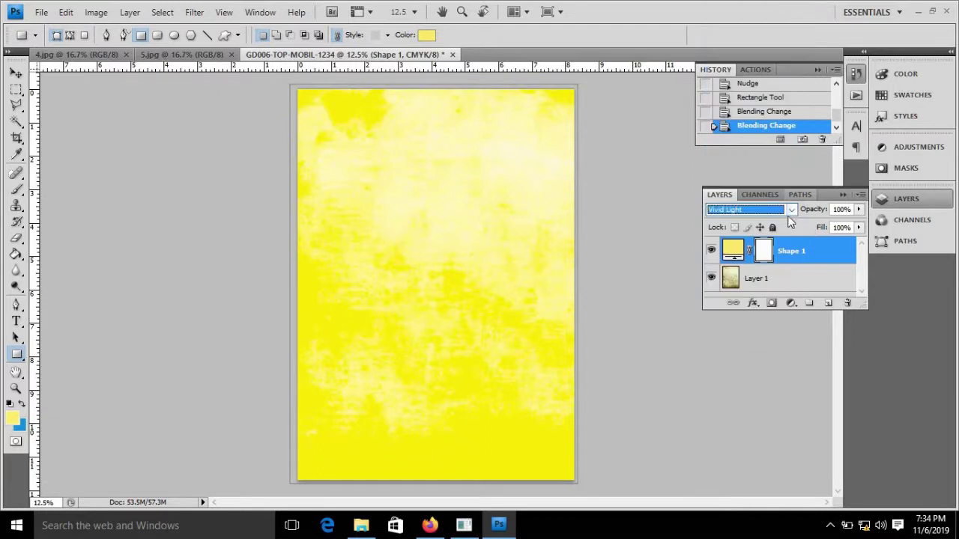
pyautogui.click(791, 213)
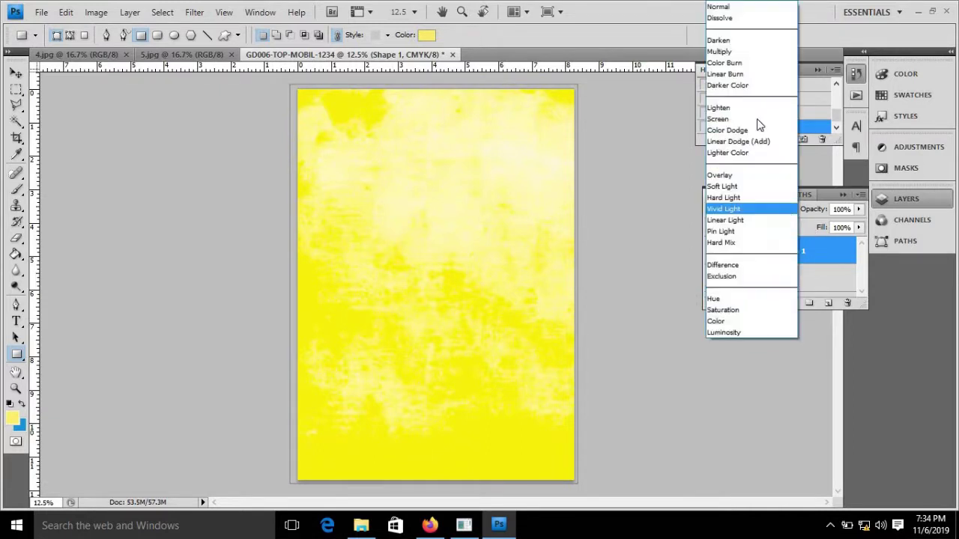
pyautogui.click(746, 52)
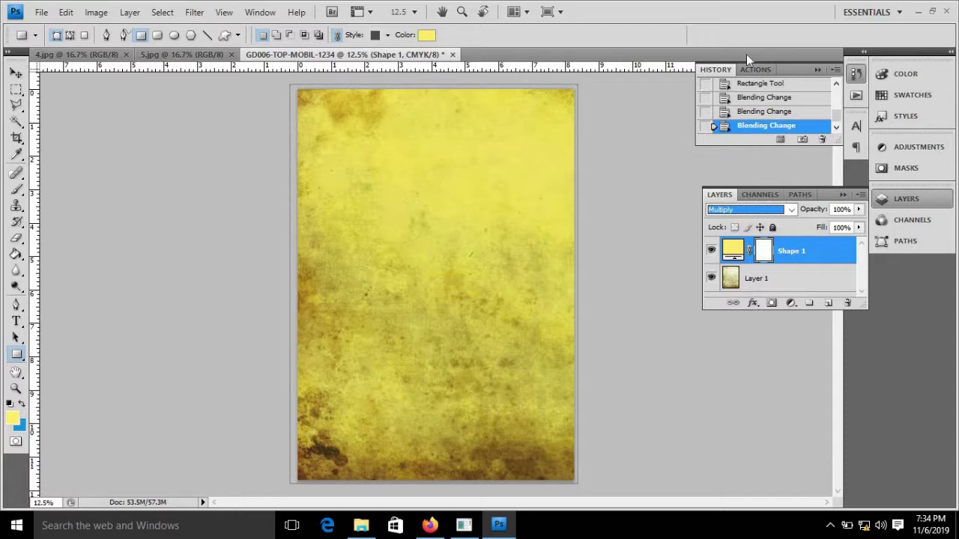
# Hide the History panel and select the grunge texture Layer 1.
pyautogui.click(818, 70)
pyautogui.click(771, 283)
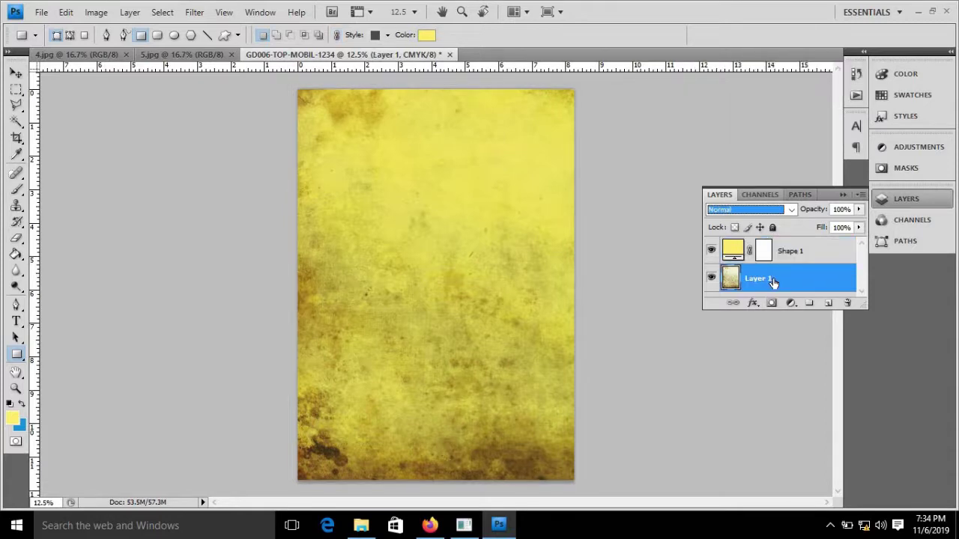
pyautogui.click(791, 262)
pyautogui.click(789, 283)
pyautogui.click(95, 12)
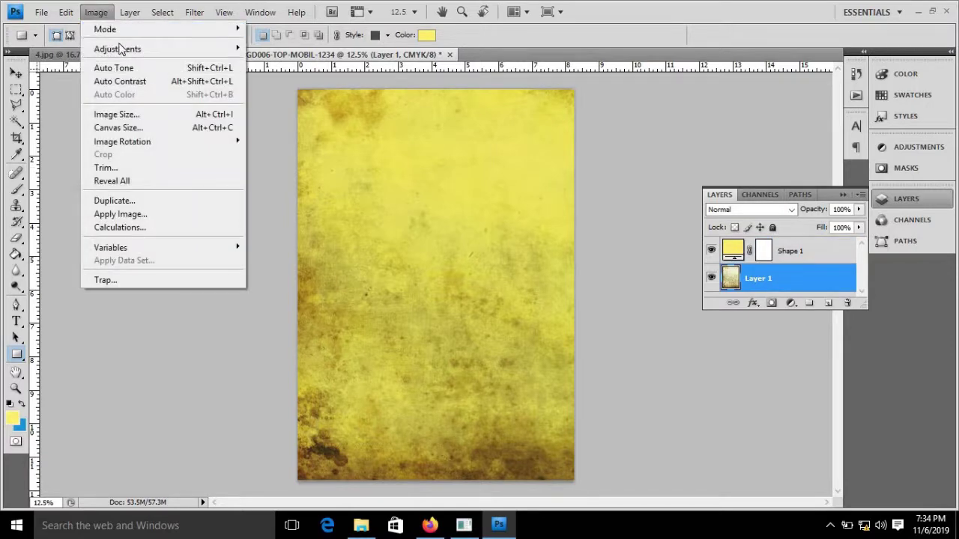
pyautogui.moveTo(118, 48)
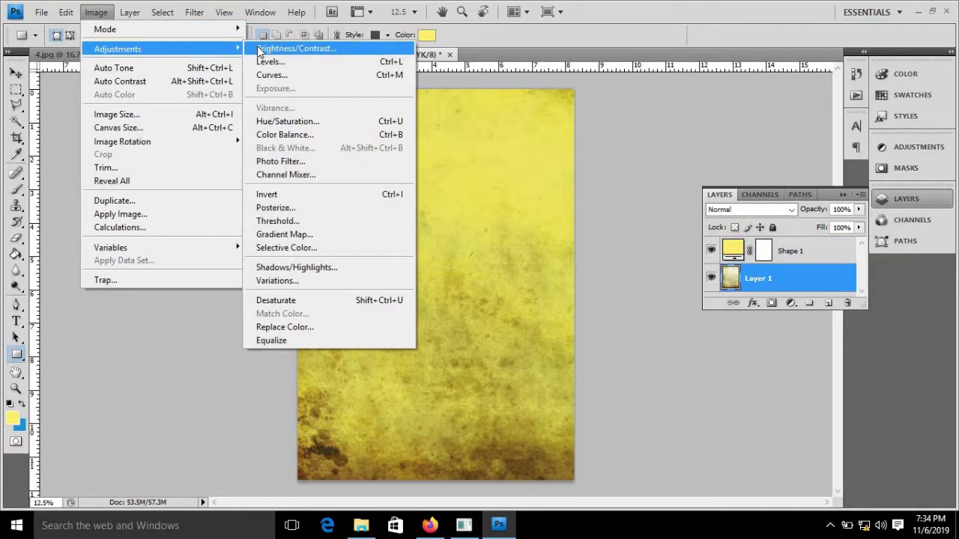
# Raise Layer 1's brightness to 46 and increase its contrast.
pyautogui.click(259, 48)
pyautogui.moveTo(447, 180)
pyautogui.mouseDown()
pyautogui.moveTo(467, 182)
pyautogui.moveTo(457, 212)
pyautogui.mouseUp()
pyautogui.click(562, 165)
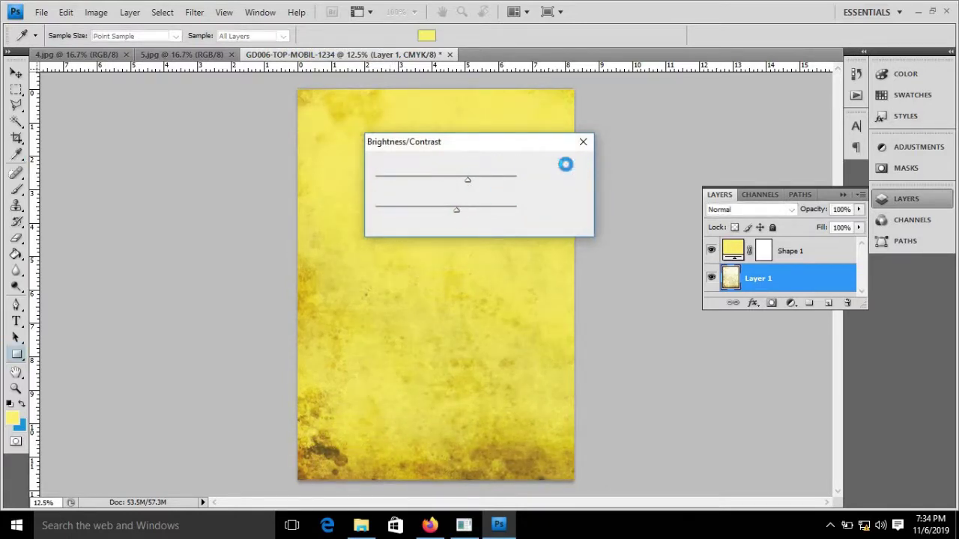
# Compare the working poster with the 5.jpg TopMobil reference poster, ending on the reference.
pyautogui.click(178, 51)
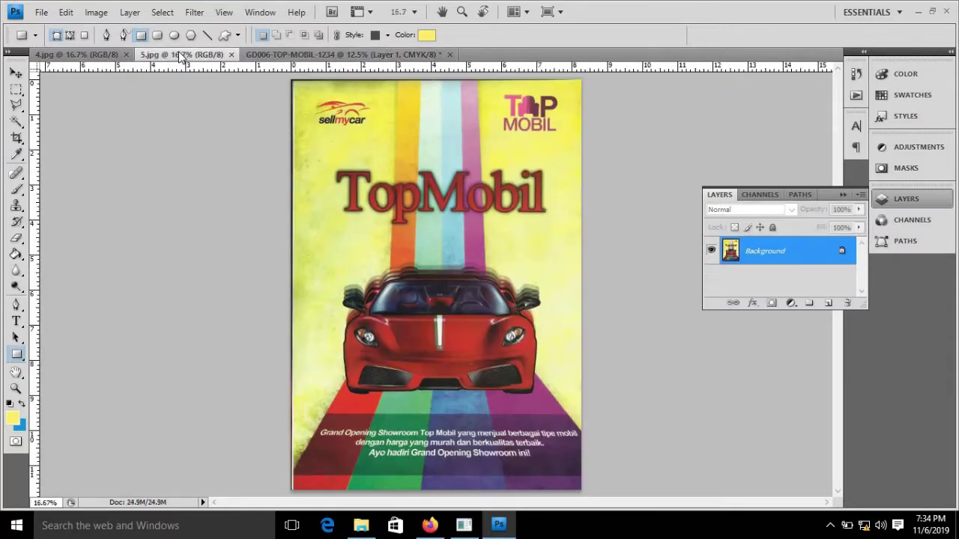
pyautogui.click(302, 55)
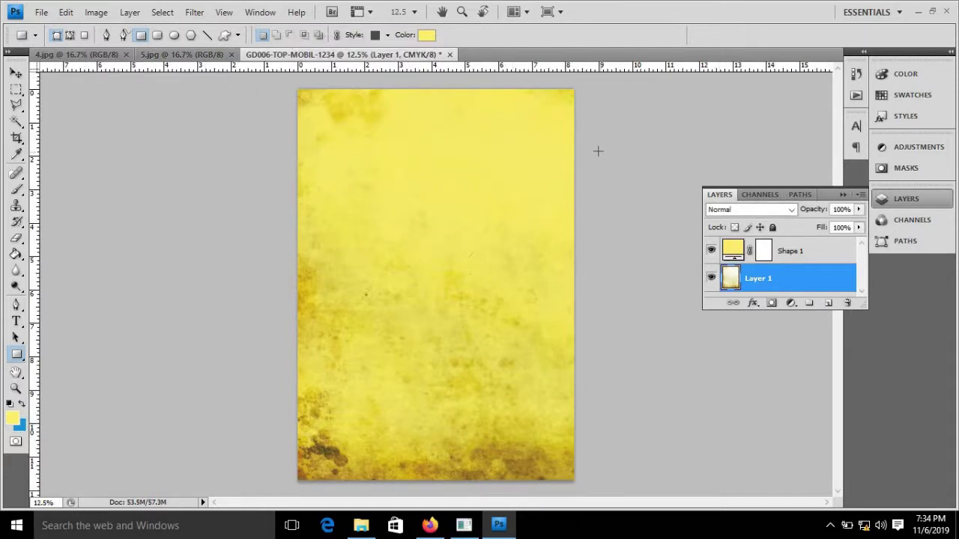
pyautogui.click(154, 54)
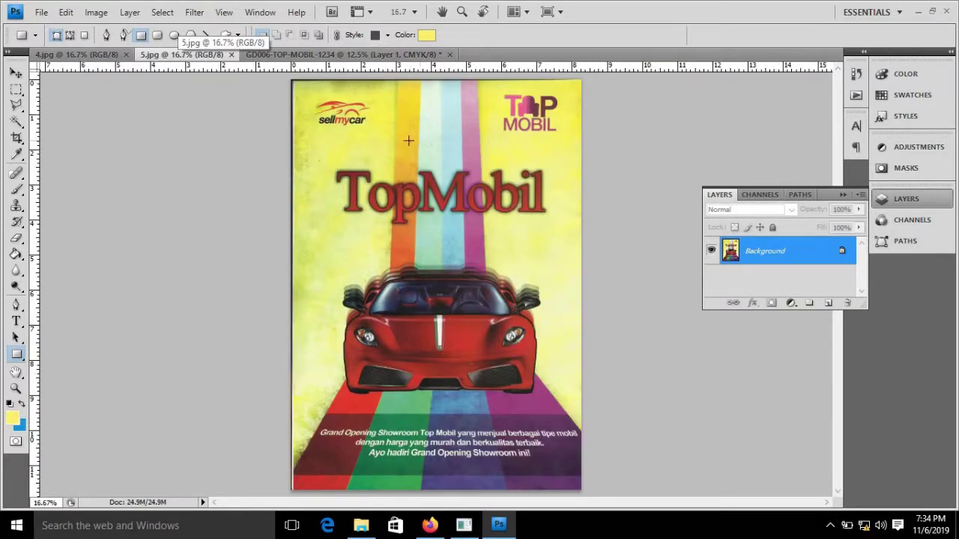
pyautogui.click(323, 56)
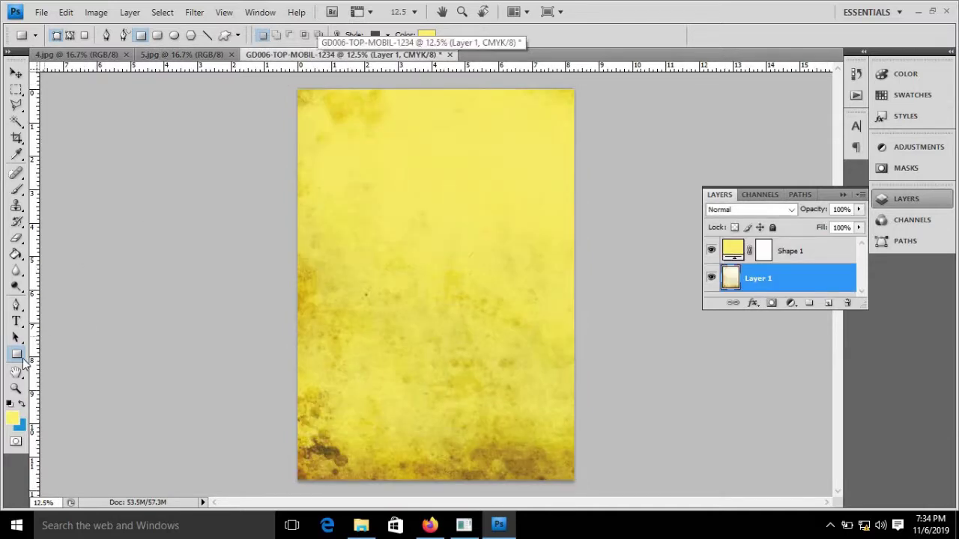
pyautogui.click(187, 56)
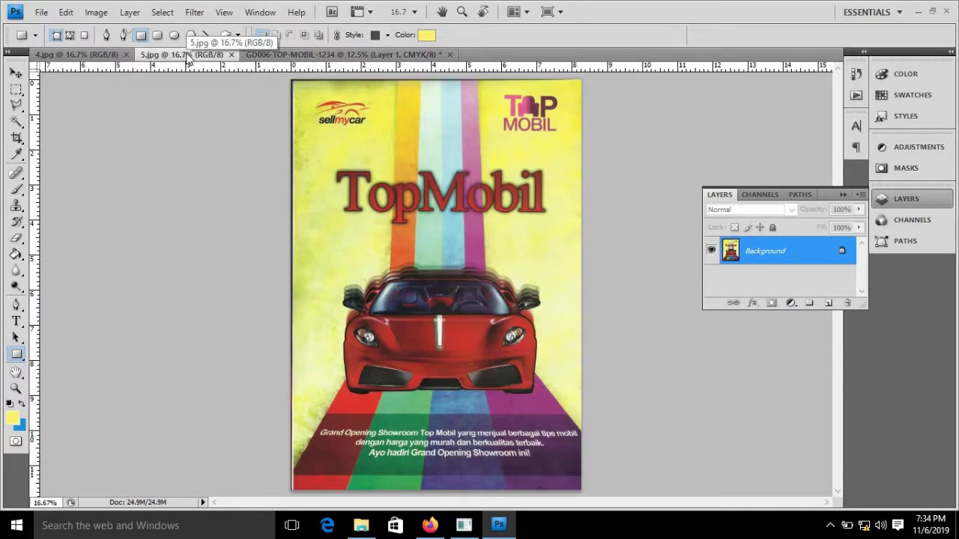
# Sample red #d93229 as foreground and green #3da54e as background from the reference poster.
pyautogui.click(14, 420)
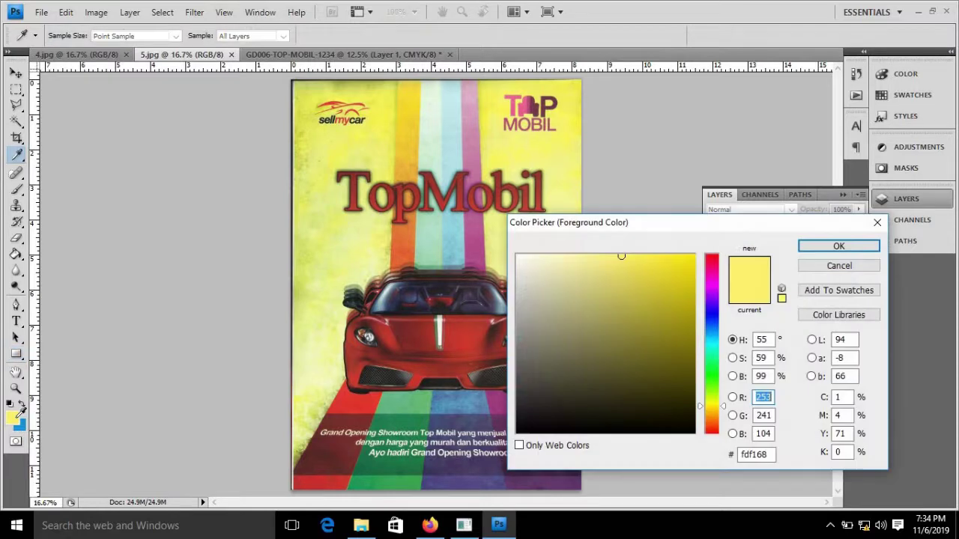
pyautogui.click(355, 402)
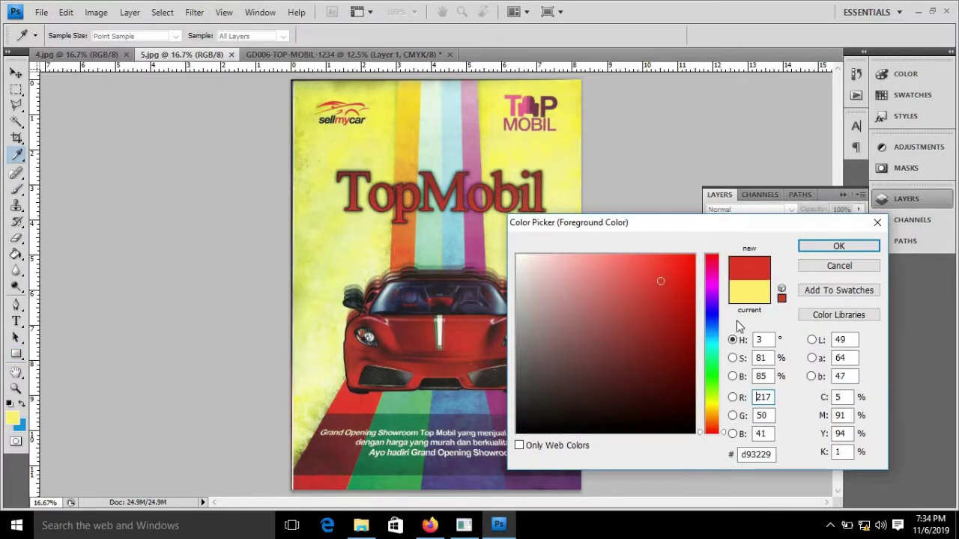
pyautogui.click(838, 245)
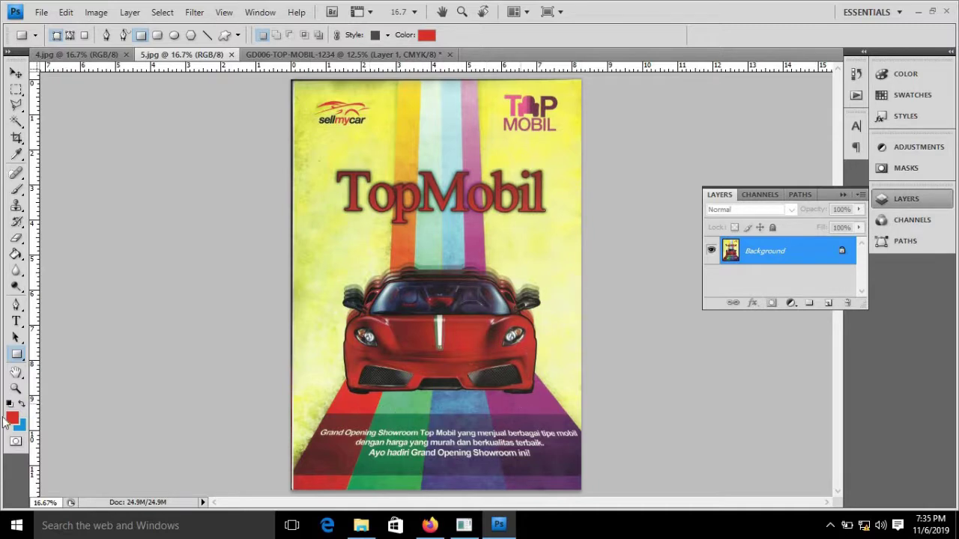
pyautogui.click(19, 425)
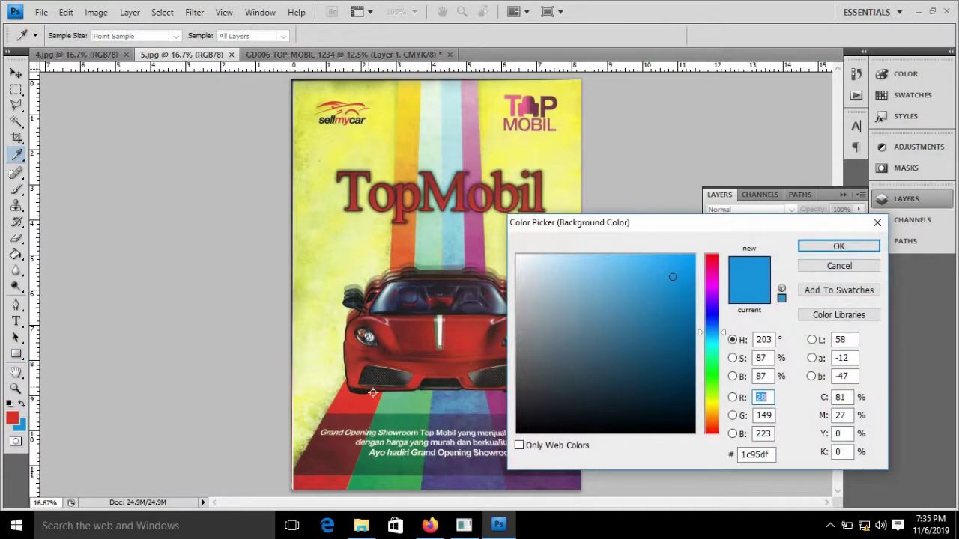
pyautogui.click(407, 479)
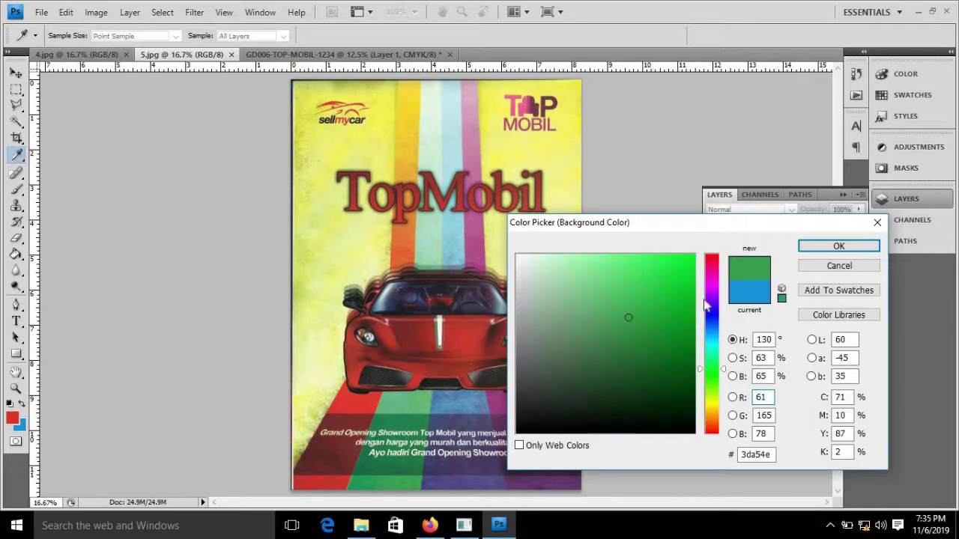
pyautogui.click(838, 246)
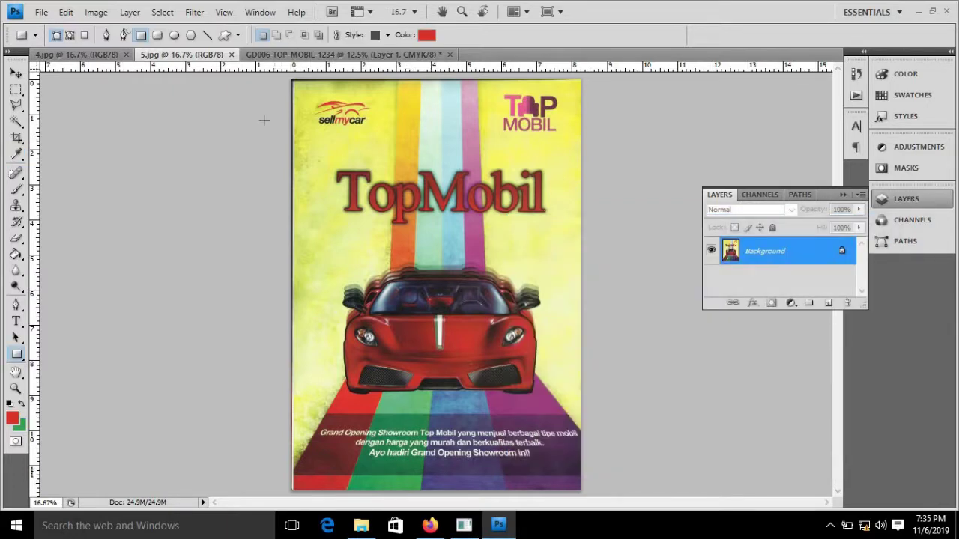
# Draw a tall thin red bar from the top edge as Shape 2 with Normal blending.
pyautogui.click(275, 54)
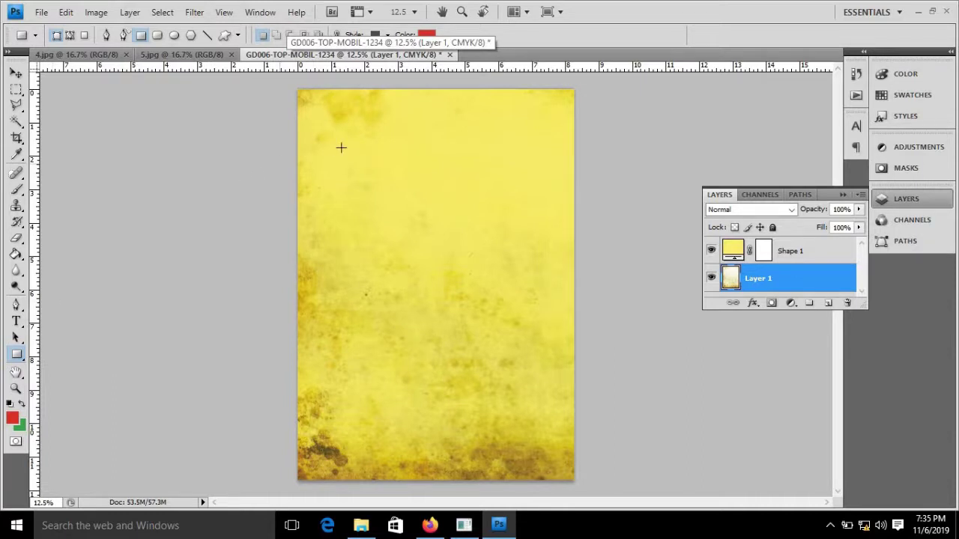
pyautogui.click(811, 252)
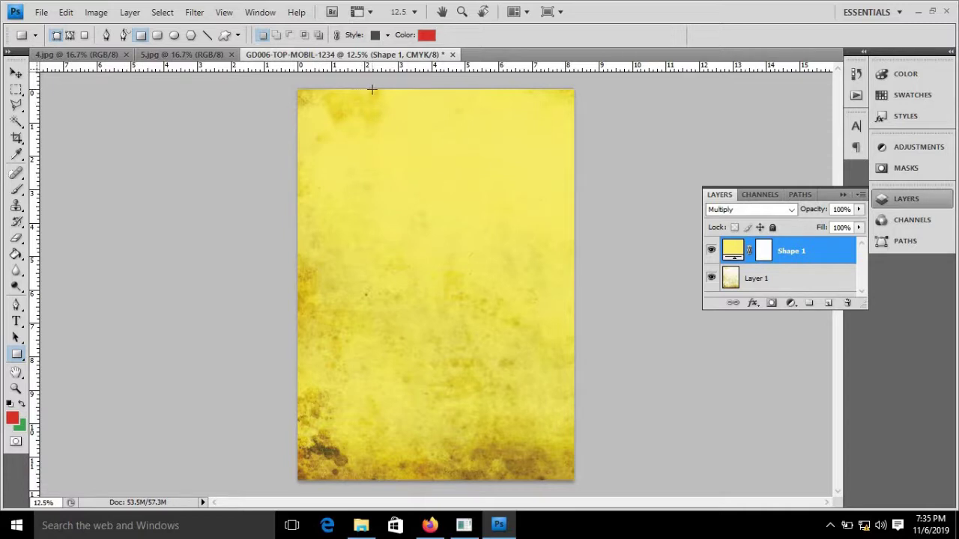
pyautogui.moveTo(372, 89)
pyautogui.mouseDown()
pyautogui.moveTo(394, 218)
pyautogui.moveTo(391, 287)
pyautogui.mouseUp()
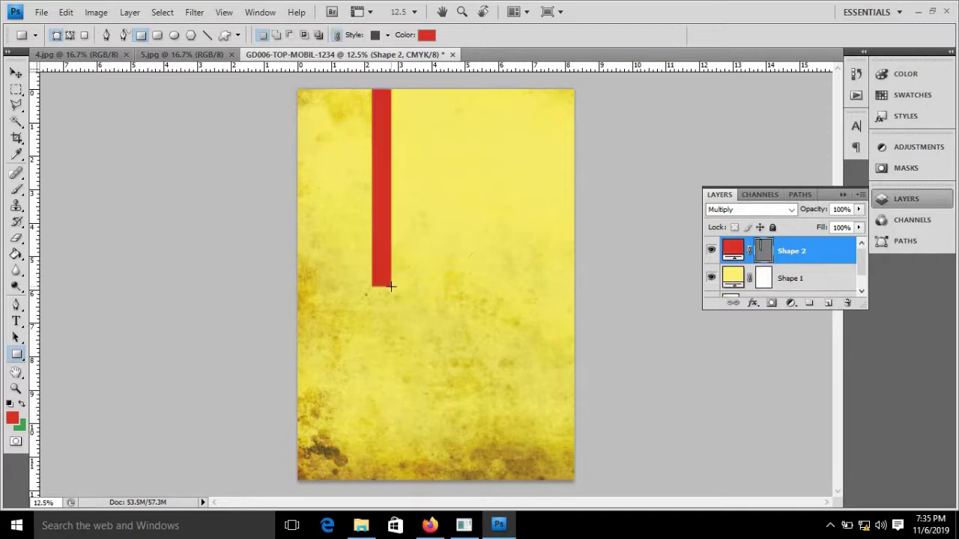
pyautogui.click(789, 209)
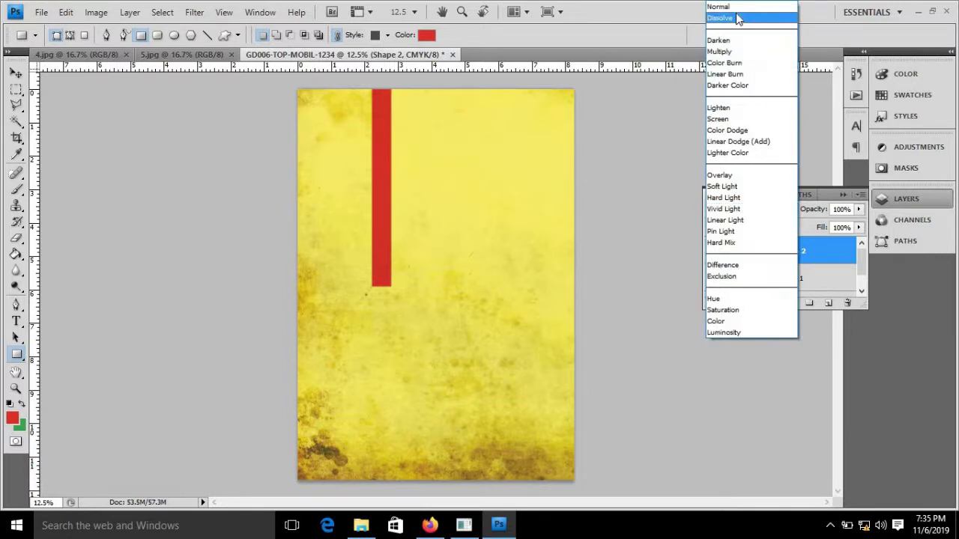
pyautogui.click(720, 6)
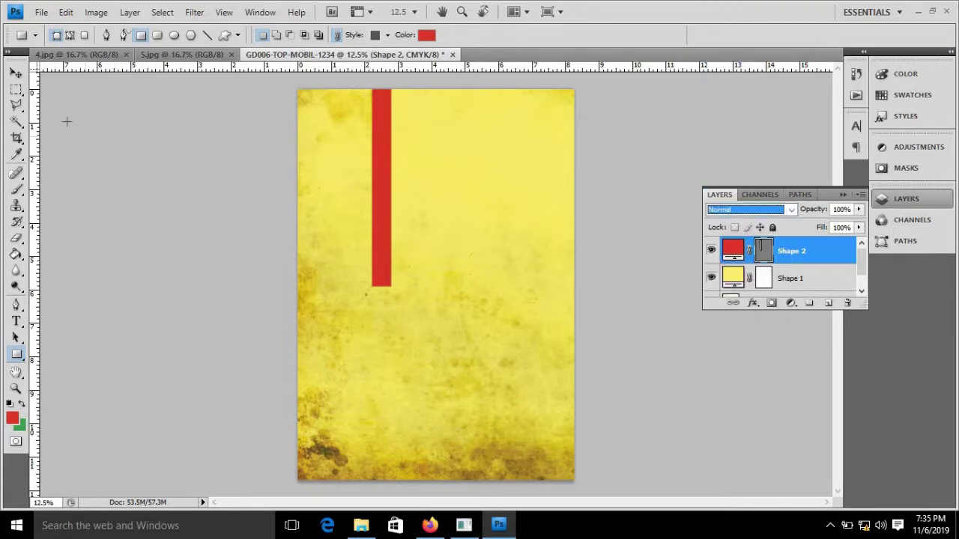
pyautogui.click(16, 73)
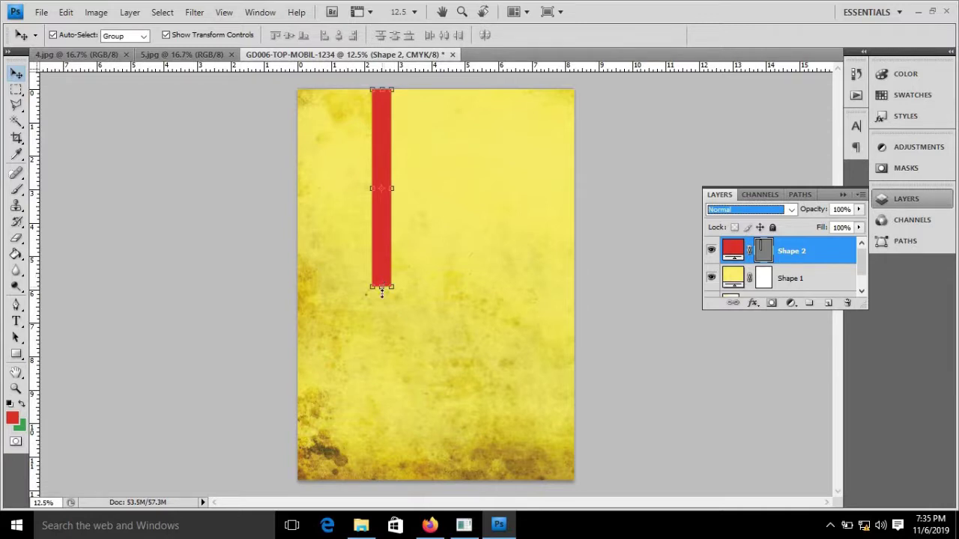
# Stretch the red bar down to about 123.1% height and apply the transform.
pyautogui.moveTo(381, 291); pyautogui.dragTo(381, 332)
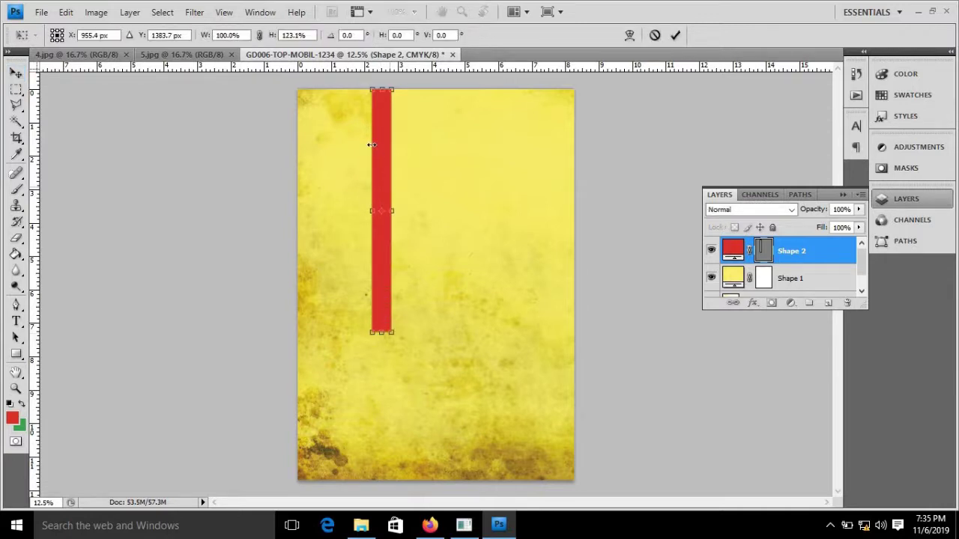
pyautogui.click(16, 73)
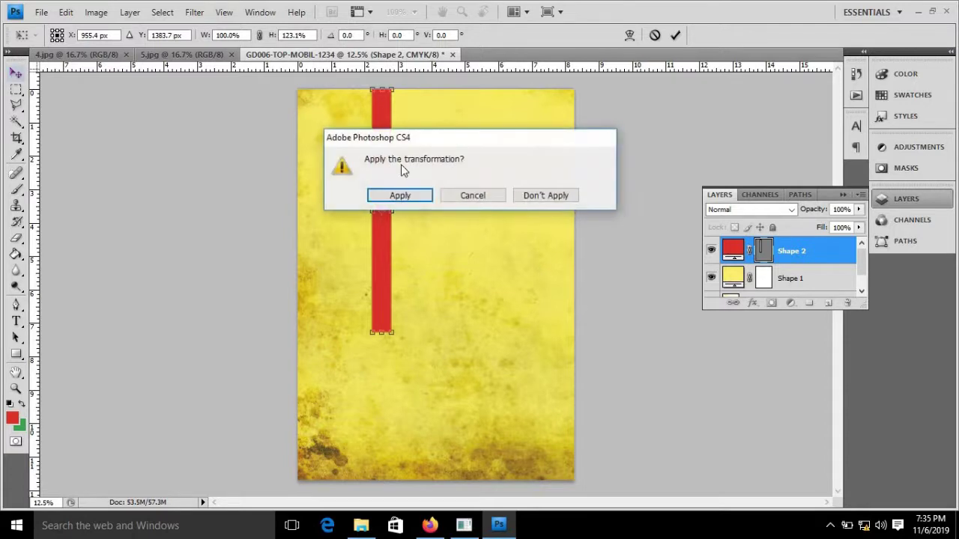
pyautogui.click(422, 198)
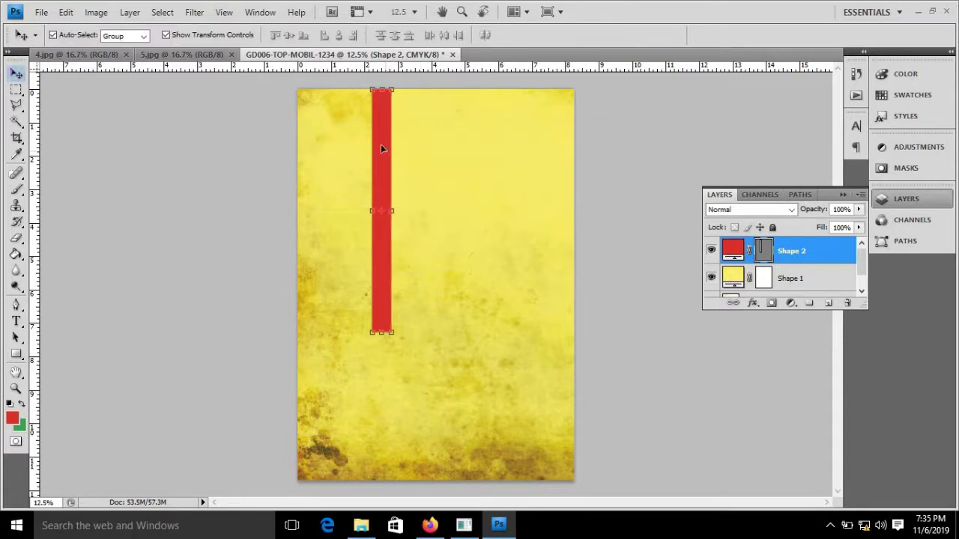
# Duplicate the red bar's layer as Shape 2 copy.
pyautogui.rightClick(835, 258)
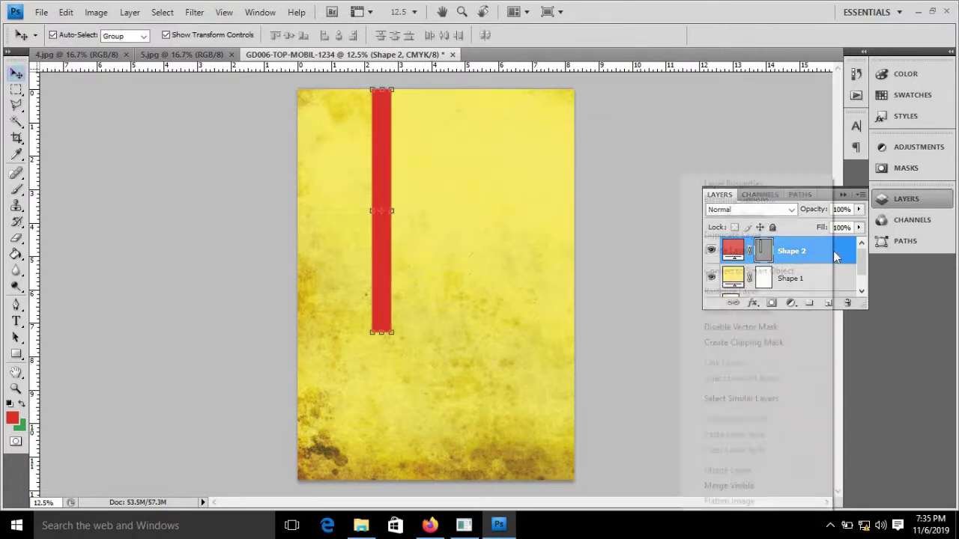
pyautogui.click(783, 235)
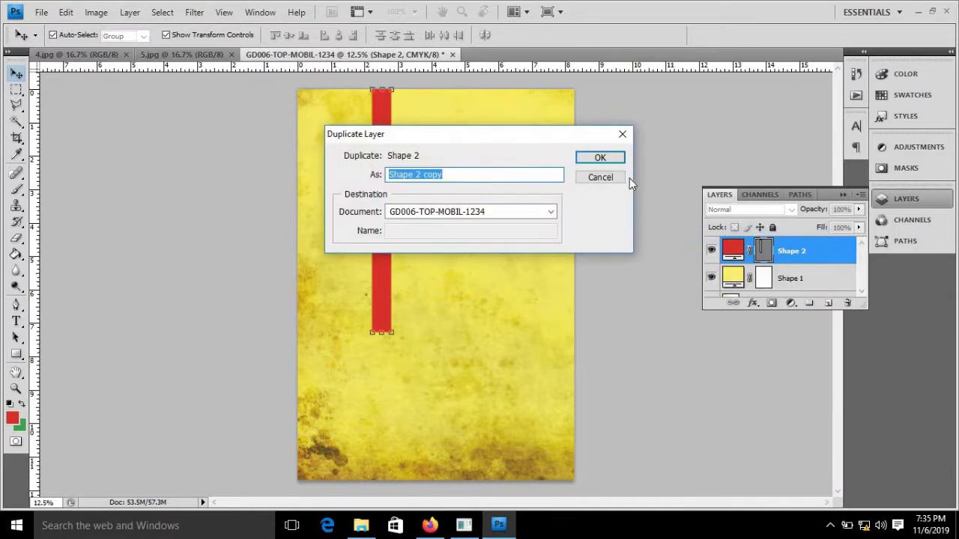
pyautogui.click(600, 158)
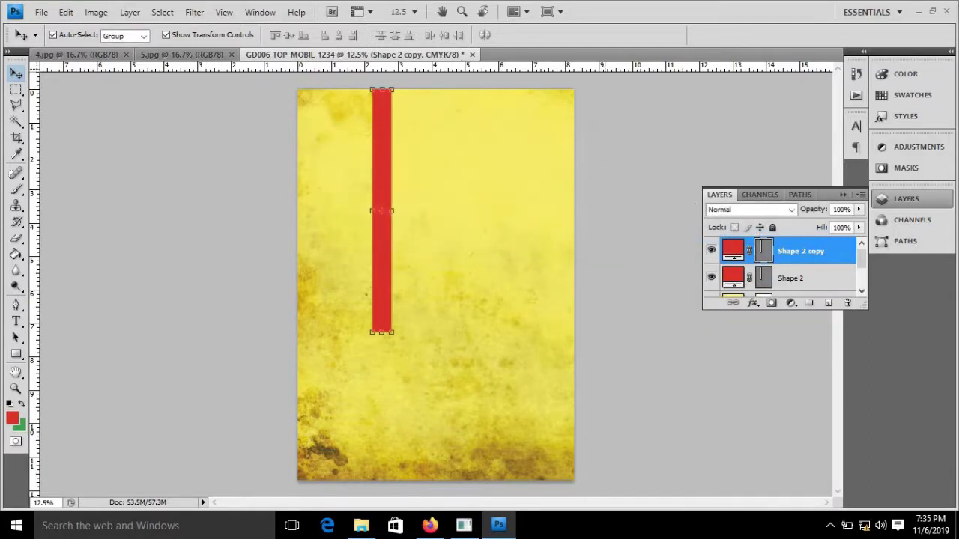
# Nudge Shape 2 copy right with the arrow keys until it sits beside the original bar.
pyautogui.press('Right')
pyautogui.press('Right')
pyautogui.press('Right')
pyautogui.press('Right')
pyautogui.press('Right')
pyautogui.press('Right')
pyautogui.press('Right')
pyautogui.press('Right')
pyautogui.press('Right')
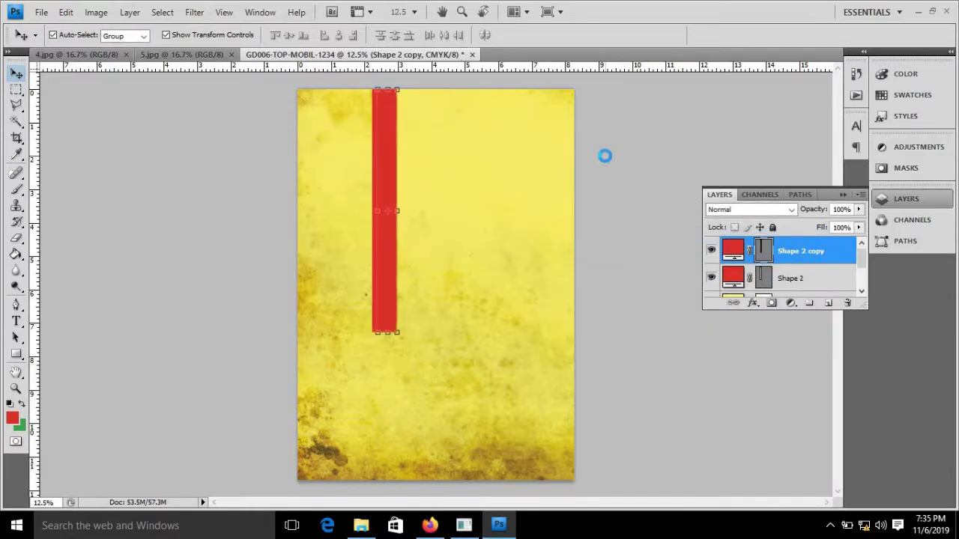
pyautogui.press('Right')
pyautogui.press('Right')
pyautogui.press('Right')
pyautogui.press('Right')
pyautogui.press('Right')
pyautogui.press('Right')
pyautogui.press('Right')
pyautogui.press('Right')
pyautogui.press('Right')
pyautogui.press('Right')
pyautogui.press('Right')
pyautogui.press('Right')
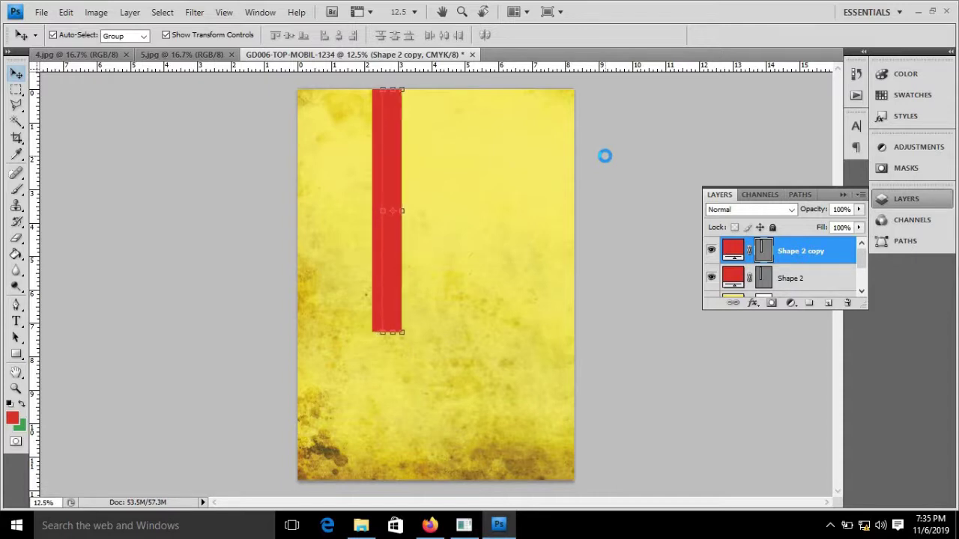
pyautogui.press('Right')
pyautogui.press('Right')
pyautogui.press('Right')
pyautogui.press('Right')
pyautogui.press('Right')
pyautogui.press('Right')
pyautogui.press('Right')
pyautogui.press('Right')
pyautogui.press('Right')
pyautogui.press('Right')
pyautogui.press('Right')
pyautogui.press('Right')
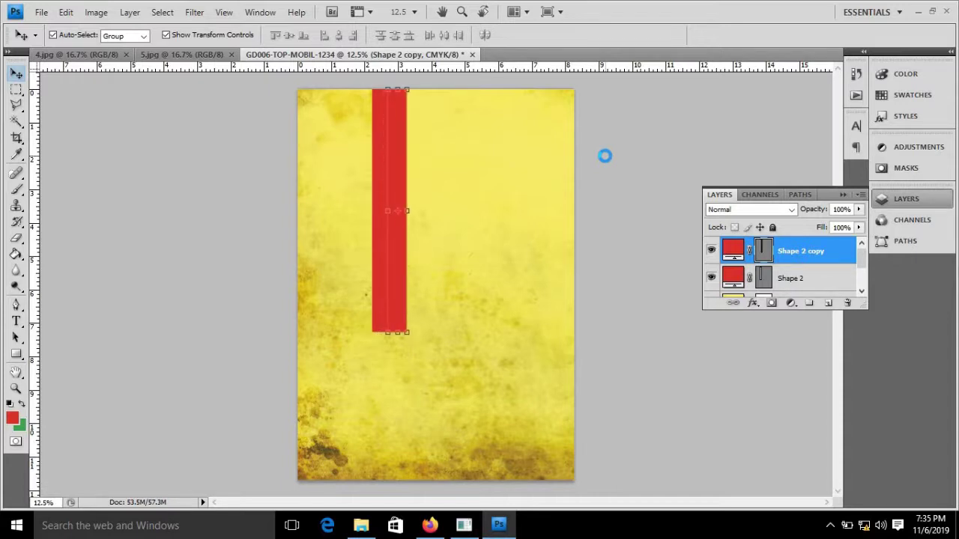
pyautogui.press('Right')
pyautogui.press('Right')
pyautogui.press('Right')
pyautogui.press('Right')
pyautogui.press('Right')
pyautogui.press('Right')
pyautogui.press('Right')
pyautogui.press('Right')
pyautogui.press('Right')
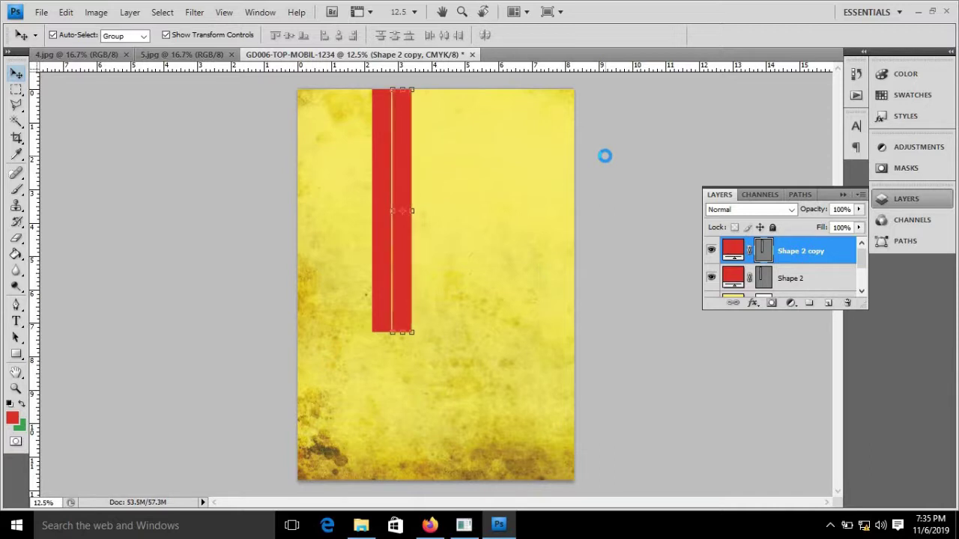
pyautogui.press('Right')
pyautogui.press('Right')
pyautogui.press('Left')
pyautogui.press('Left')
pyautogui.press('Left')
pyautogui.press('Left')
pyautogui.press('Left')
pyautogui.press('Left')
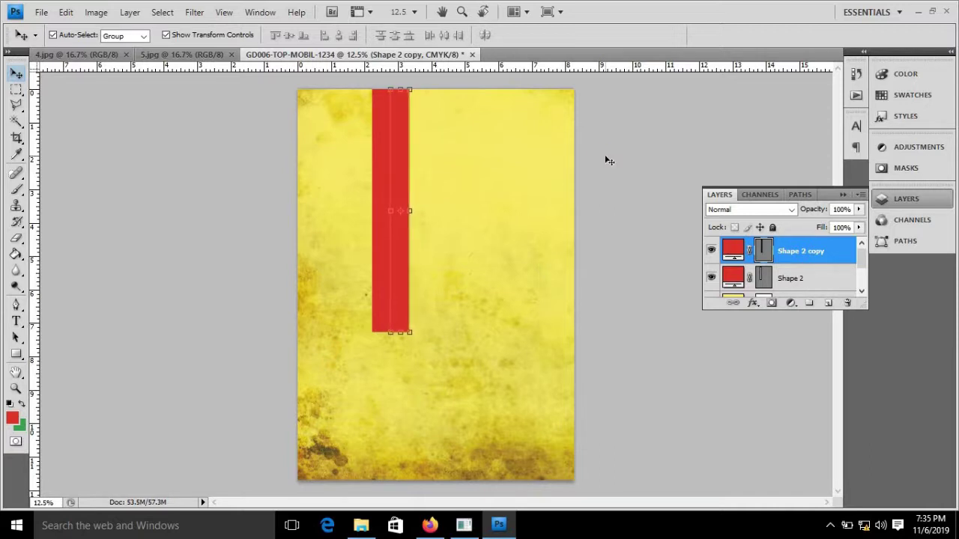
pyautogui.press('Right')
pyautogui.press('Right')
pyautogui.press('Right')
pyautogui.press('Left')
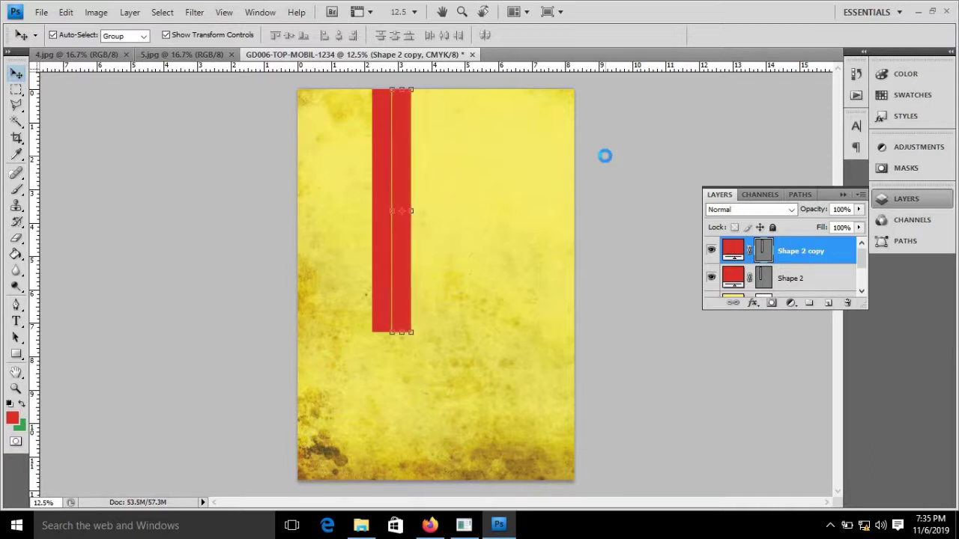
pyautogui.press('Left')
pyautogui.press('Left')
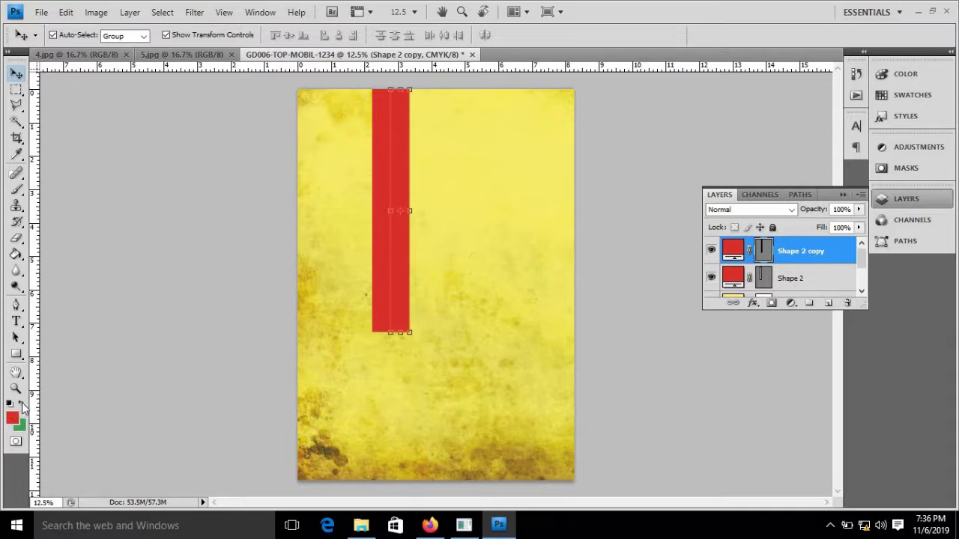
# Rasterize the Shape 2 copy stripe and fill it green with the Paint Bucket.
pyautogui.click(24, 406)
pyautogui.click(16, 255)
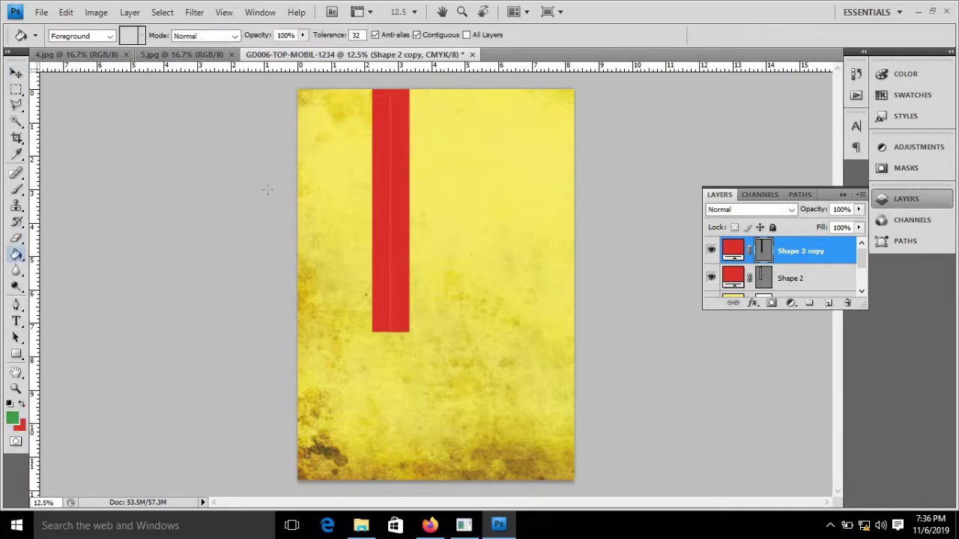
pyautogui.click(402, 174)
pyautogui.click(432, 200)
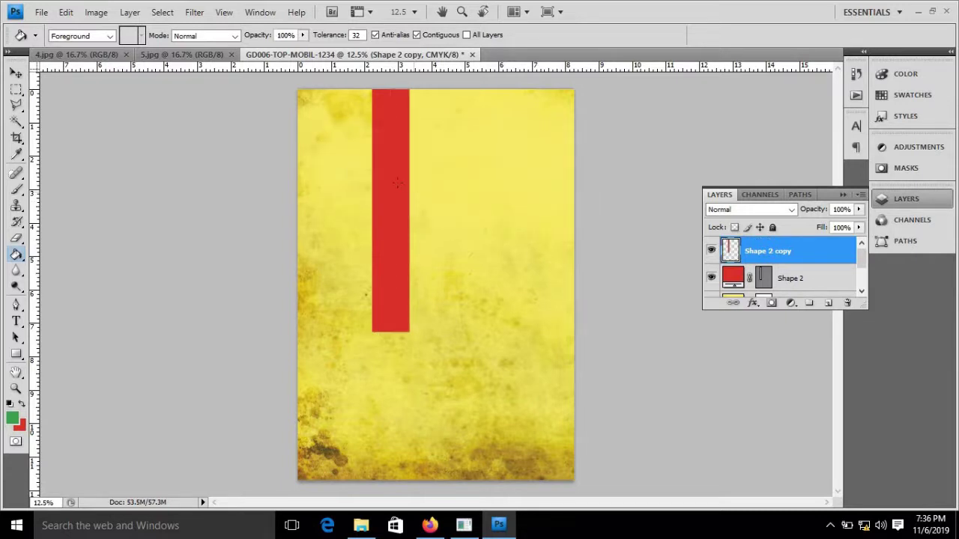
pyautogui.click(399, 182)
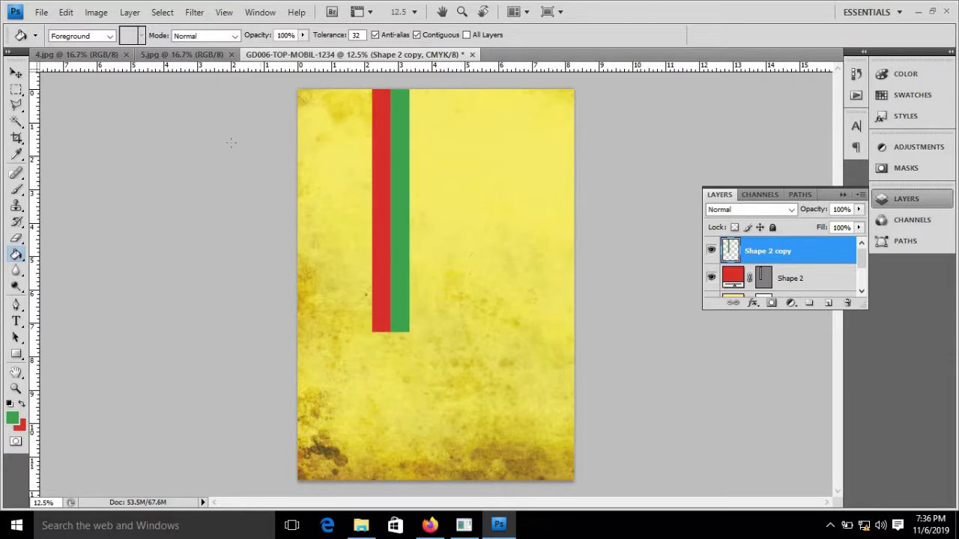
pyautogui.click(21, 73)
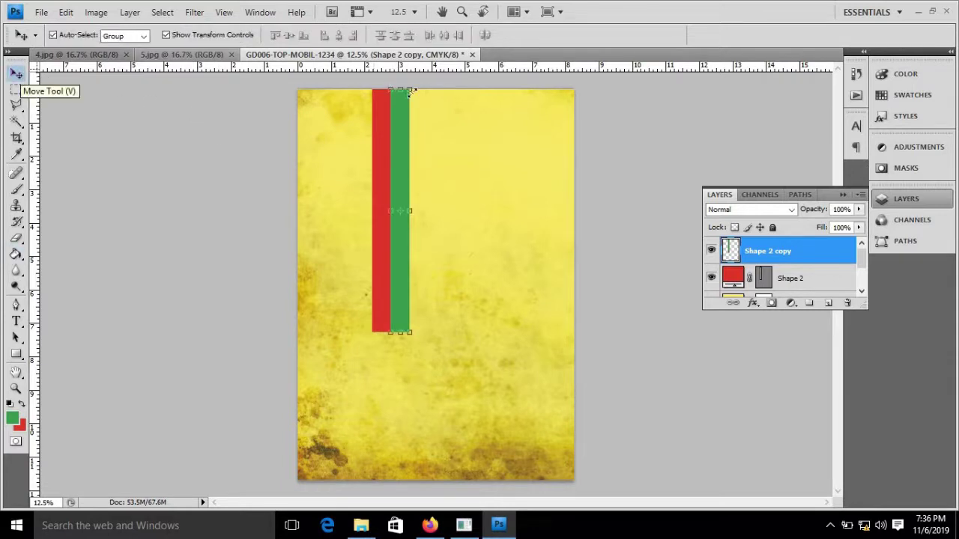
# Duplicate the green stripe layer and shift the copy right with five Shift+Right nudges.
pyautogui.rightClick(835, 255)
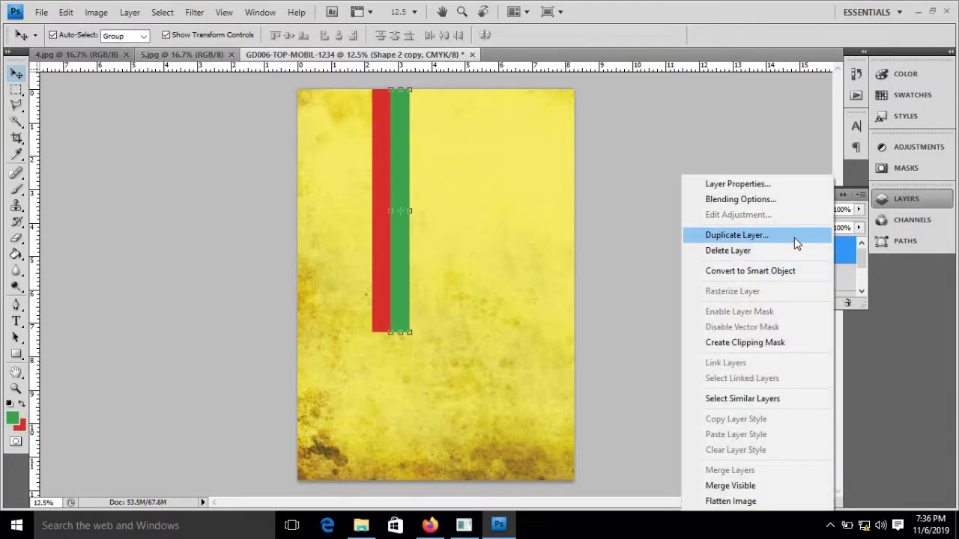
pyautogui.click(797, 238)
pyautogui.click(613, 157)
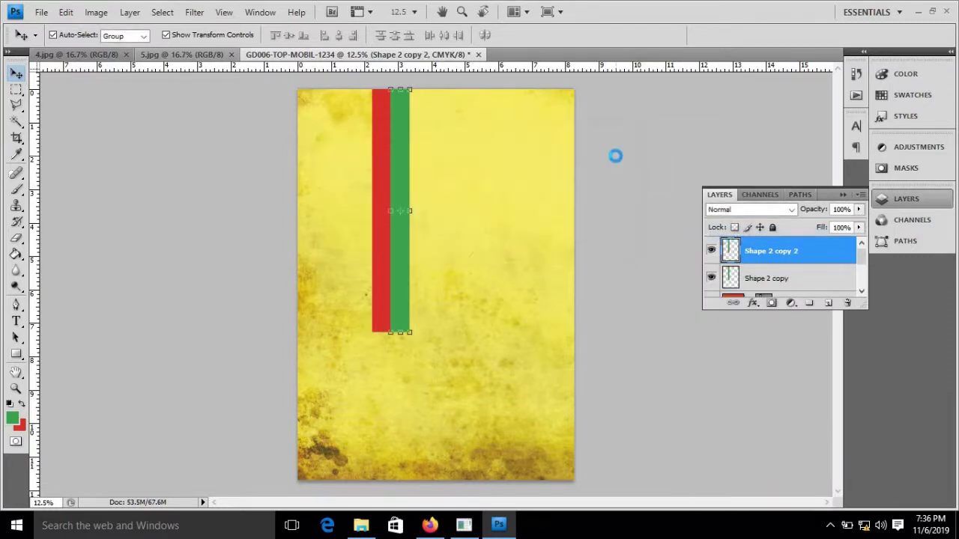
pyautogui.hotkey('shift', 'Right')
pyautogui.hotkey('shift', 'Right')
pyautogui.hotkey('shift', 'Right')
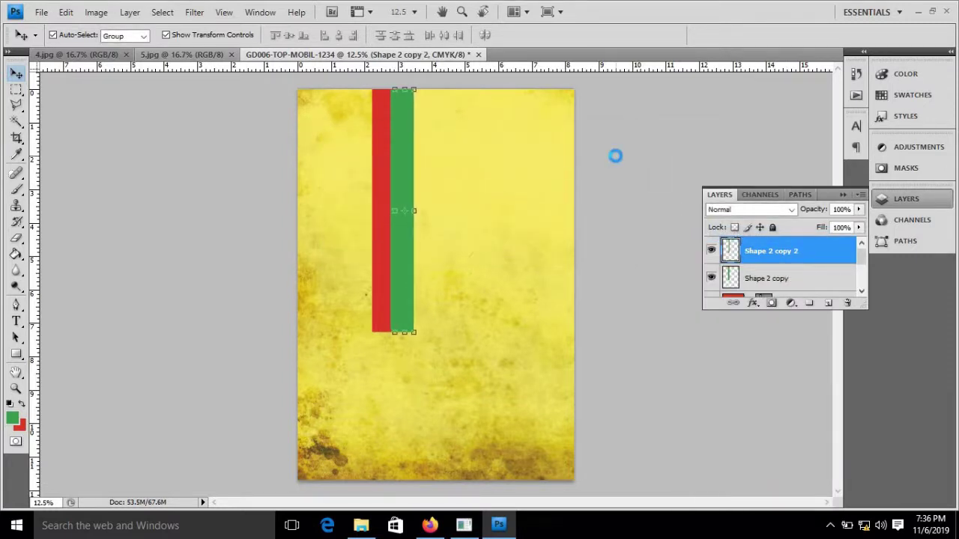
pyautogui.hotkey('shift', 'Right')
pyautogui.hotkey('shift', 'Right')
pyautogui.hotkey('shift', 'Right')
pyautogui.hotkey('shift', 'Right')
pyautogui.hotkey('shift', 'Right')
pyautogui.hotkey('shift', 'Right')
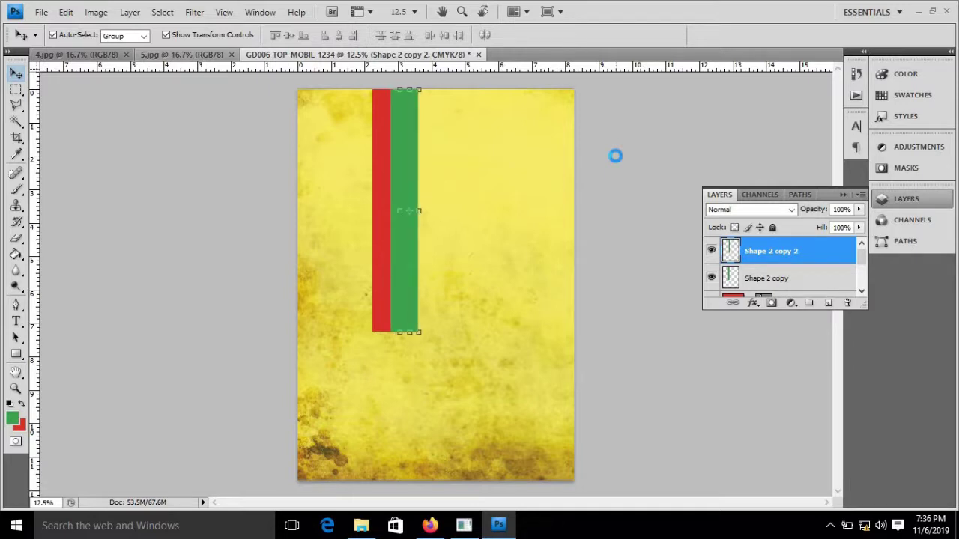
pyautogui.hotkey('shift', 'Right')
pyautogui.hotkey('shift', 'Right')
pyautogui.hotkey('shift', 'Right')
pyautogui.hotkey('shift', 'Right')
pyautogui.hotkey('shift', 'Right')
pyautogui.hotkey('shift', 'Right')
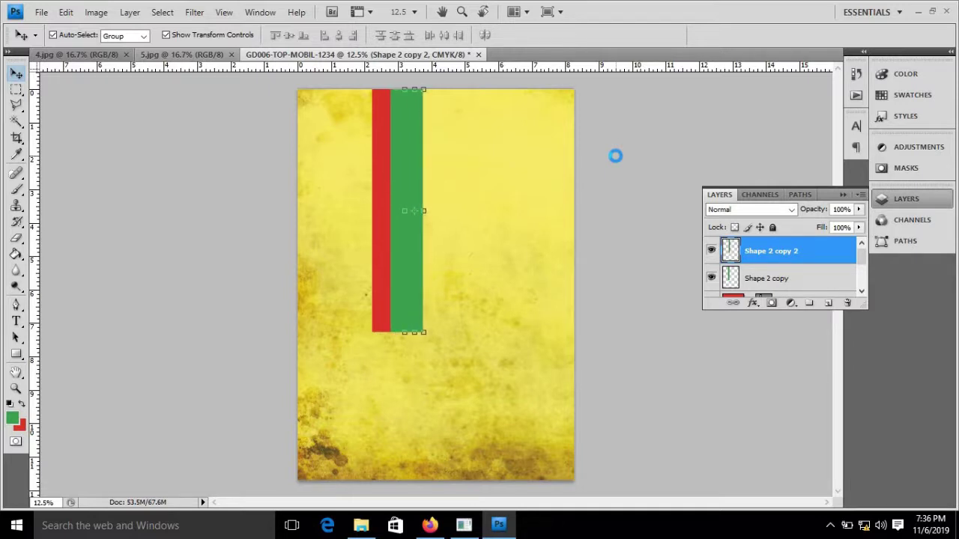
pyautogui.hotkey('shift', 'Right')
pyautogui.hotkey('shift', 'Right')
pyautogui.hotkey('shift', 'Right')
pyautogui.hotkey('shift', 'Right')
pyautogui.hotkey('shift', 'Right')
pyautogui.hotkey('shift', 'Right')
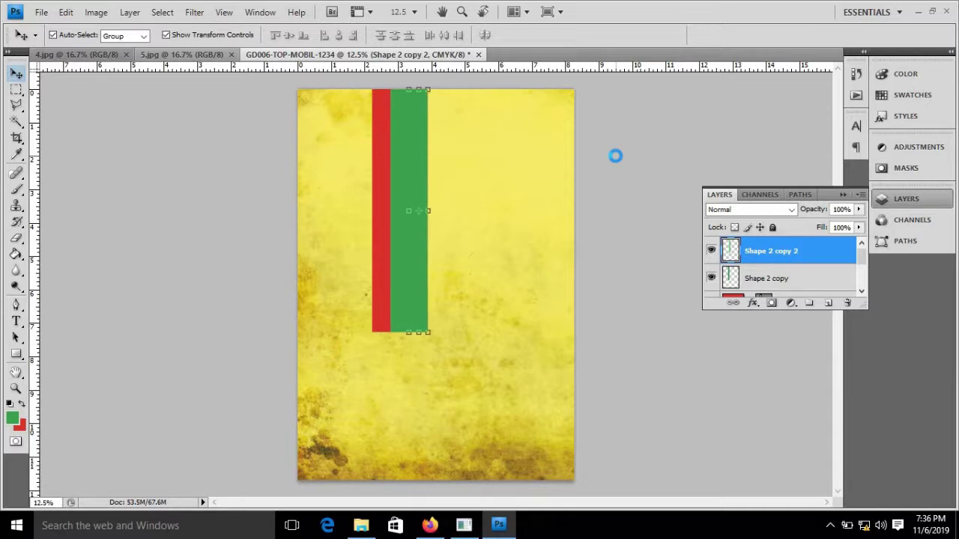
pyautogui.hotkey('shift', 'Right')
pyautogui.hotkey('shift', 'Right')
pyautogui.hotkey('shift', 'Right')
pyautogui.hotkey('shift', 'Right')
pyautogui.hotkey('shift', 'Right')
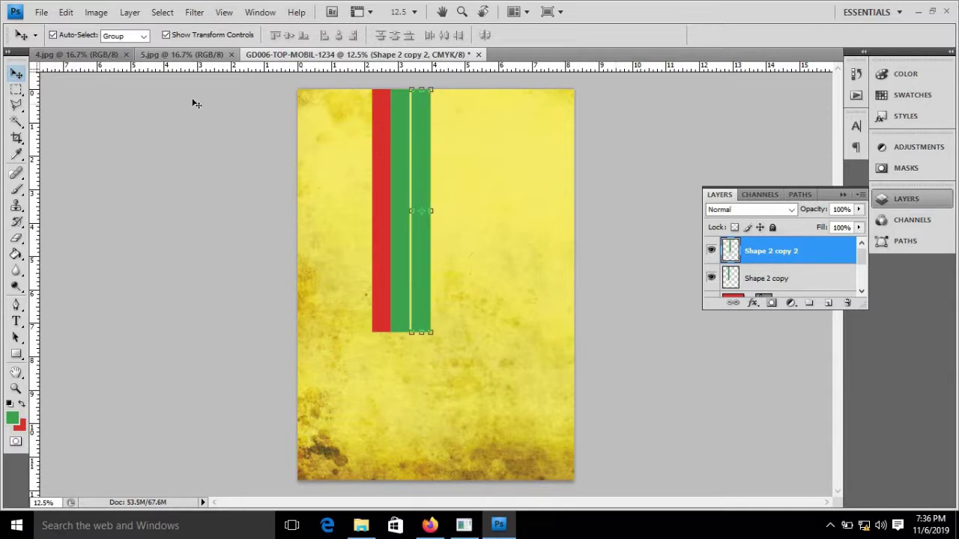
# Sample a vivid blue (#1b8afe) from the 5.jpg reference stripes as the foreground colour.
pyautogui.click(189, 56)
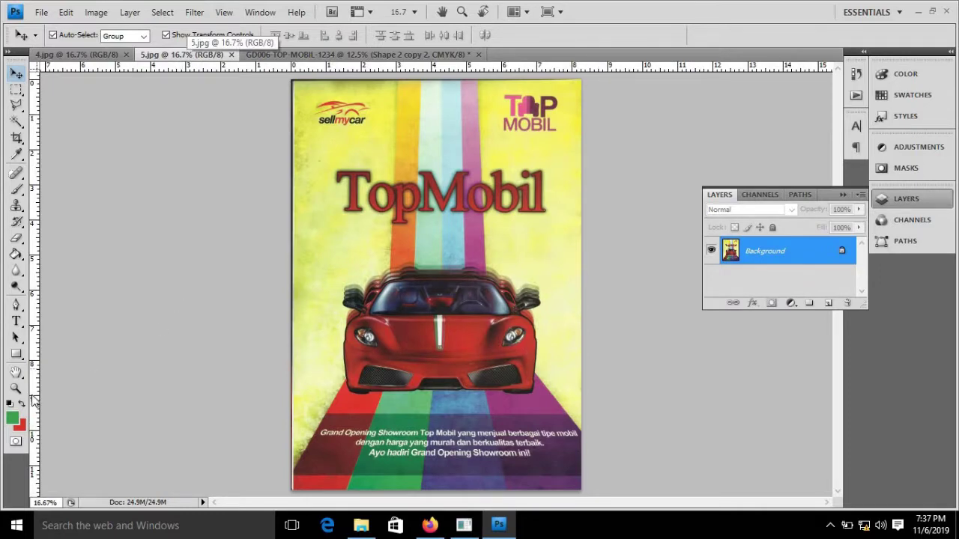
pyautogui.click(12, 418)
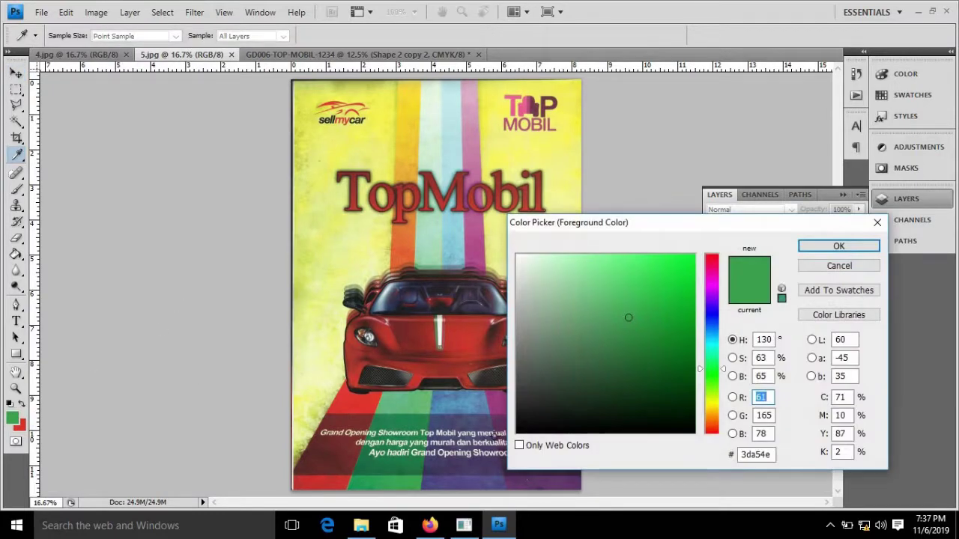
pyautogui.click(468, 406)
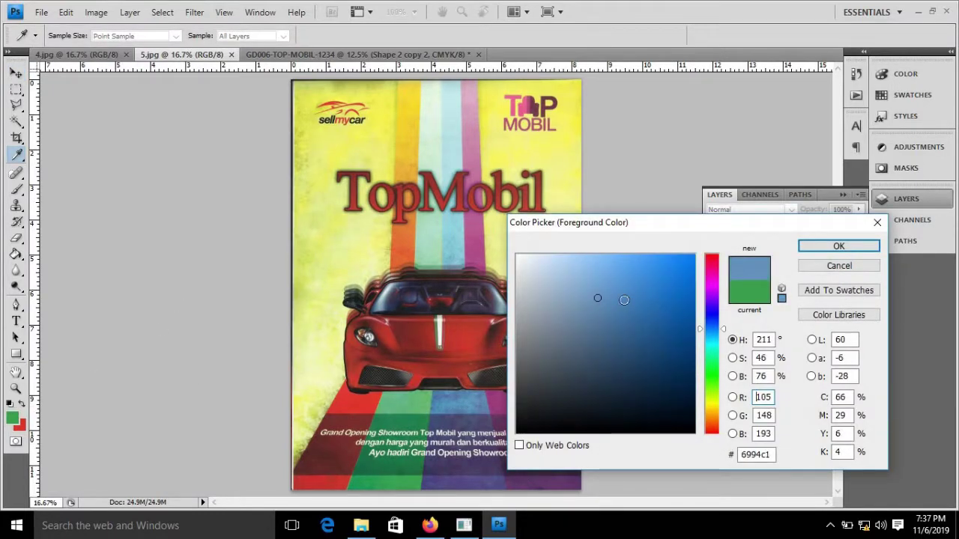
pyautogui.click(676, 256)
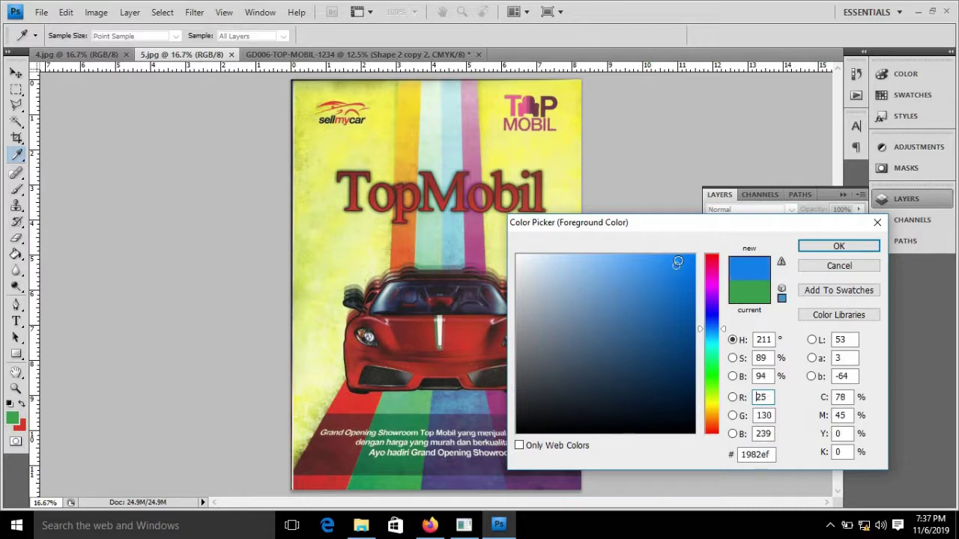
pyautogui.click(811, 249)
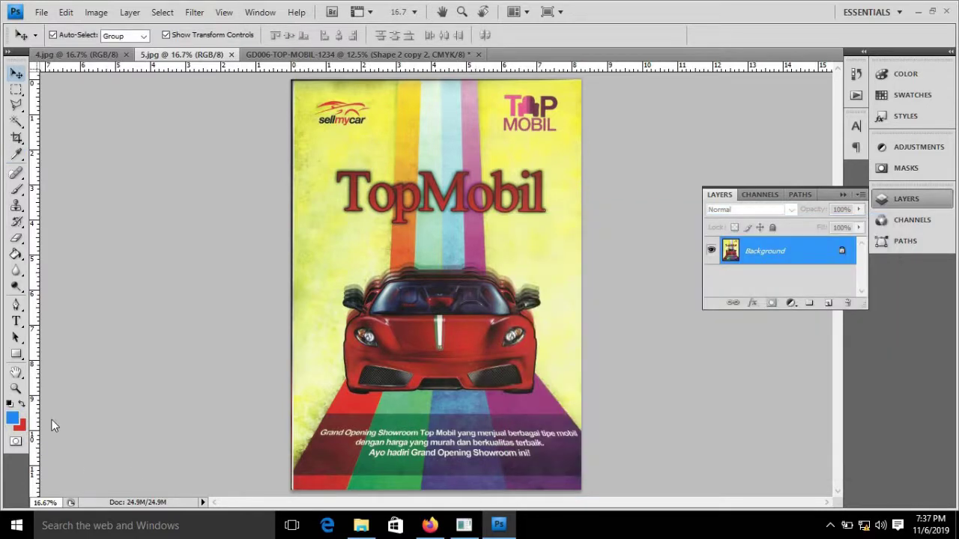
# Sample purple (#60306e) as the background colour, then return to the GD006 poster.
pyautogui.click(19, 424)
pyautogui.click(577, 481)
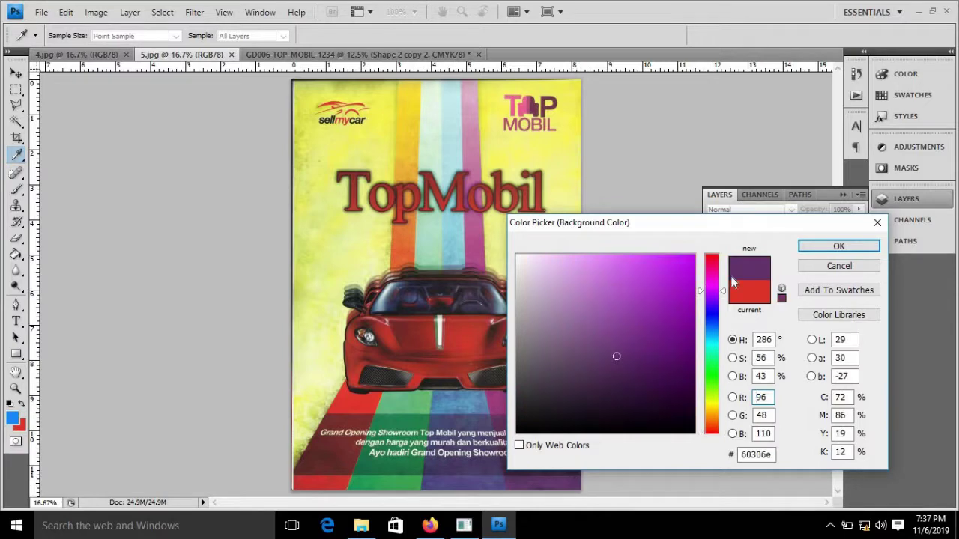
pyautogui.click(809, 248)
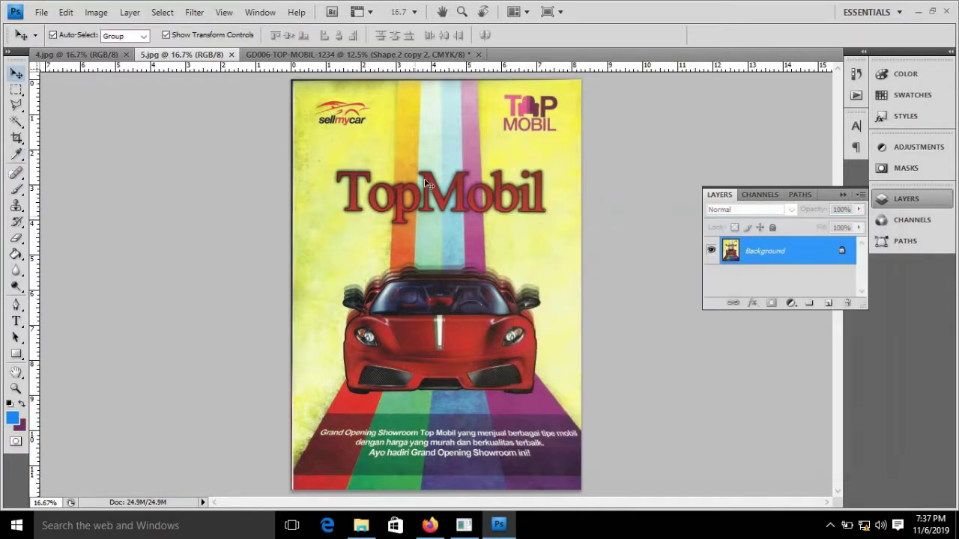
pyautogui.click(353, 56)
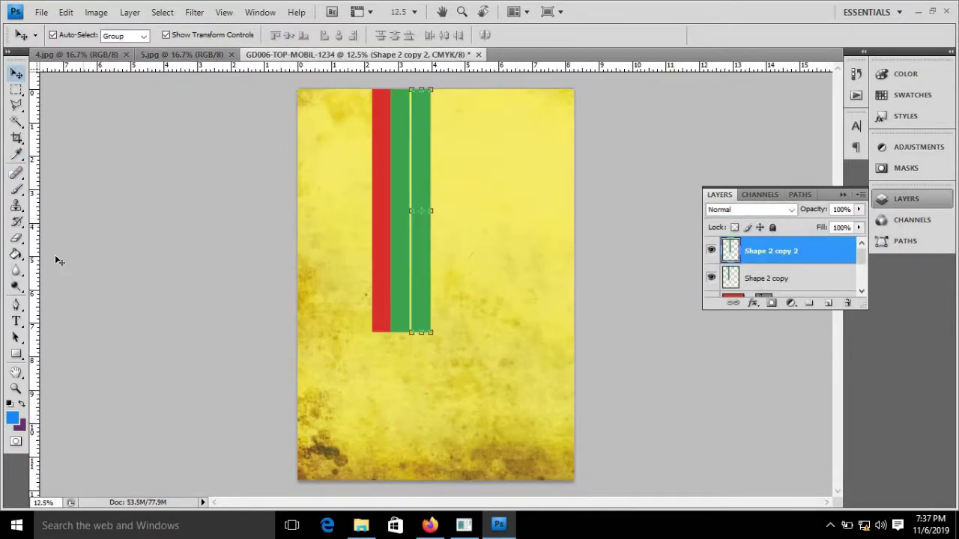
# Paint Bucket the third stripe (Shape 2 copy 2) blue, then return to Move.
pyautogui.click(15, 255)
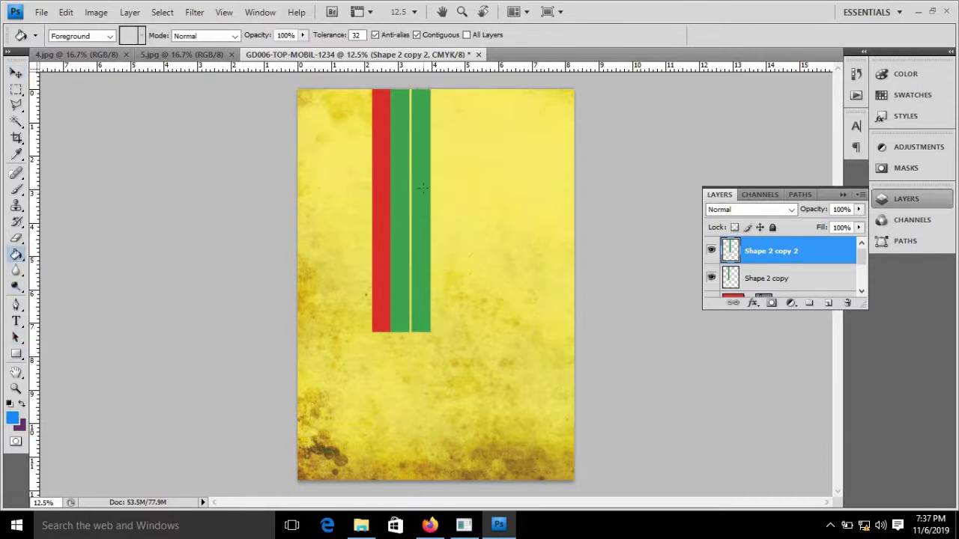
pyautogui.press('v')
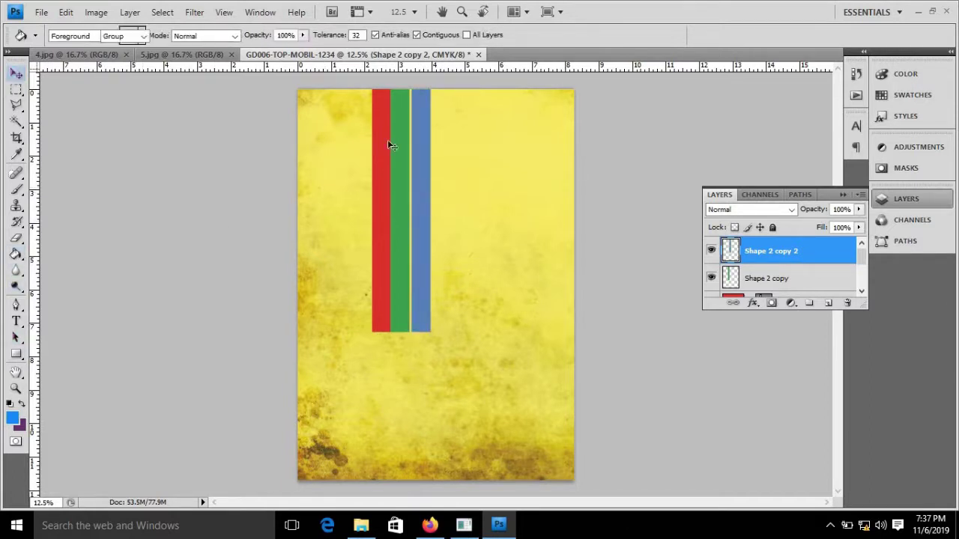
# Duplicate the blue stripe as Shape 2 copy 3 and nudge it right five pixels.
pyautogui.rightClick(829, 254)
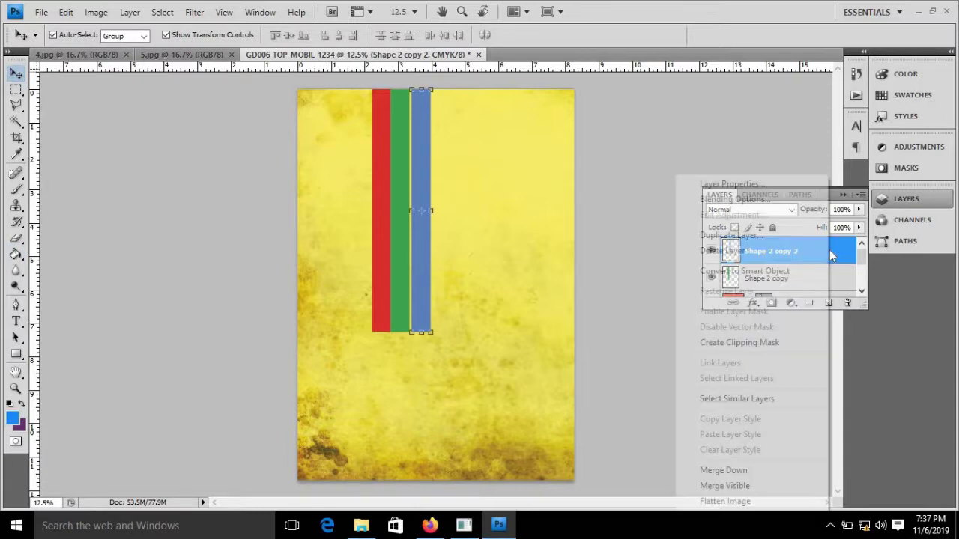
pyautogui.click(789, 234)
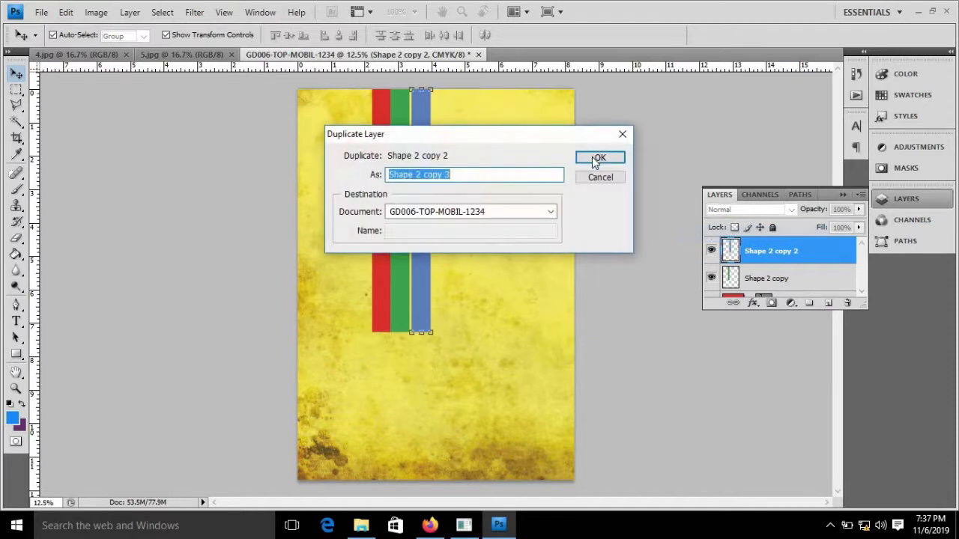
pyautogui.click(598, 156)
pyautogui.press('Right')
pyautogui.press('Right')
pyautogui.press('Right')
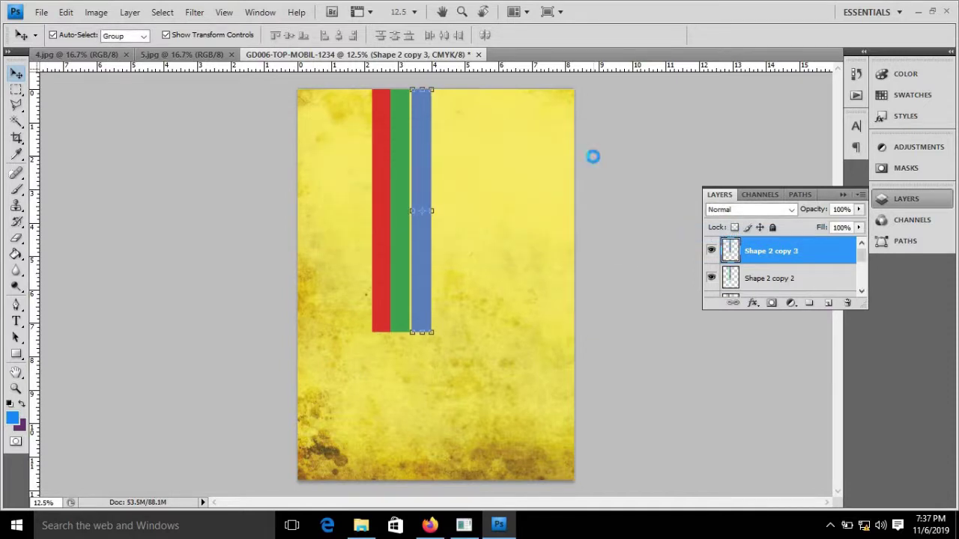
pyautogui.press('Right')
pyautogui.press('Right')
pyautogui.press('Right')
pyautogui.press('Right')
pyautogui.press('Right')
pyautogui.press('Right')
pyautogui.press('Right')
pyautogui.press('Right')
pyautogui.press('Right')
pyautogui.press('Right')
pyautogui.press('Right')
pyautogui.press('Right')
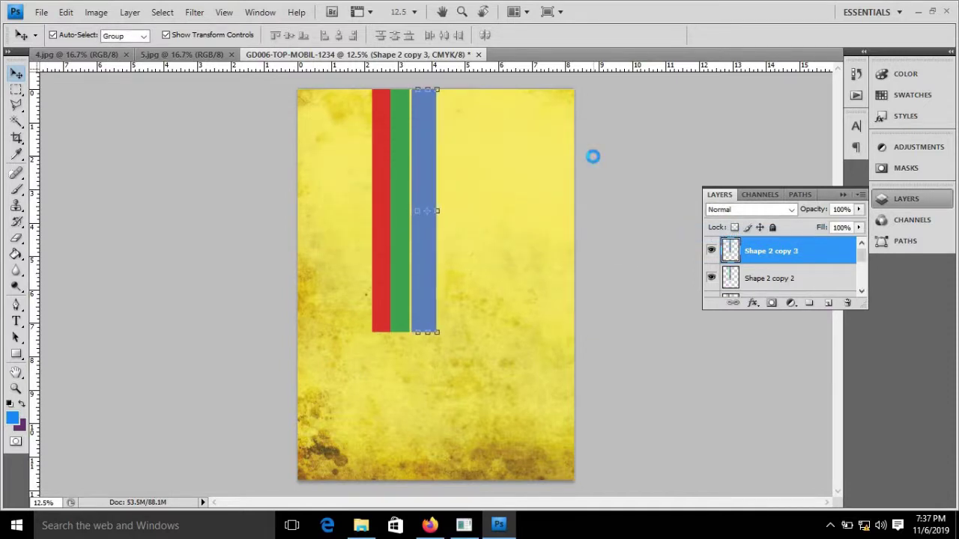
pyautogui.press('Right')
pyautogui.press('Right')
pyautogui.press('Right')
pyautogui.press('Right')
pyautogui.press('Right')
pyautogui.press('Right')
pyautogui.press('Right')
pyautogui.press('Right')
pyautogui.press('Right')
pyautogui.press('Right')
pyautogui.press('Right')
pyautogui.press('Right')
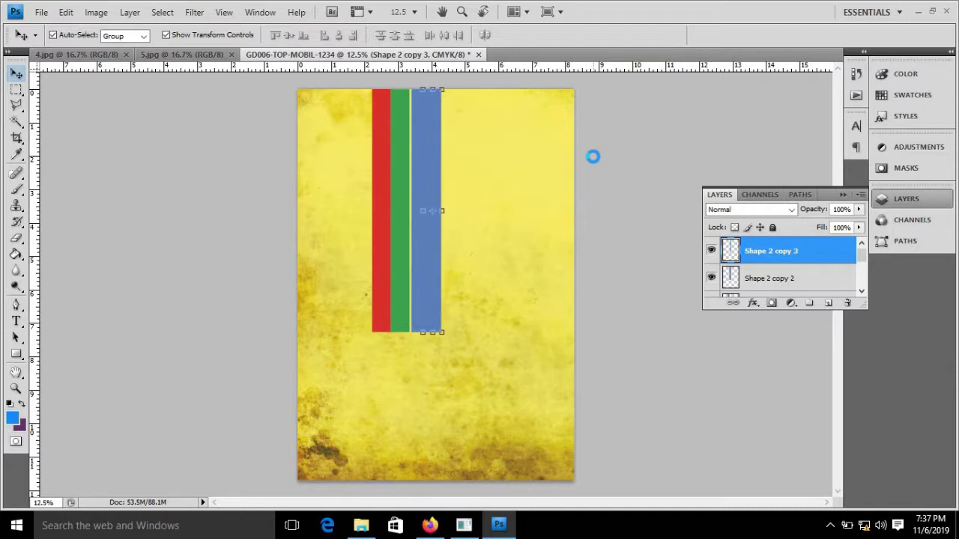
pyautogui.press('Right')
pyautogui.press('Right')
pyautogui.press('Right')
pyautogui.press('Right')
pyautogui.press('Right')
pyautogui.press('Right')
pyautogui.press('Right')
pyautogui.press('Right')
pyautogui.press('Right')
pyautogui.press('Right')
pyautogui.press('Right')
pyautogui.press('Right')
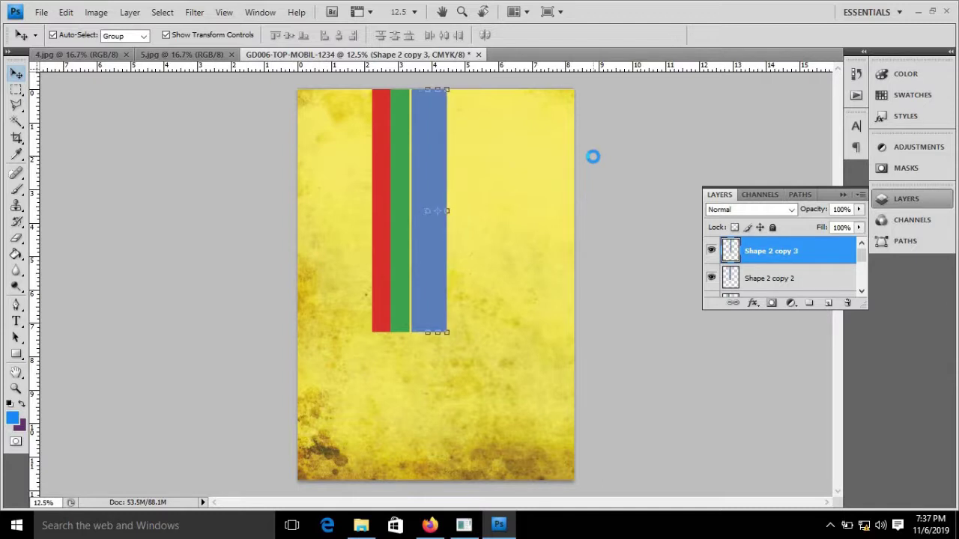
pyautogui.press('Right')
pyautogui.press('Right')
pyautogui.press('Right')
pyautogui.press('Right')
pyautogui.press('Right')
pyautogui.press('Right')
pyautogui.press('Right')
pyautogui.press('Right')
pyautogui.press('Right')
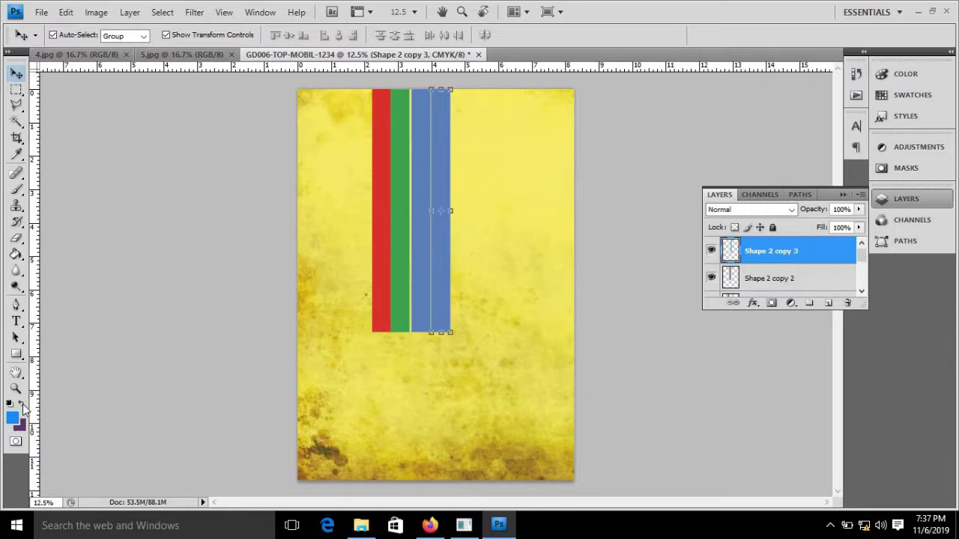
# Swap colours, fill the rightmost stripe purple, and nudge it slightly left.
pyautogui.click(23, 405)
pyautogui.click(15, 256)
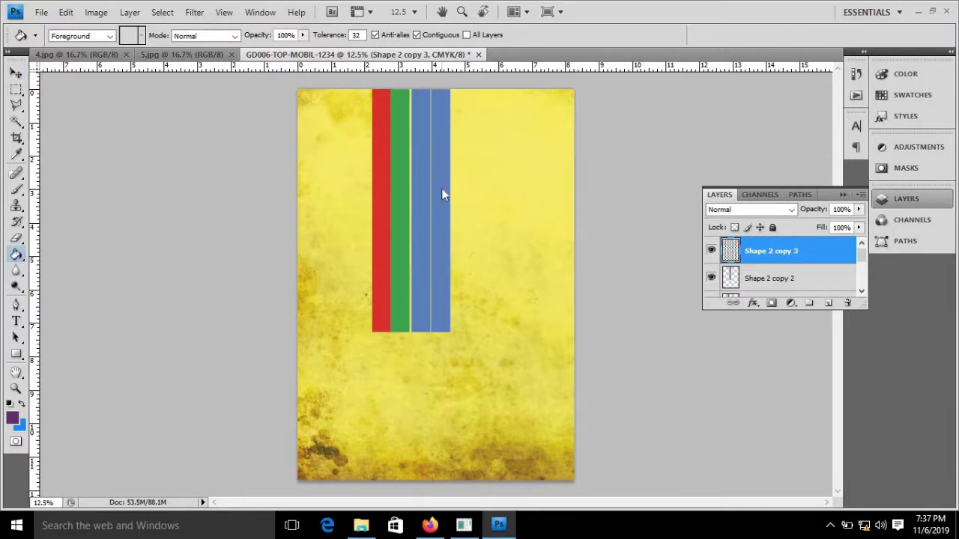
pyautogui.click(441, 188)
pyautogui.click(16, 73)
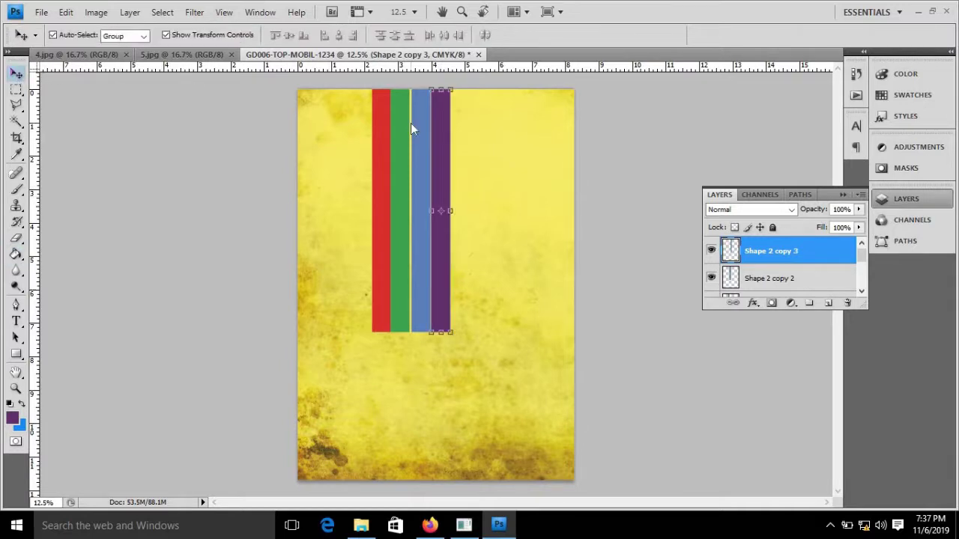
pyautogui.hotkey('shift', 'Left')
pyautogui.hotkey('shift', 'Left')
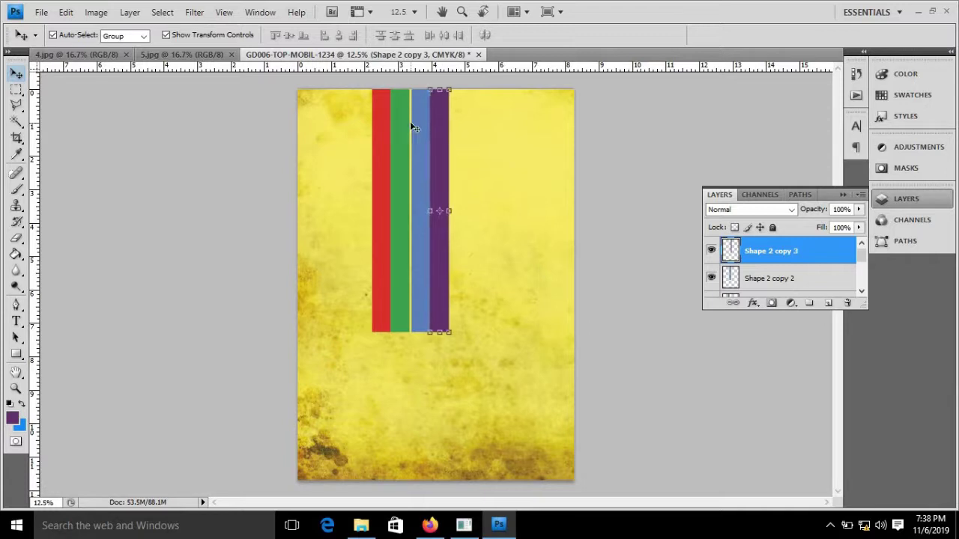
# Nudge the blue and purple stripe layers left to close the gaps between bars.
pyautogui.click(666, 167)
pyautogui.click(420, 166)
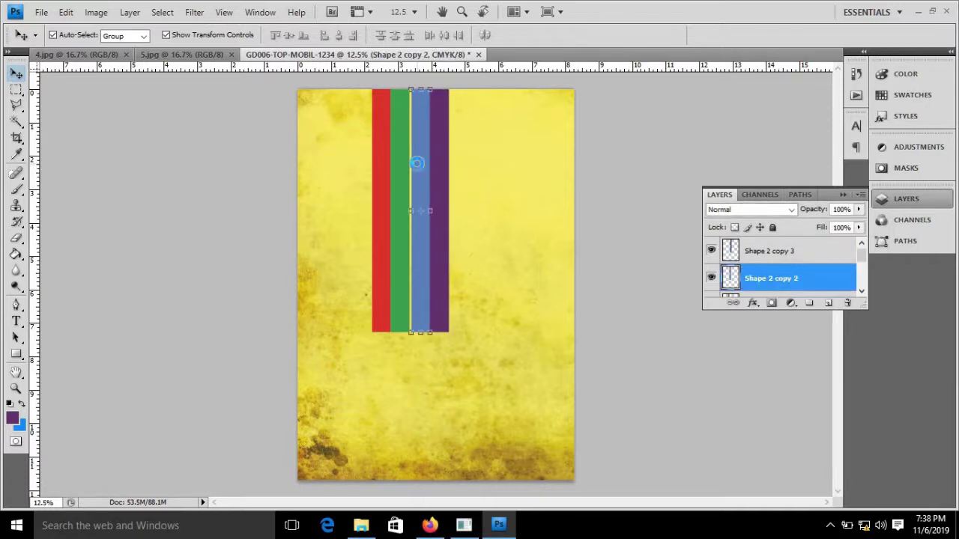
pyautogui.hotkey('shift', 'Left')
pyautogui.hotkey('shift', 'Left')
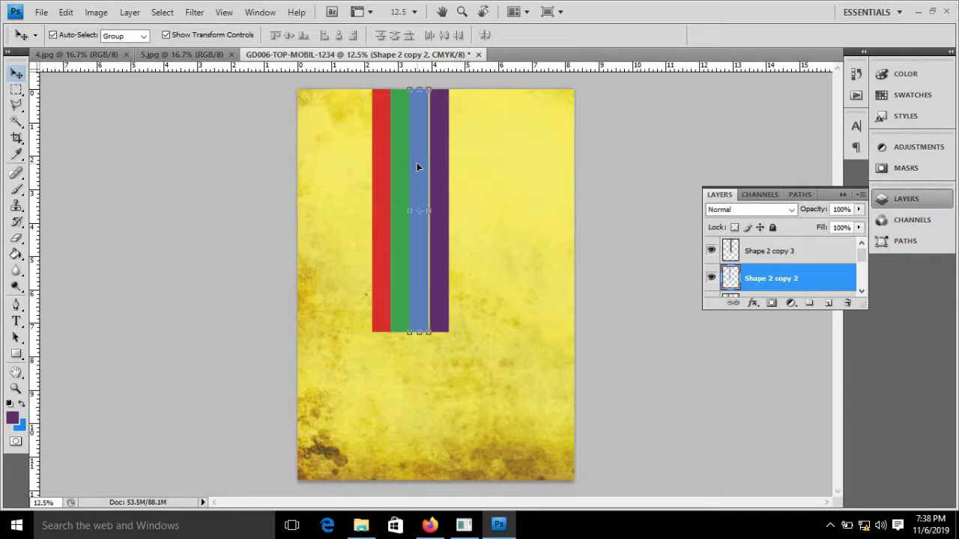
pyautogui.press('Left')
pyautogui.click(452, 208)
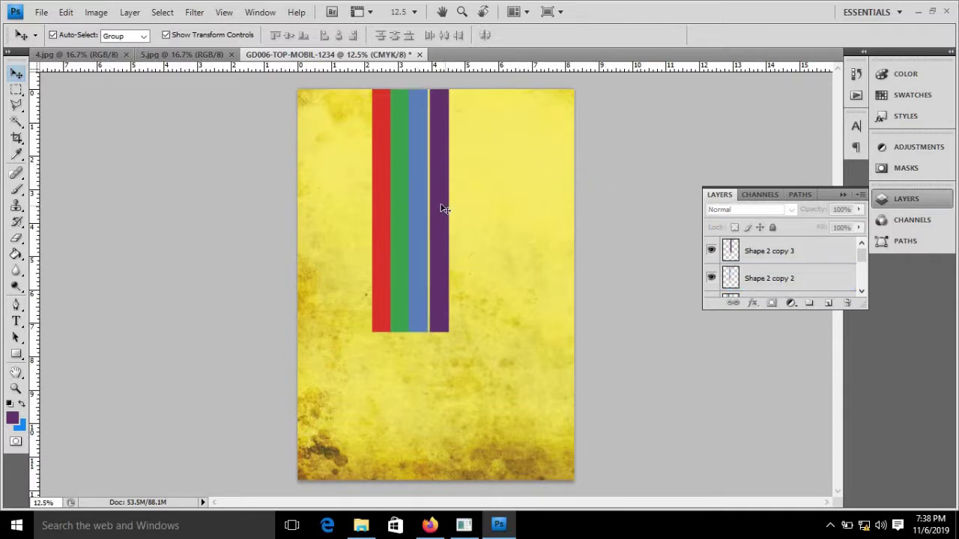
pyautogui.click(441, 208)
pyautogui.hotkey('shift', 'Left')
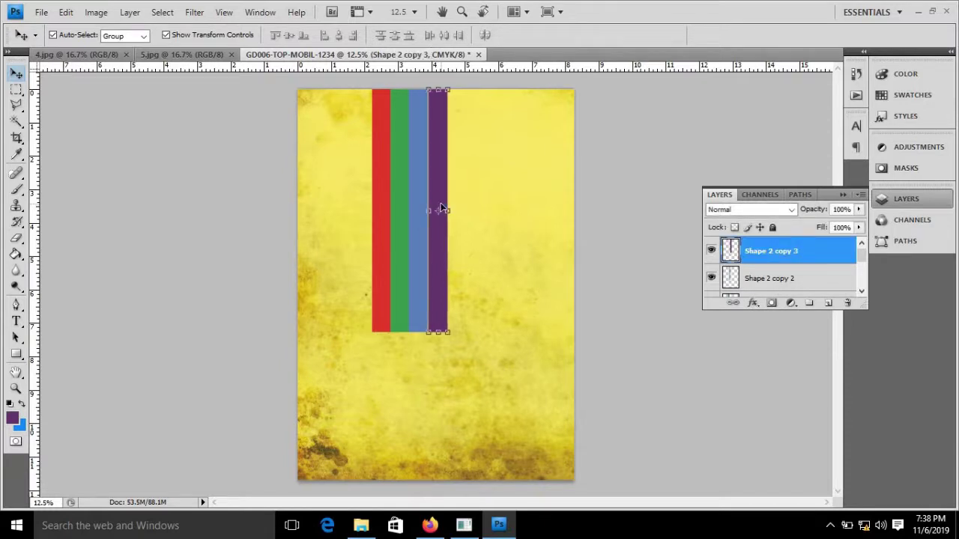
pyautogui.hotkey('shift', 'Left')
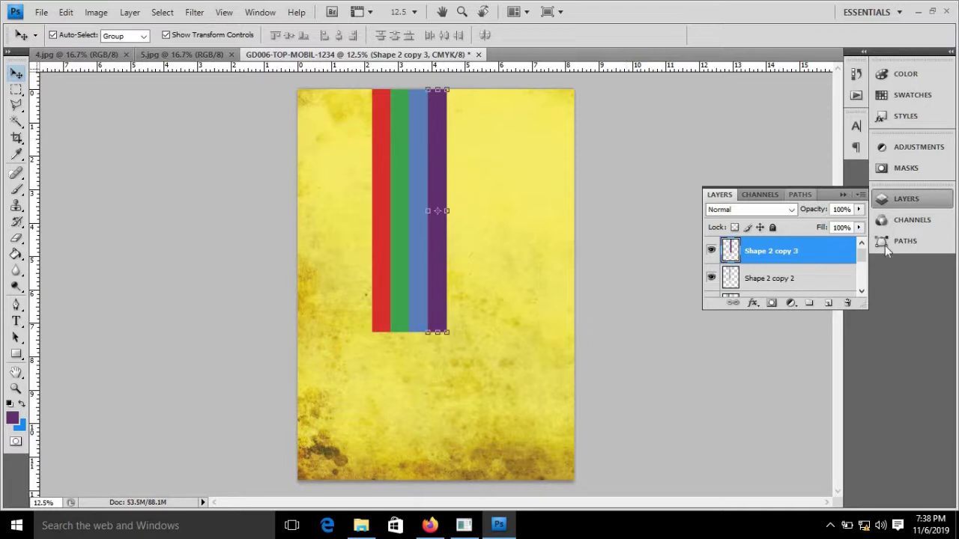
# Merge all four Shape 2 stripe layers into one and drag the block slightly right.
pyautogui.keyDown('shift'); pyautogui.click(833, 281); pyautogui.keyUp('shift')
pyautogui.scroll(-2, 829, 271)
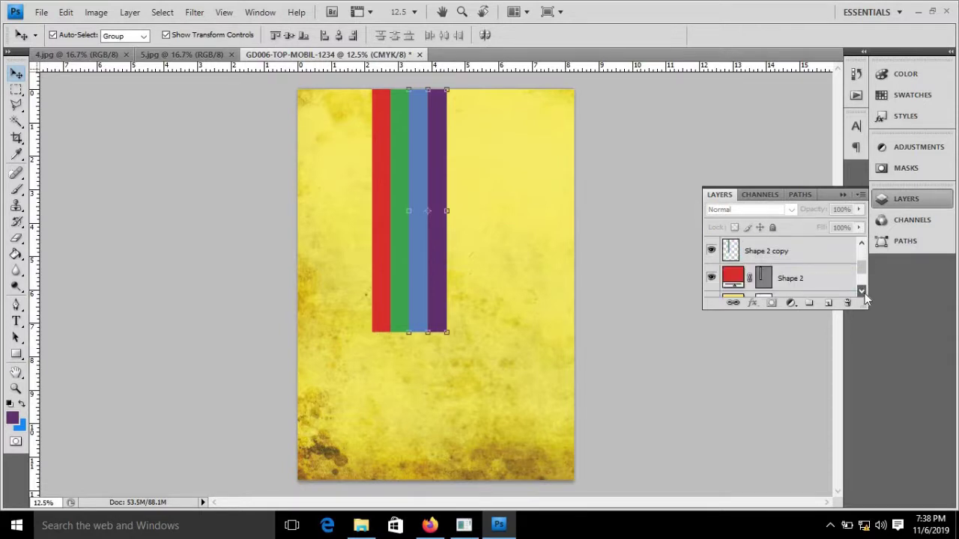
pyautogui.keyDown('shift'); pyautogui.click(813, 253); pyautogui.keyUp('shift')
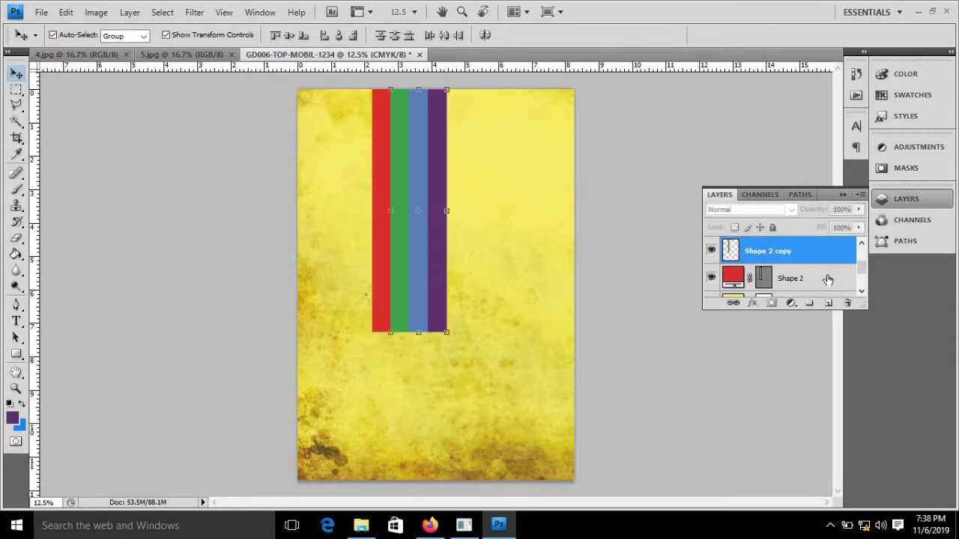
pyautogui.keyDown('shift'); pyautogui.click(828, 279); pyautogui.keyUp('shift')
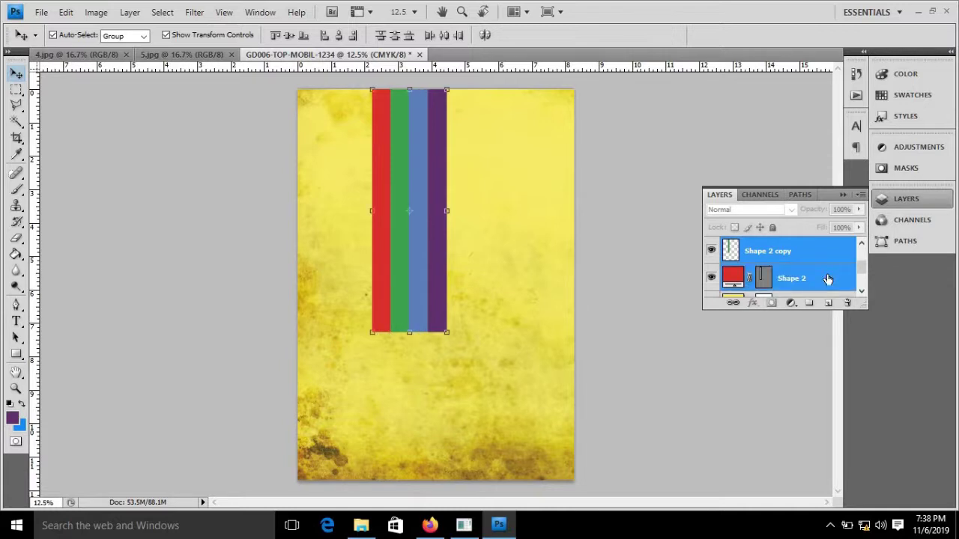
pyautogui.rightClick(828, 278)
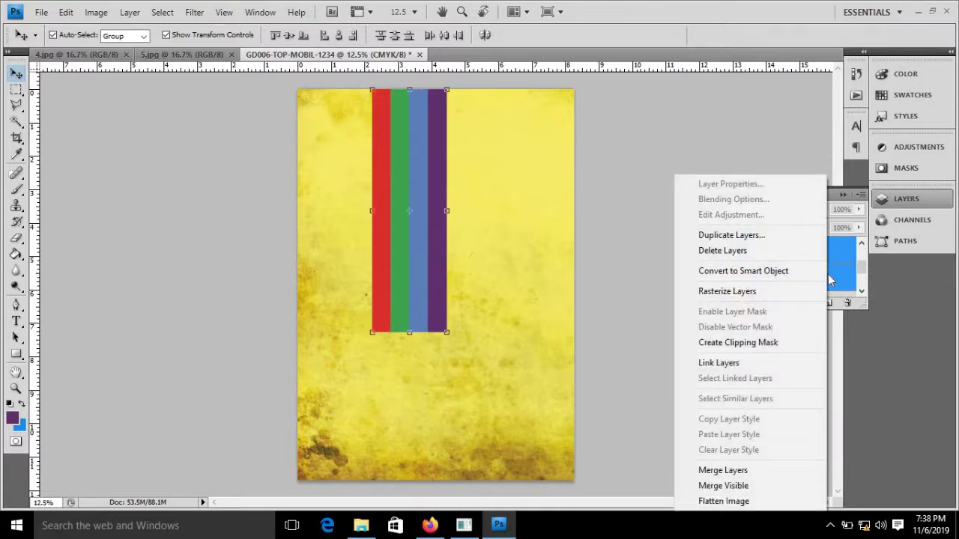
pyautogui.click(723, 472)
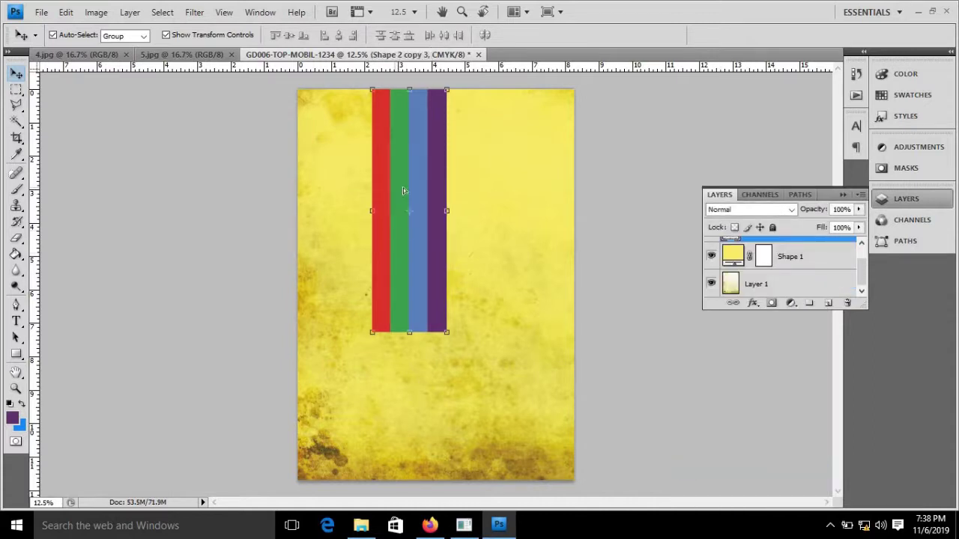
pyautogui.moveTo(394, 187); pyautogui.dragTo(417, 191)
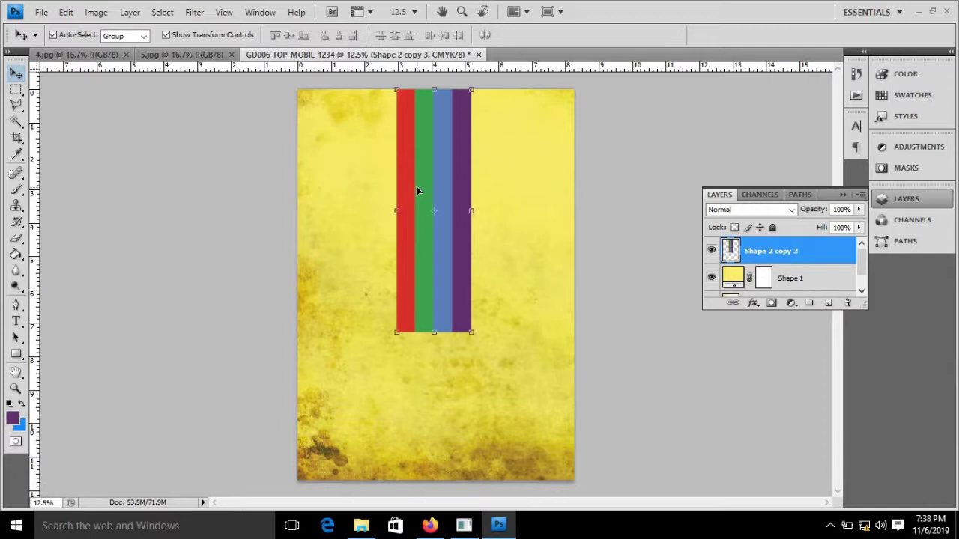
# Set the merged stripe layer to 63% opacity and about 87% fill, then deselect it.
pyautogui.click(860, 210)
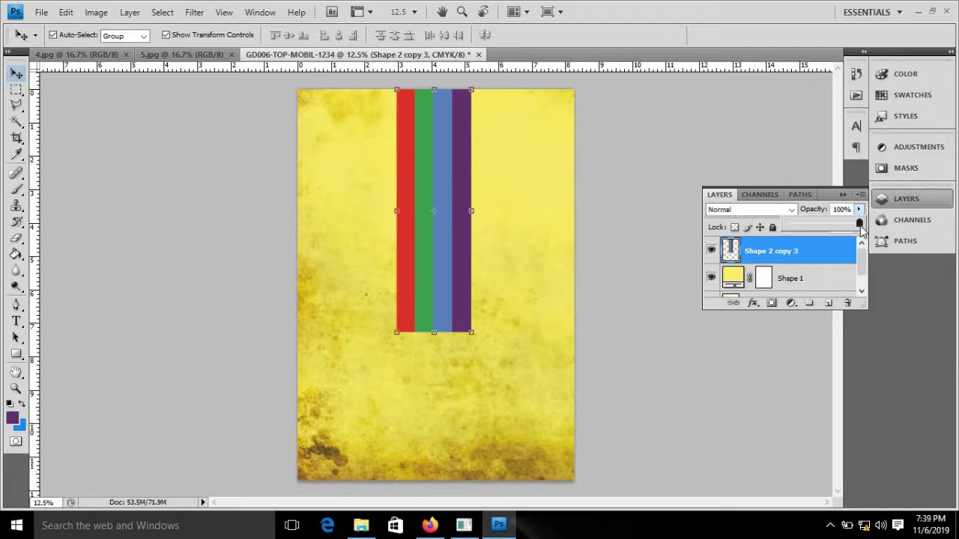
pyautogui.moveTo(859, 227); pyautogui.dragTo(833, 225)
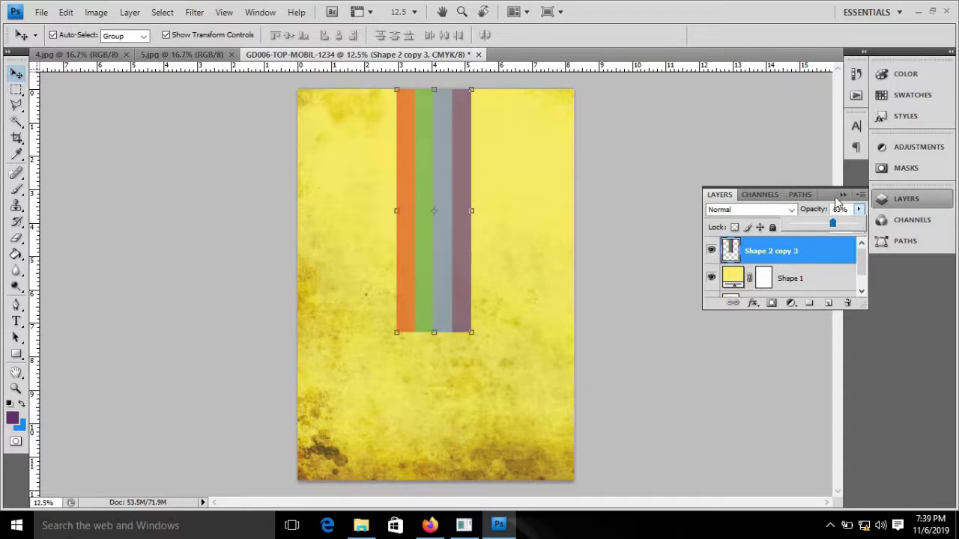
pyautogui.click(843, 195)
pyautogui.click(897, 200)
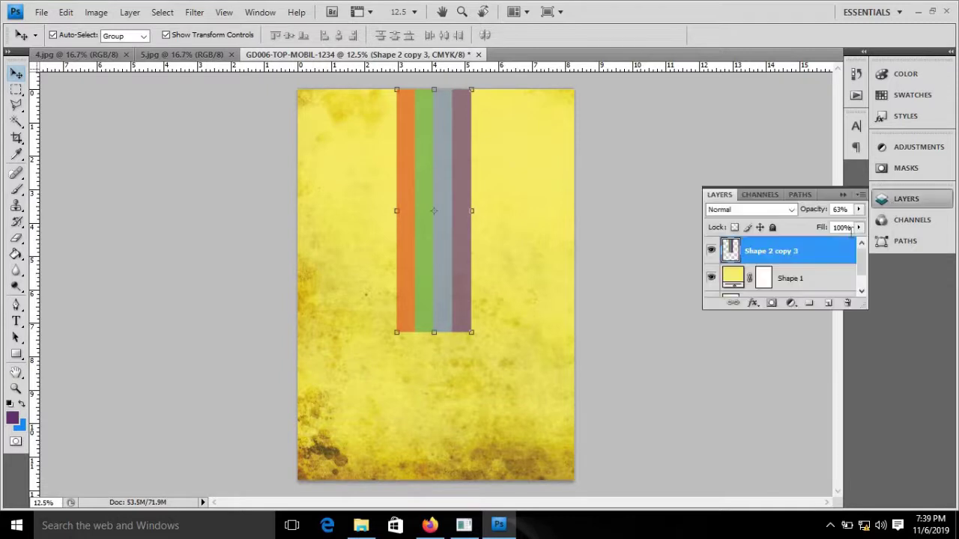
pyautogui.click(859, 227)
pyautogui.moveTo(859, 241); pyautogui.dragTo(850, 243)
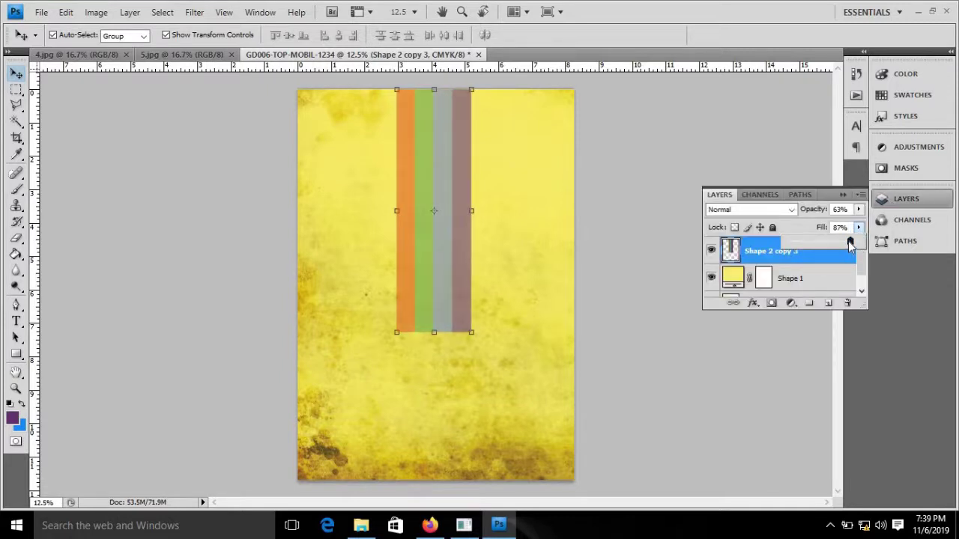
pyautogui.click(689, 99)
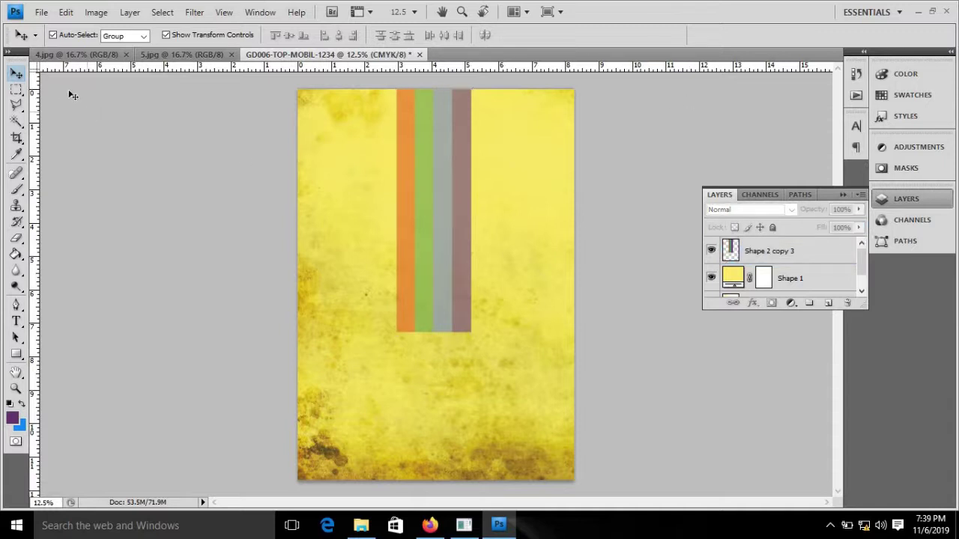
# Marquee-select the red car photo on the 4.jpg materials page and drag it onto the poster.
pyautogui.click(163, 56)
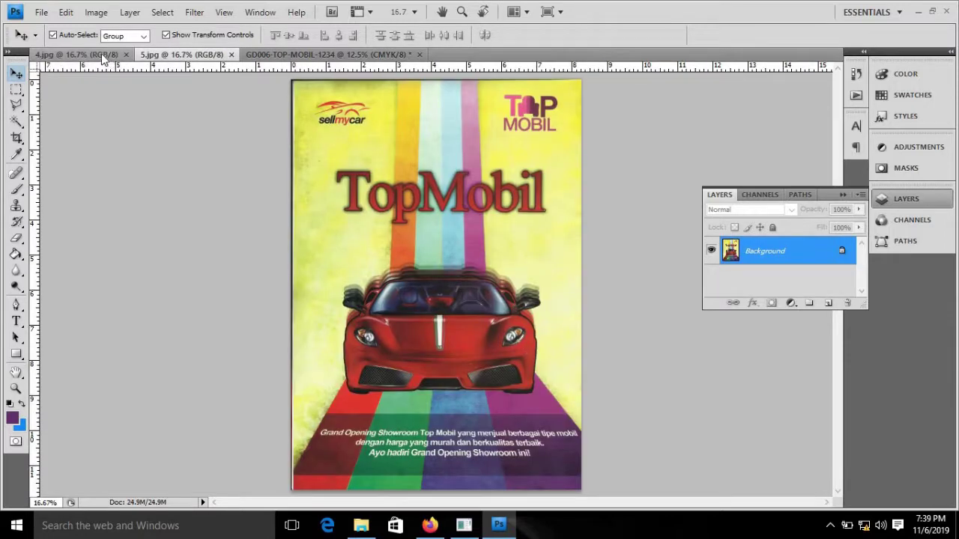
pyautogui.click(103, 59)
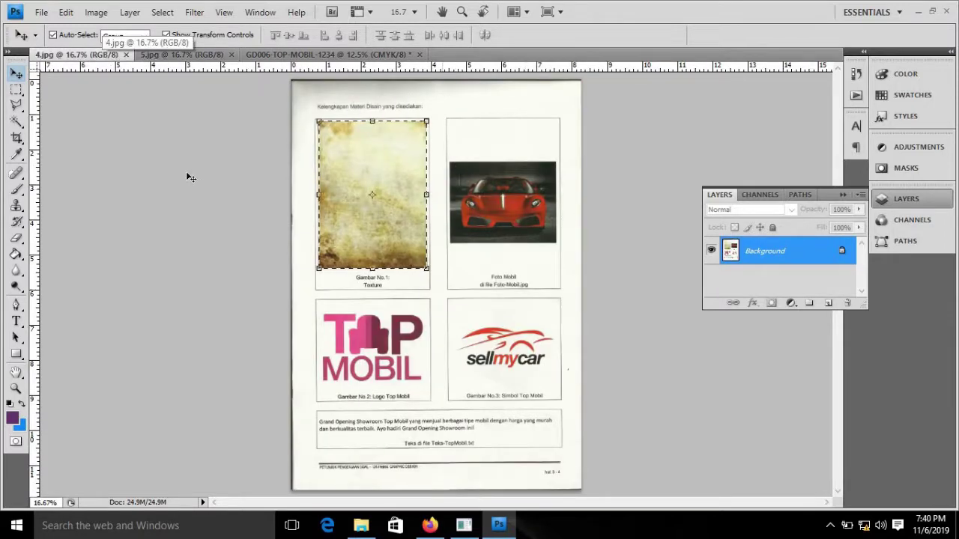
pyautogui.hotkey('ctrl', 'd')
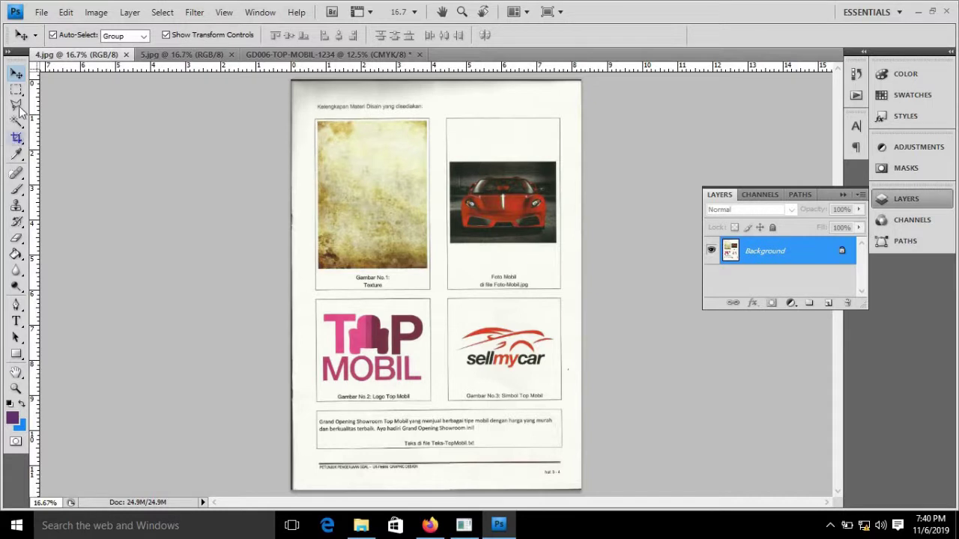
pyautogui.click(16, 89)
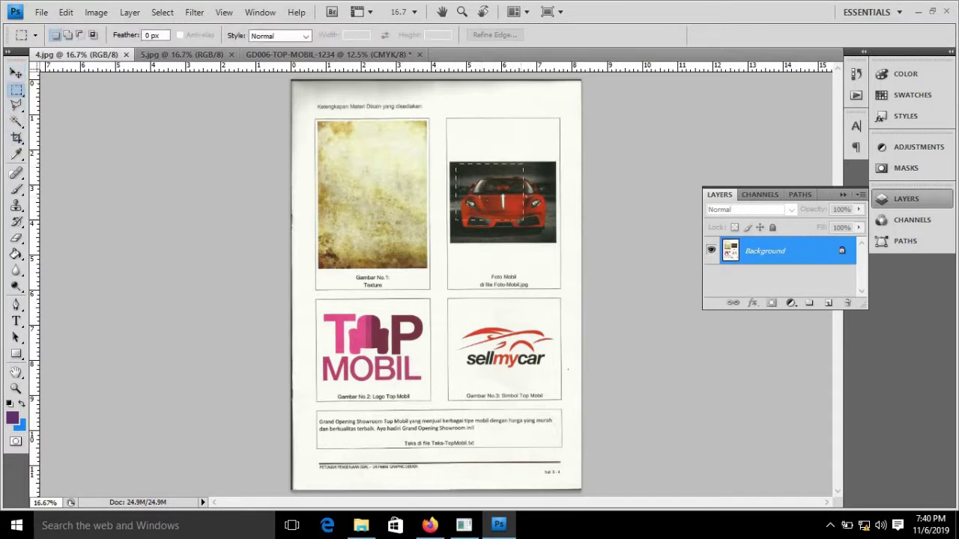
pyautogui.moveTo(523, 225); pyautogui.dragTo(554, 237)
pyautogui.press('v')
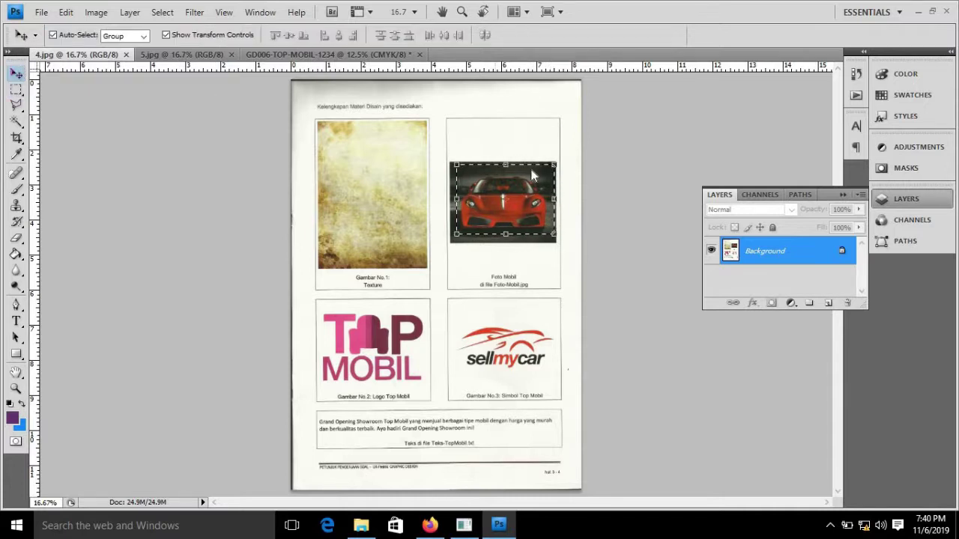
pyautogui.moveTo(532, 175)
pyautogui.mouseDown()
pyautogui.moveTo(382, 57)
pyautogui.moveTo(436, 240)
pyautogui.mouseUp()
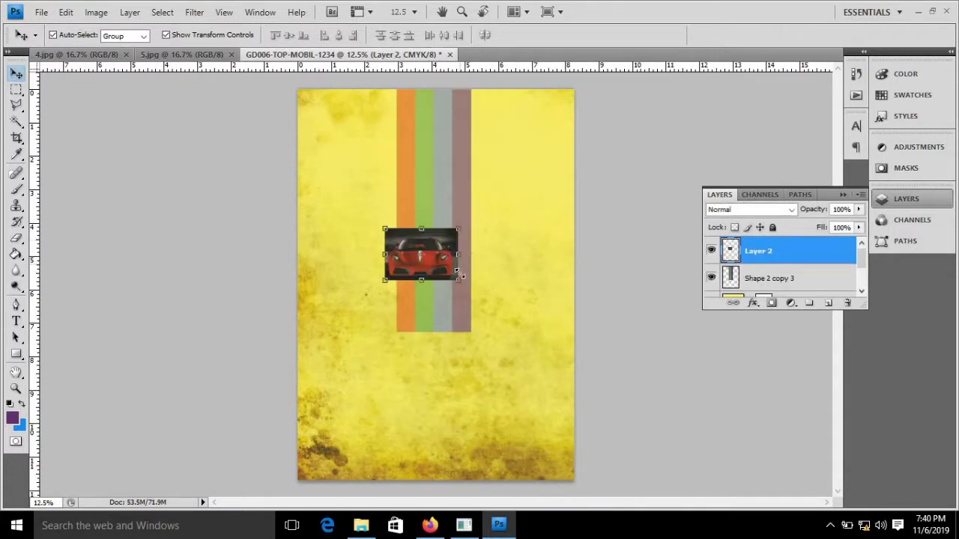
# Scale the car photo proportionally to about 290% and place it below the stripes.
pyautogui.moveTo(457, 279); pyautogui.dragTo(565, 388)
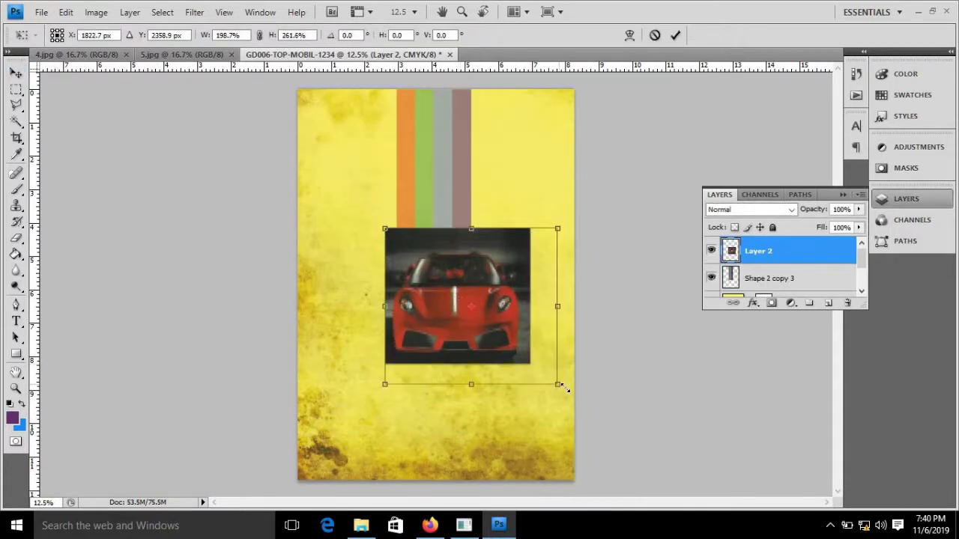
pyautogui.moveTo(385, 228); pyautogui.dragTo(336, 211)
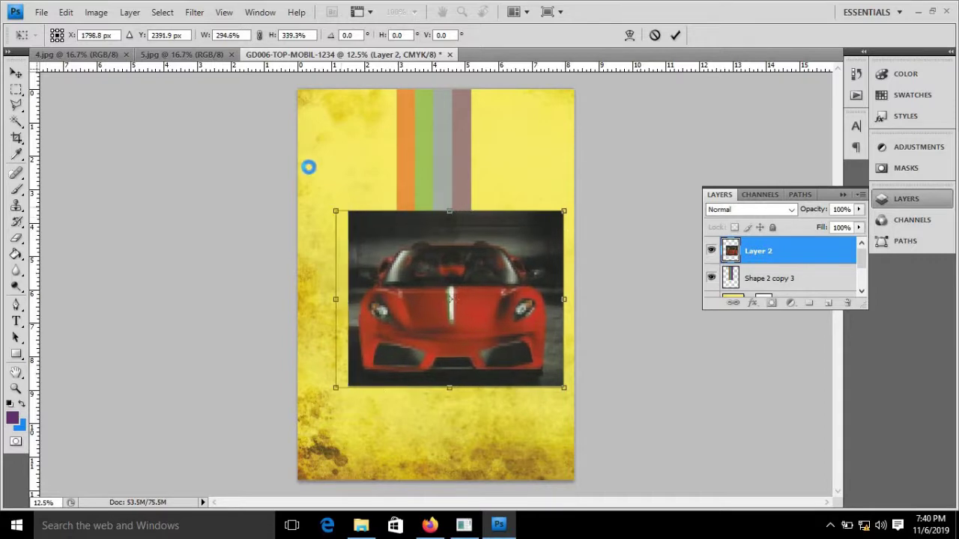
pyautogui.click(260, 36)
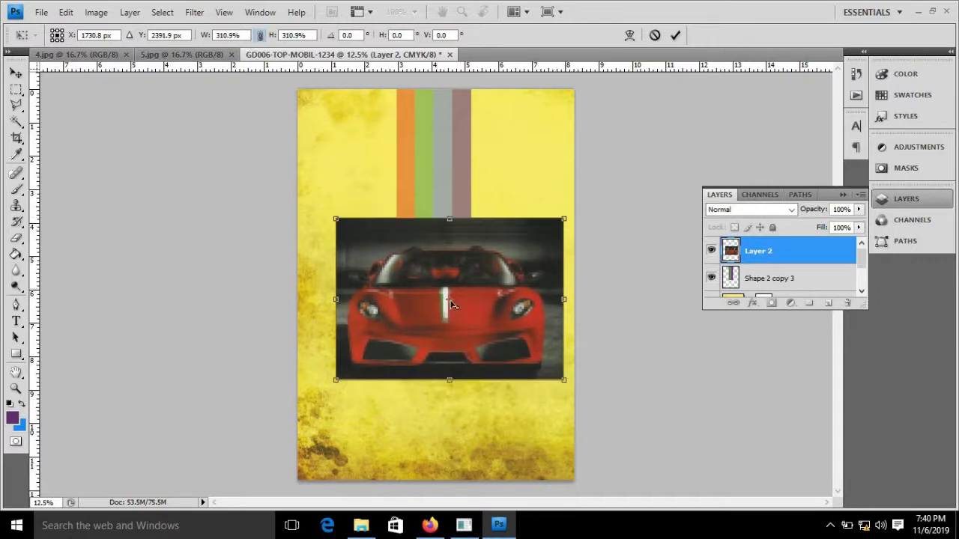
pyautogui.moveTo(411, 304); pyautogui.dragTo(406, 328)
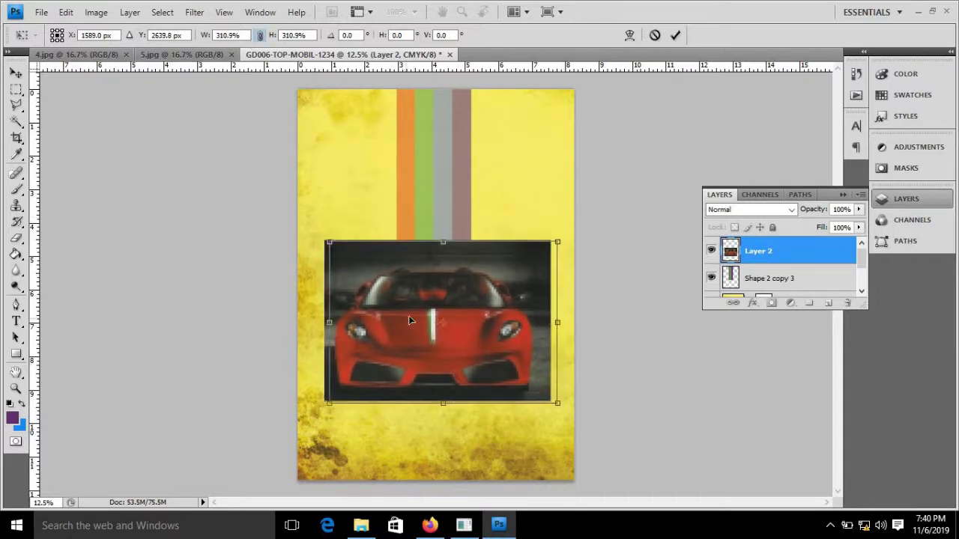
pyautogui.moveTo(558, 242); pyautogui.dragTo(542, 253)
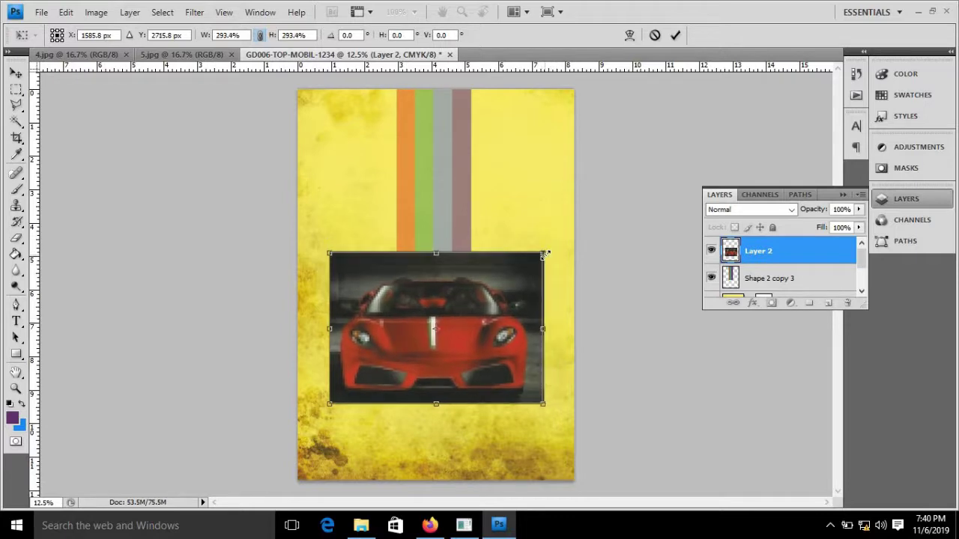
pyautogui.click(15, 73)
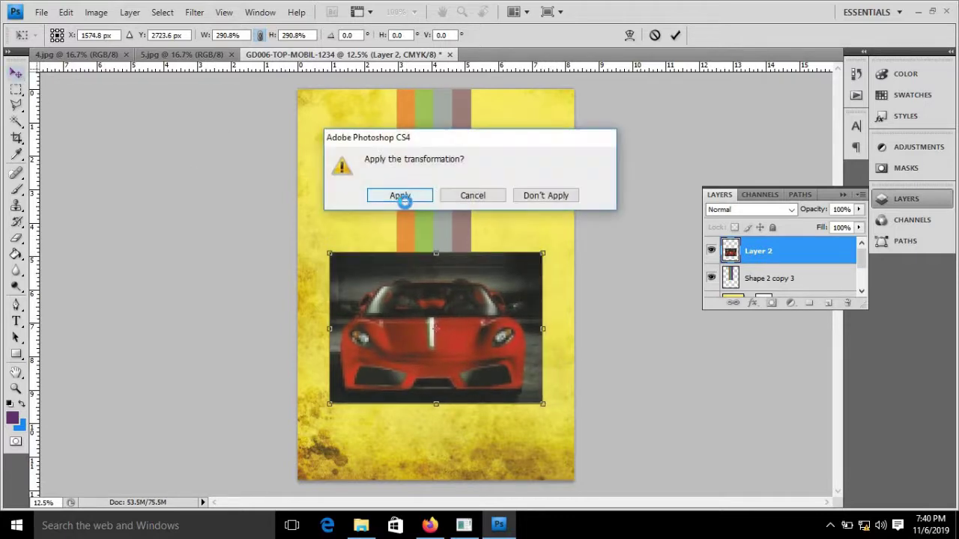
pyautogui.click(401, 197)
# After checking the 5.jpg reference, widen the car to 105.3% and apply the transform.
pyautogui.click(182, 54)
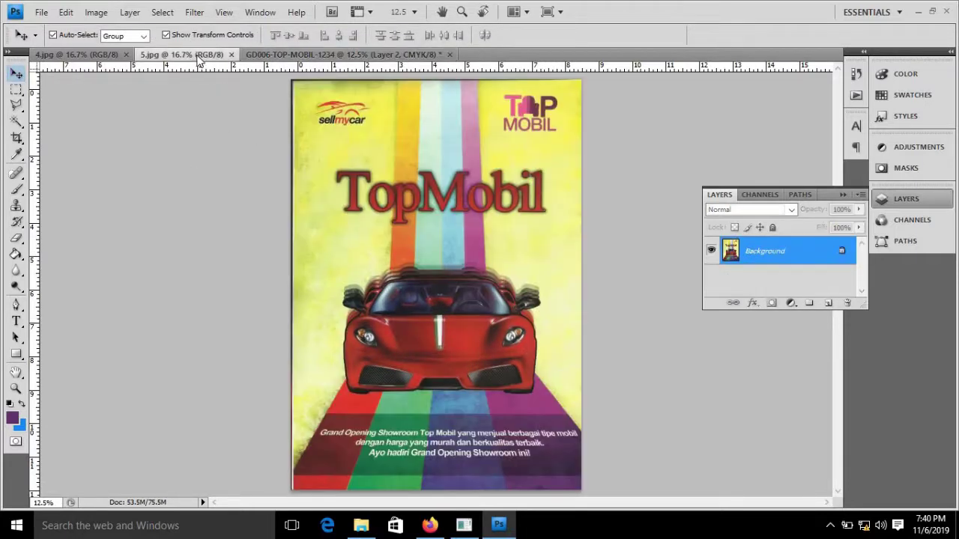
pyautogui.click(324, 53)
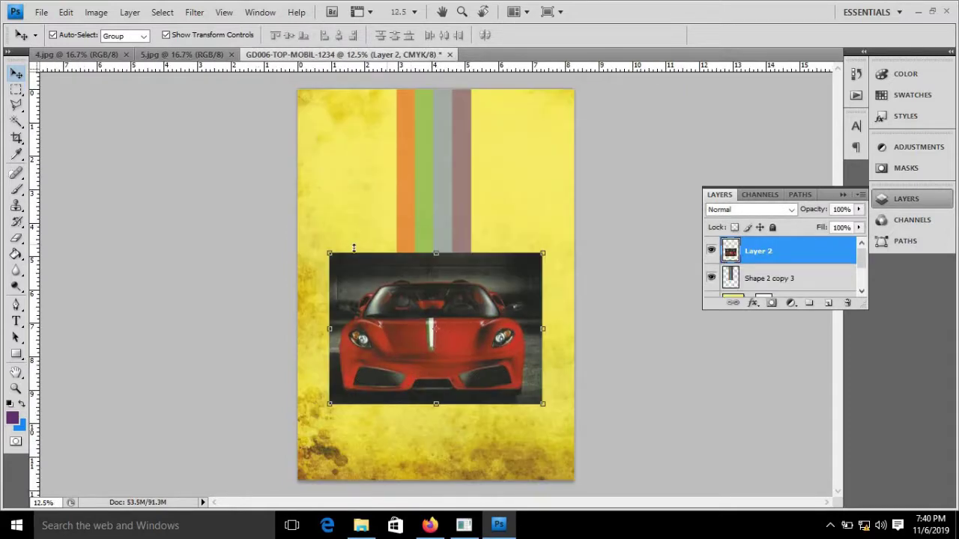
pyautogui.moveTo(327, 249); pyautogui.dragTo(318, 248)
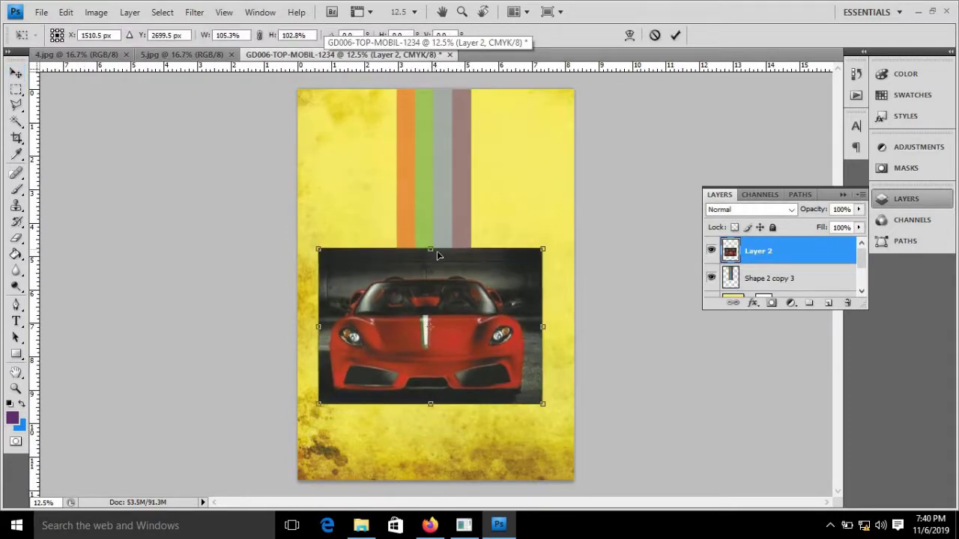
pyautogui.moveTo(432, 251); pyautogui.dragTo(431, 255)
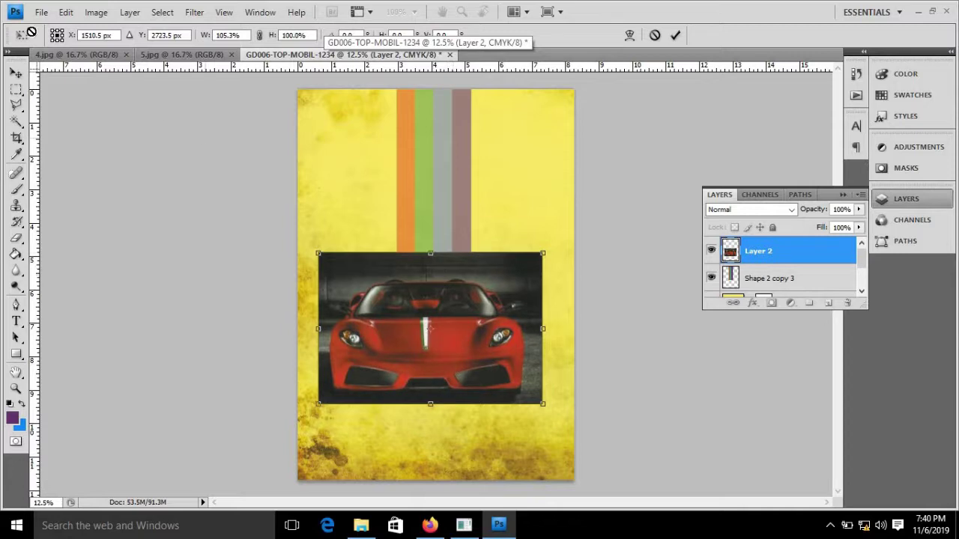
pyautogui.click(18, 71)
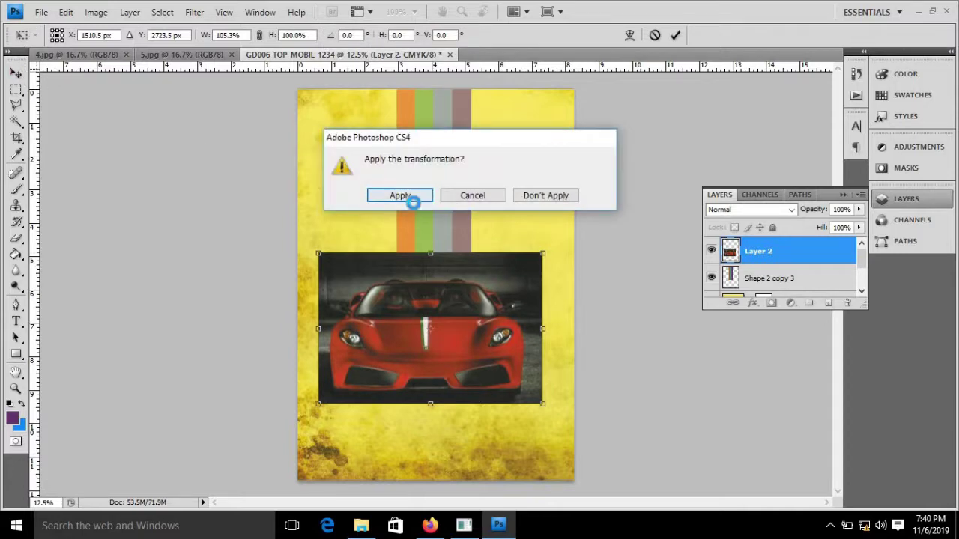
pyautogui.click(396, 193)
# Zoom in and Lasso-trace around the red car body and both mirrors.
pyautogui.hotkey('ctrl', '+')
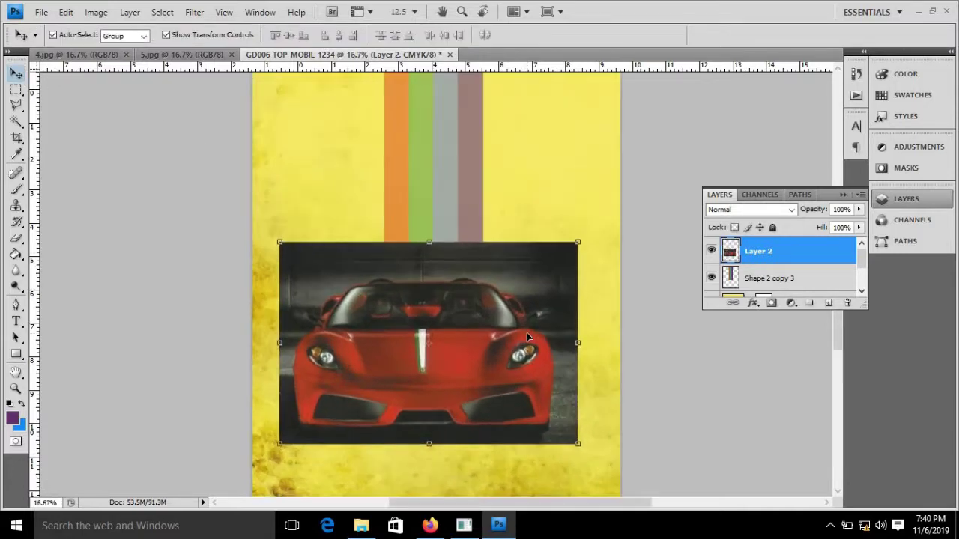
pyautogui.hotkey('ctrl', '+')
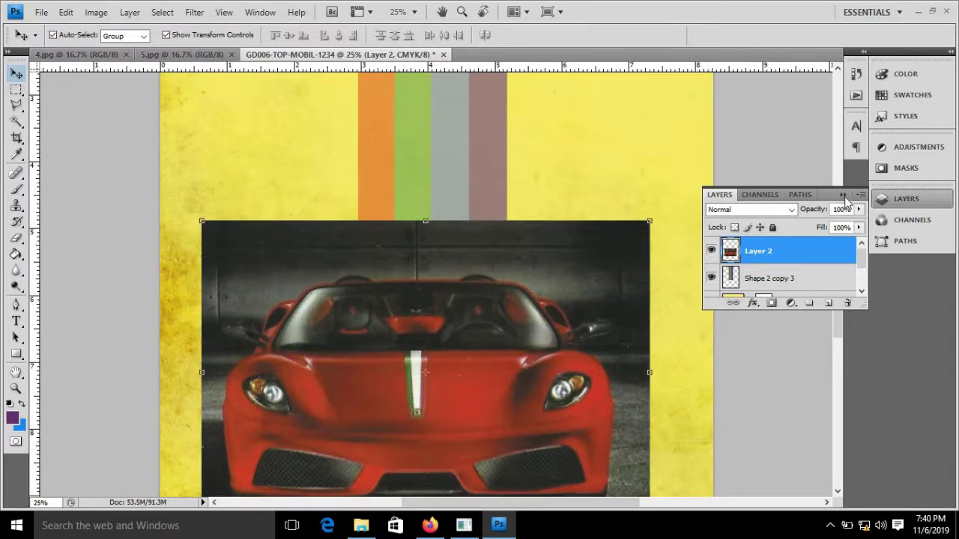
pyautogui.scroll(-2, 838, 244)
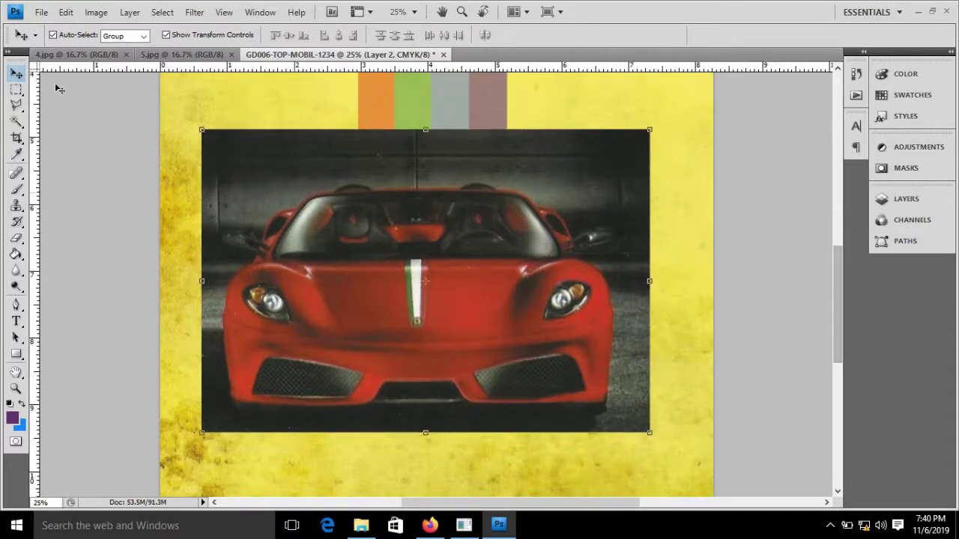
pyautogui.click(18, 106)
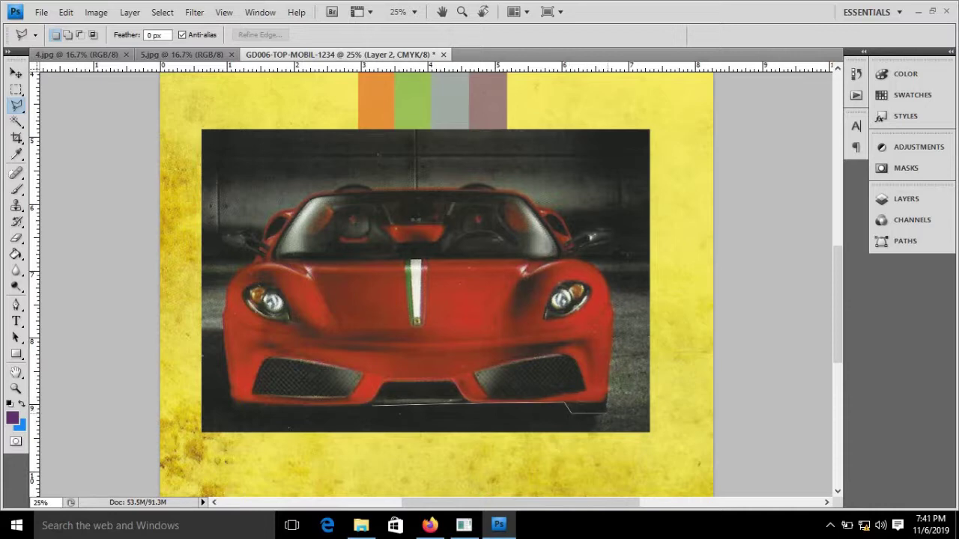
pyautogui.hotkey('ctrl', '+')
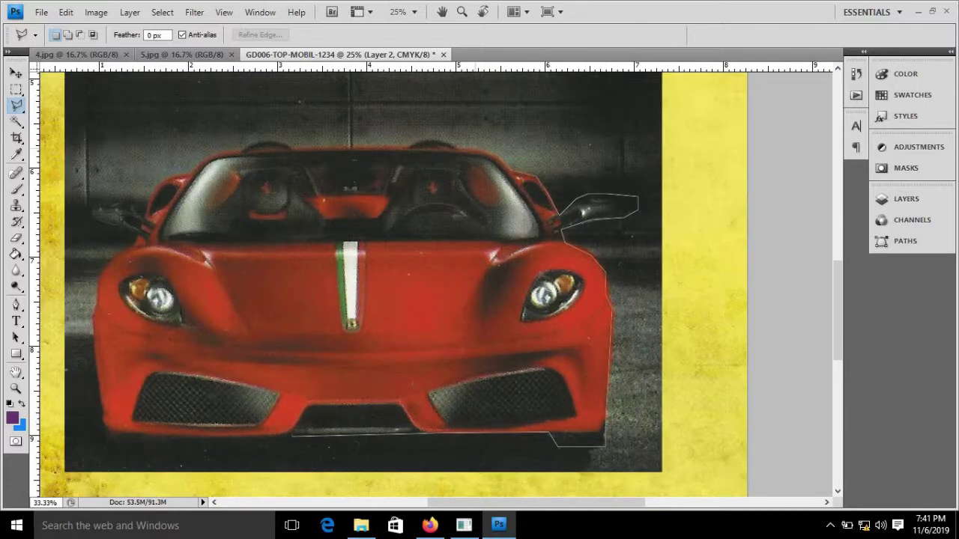
pyautogui.moveTo(605, 409)
pyautogui.mouseDown()
pyautogui.moveTo(263, 143)
pyautogui.moveTo(120, 211)
pyautogui.moveTo(94, 331)
pyautogui.moveTo(150, 446)
pyautogui.moveTo(170, 446)
pyautogui.mouseUp()
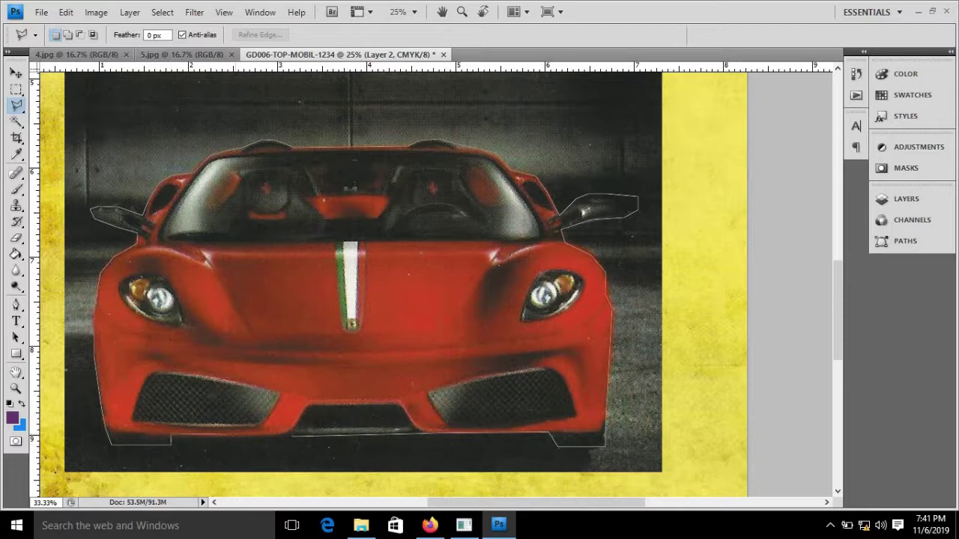
pyautogui.doubleClick(291, 435)
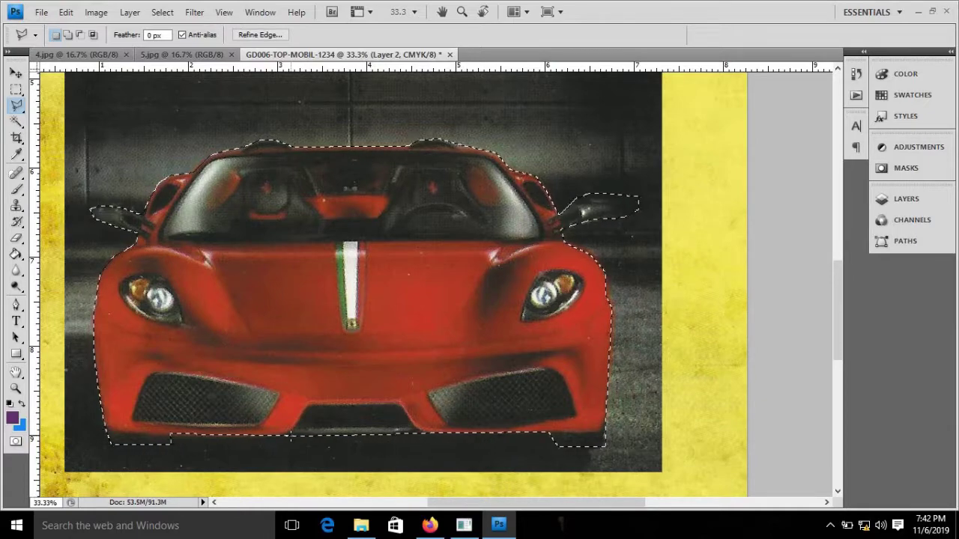
# Zoom out to the whole page and test clearing the car selection, then undo it.
pyautogui.hotkey('ctrl', '-')
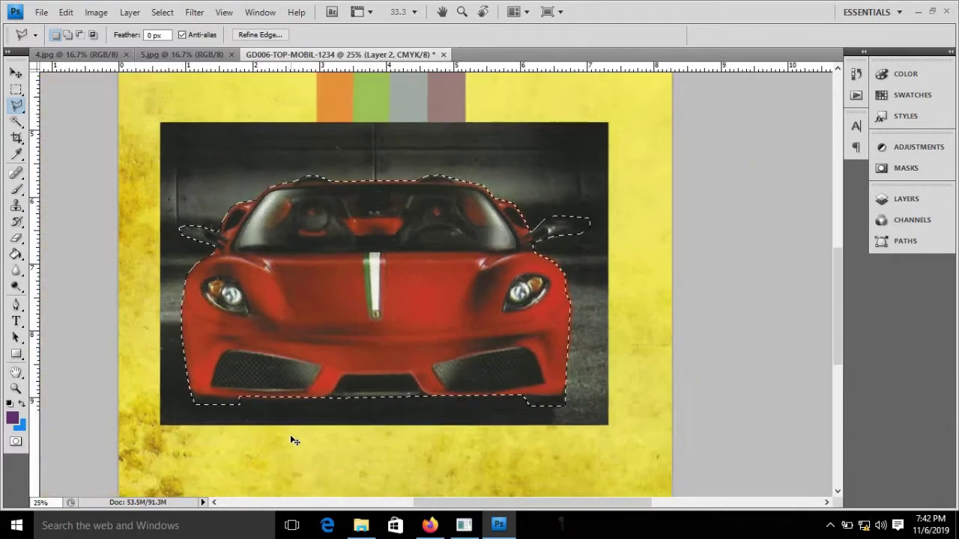
pyautogui.hotkey('ctrl', '-')
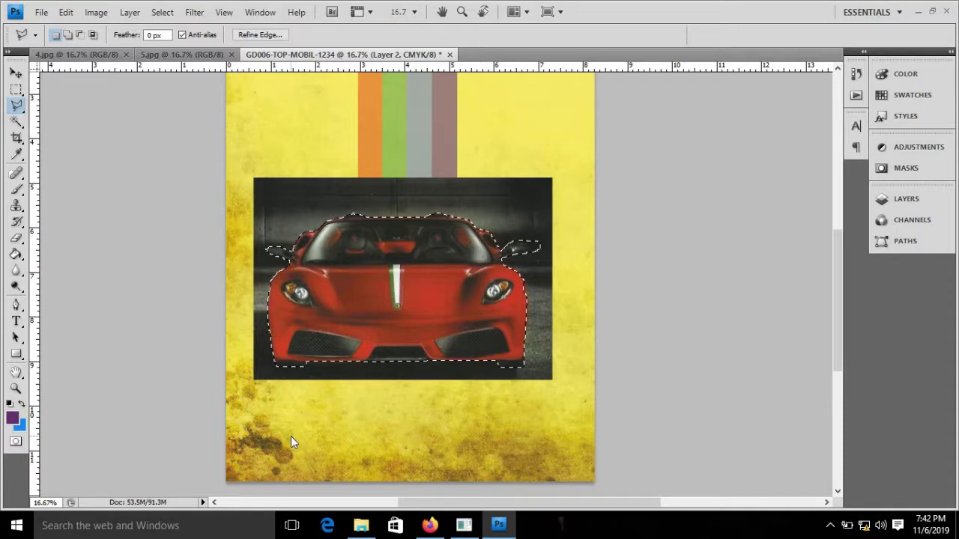
pyautogui.press('Delete')
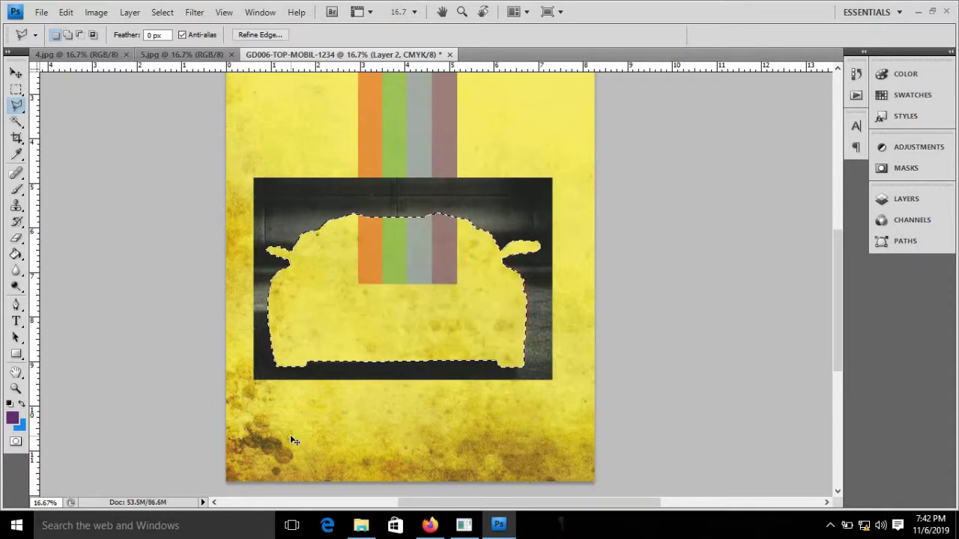
pyautogui.hotkey('ctrl', 'z')
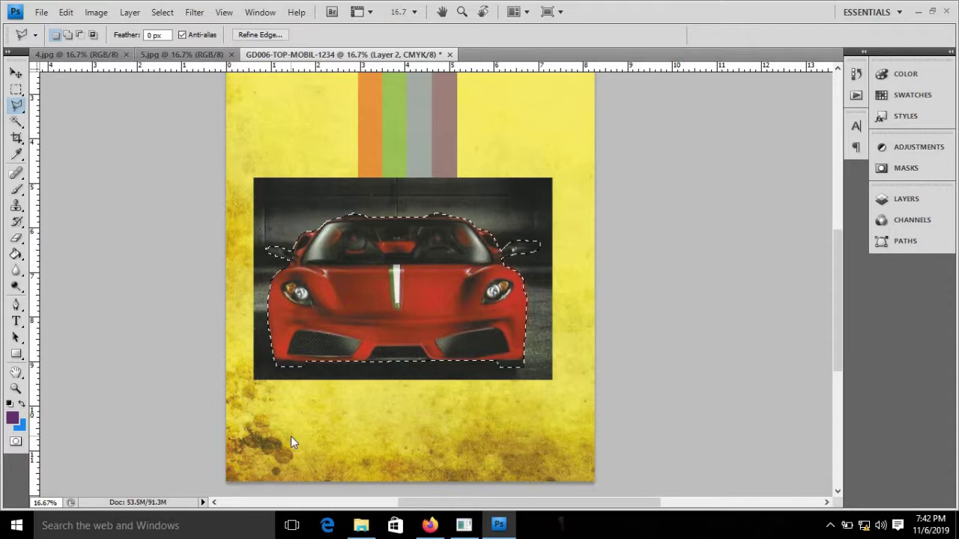
# Copy the car onto Layer 3, delete the original Layer 2 photo, and nudge the car right.
pyautogui.hotkey('ctrl', 'j')
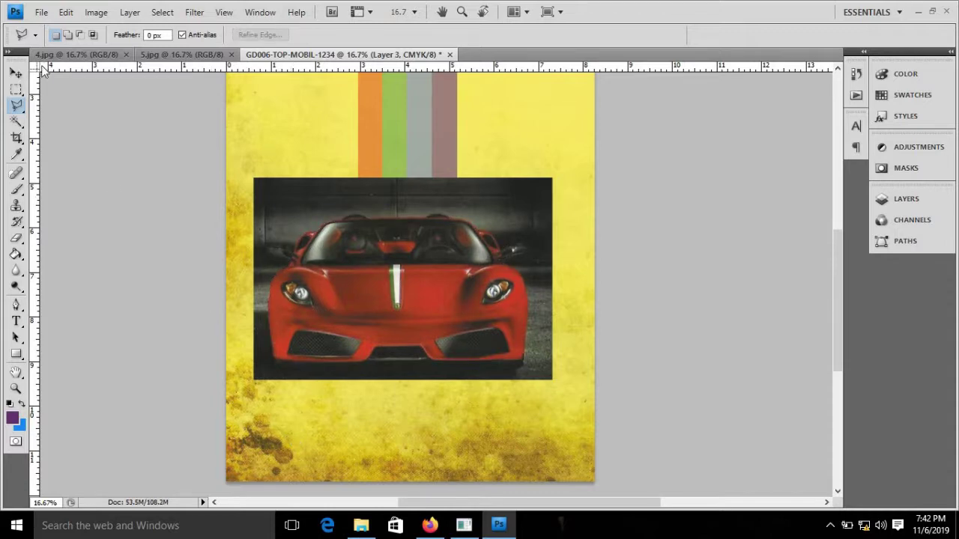
pyautogui.click(15, 72)
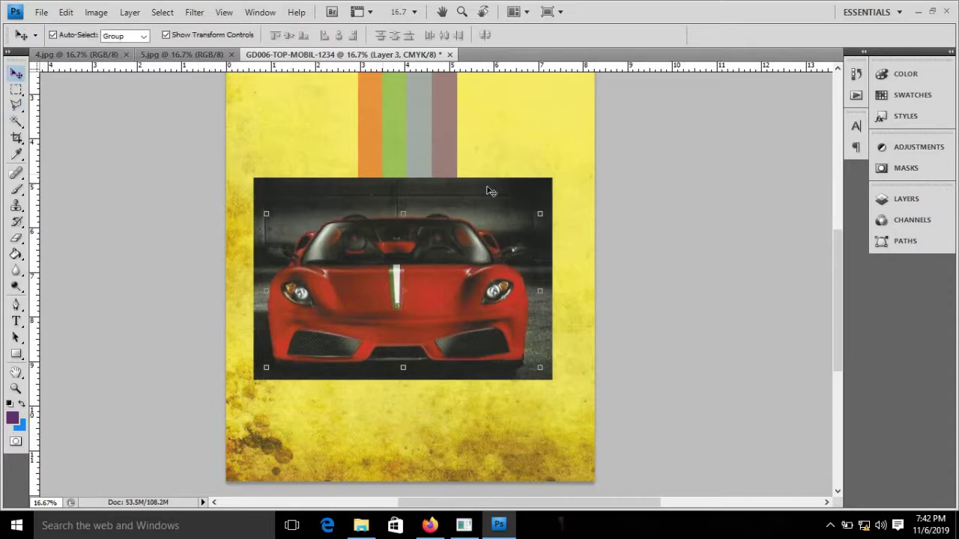
pyautogui.click(542, 190)
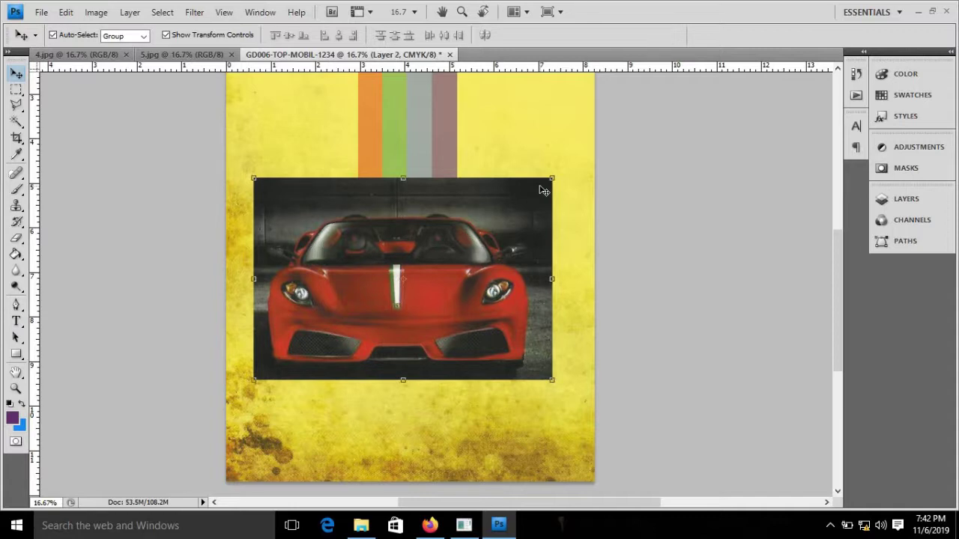
pyautogui.press('Delete')
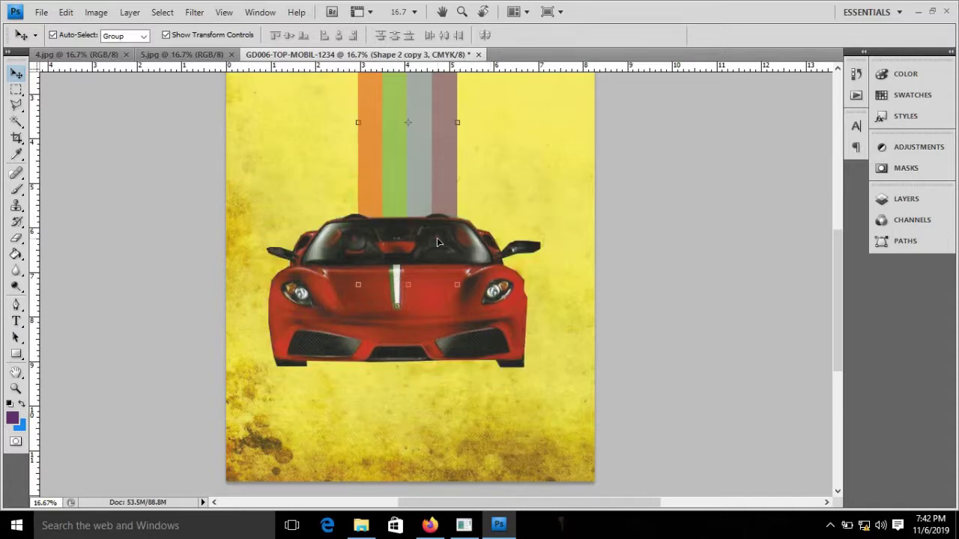
pyautogui.moveTo(439, 242); pyautogui.dragTo(461, 236)
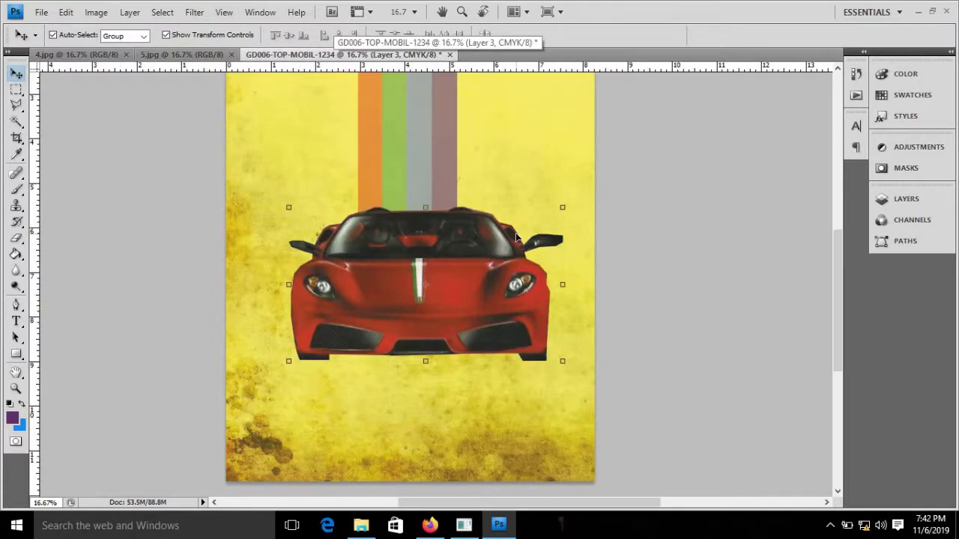
pyautogui.hotkey('ctrl', '+')
pyautogui.hotkey('ctrl', '+')
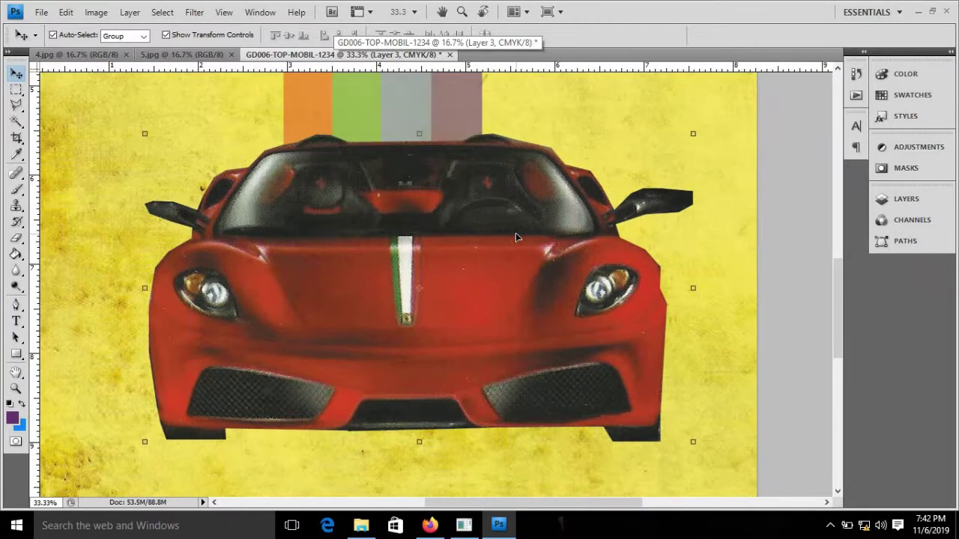
# Lasso around the car's right mirror, trim the stray edge pixels, and deselect.
pyautogui.click(17, 105)
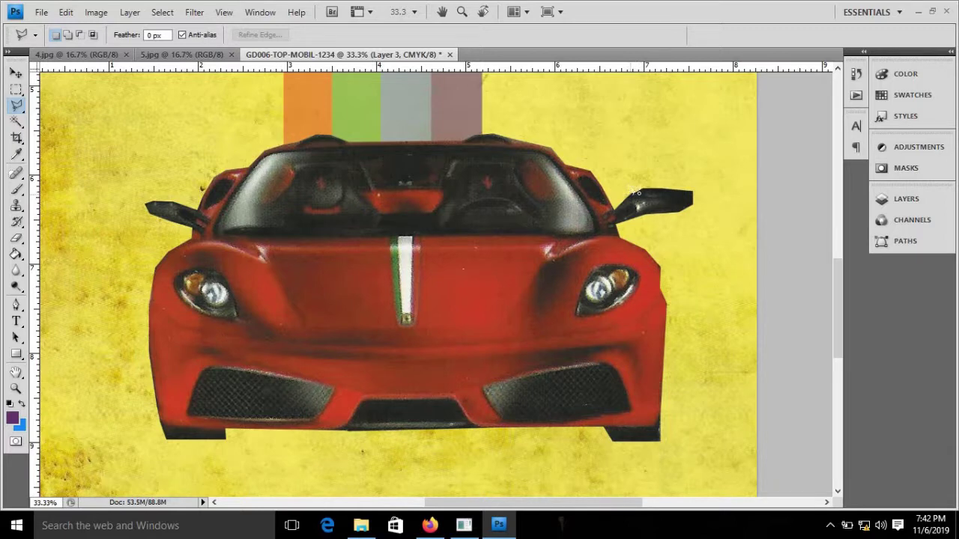
pyautogui.click(633, 191)
pyautogui.click(661, 189)
pyautogui.click(704, 177)
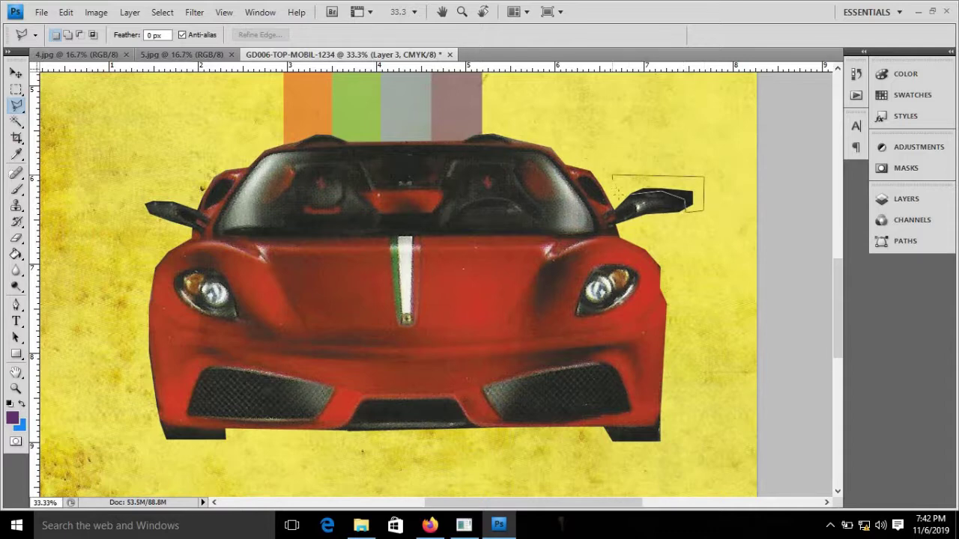
pyautogui.click(632, 195)
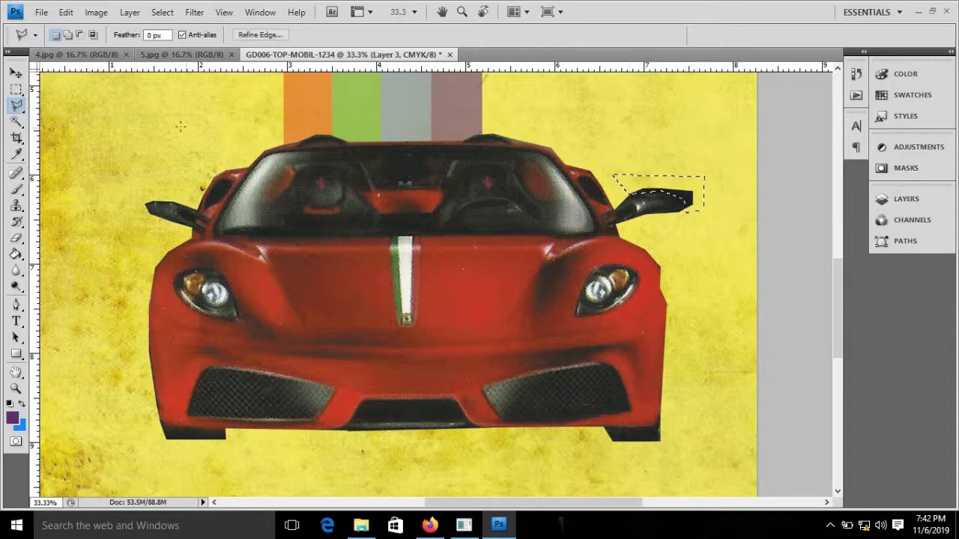
pyautogui.click(15, 72)
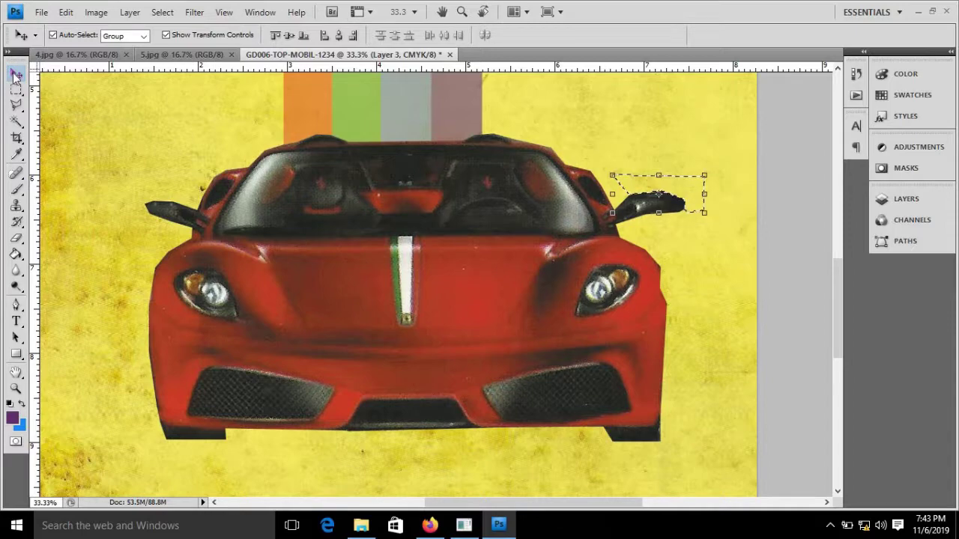
pyautogui.hotkey('ctrl', 'd')
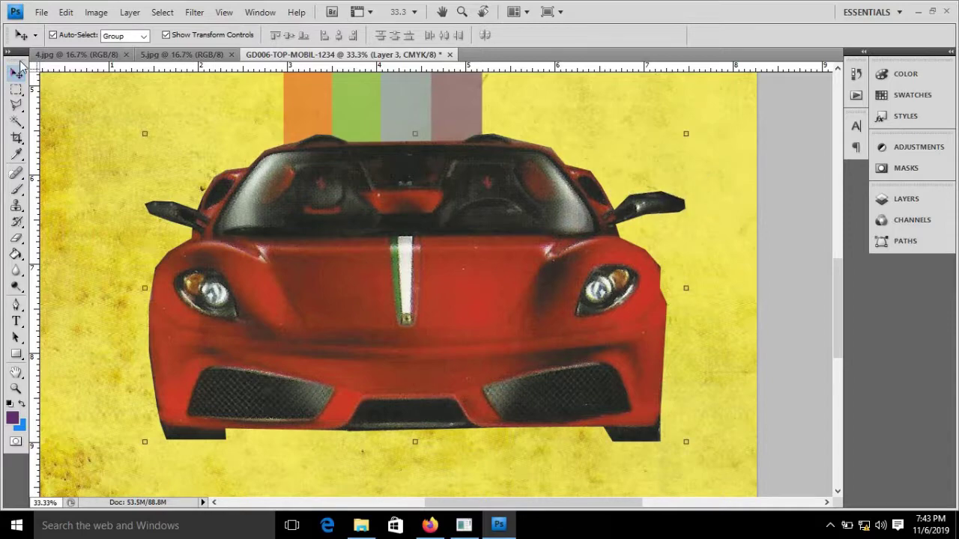
pyautogui.hotkey('ctrl', '-')
pyautogui.hotkey('ctrl', '-')
pyautogui.hotkey('ctrl', '-')
pyautogui.hotkey('ctrl', '-')
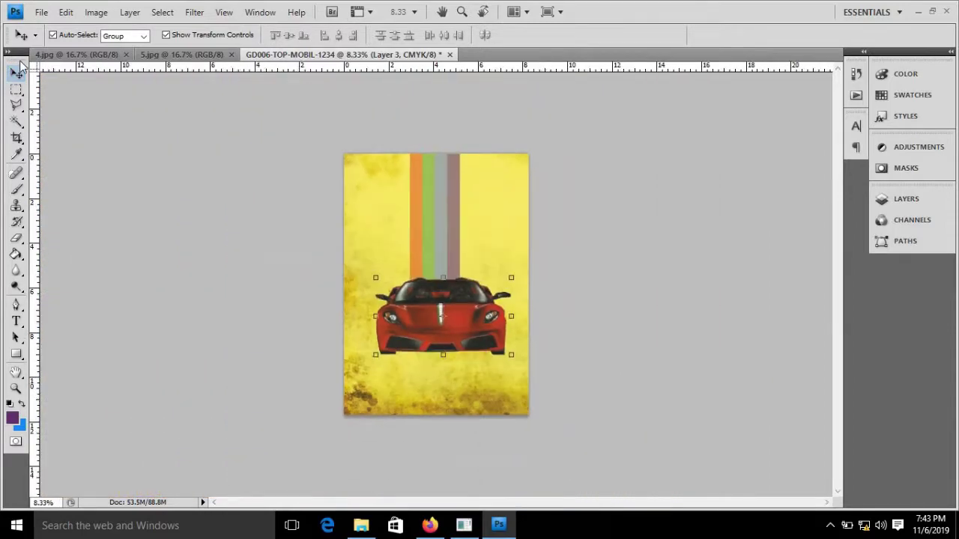
# Scale the red car down to 95.5% with width and height linked.
pyautogui.hotkey('ctrl', '+')
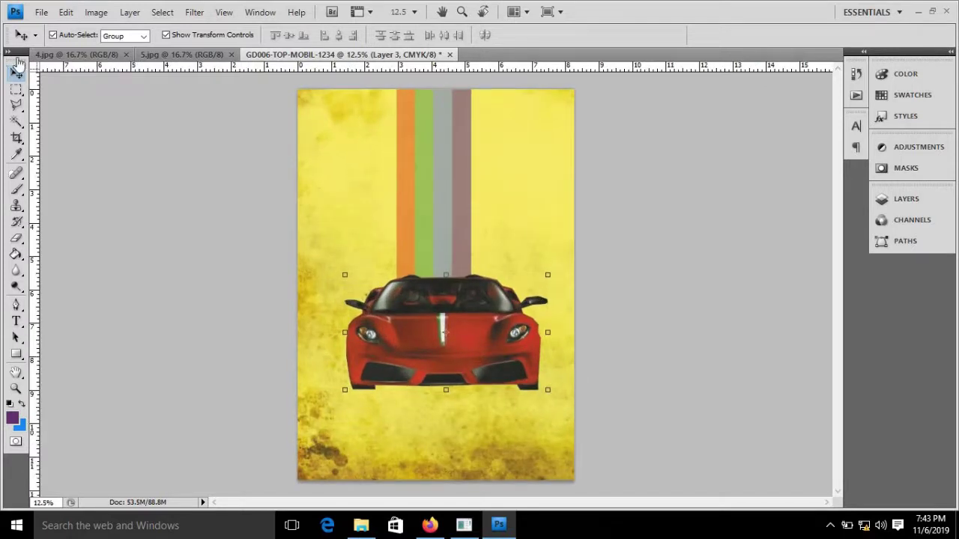
pyautogui.moveTo(342, 276); pyautogui.dragTo(352, 290)
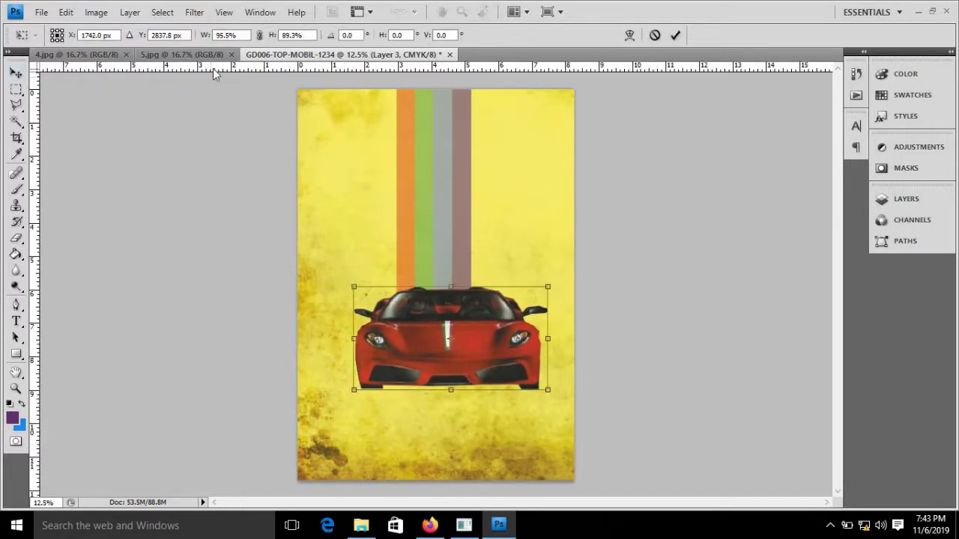
pyautogui.click(260, 36)
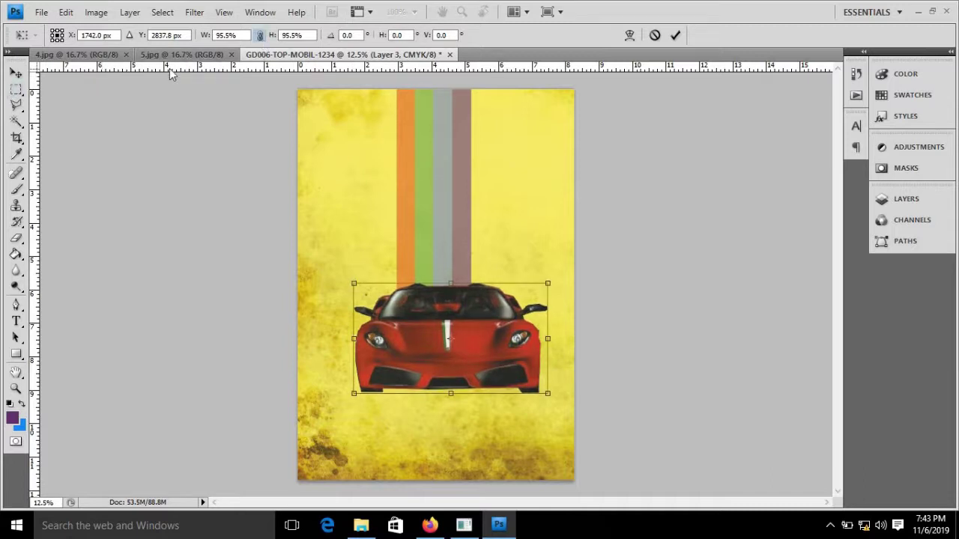
pyautogui.click(16, 74)
pyautogui.click(397, 199)
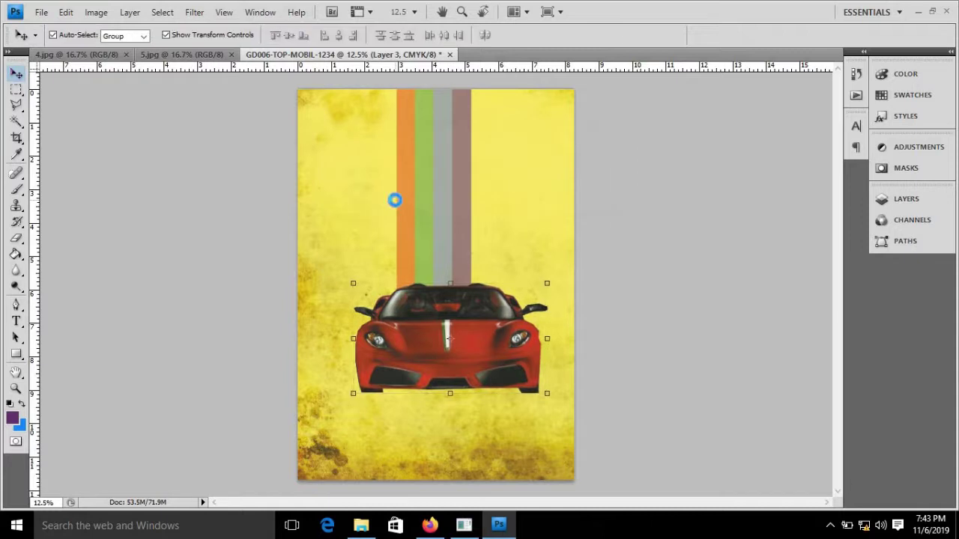
# Nudge the car left beneath the stripes and compare with the reference poster.
pyautogui.hotkey('shift', 'Left')
pyautogui.hotkey('shift', 'Left')
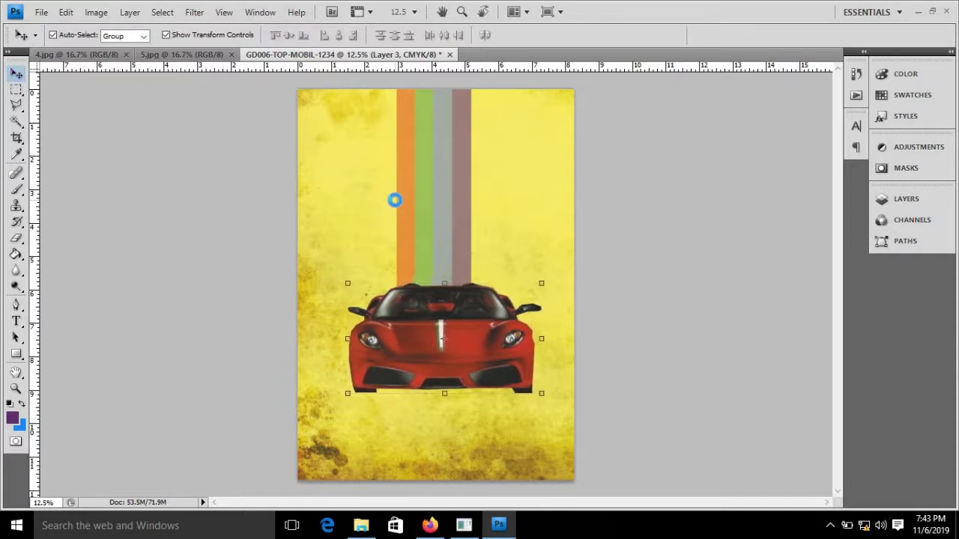
pyautogui.hotkey('shift', 'Left')
pyautogui.hotkey('shift', 'Left')
pyautogui.hotkey('shift', 'Left')
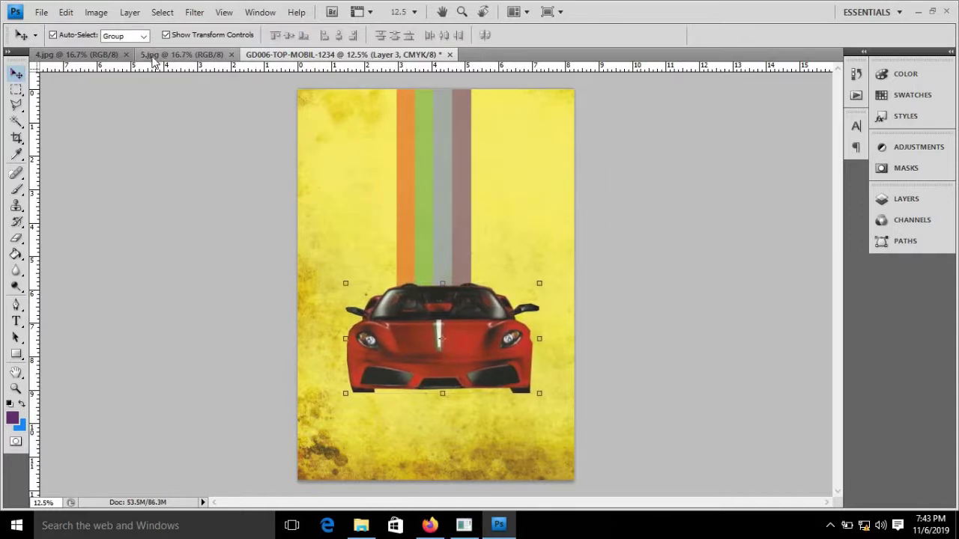
pyautogui.click(154, 62)
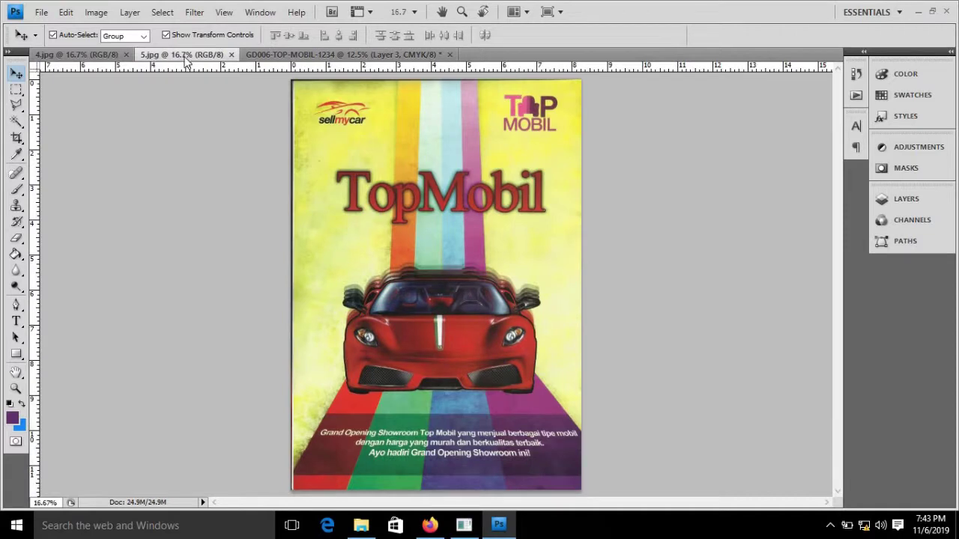
pyautogui.click(379, 54)
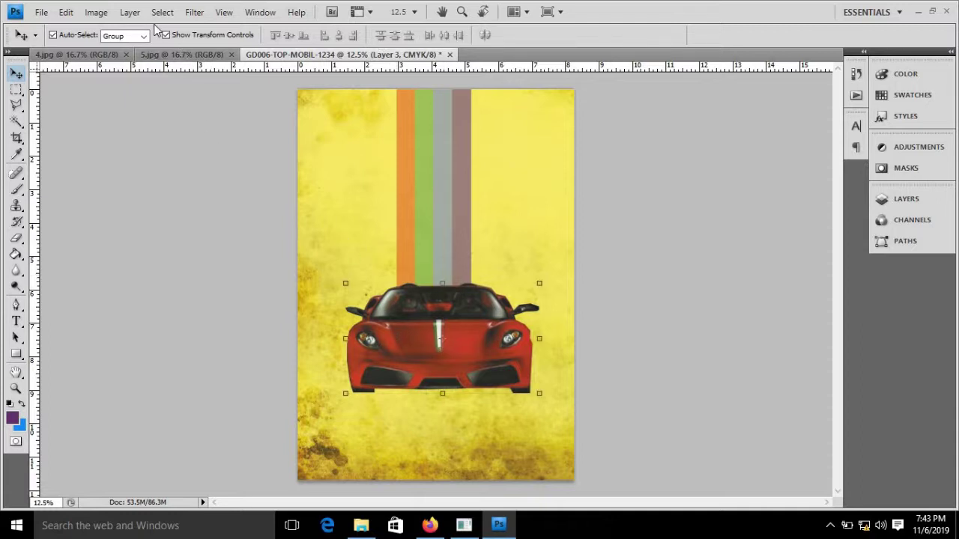
# Apply Brightness/Contrast to the car with brightness 41 and contrast about 48.
pyautogui.click(97, 12)
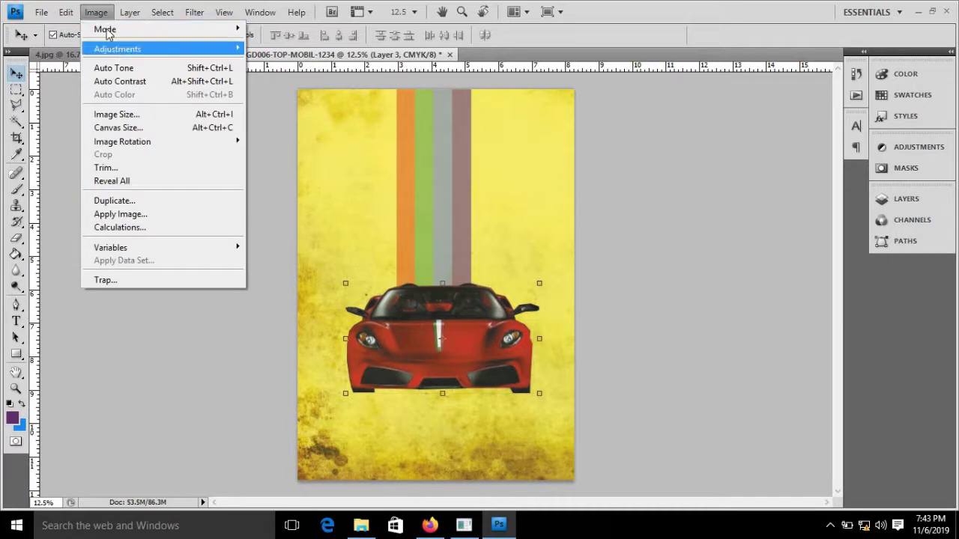
pyautogui.moveTo(118, 48)
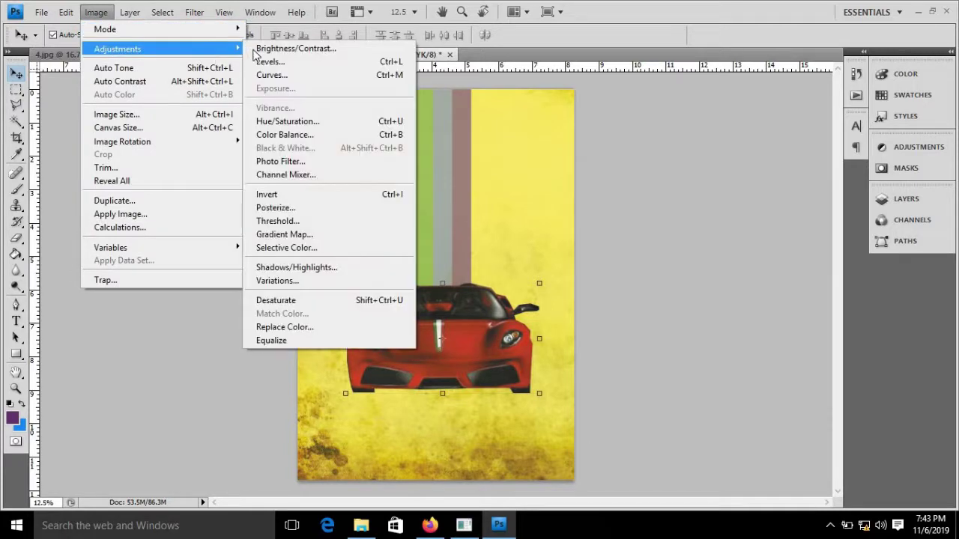
pyautogui.click(284, 52)
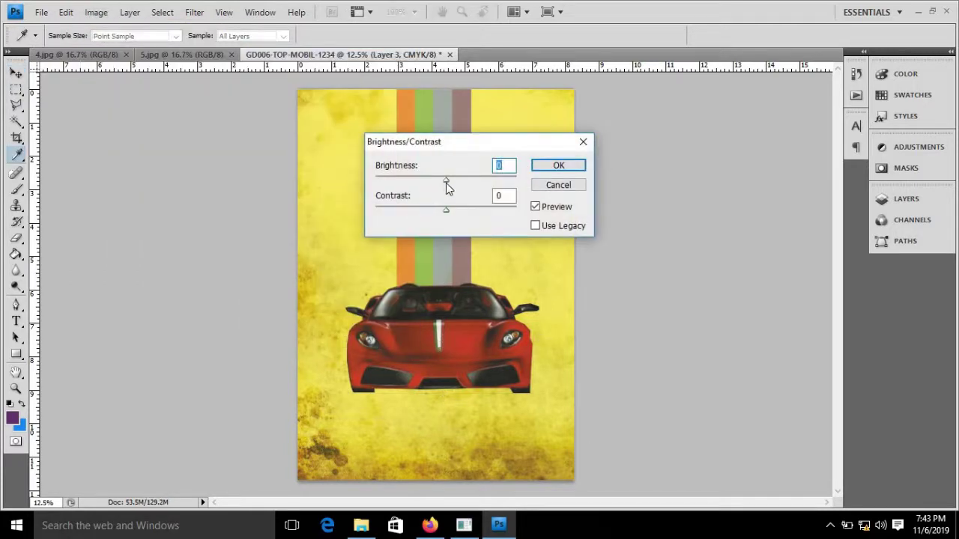
pyautogui.moveTo(446, 181); pyautogui.dragTo(469, 183)
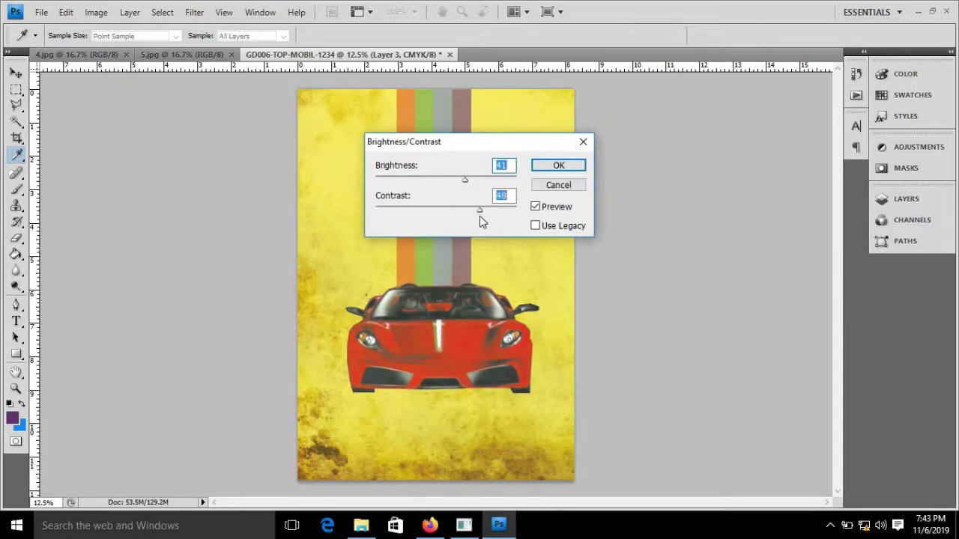
pyautogui.click(559, 165)
# Duplicate the car layer as Layer 3 copy, place it below the original, and shift it up.
pyautogui.press('v')
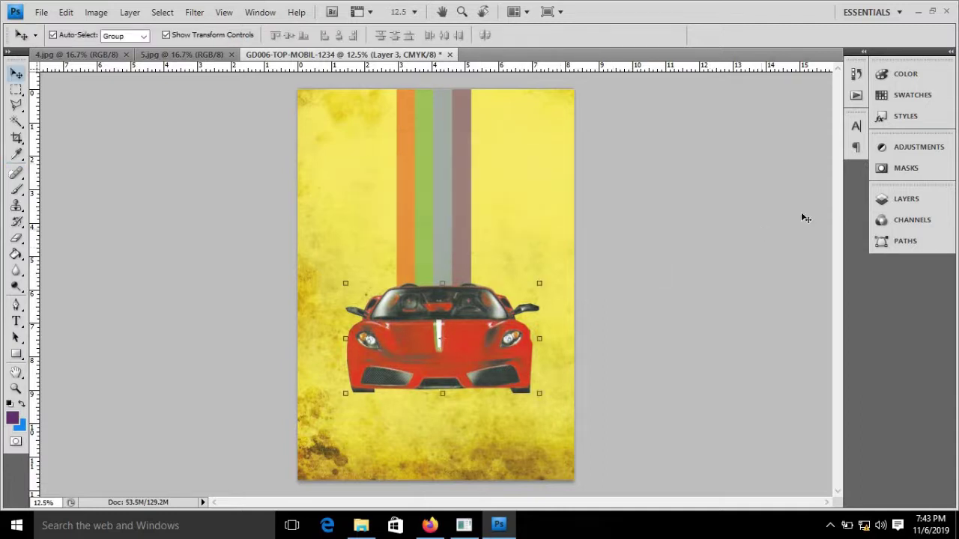
pyautogui.click(903, 198)
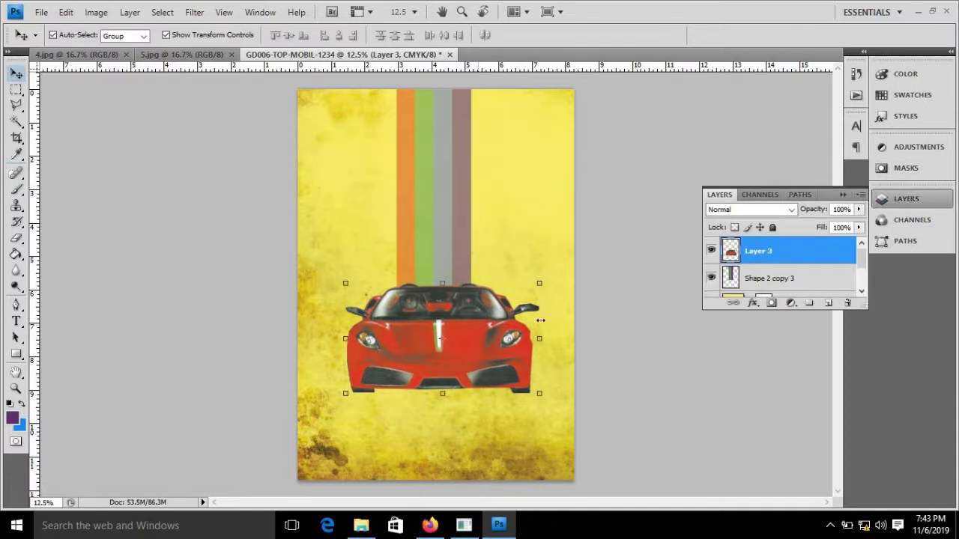
pyautogui.rightClick(817, 256)
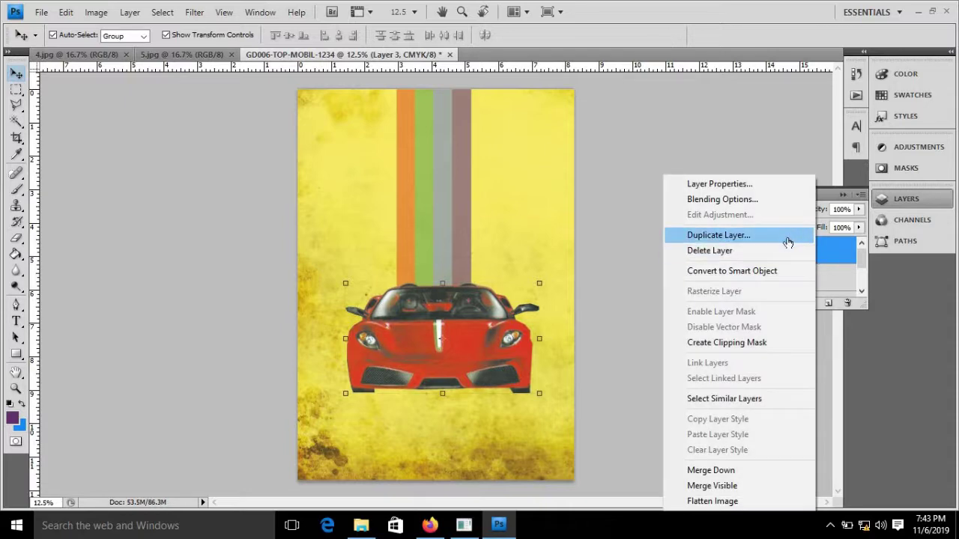
pyautogui.click(787, 236)
pyautogui.click(606, 158)
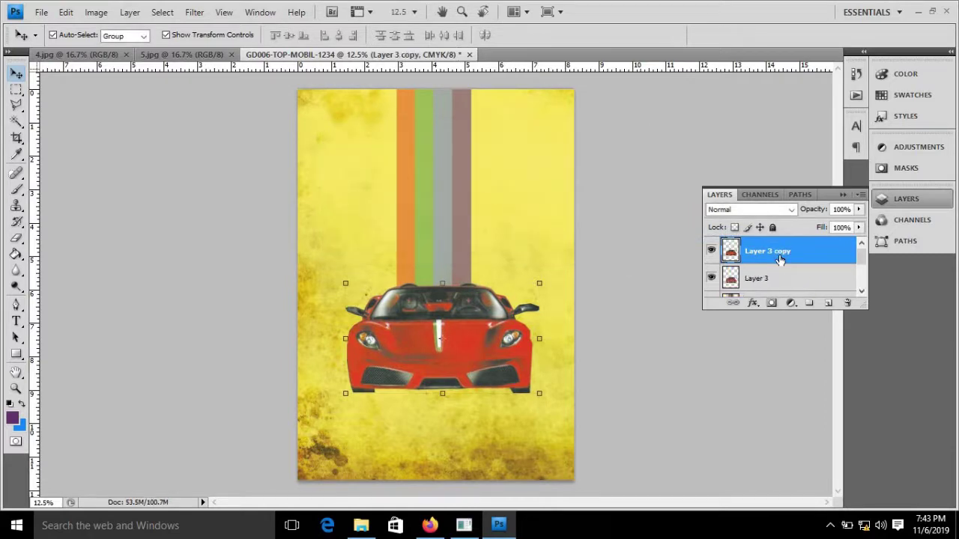
pyautogui.moveTo(813, 257); pyautogui.dragTo(814, 284)
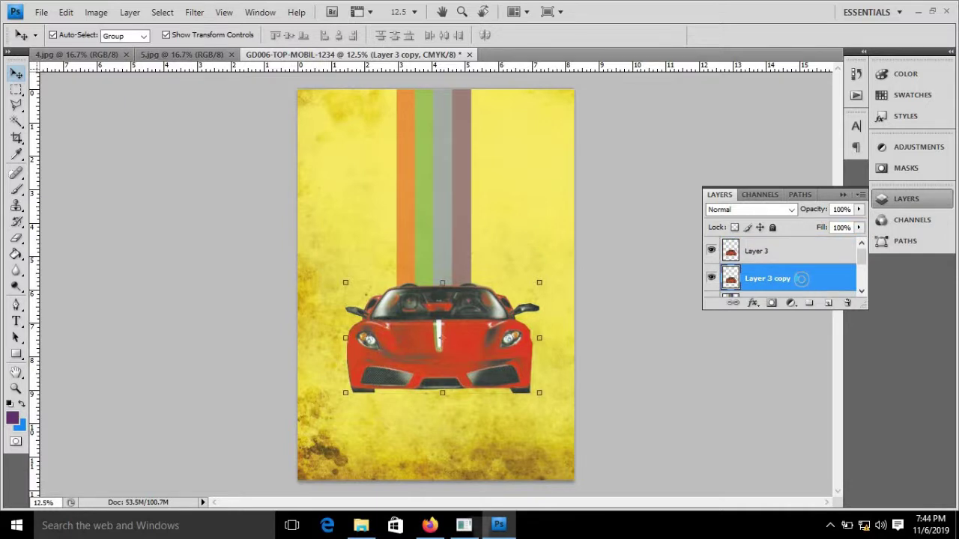
pyautogui.hotkey('shift', 'Up')
pyautogui.hotkey('shift', 'Up')
pyautogui.hotkey('shift', 'Up')
pyautogui.hotkey('shift', 'Up')
pyautogui.hotkey('shift', 'Up')
pyautogui.hotkey('shift', 'Up')
pyautogui.hotkey('shift', 'Up')
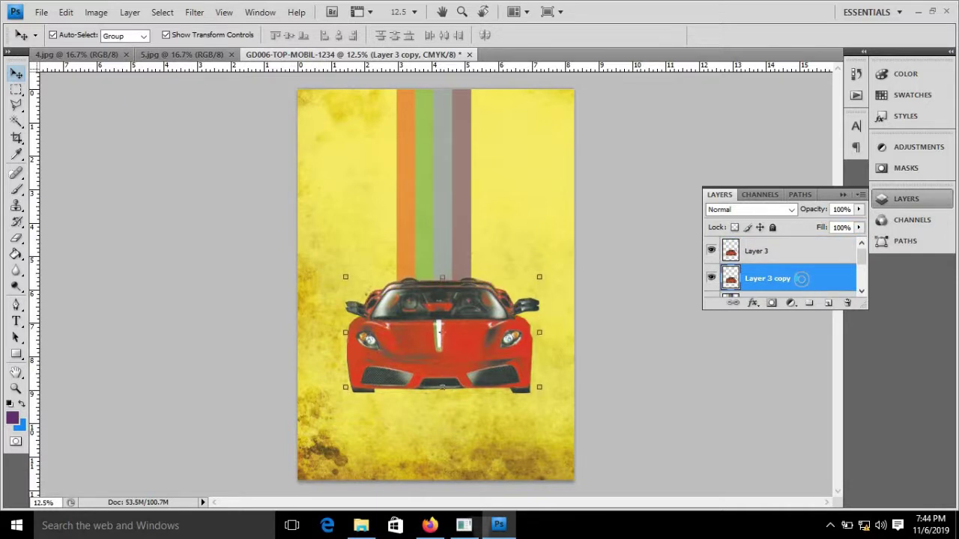
pyautogui.hotkey('shift', 'Up')
pyautogui.hotkey('shift', 'Up')
pyautogui.hotkey('shift', 'Up')
pyautogui.hotkey('shift', 'Up')
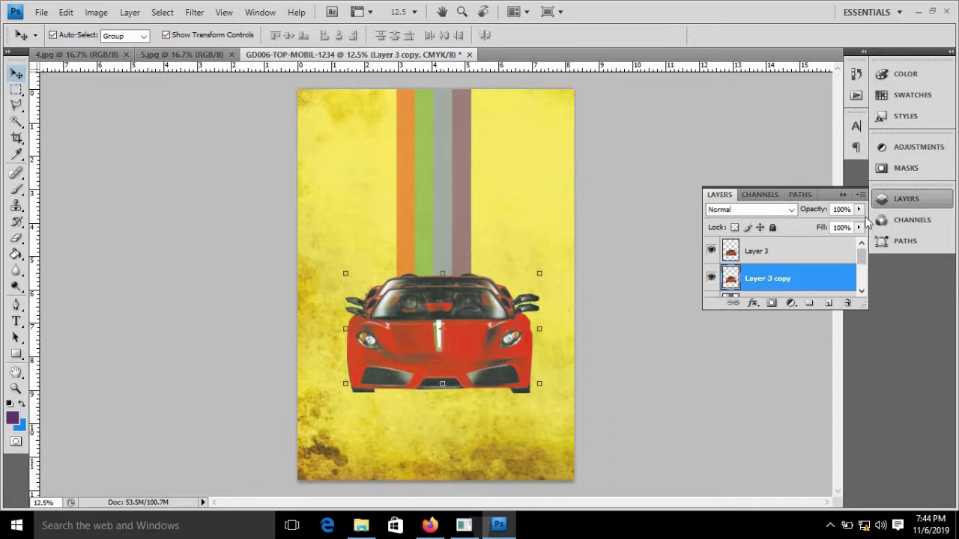
# Lower Layer 3 copy's opacity and fill to 57%.
pyautogui.click(858, 209)
pyautogui.moveTo(856, 223)
pyautogui.mouseDown()
pyautogui.moveTo(828, 224)
pyautogui.moveTo(829, 243)
pyautogui.mouseUp()
pyautogui.click(860, 211)
pyautogui.click(859, 227)
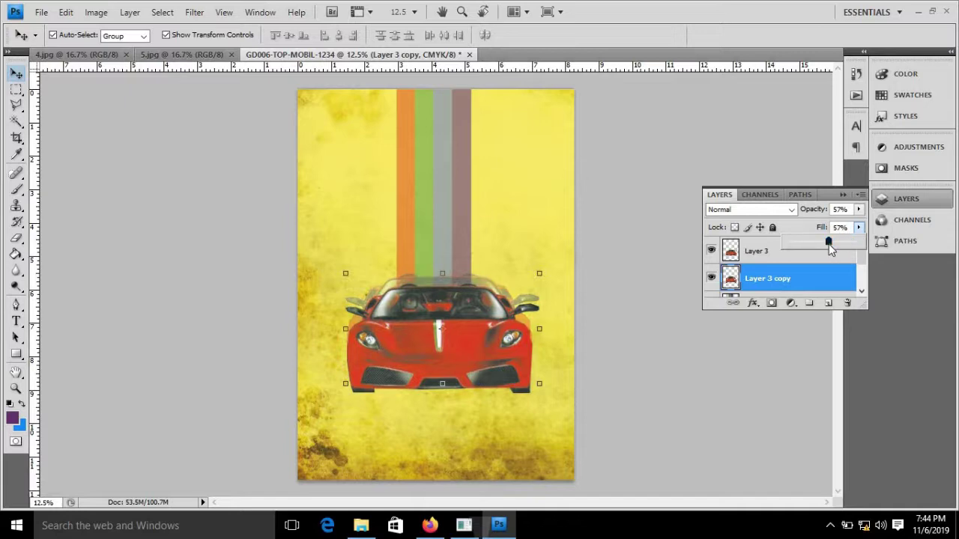
pyautogui.click(843, 204)
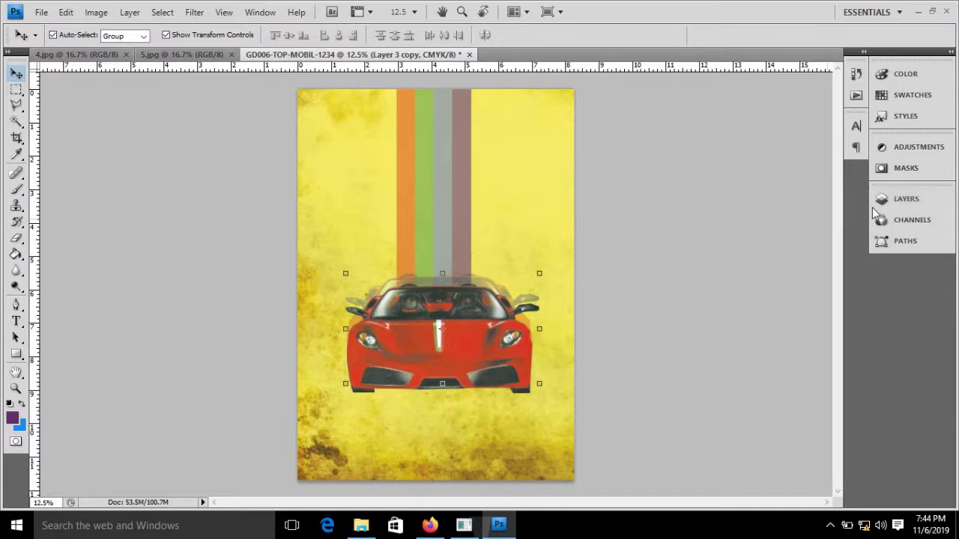
pyautogui.click(895, 200)
# Duplicate the faded copy as Layer 3 copy 2, place it lower, and shift it further up.
pyautogui.rightClick(809, 278)
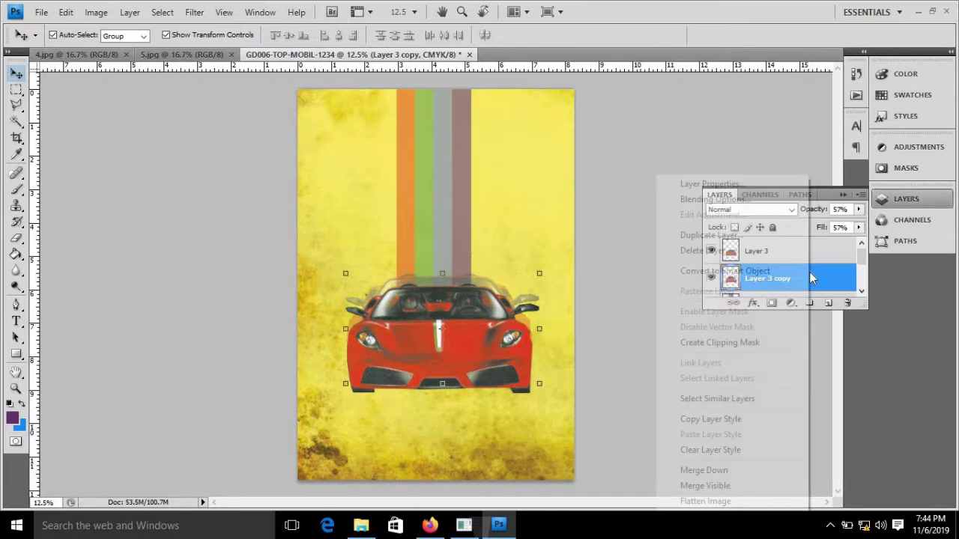
pyautogui.click(776, 236)
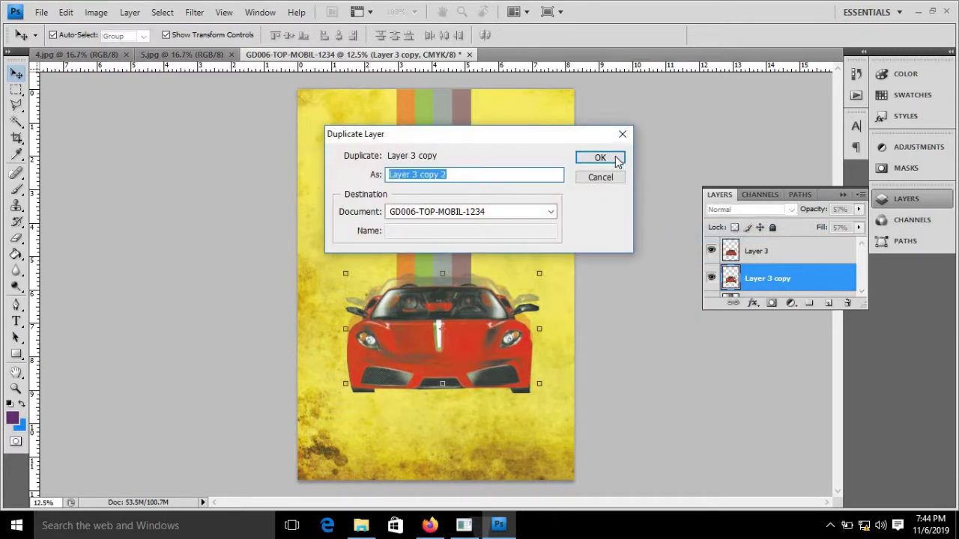
pyautogui.click(604, 157)
pyautogui.scroll(-1, 851, 283)
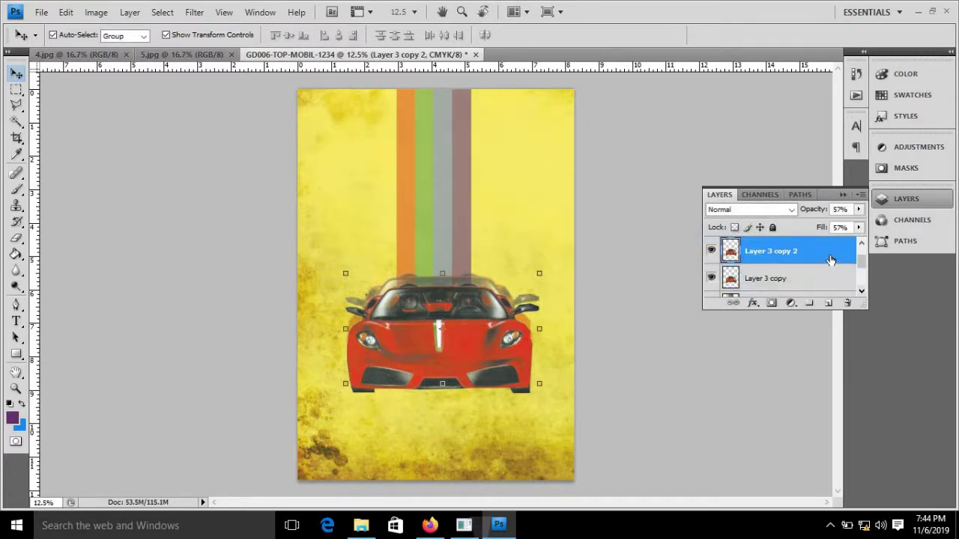
pyautogui.moveTo(830, 260); pyautogui.dragTo(832, 288)
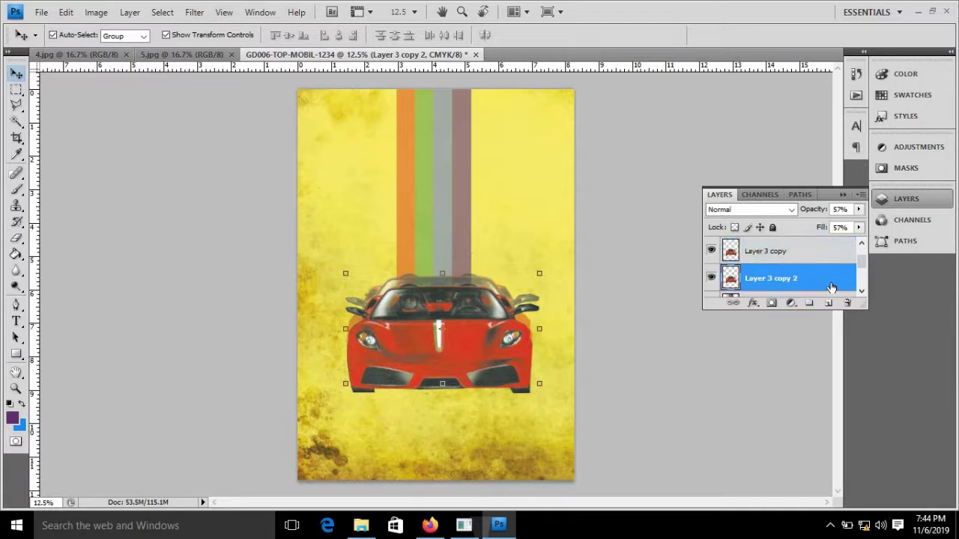
pyautogui.hotkey('shift', 'Up')
pyautogui.hotkey('shift', 'Up')
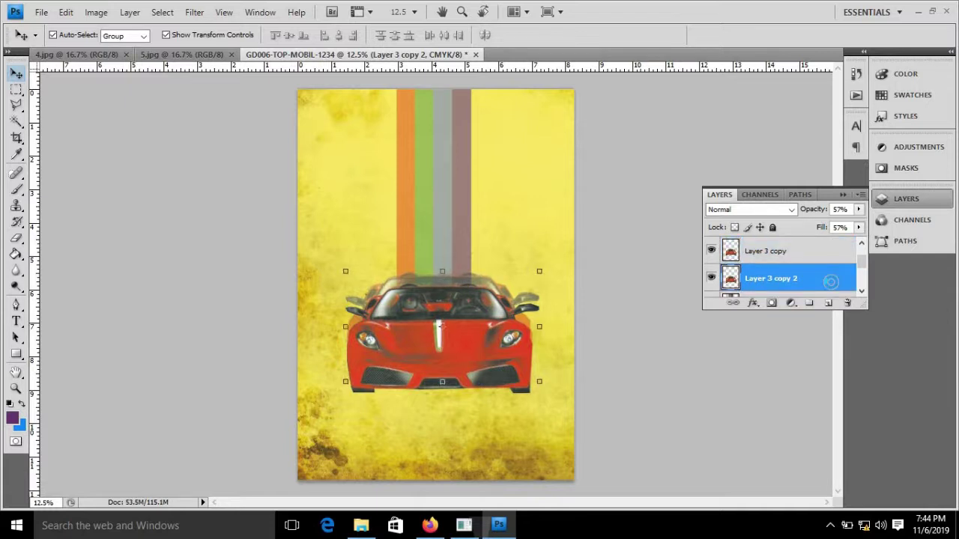
pyautogui.hotkey('shift', 'Up')
pyautogui.hotkey('shift', 'Up')
pyautogui.hotkey('shift', 'Up')
pyautogui.hotkey('shift', 'Up')
pyautogui.hotkey('shift', 'Up')
pyautogui.hotkey('shift', 'Up')
pyautogui.hotkey('shift', 'Up')
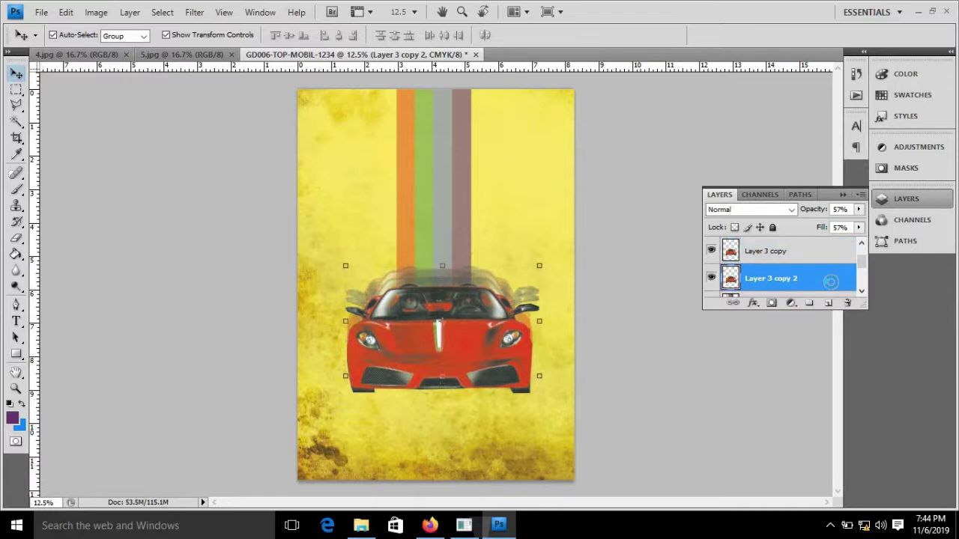
pyautogui.hotkey('shift', 'Up')
# Compare the ghost trail with the reference poster, then reselect Layer 3 in GD006-TOP-MOBIL.
pyautogui.click(737, 353)
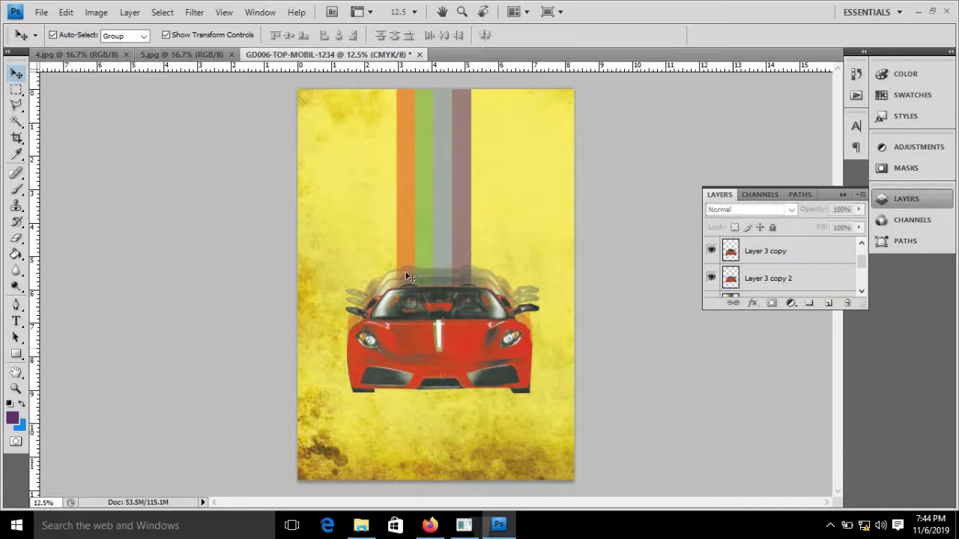
pyautogui.click(182, 56)
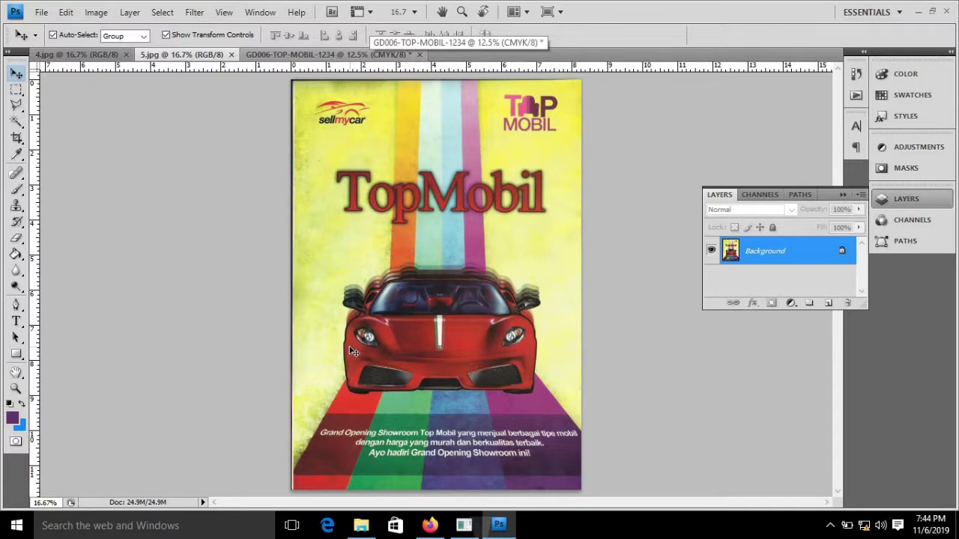
pyautogui.hotkey('ctrl', '+')
pyautogui.hotkey('ctrl', '+')
pyautogui.hotkey('ctrl', '+')
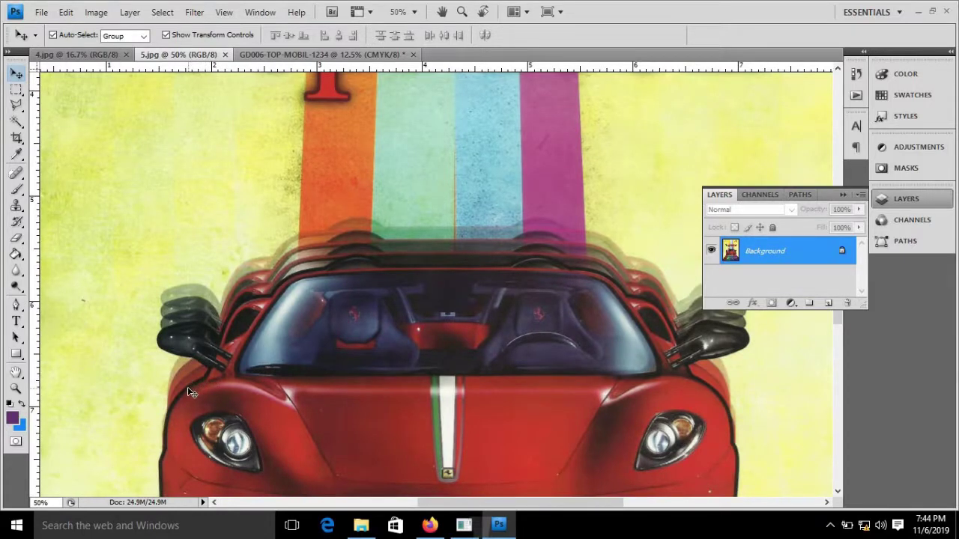
pyautogui.hotkey('ctrl', '-')
pyautogui.hotkey('ctrl', '-')
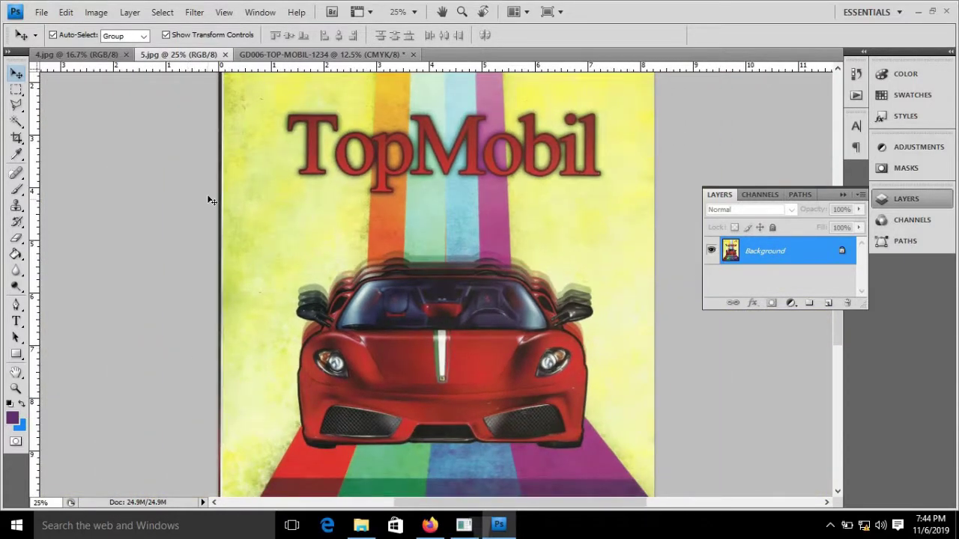
pyautogui.click(295, 55)
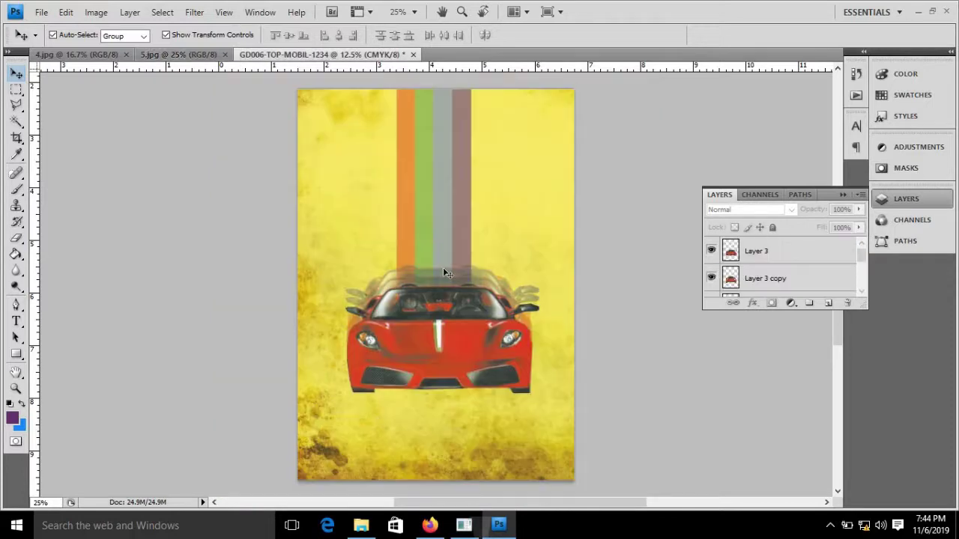
pyautogui.click(420, 366)
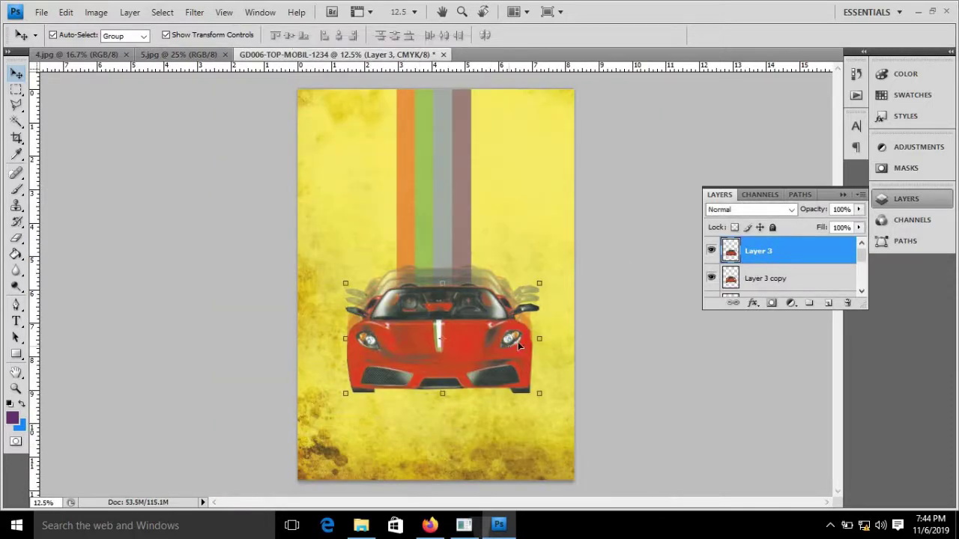
# Add a 3 px black outer Stroke layer style to the car on Layer 3.
pyautogui.doubleClick(831, 257)
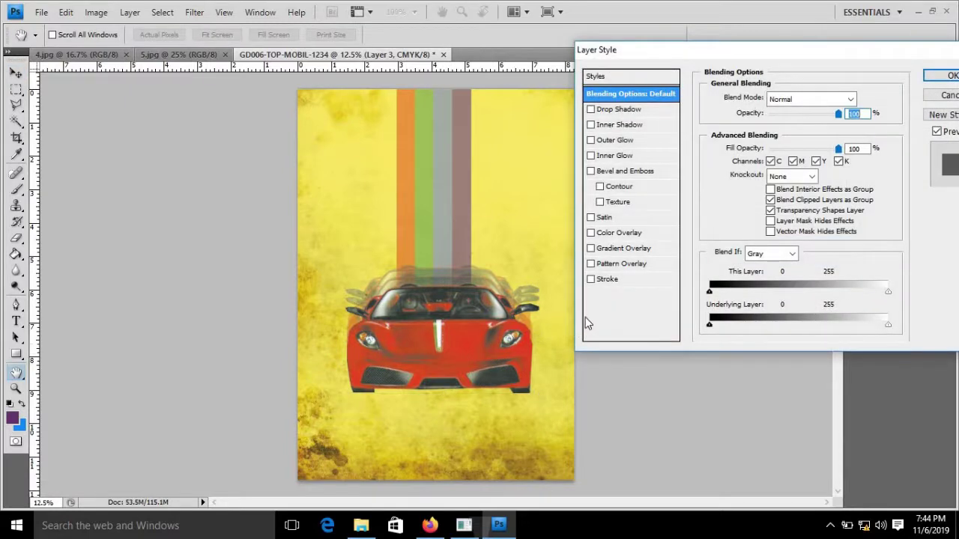
pyautogui.click(607, 280)
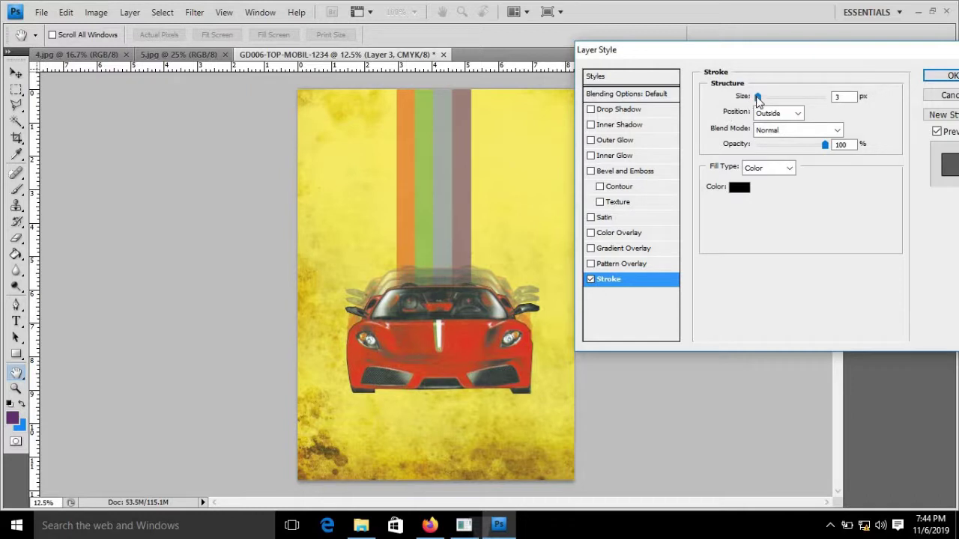
pyautogui.moveTo(757, 98); pyautogui.dragTo(764, 98)
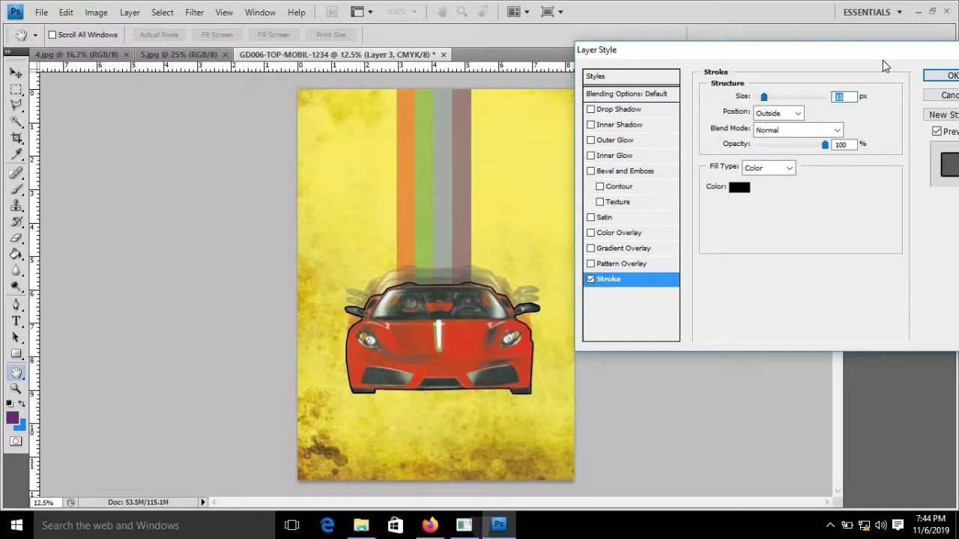
pyautogui.click(940, 75)
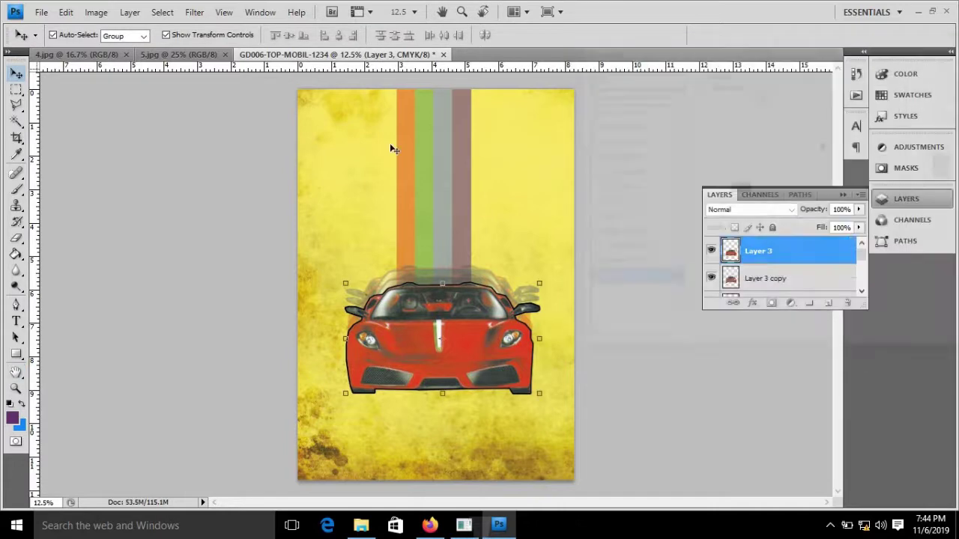
pyautogui.click(153, 126)
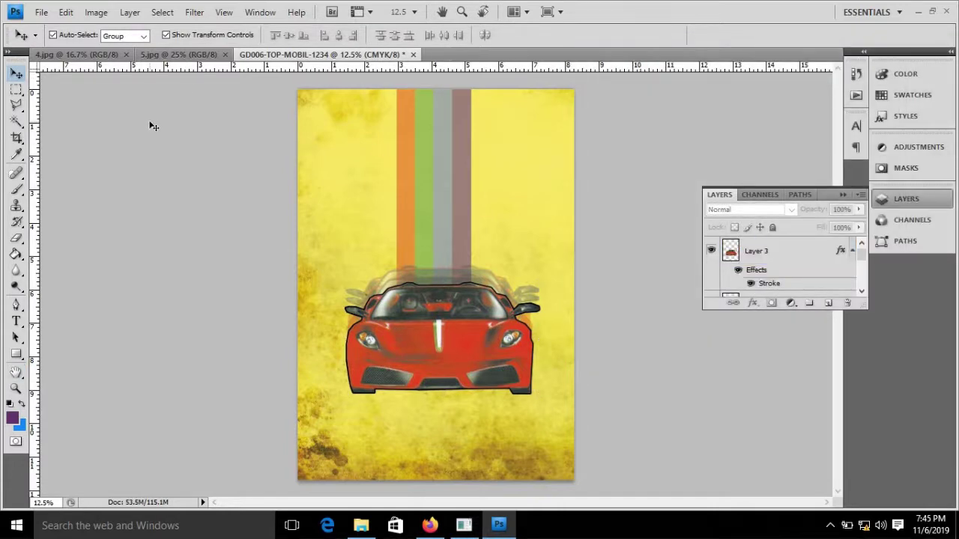
pyautogui.click(452, 184)
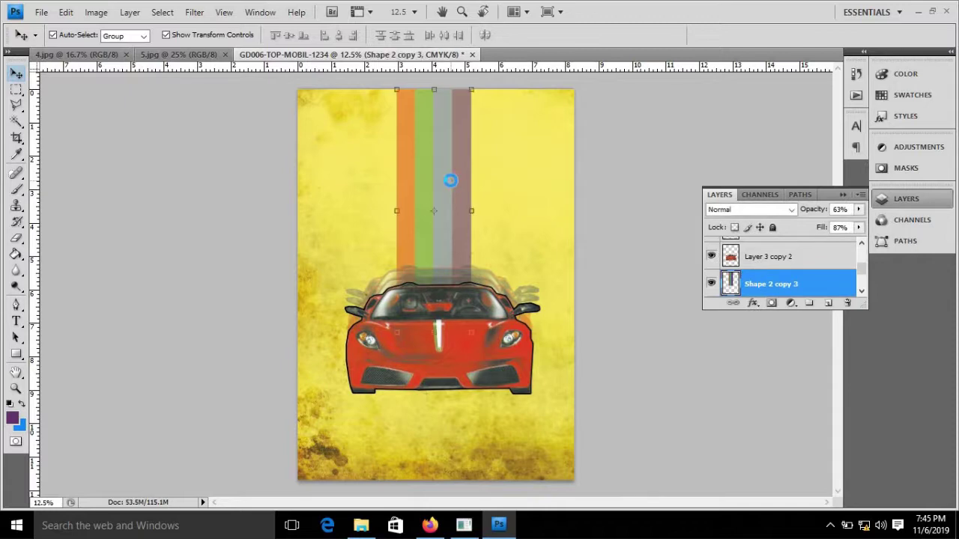
# View the 5.jpg reference poster zoomed out, then return to the GD006-TOP-MOBIL poster.
pyautogui.click(178, 54)
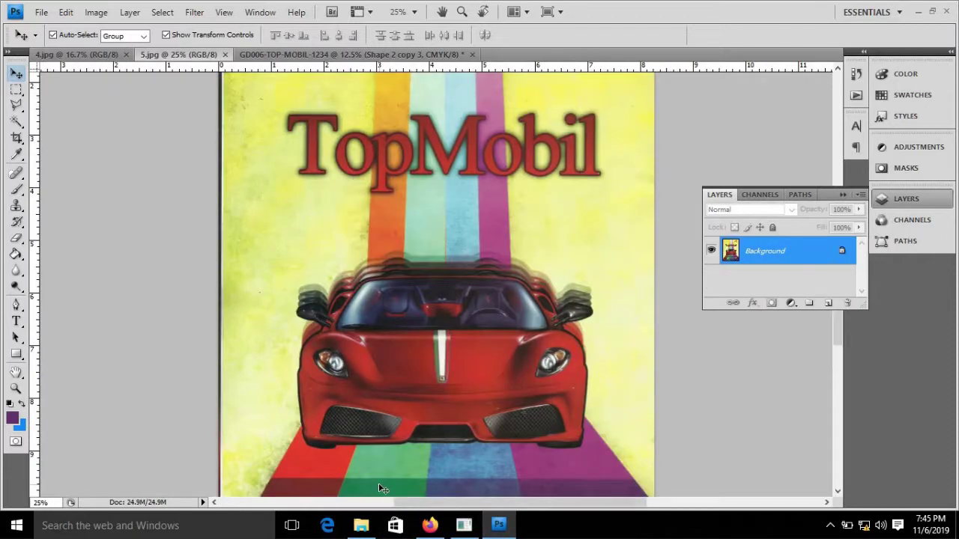
pyautogui.hotkey('ctrl', '-')
pyautogui.hotkey('ctrl', '-')
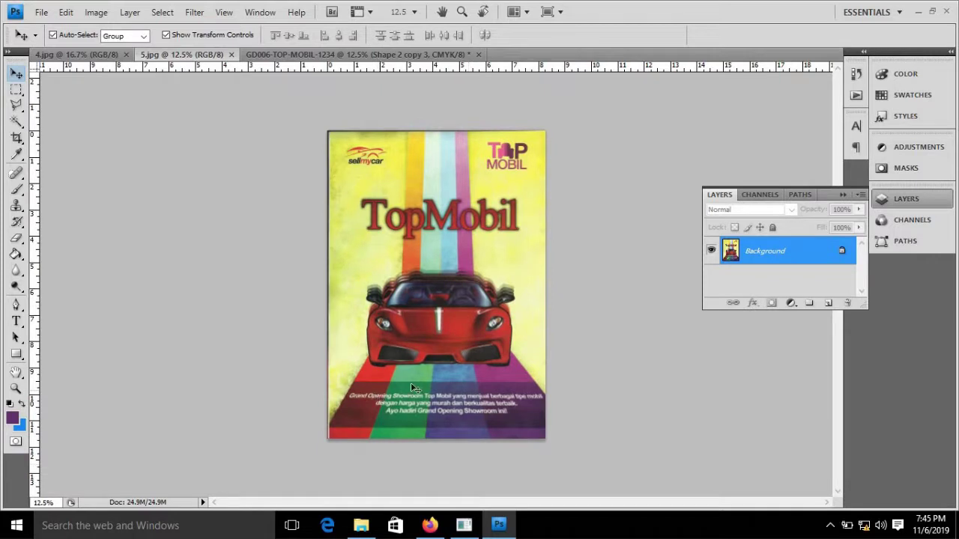
pyautogui.click(351, 57)
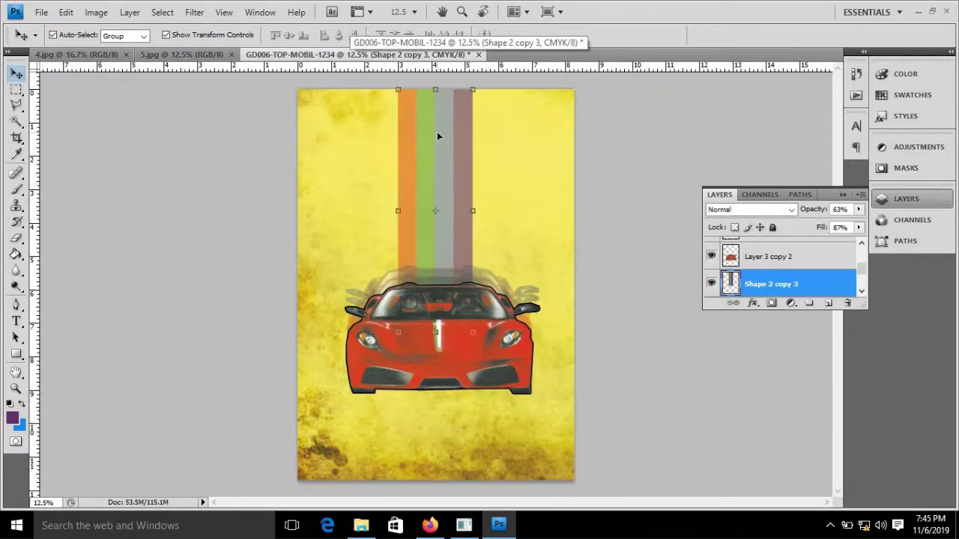
pyautogui.rightClick(438, 133)
pyautogui.click(693, 254)
# Duplicate the stripes as Shape 2 copy 4, move it down, and shorten it to about 66% height.
pyautogui.rightClick(829, 286)
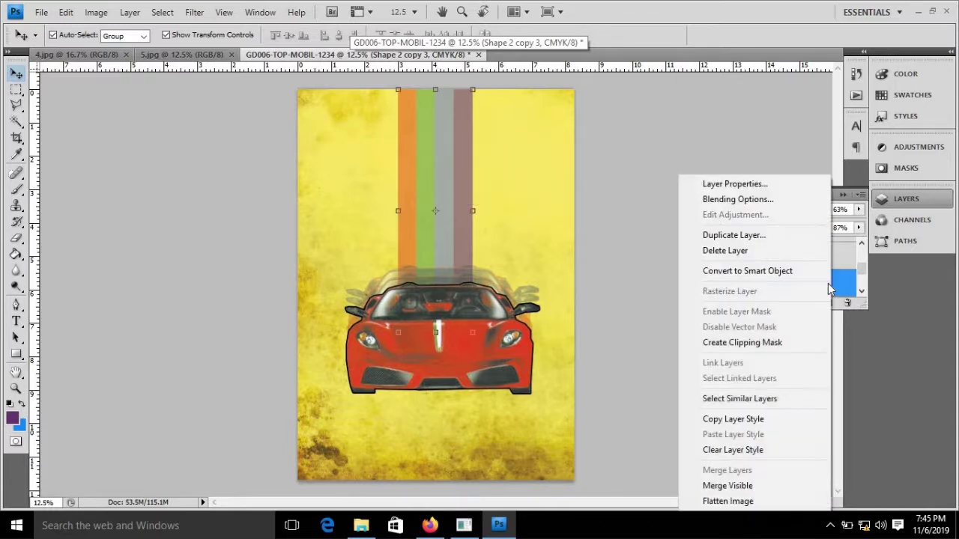
pyautogui.click(786, 235)
pyautogui.click(614, 160)
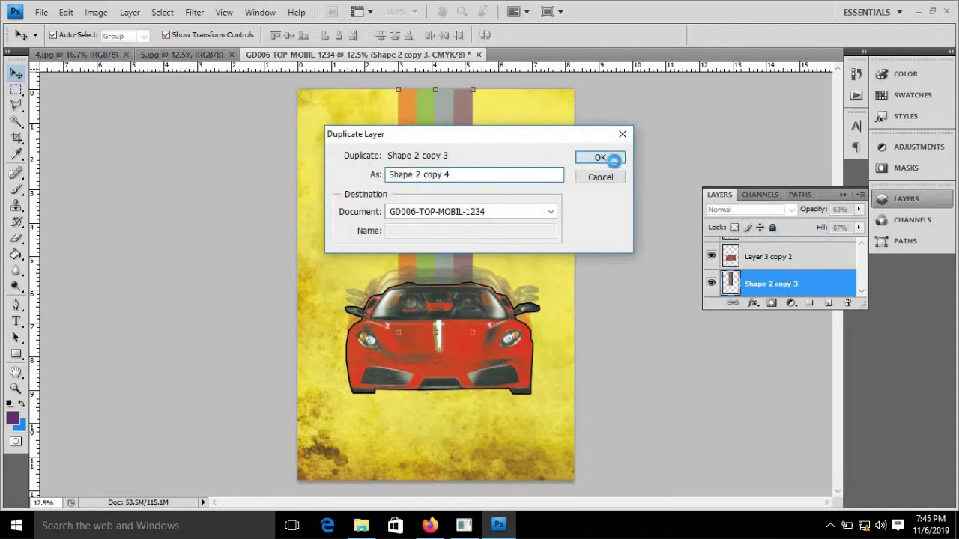
pyautogui.moveTo(431, 159); pyautogui.dragTo(428, 287)
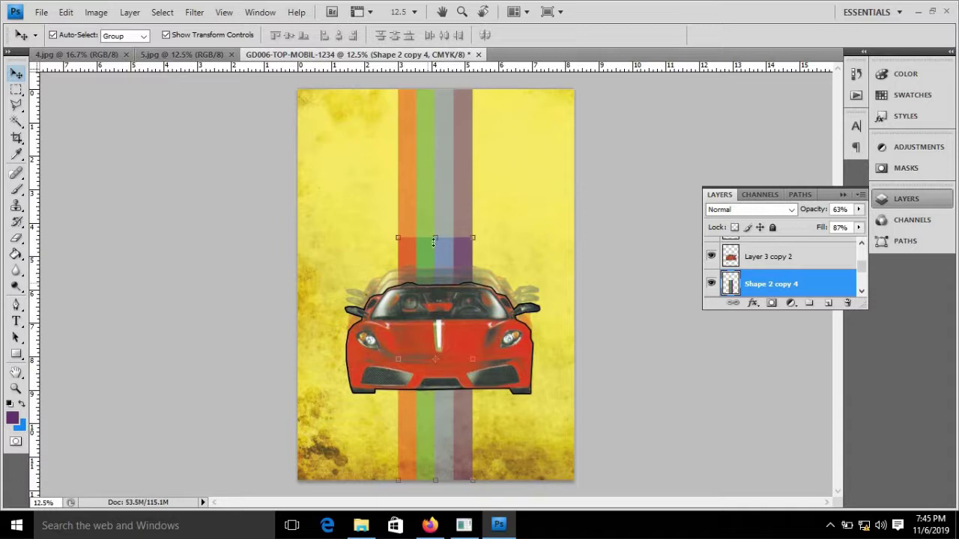
pyautogui.moveTo(435, 238); pyautogui.dragTo(436, 322)
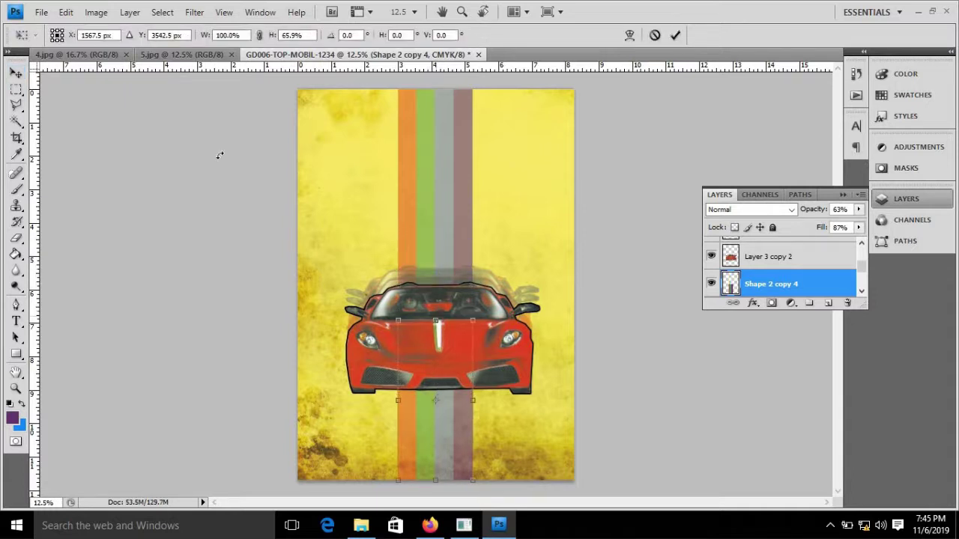
pyautogui.click(15, 73)
pyautogui.click(418, 198)
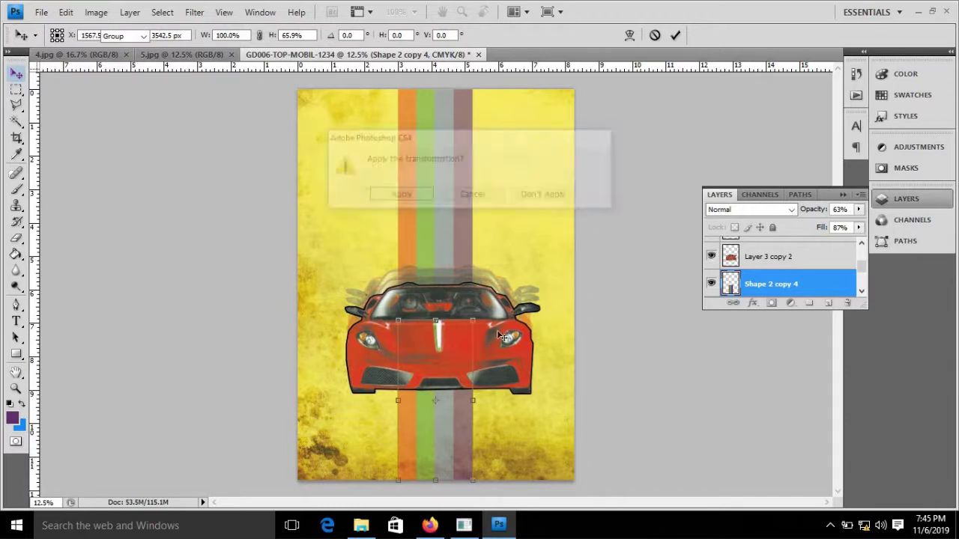
# Skew Shape 2 copy 4 so its bottom corners flare outward like a road.
pyautogui.click(474, 400)
pyautogui.rightClick(475, 399)
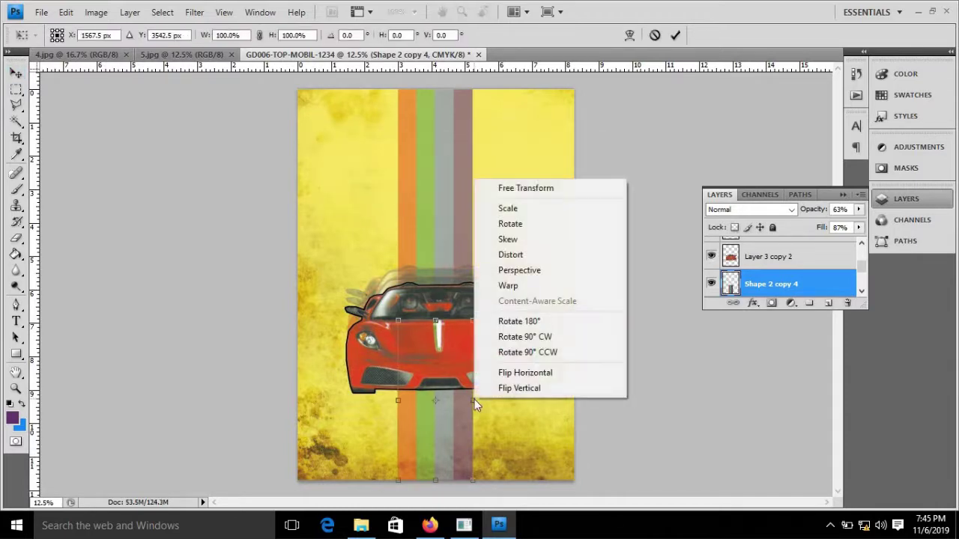
pyautogui.click(513, 240)
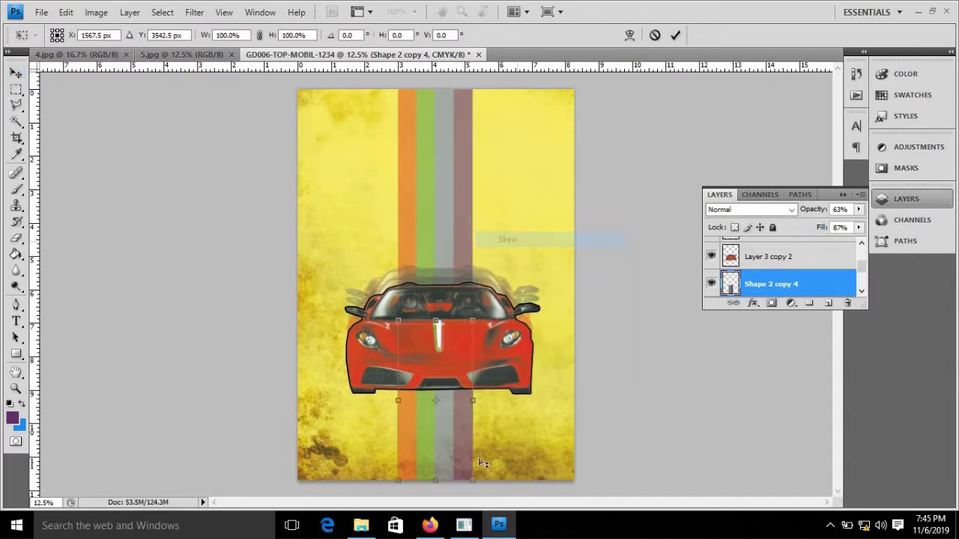
pyautogui.moveTo(476, 485); pyautogui.dragTo(583, 488)
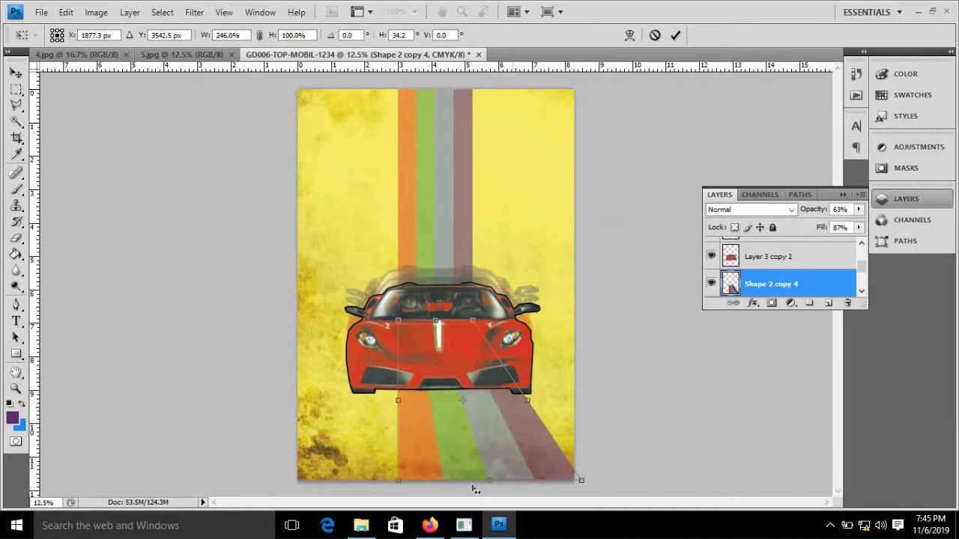
pyautogui.moveTo(388, 484); pyautogui.dragTo(284, 482)
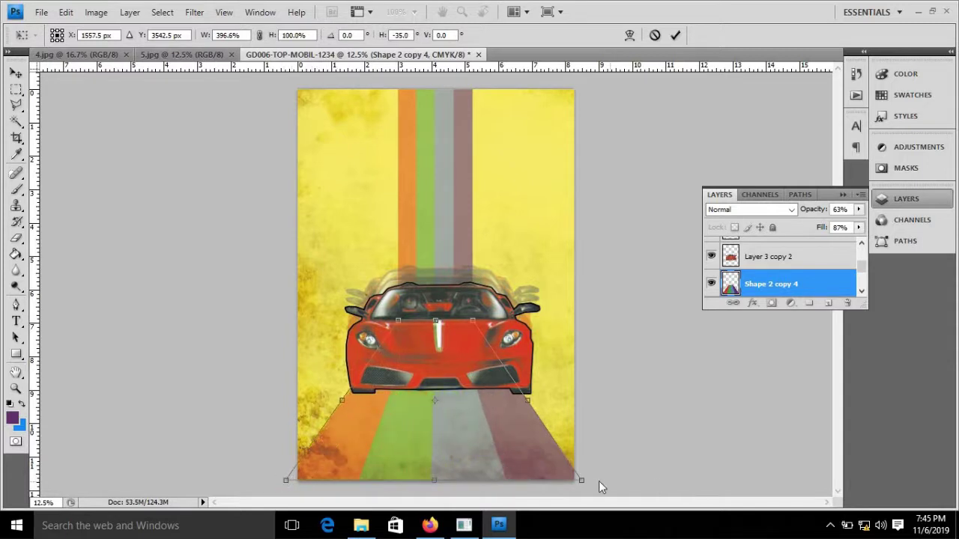
pyautogui.moveTo(583, 483); pyautogui.dragTo(590, 479)
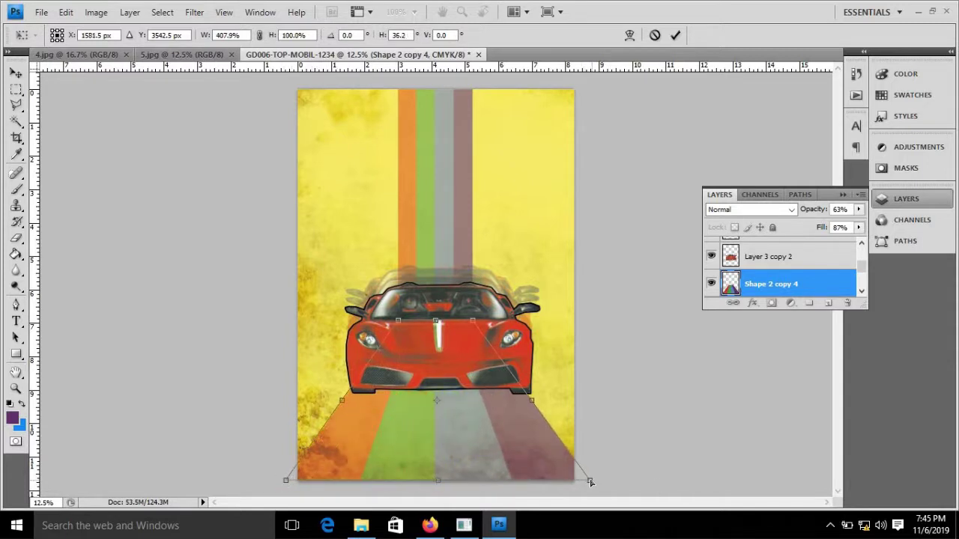
pyautogui.click(15, 73)
pyautogui.click(397, 197)
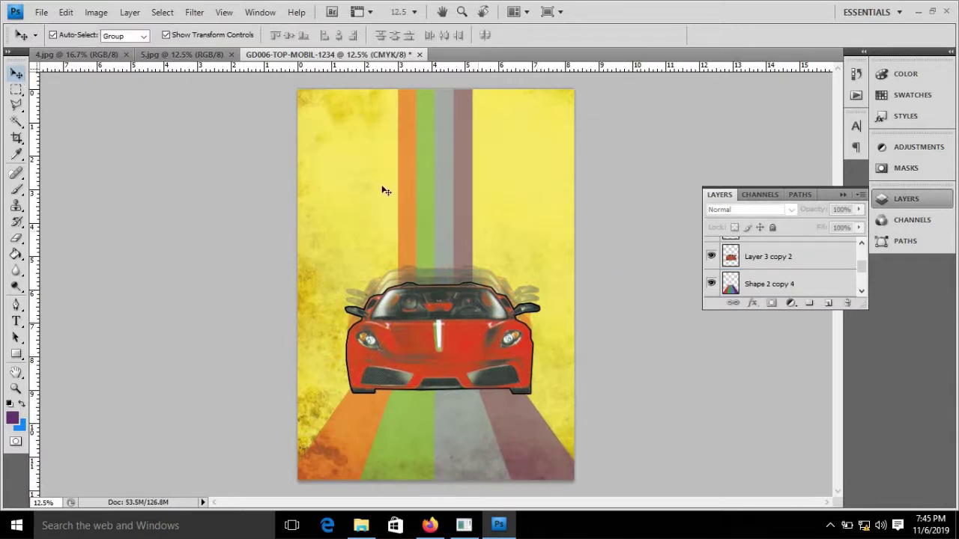
pyautogui.click(187, 57)
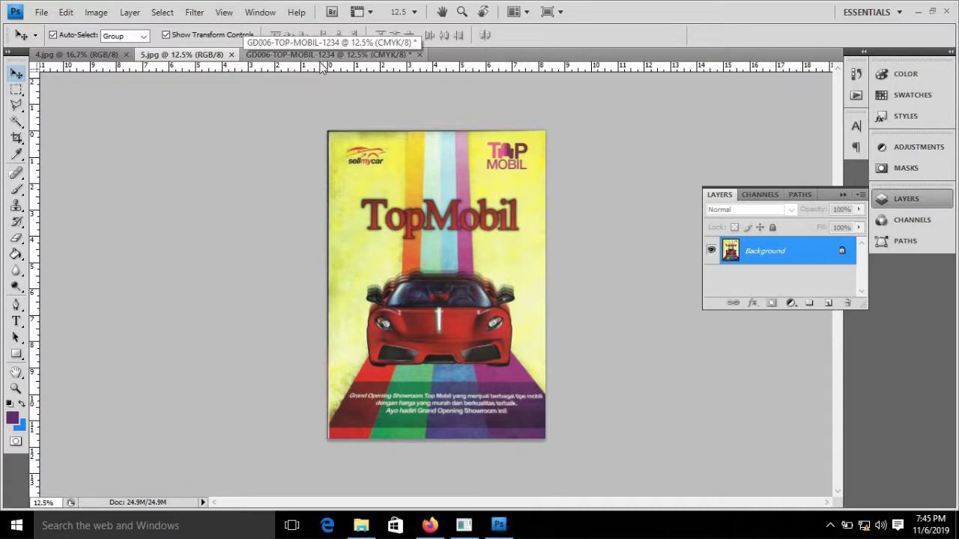
# Try erasing the top of the upper stripes, then undo it.
pyautogui.click(323, 55)
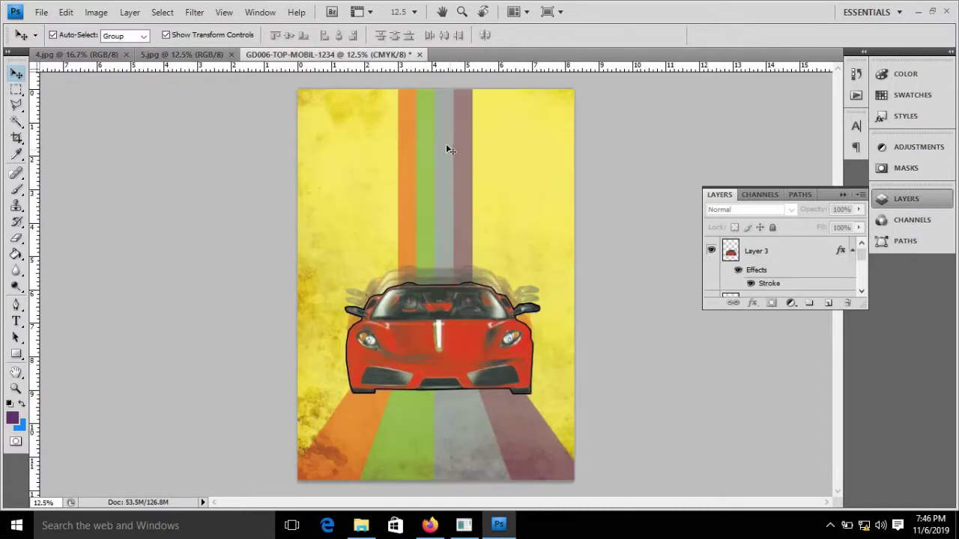
pyautogui.click(17, 238)
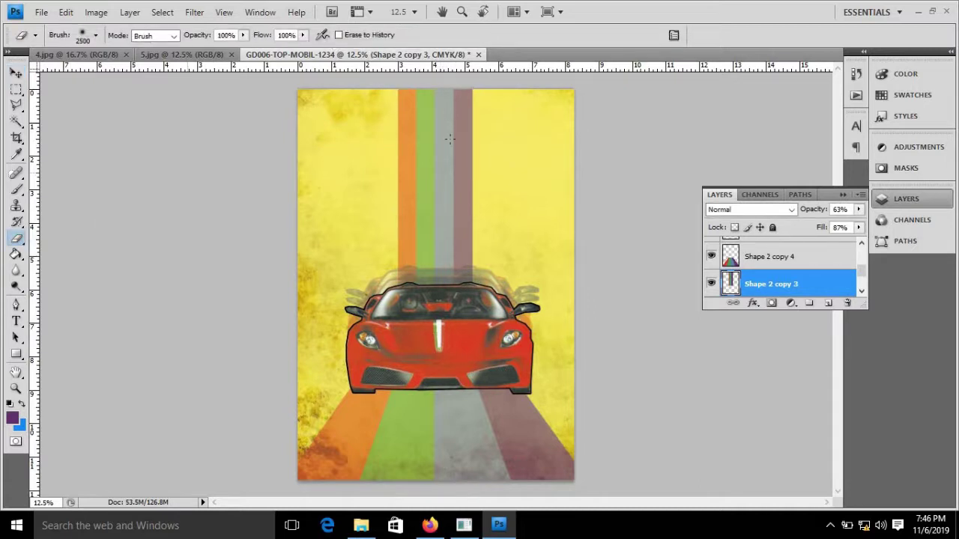
pyautogui.click(436, 91)
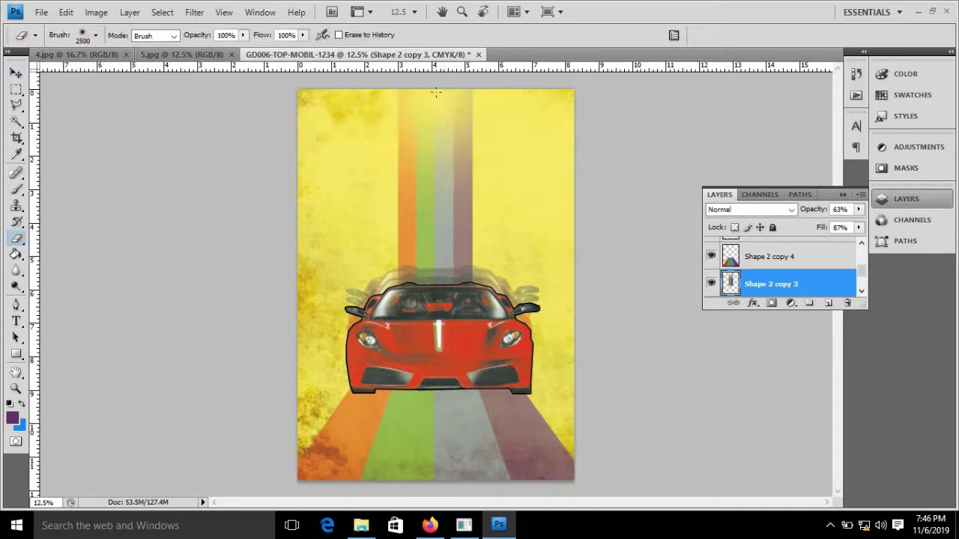
pyautogui.hotkey('ctrl', 'z')
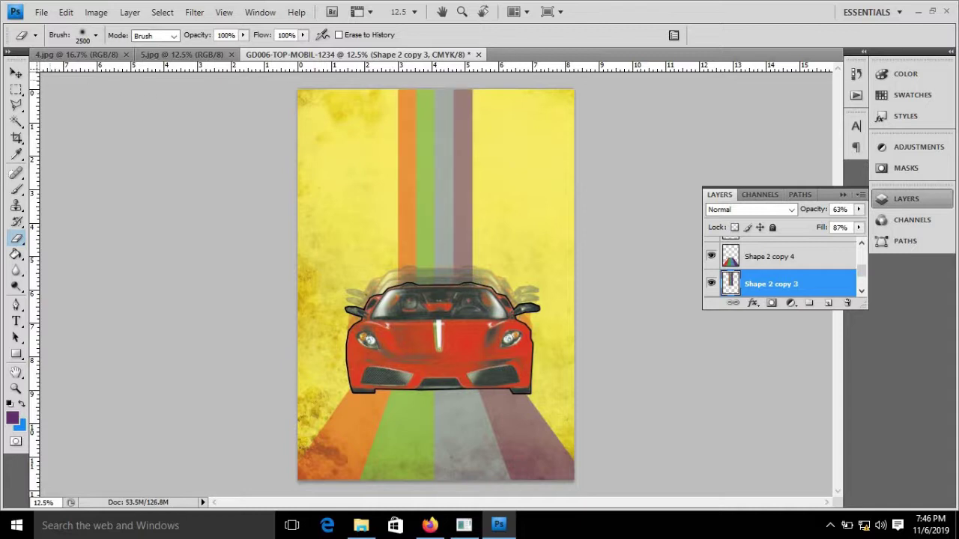
pyautogui.click(15, 72)
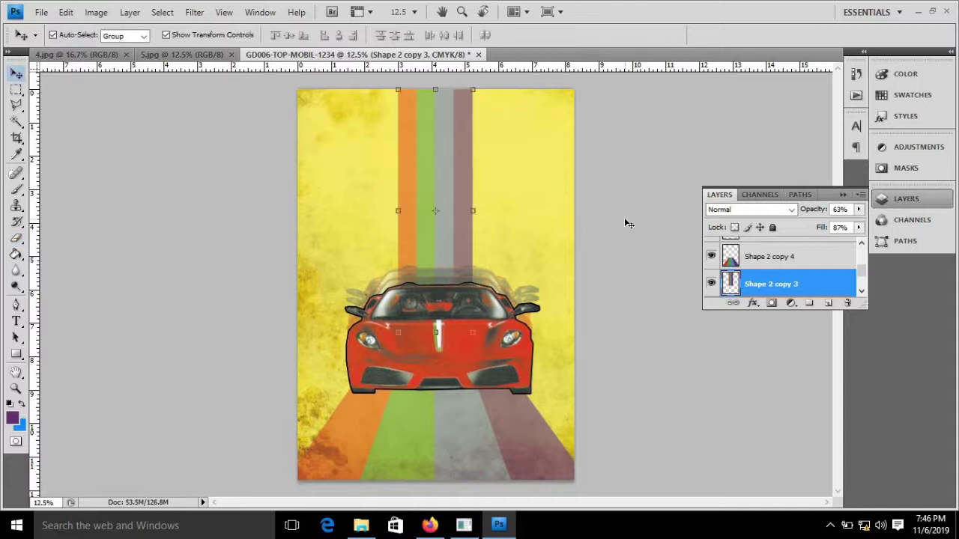
# Compare the 5.jpg reference poster with the GD006 TopMobil document and return to it.
pyautogui.click(182, 55)
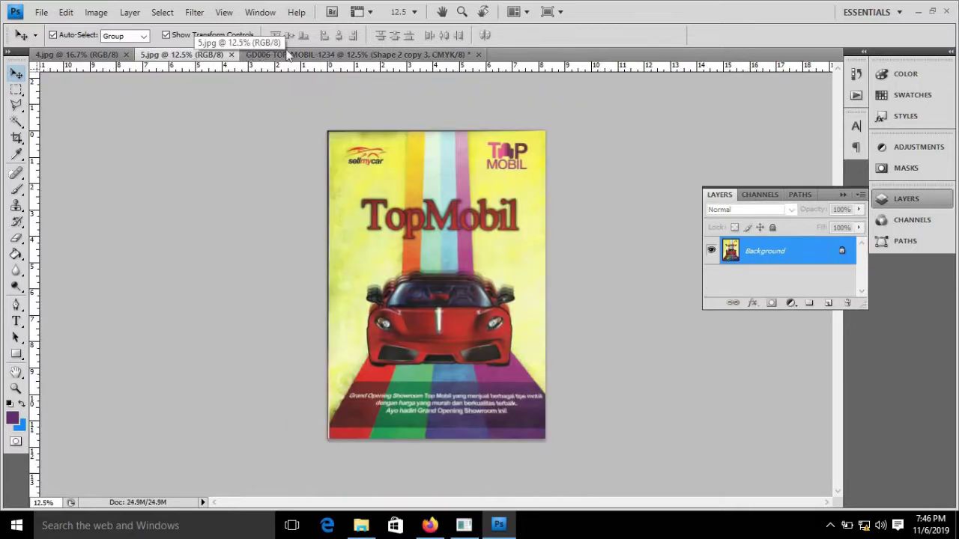
pyautogui.click(290, 55)
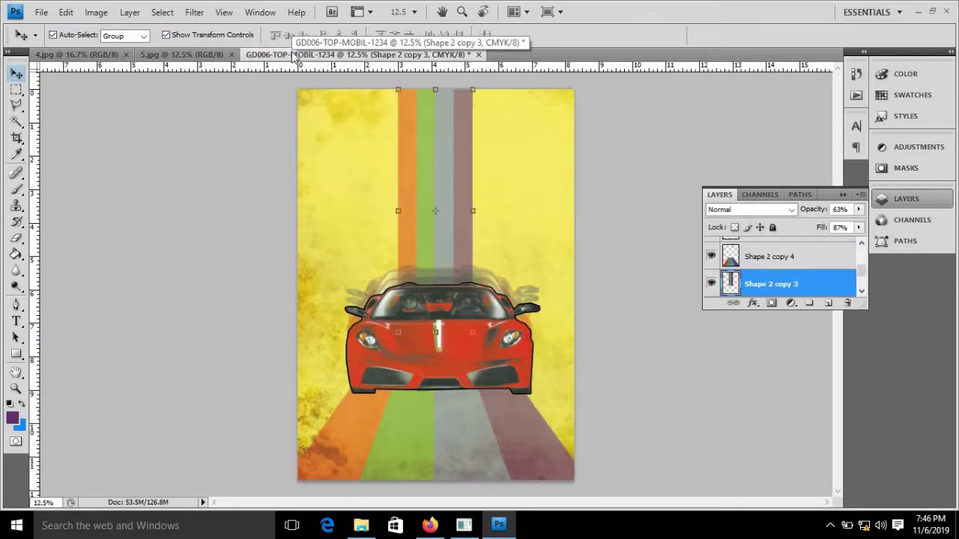
pyautogui.click(182, 55)
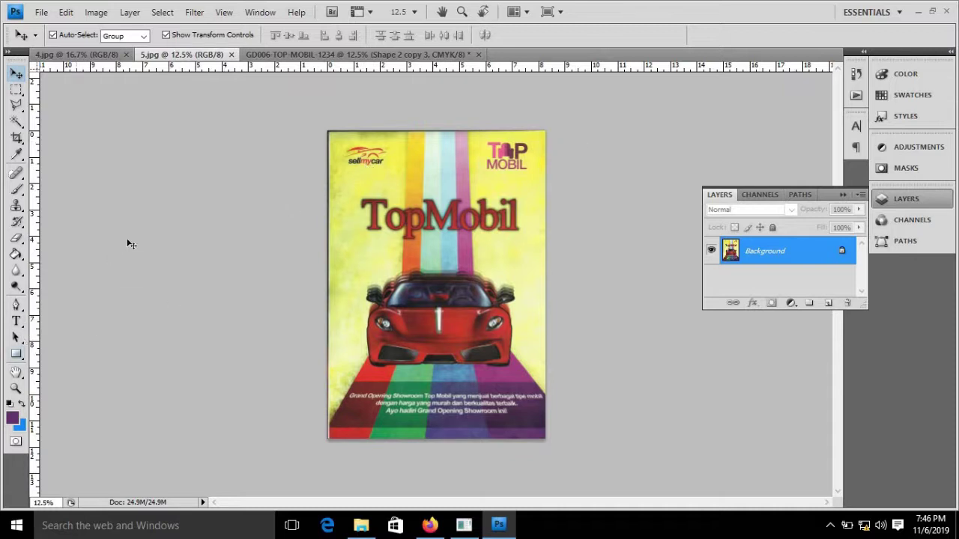
pyautogui.click(307, 55)
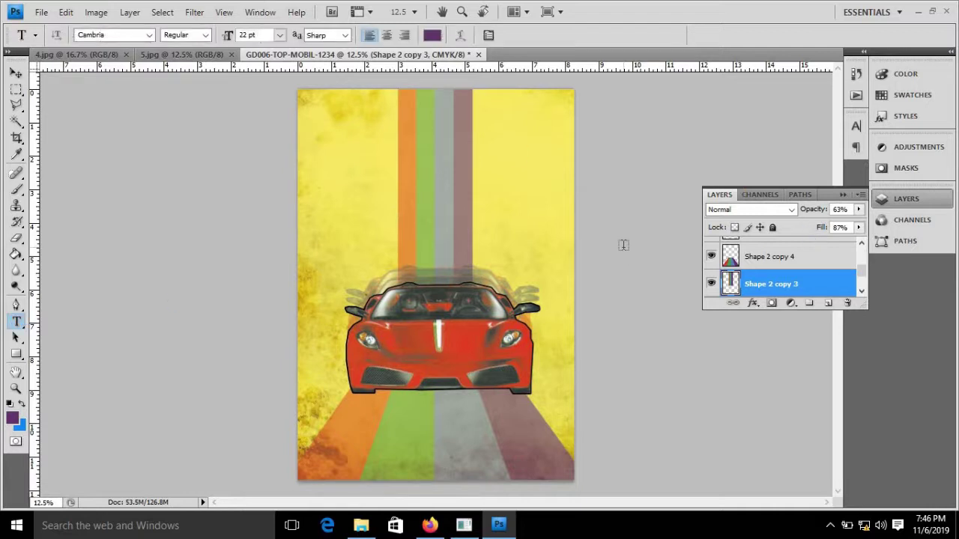
# Above Layer 3, set the text to Times New Roman 36 pt in the car's red.
pyautogui.moveTo(863, 270); pyautogui.dragTo(860, 242)
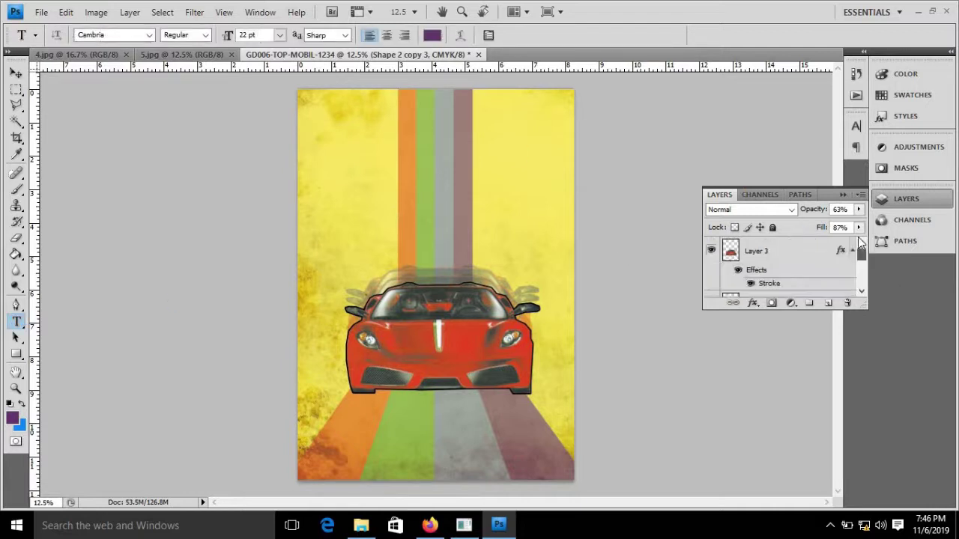
pyautogui.click(828, 249)
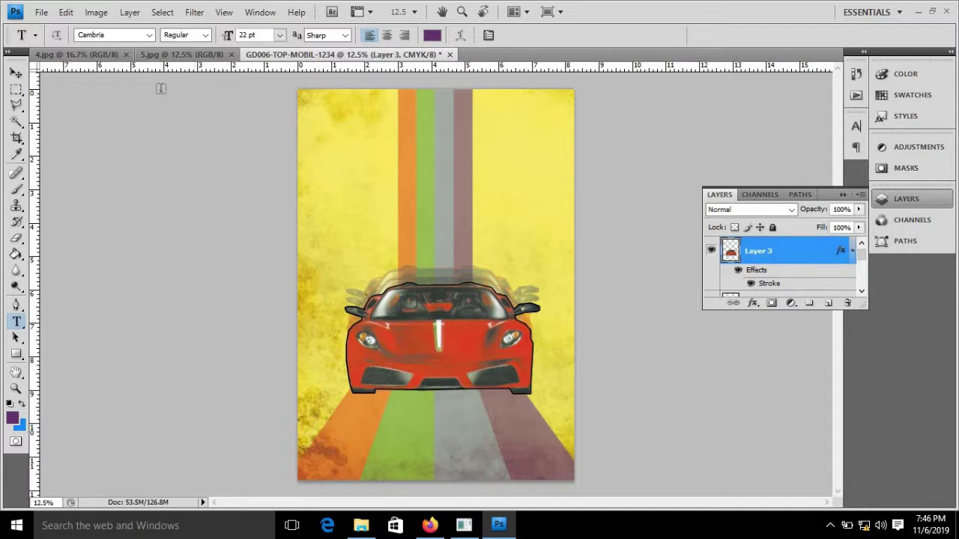
pyautogui.click(142, 35)
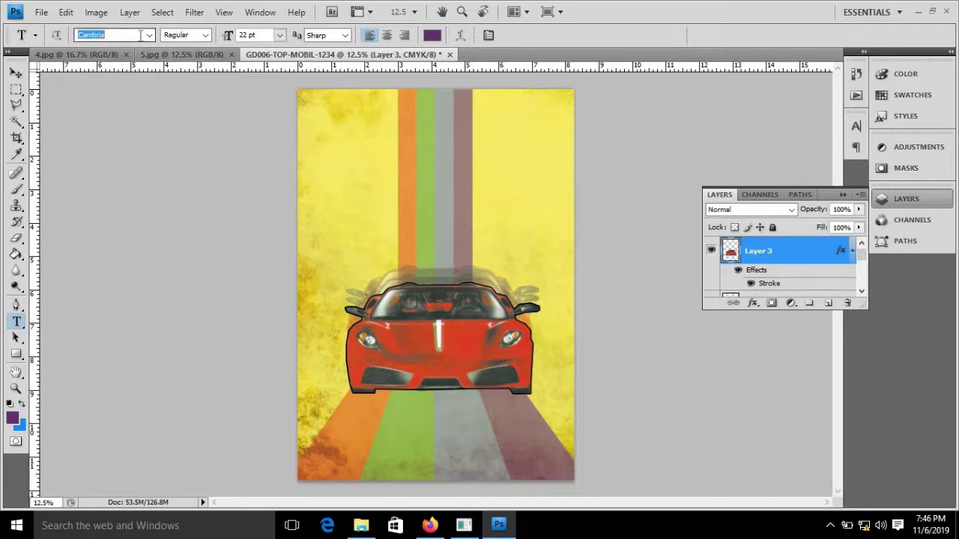
pyautogui.write('Times New Roman')
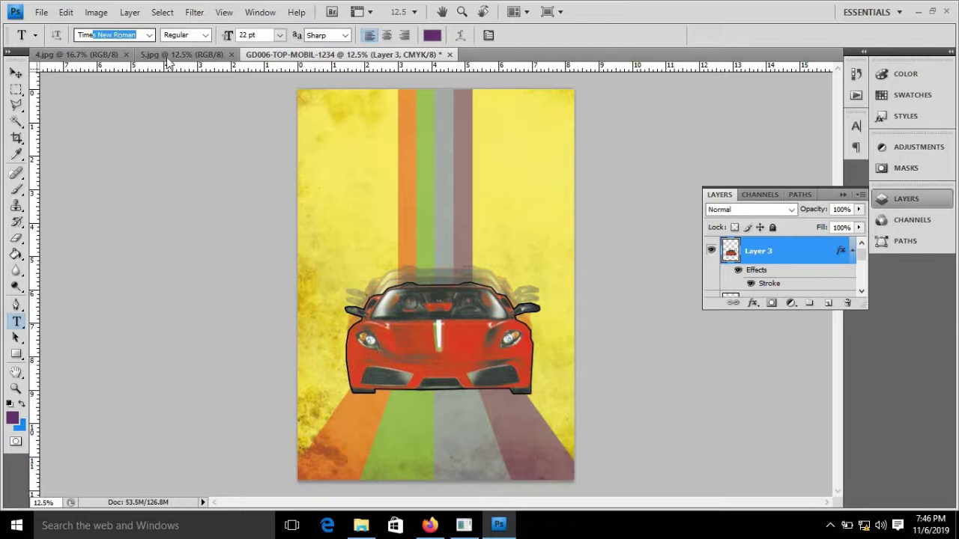
pyautogui.click(278, 35)
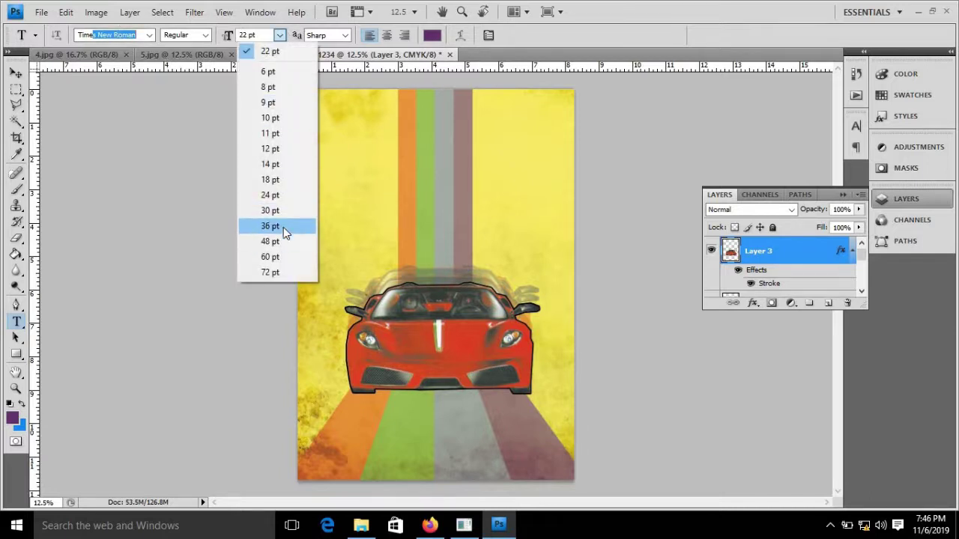
pyautogui.click(283, 227)
pyautogui.click(433, 36)
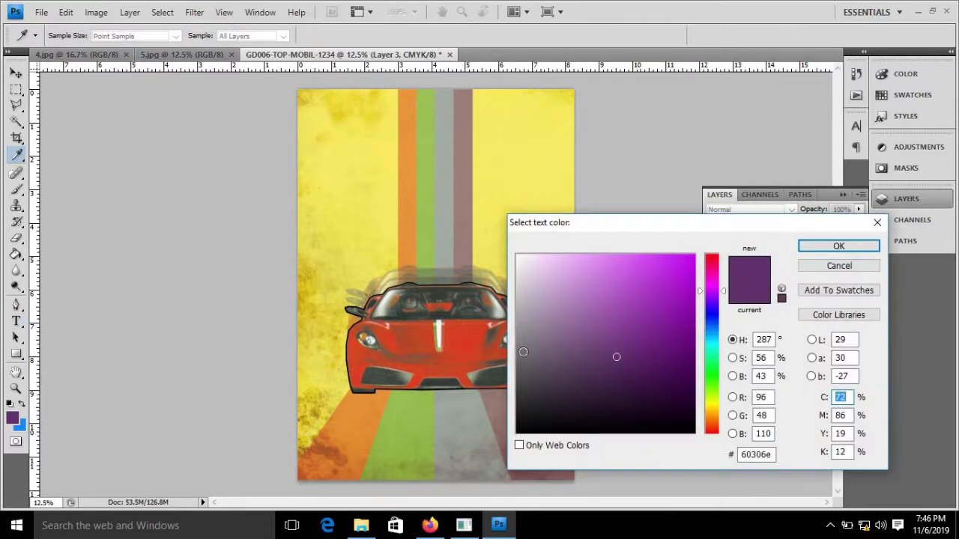
pyautogui.click(492, 350)
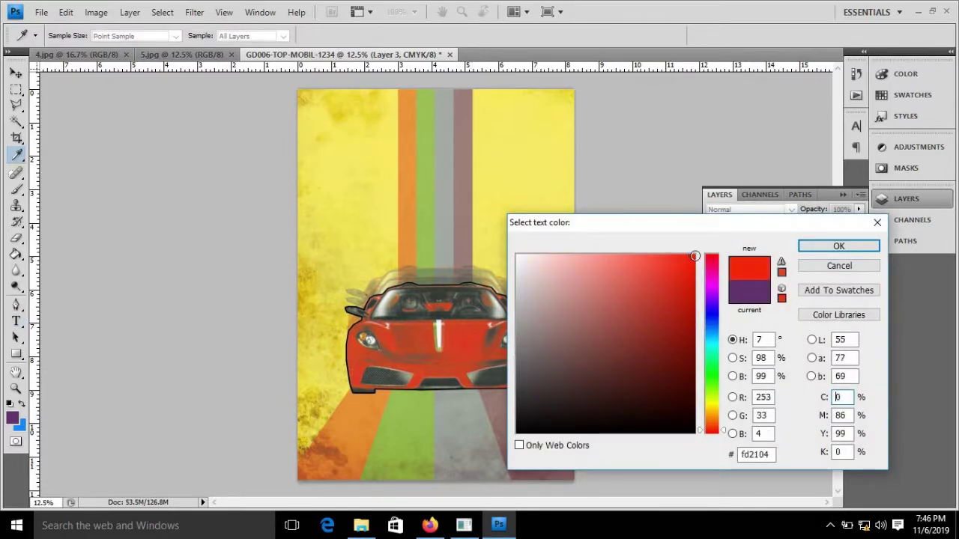
pyautogui.click(831, 247)
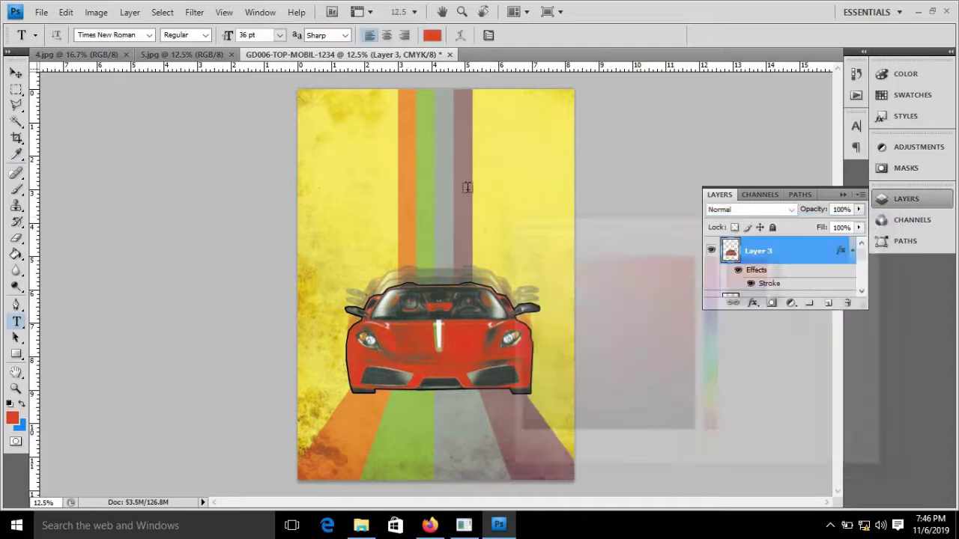
# Type the title 'TopMobil' near the top of the poster.
pyautogui.click(337, 148)
pyautogui.write('to')
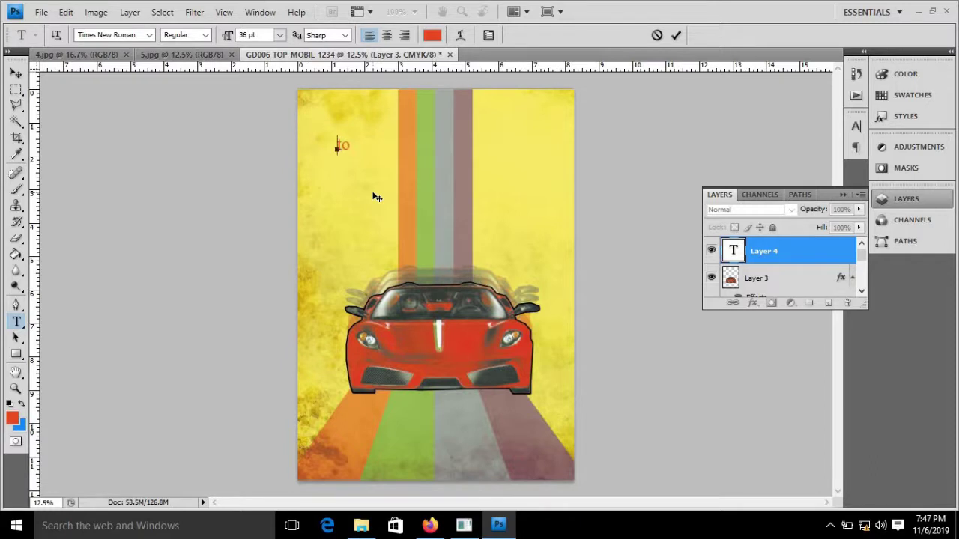
pyautogui.press('BackSpace')
pyautogui.press('BackSpace')
pyautogui.write('Mo')
pyautogui.click(16, 73)
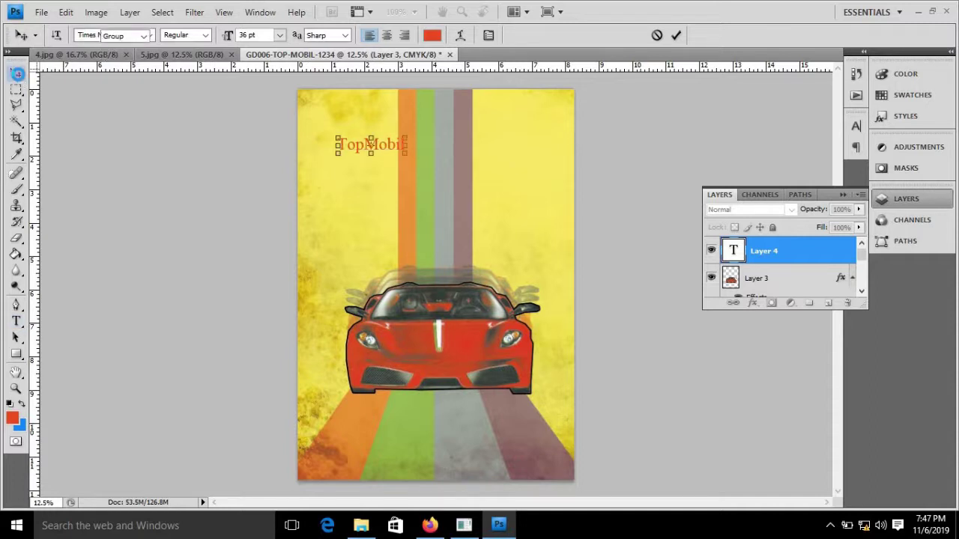
# Enlarge the TopMobil title proportionally and position it above the car.
pyautogui.moveTo(409, 155); pyautogui.dragTo(523, 211)
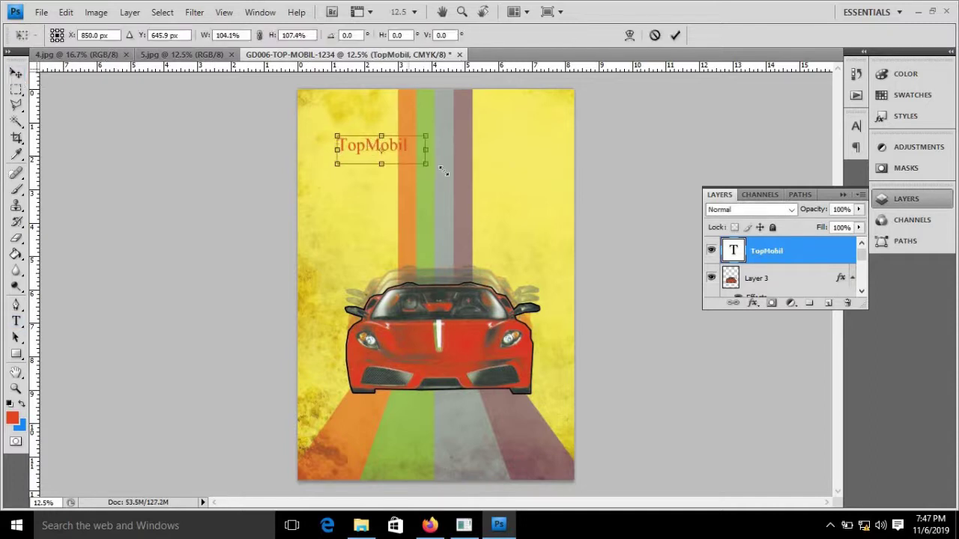
pyautogui.click(259, 35)
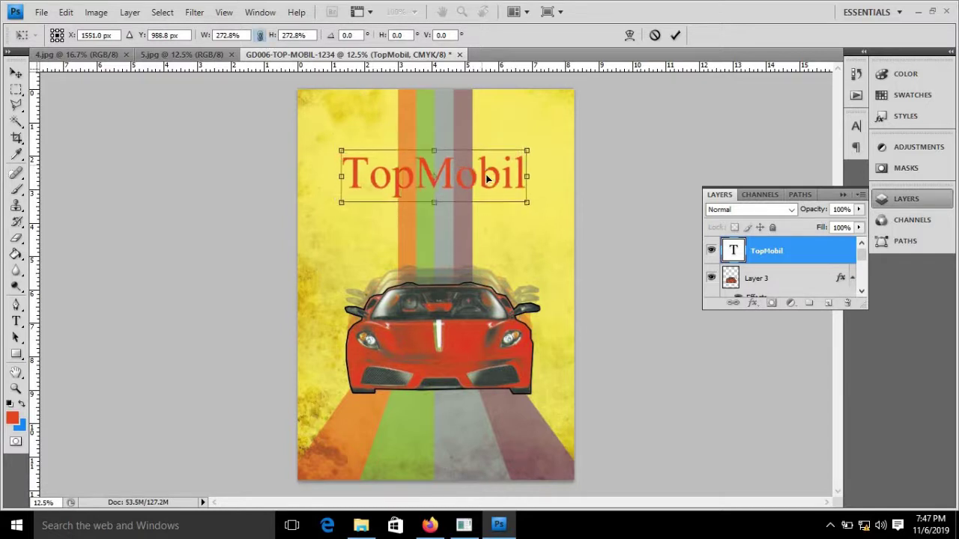
pyautogui.moveTo(482, 168); pyautogui.dragTo(487, 180)
pyautogui.click(15, 72)
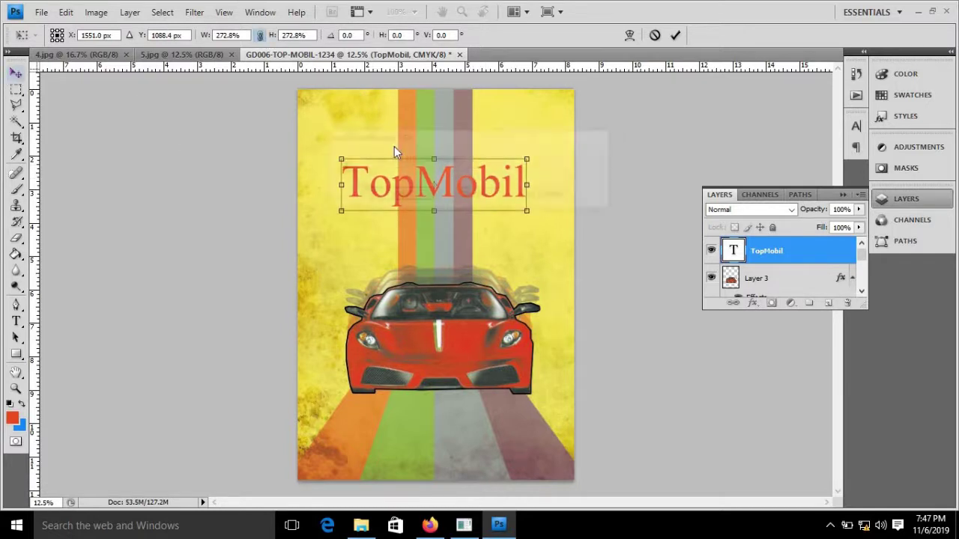
pyautogui.click(399, 196)
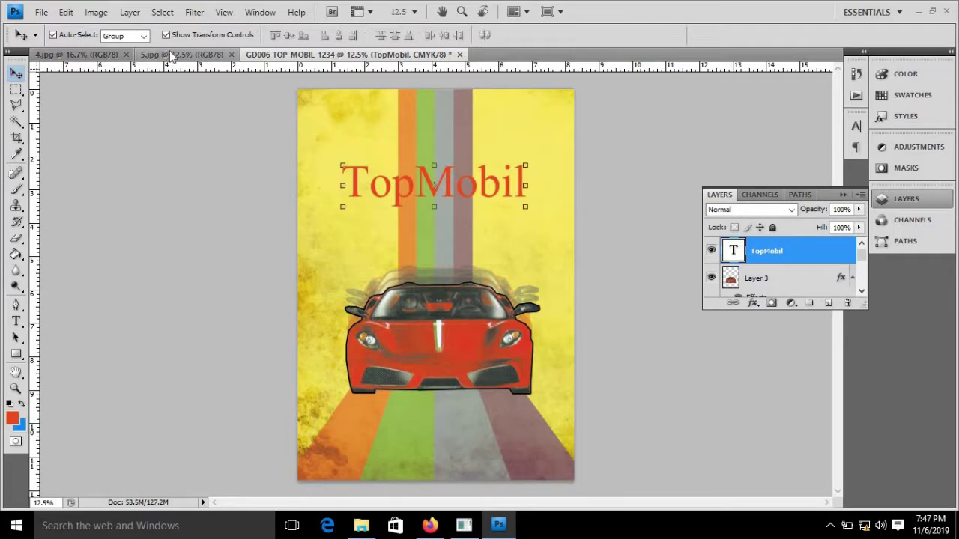
pyautogui.click(167, 54)
pyautogui.click(344, 56)
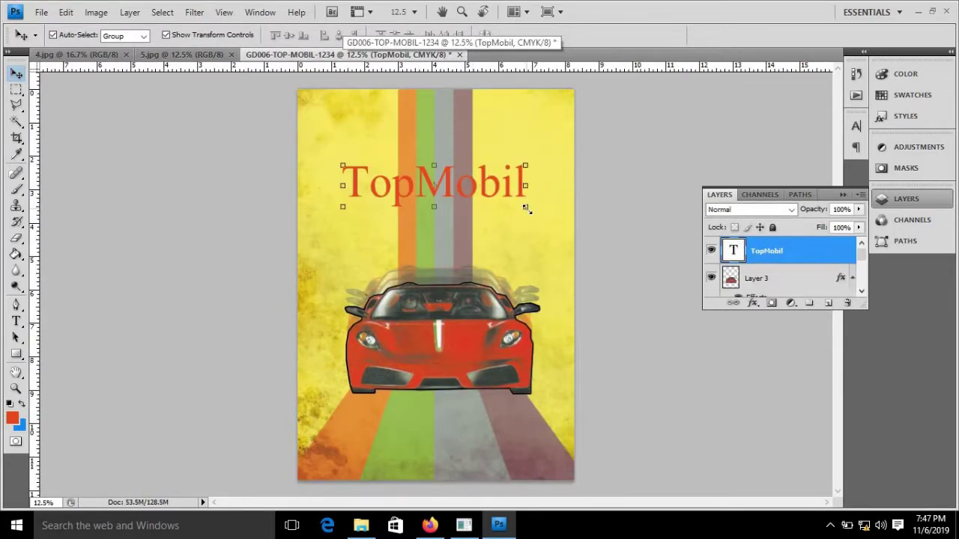
# Narrow the TopMobil title slightly and nudge it right.
pyautogui.moveTo(527, 209); pyautogui.dragTo(517, 210)
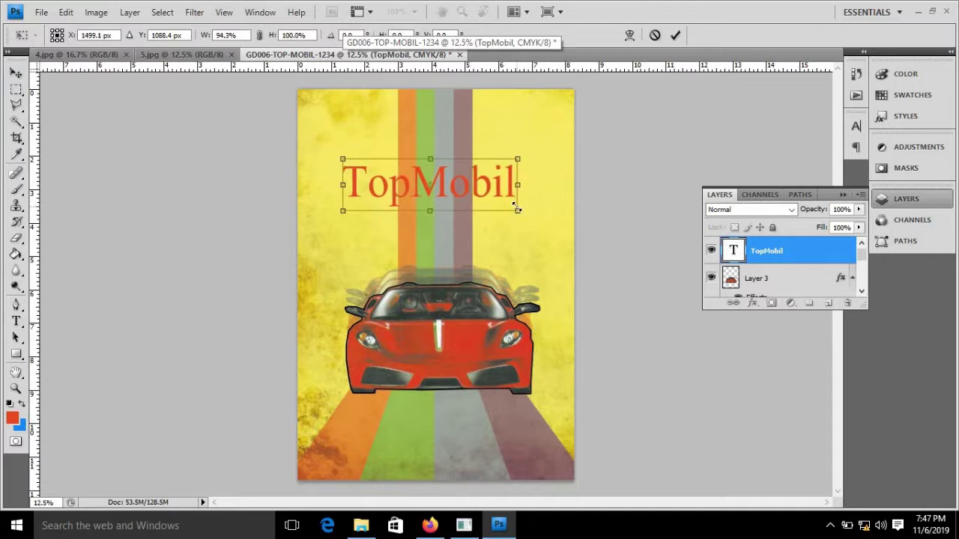
pyautogui.press('Right')
pyautogui.press('Right')
pyautogui.press('Right')
pyautogui.press('Right')
pyautogui.press('Right')
pyautogui.press('Right')
pyautogui.press('Right')
pyautogui.press('Right')
pyautogui.press('Right')
pyautogui.press('Right')
pyautogui.press('Right')
pyautogui.press('Right')
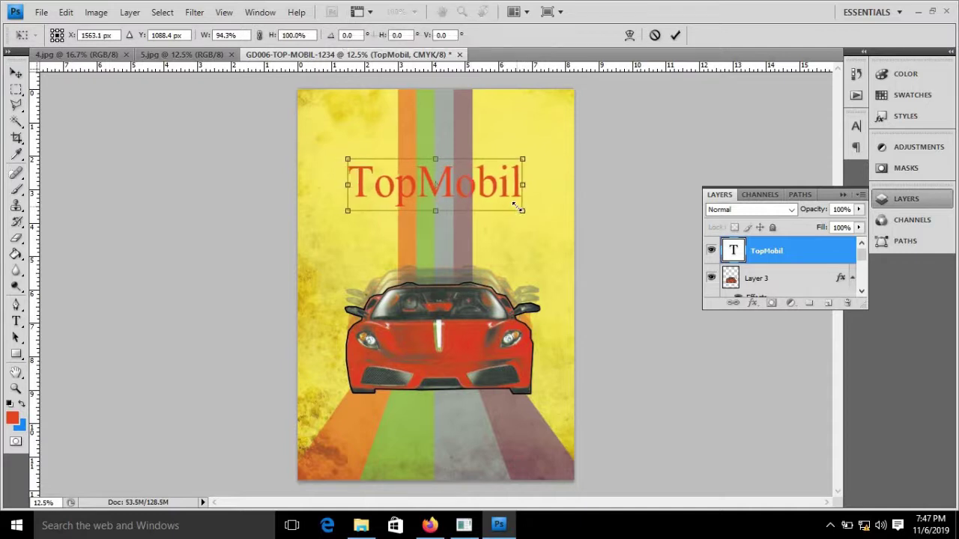
pyautogui.click(16, 75)
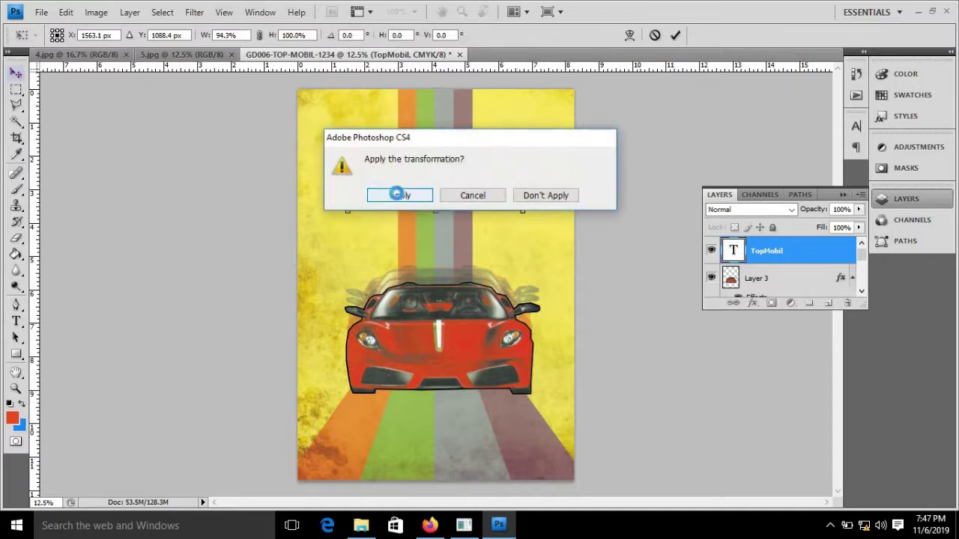
pyautogui.click(398, 192)
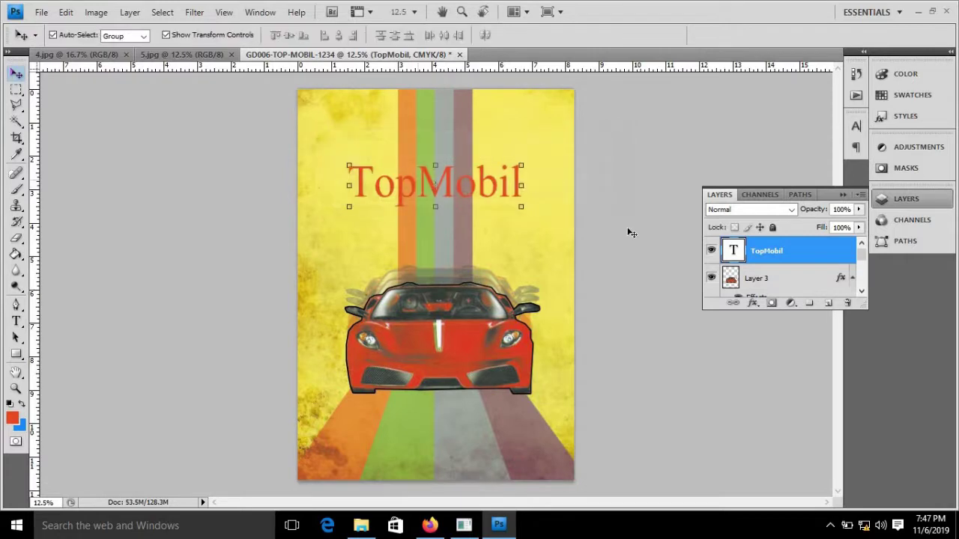
# Add a thin dark Stroke layer style to the TopMobil title layer.
pyautogui.doubleClick(813, 252)
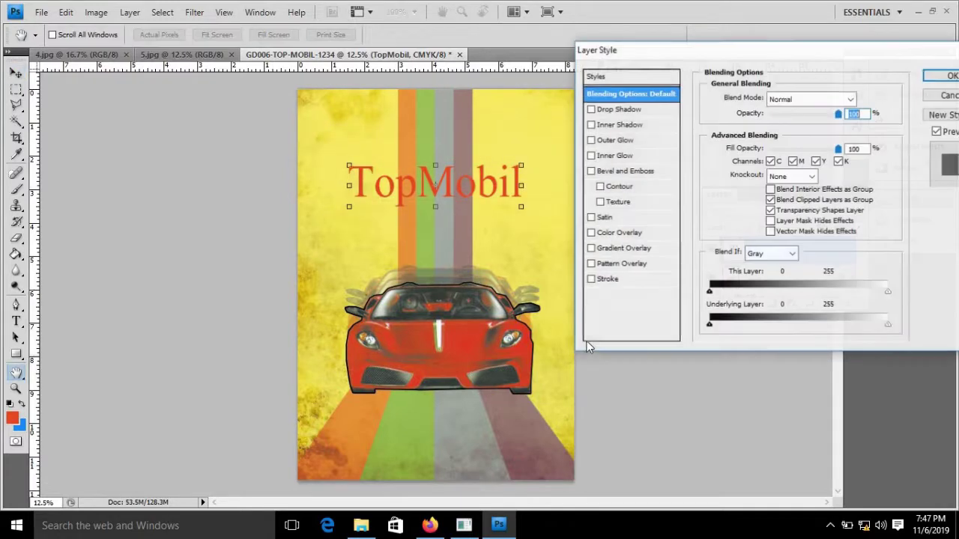
pyautogui.click(607, 279)
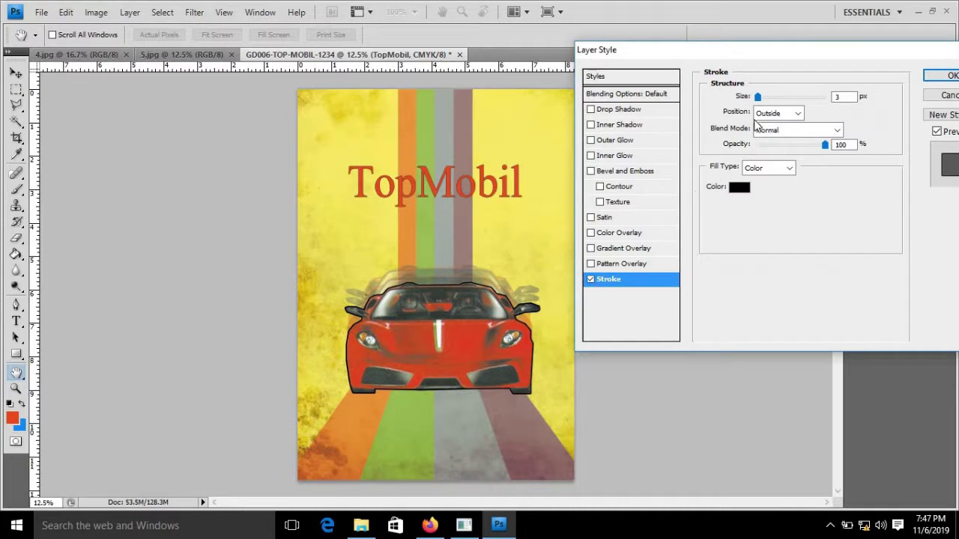
pyautogui.moveTo(757, 97); pyautogui.dragTo(764, 97)
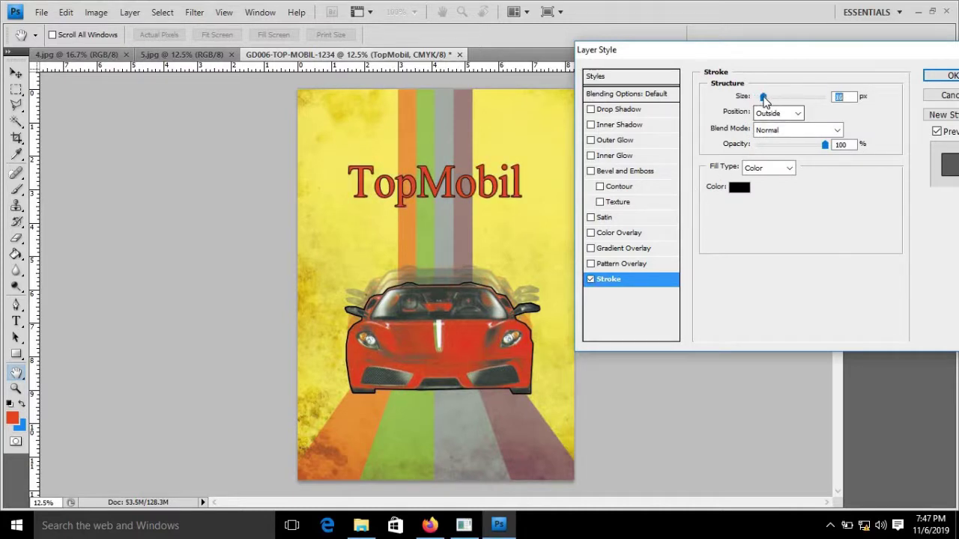
pyautogui.click(950, 75)
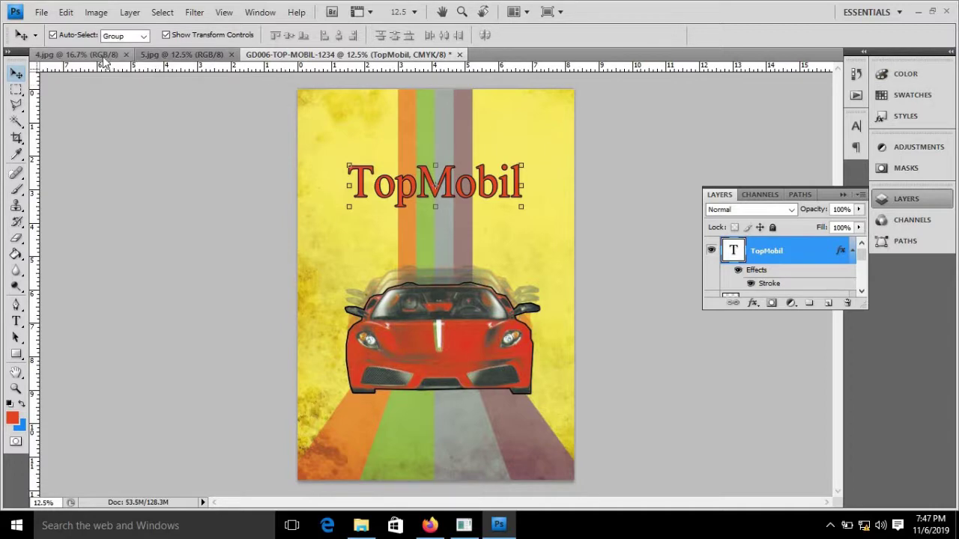
# Marquee-select the TOP MOBIL logo on the materials sheet and drag it into the poster.
pyautogui.hotkey('ctrl', 'Tab')
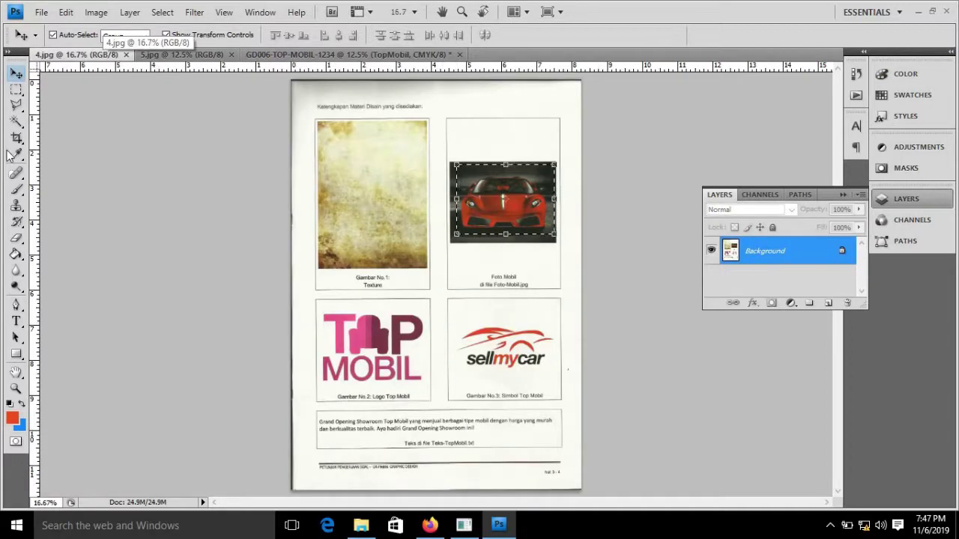
pyautogui.click(16, 89)
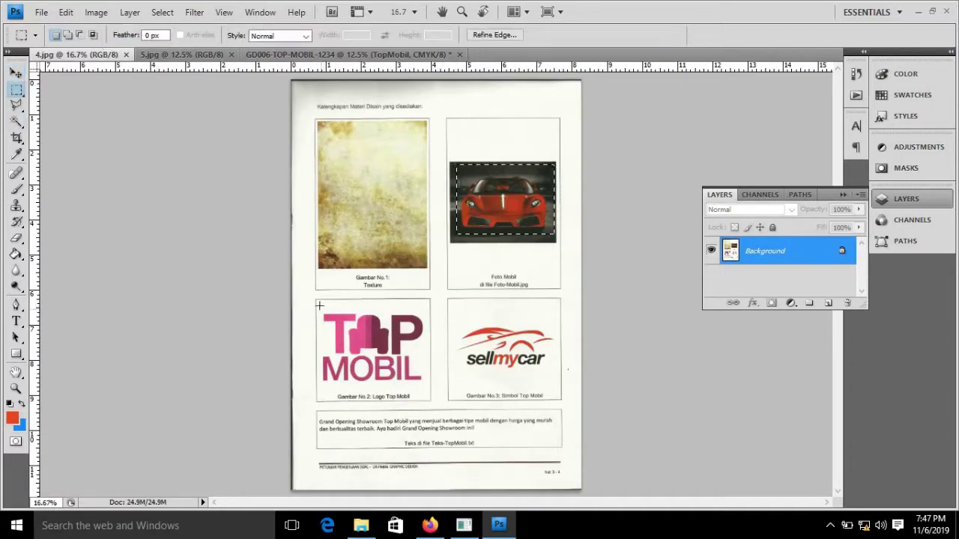
pyautogui.click(347, 350)
pyautogui.moveTo(402, 379); pyautogui.dragTo(430, 391)
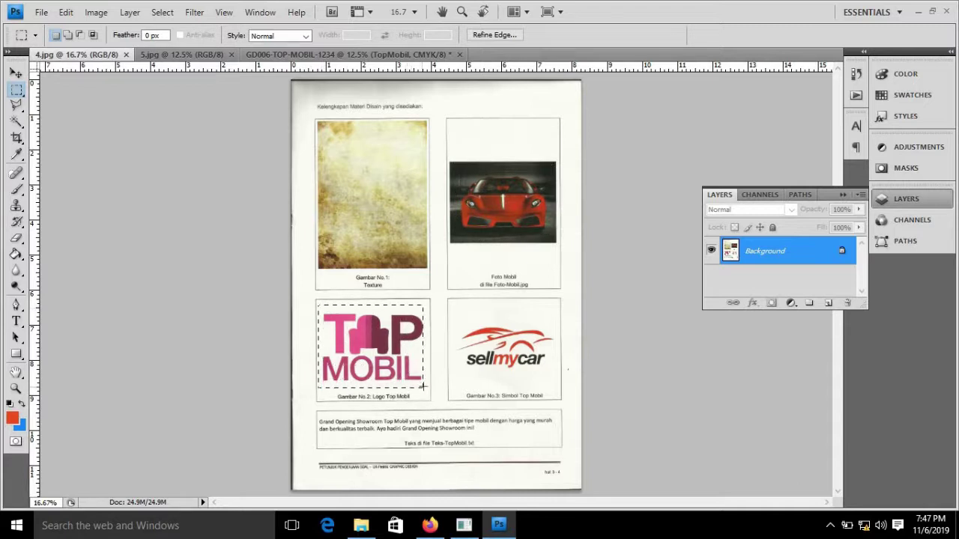
pyautogui.click(16, 72)
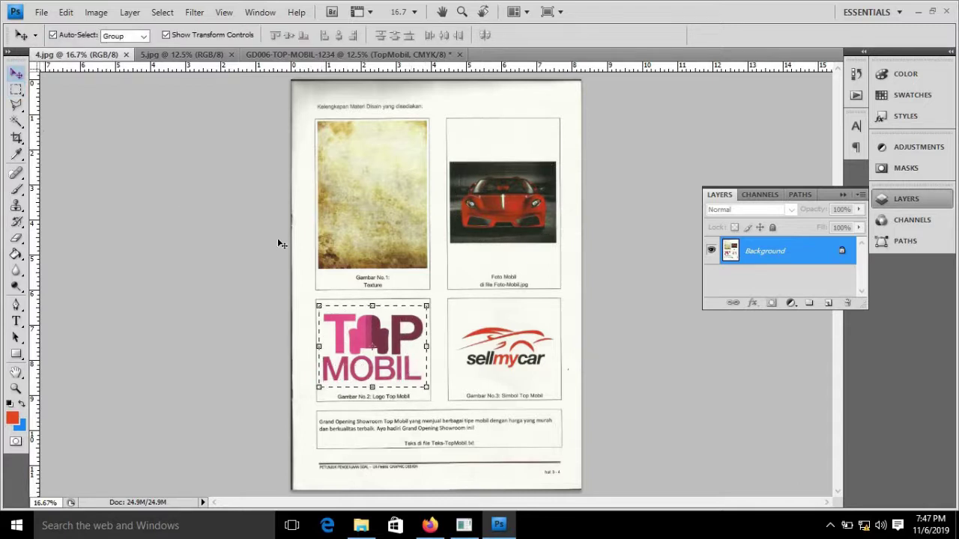
pyautogui.moveTo(334, 286)
pyautogui.mouseDown()
pyautogui.moveTo(370, 56)
pyautogui.moveTo(343, 111)
pyautogui.mouseUp()
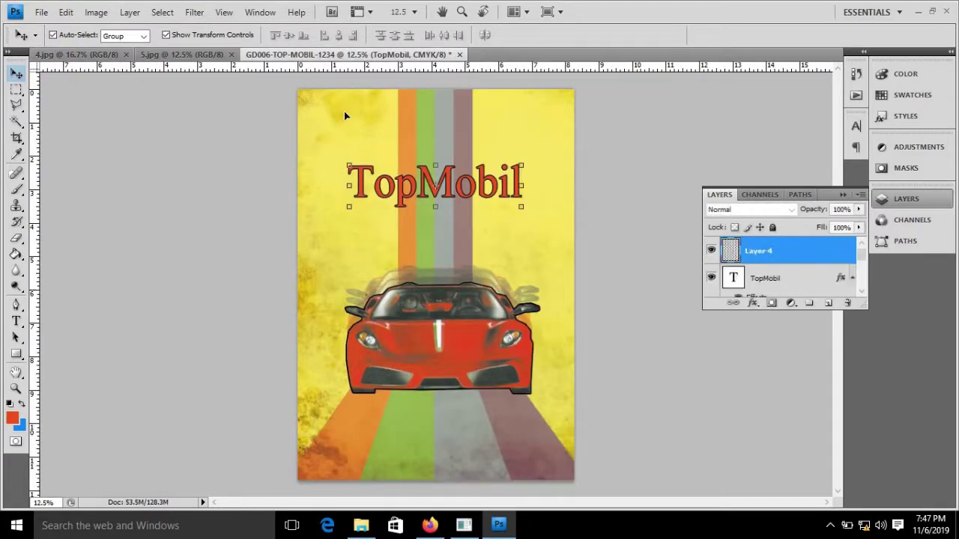
# Erase the TOP MOBIL logo's white background with the Magic Eraser and move it top-right.
pyautogui.click(17, 238)
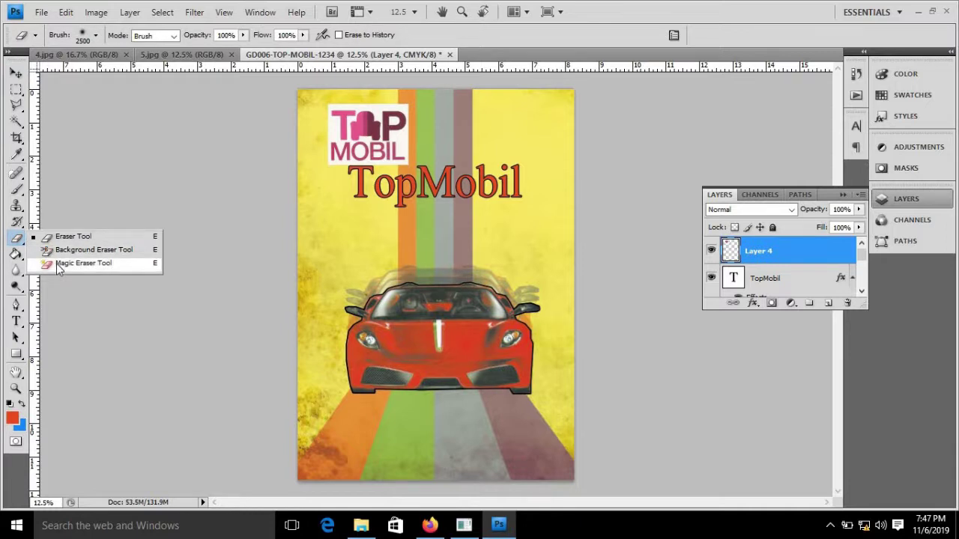
pyautogui.click(60, 264)
pyautogui.click(335, 134)
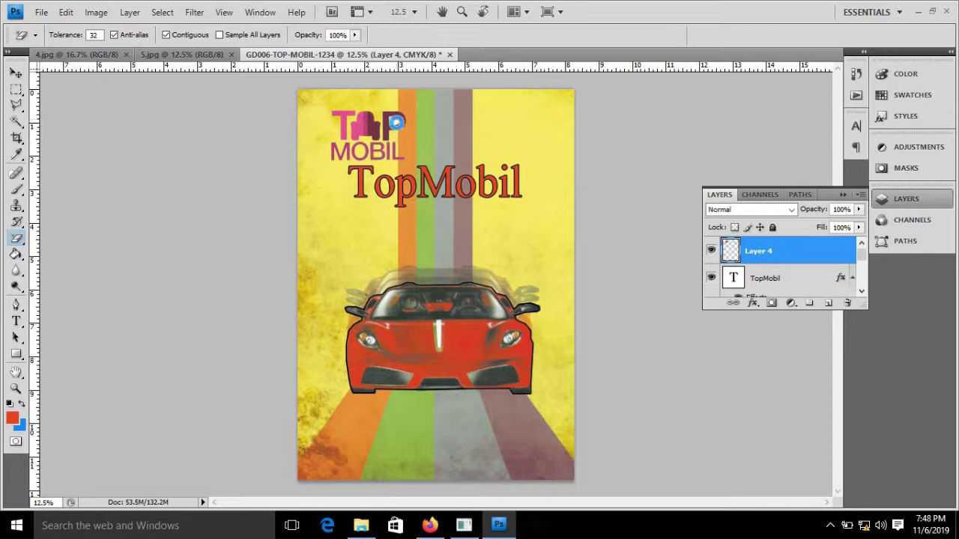
pyautogui.press('v')
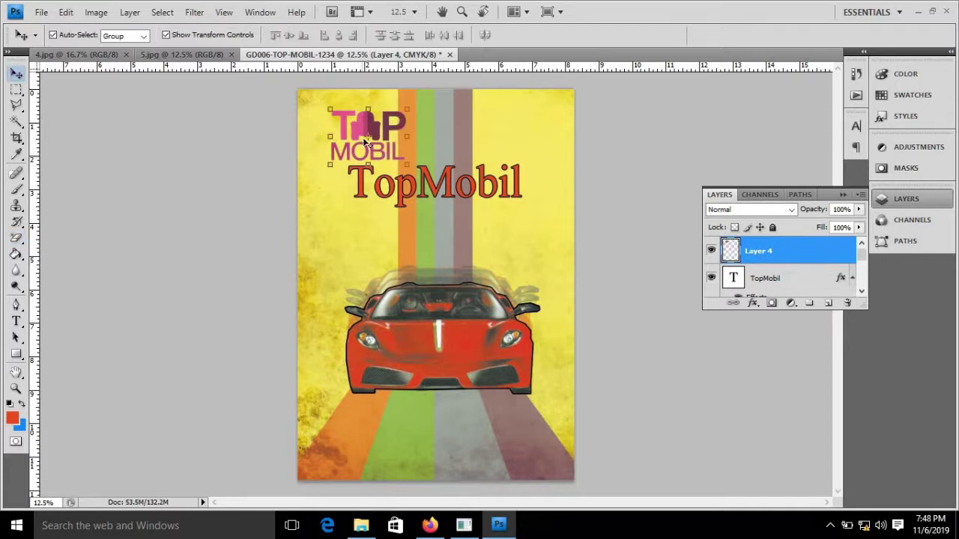
pyautogui.moveTo(365, 129); pyautogui.dragTo(507, 122)
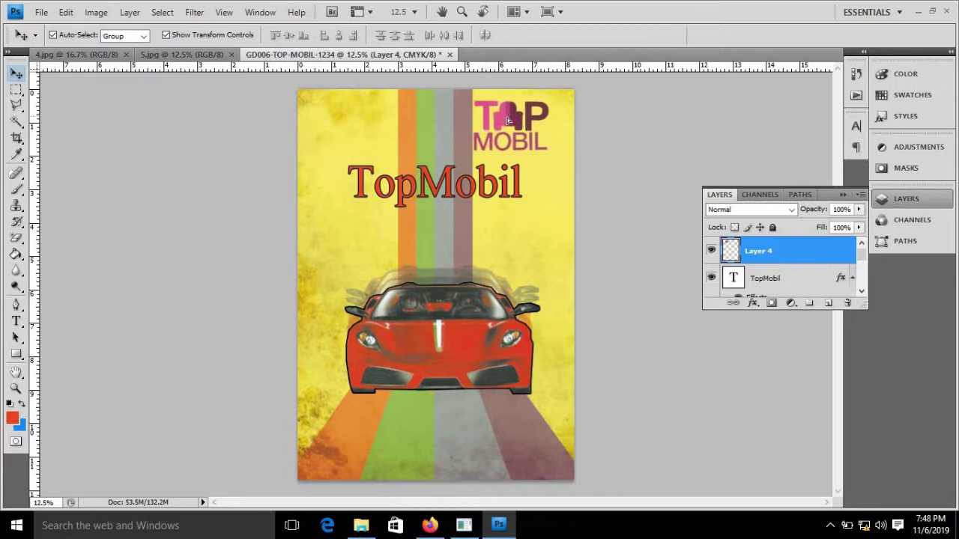
# Scale the TOP MOBIL logo to 69.7% with linked proportions, apply, and nudge it right.
pyautogui.click(200, 55)
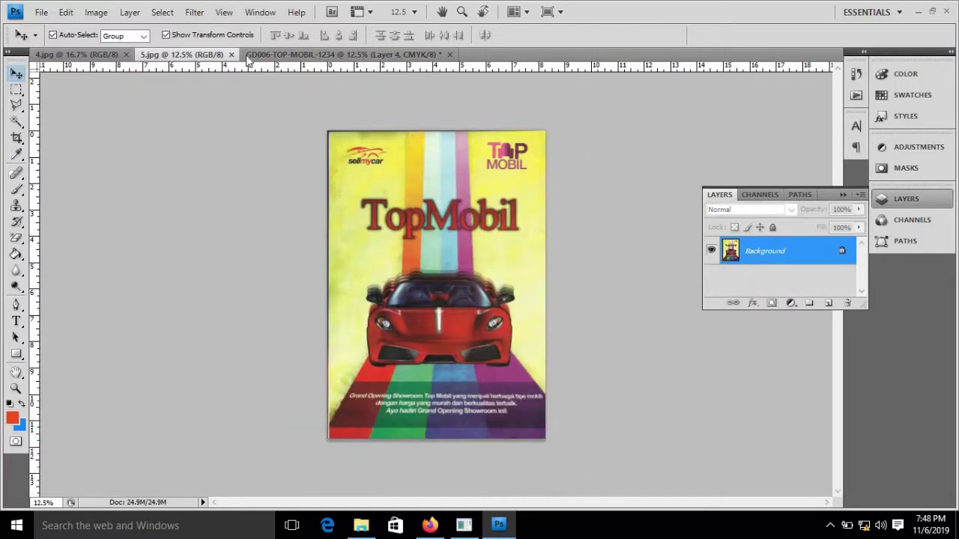
pyautogui.hotkey('ctrl', 'Tab')
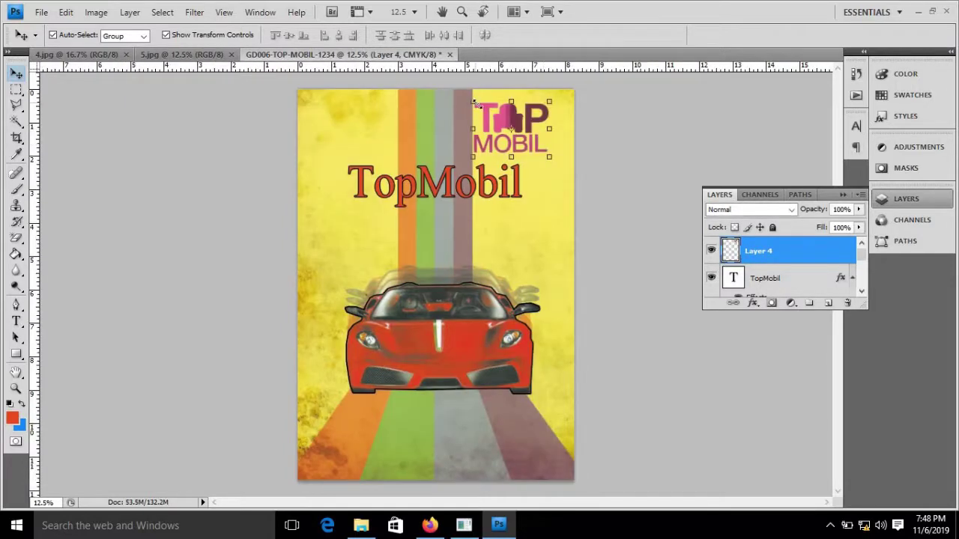
pyautogui.hotkey('ctrl', 't')
pyautogui.moveTo(473, 101); pyautogui.dragTo(494, 111)
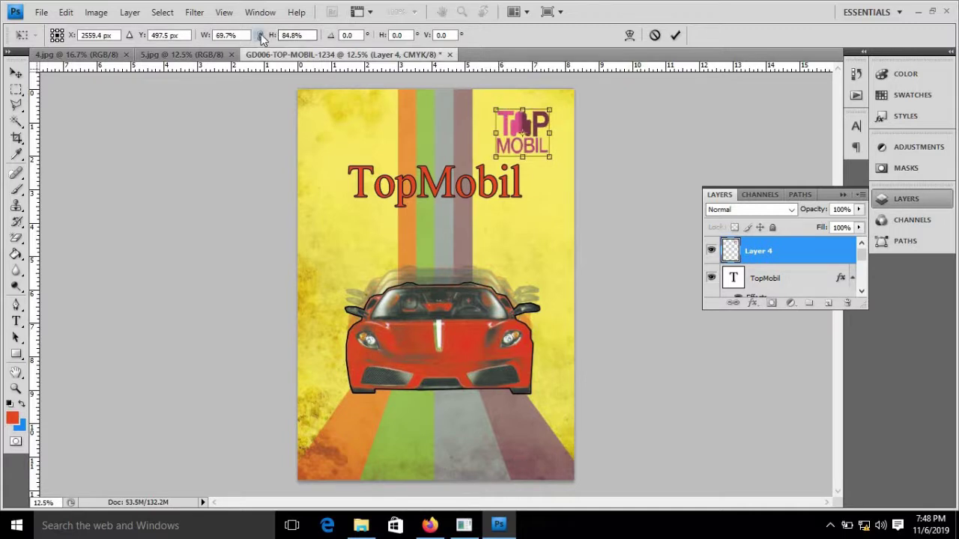
pyautogui.click(261, 36)
pyautogui.click(15, 73)
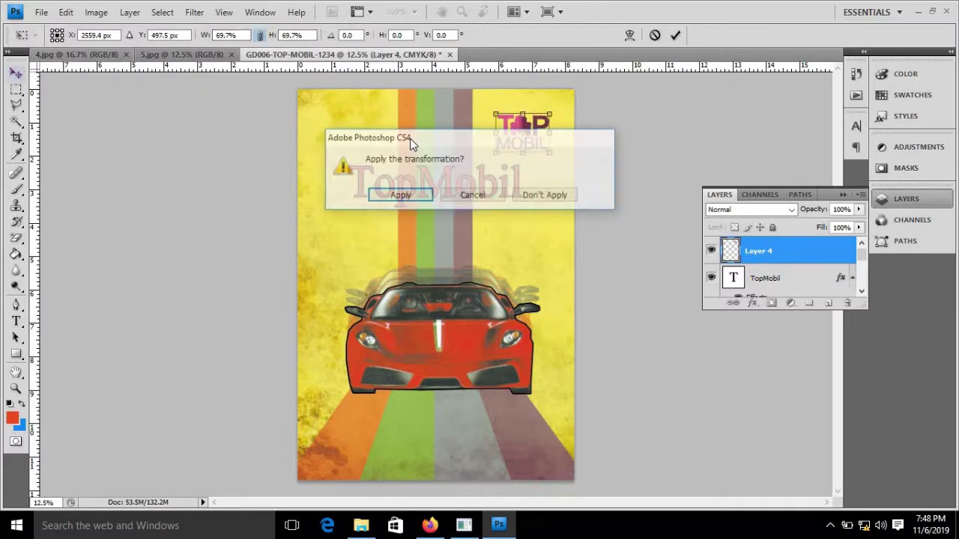
pyautogui.click(423, 193)
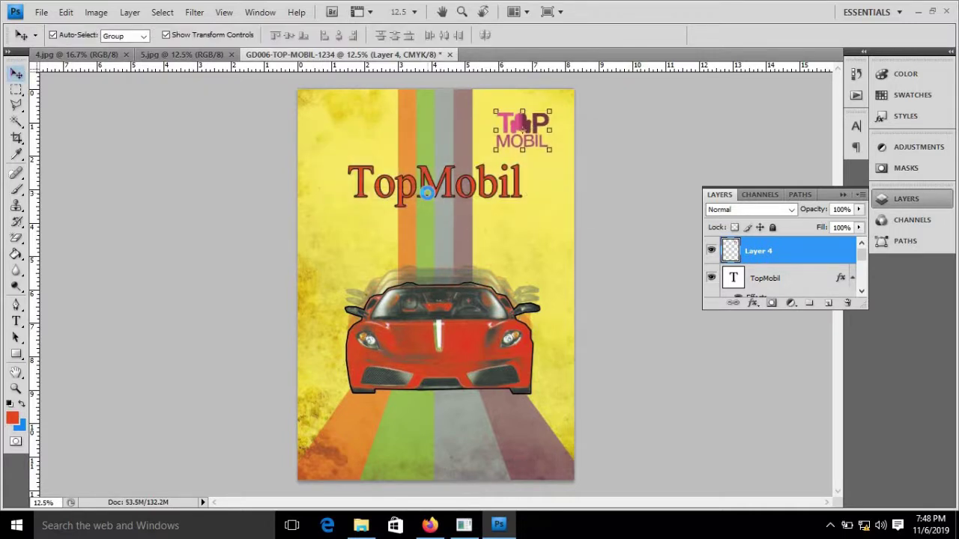
pyautogui.hotkey('shift', 'Right')
pyautogui.hotkey('shift', 'Right')
pyautogui.hotkey('shift', 'Right')
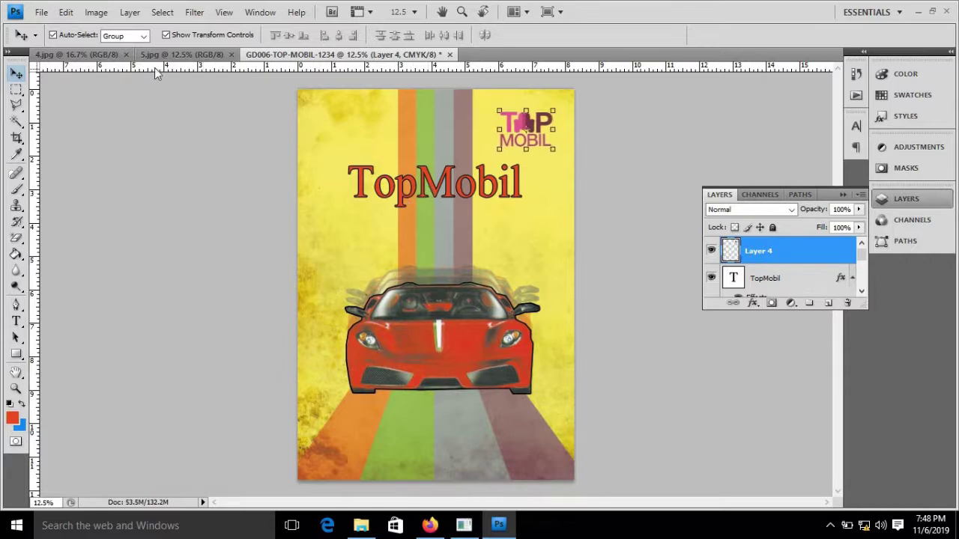
pyautogui.hotkey('ctrl', 'Tab')
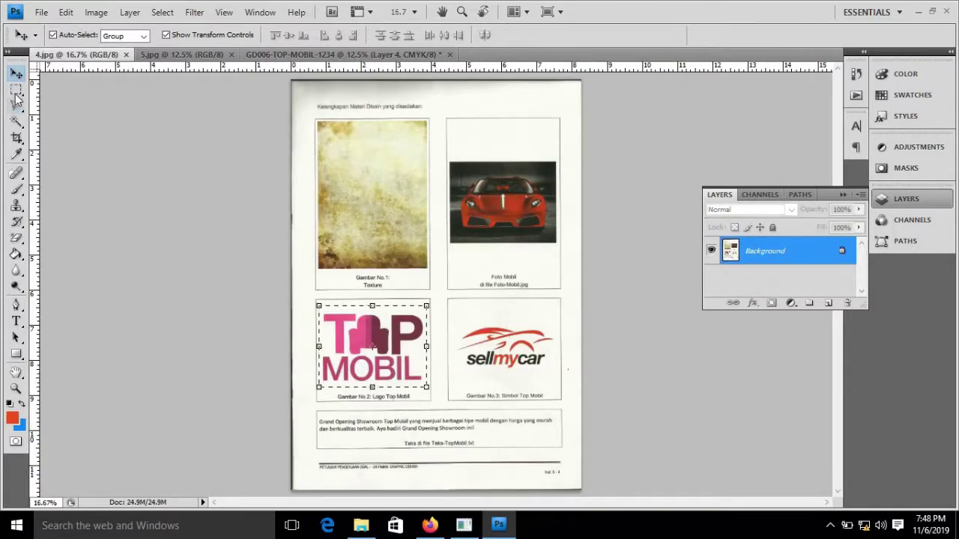
# Copy the sellmycar logo from 4.jpg to the poster's top-left and erase its white background.
pyautogui.press('m')
pyautogui.moveTo(454, 308); pyautogui.dragTo(561, 376)
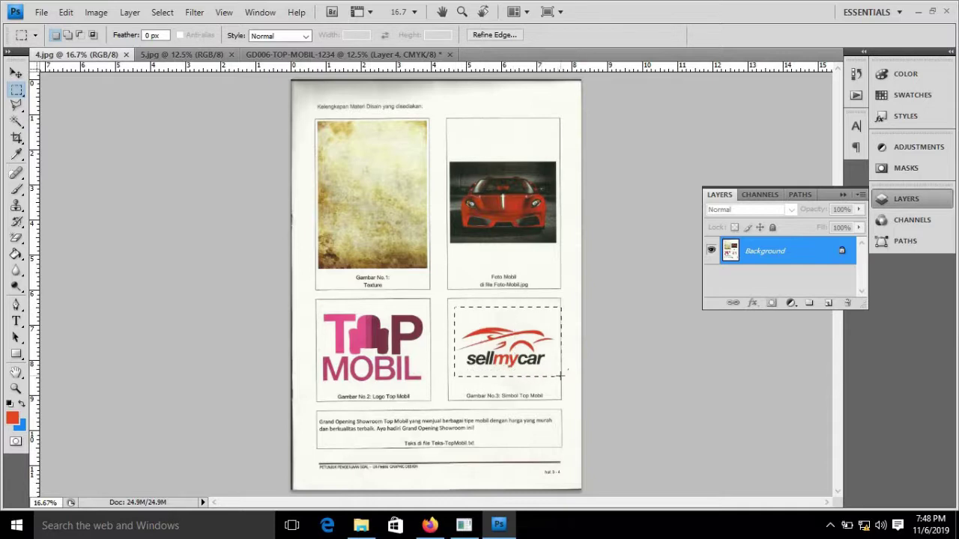
pyautogui.click(16, 72)
pyautogui.moveTo(492, 335)
pyautogui.mouseDown()
pyautogui.moveTo(375, 77)
pyautogui.moveTo(363, 75)
pyautogui.moveTo(351, 118)
pyautogui.mouseUp()
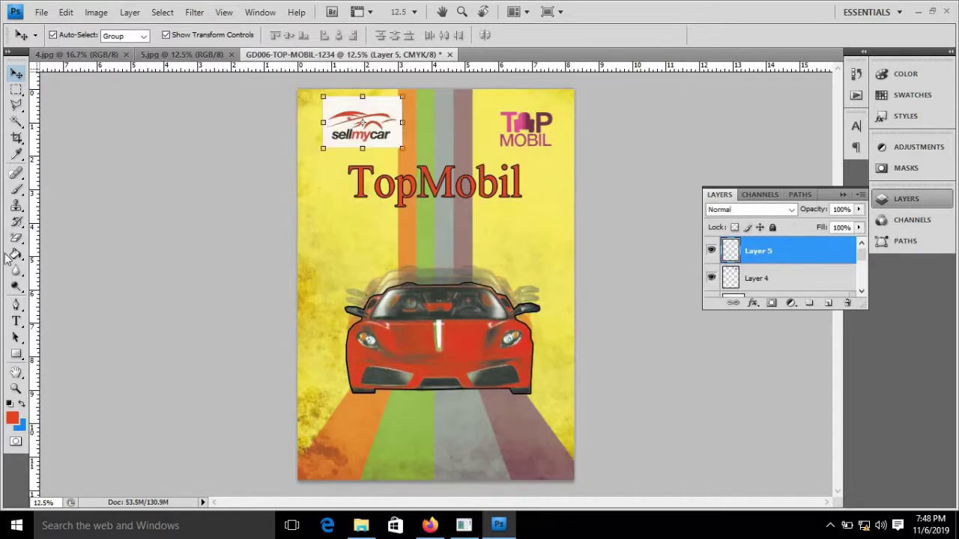
pyautogui.click(16, 240)
pyautogui.click(386, 108)
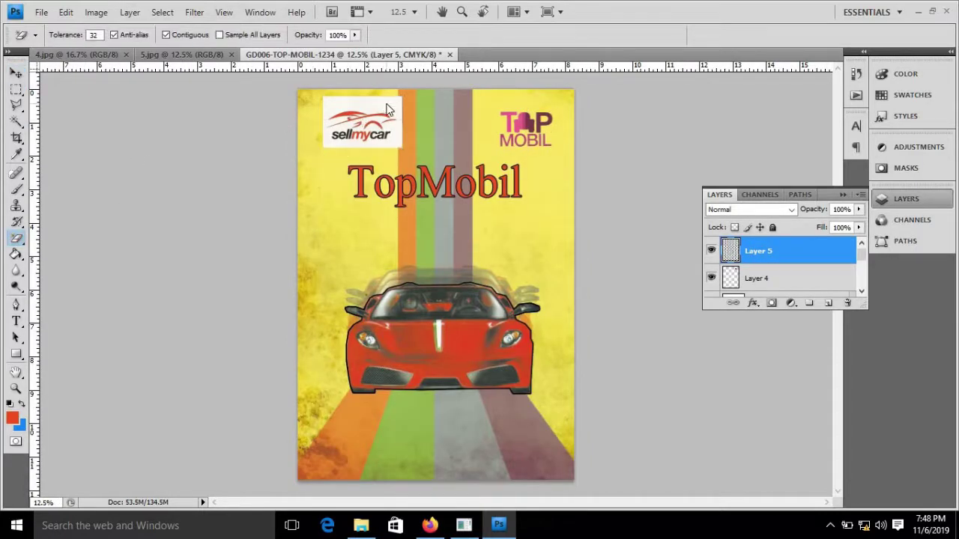
pyautogui.hotkey('ctrl', '+')
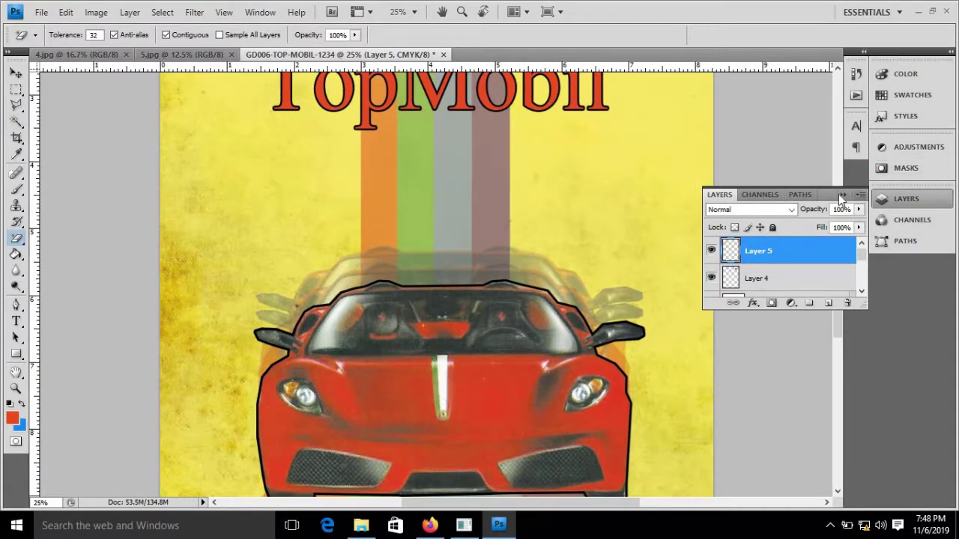
# Zoom in to inspect the logos and title edges, then zoom back out.
pyautogui.moveTo(841, 251); pyautogui.dragTo(839, 182)
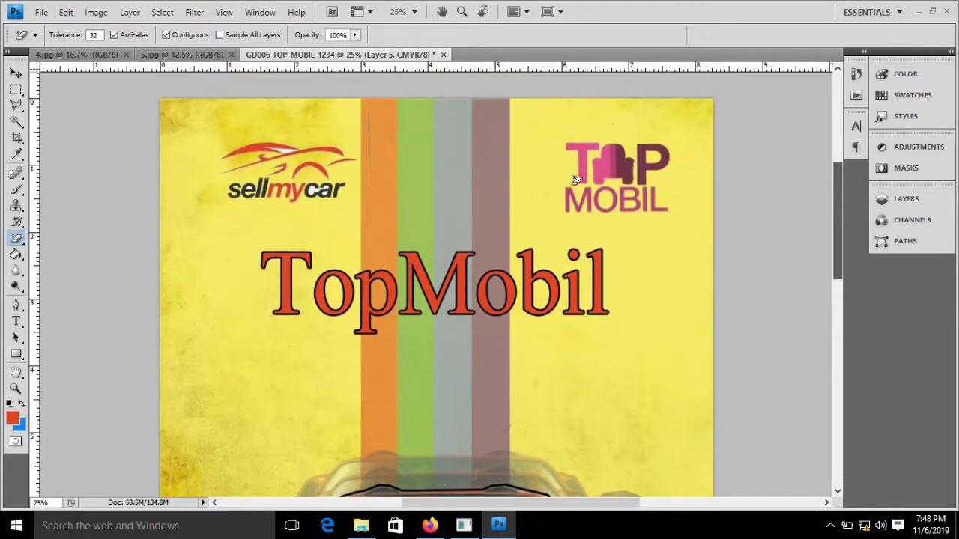
pyautogui.hotkey('ctrl', '+')
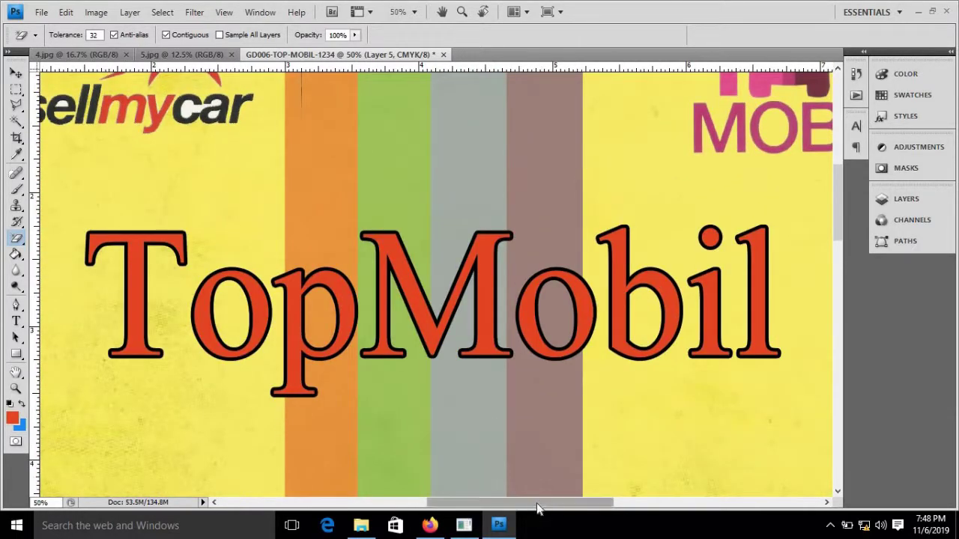
pyautogui.moveTo(547, 502); pyautogui.dragTo(521, 503)
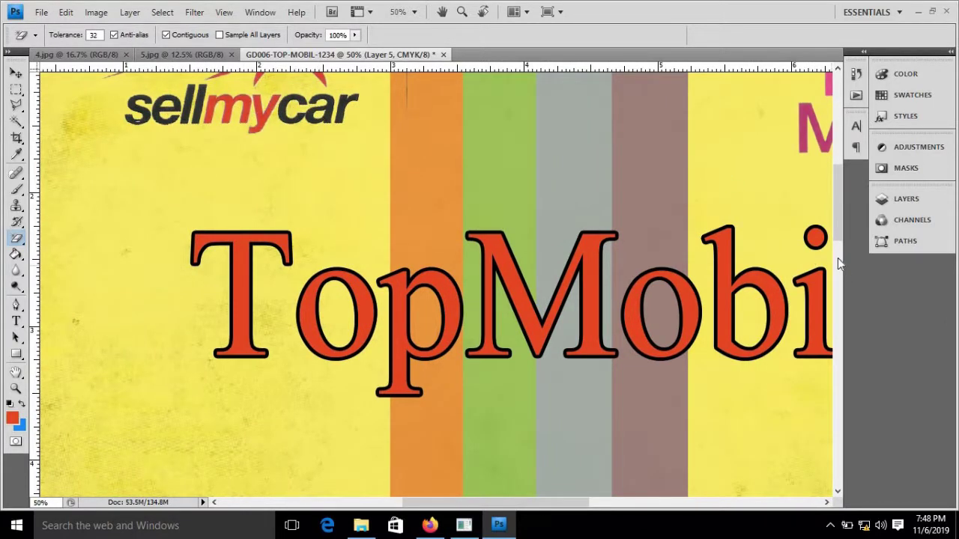
pyautogui.moveTo(837, 239); pyautogui.dragTo(835, 216)
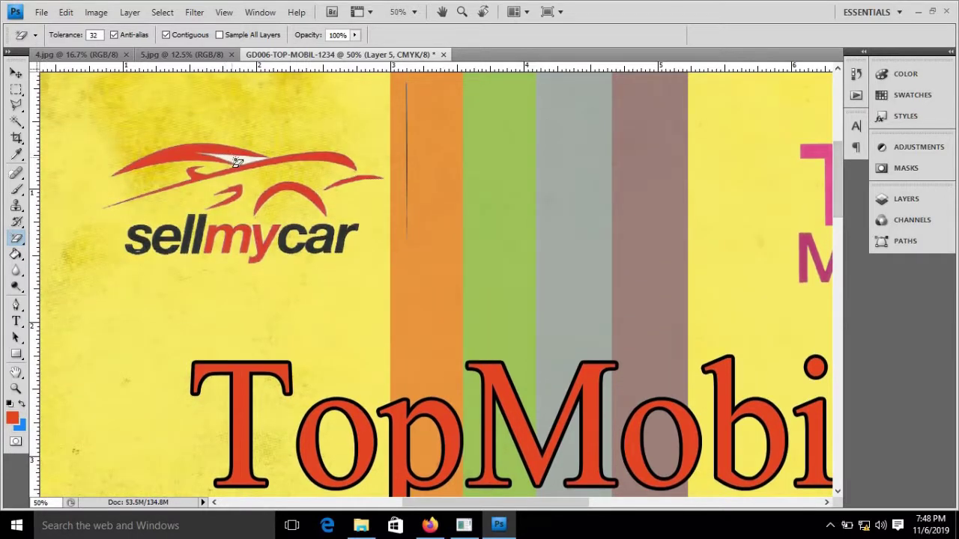
pyautogui.hotkey('ctrl', '-')
pyautogui.hotkey('ctrl', '-')
pyautogui.hotkey('ctrl', '-')
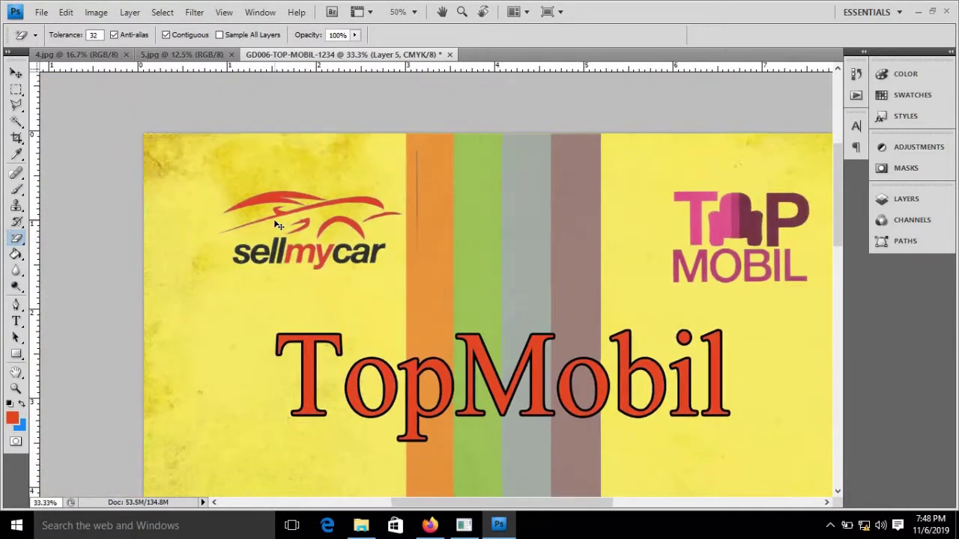
# Shift the sellmycar logo slightly left in the poster's top-left corner.
pyautogui.click(15, 67)
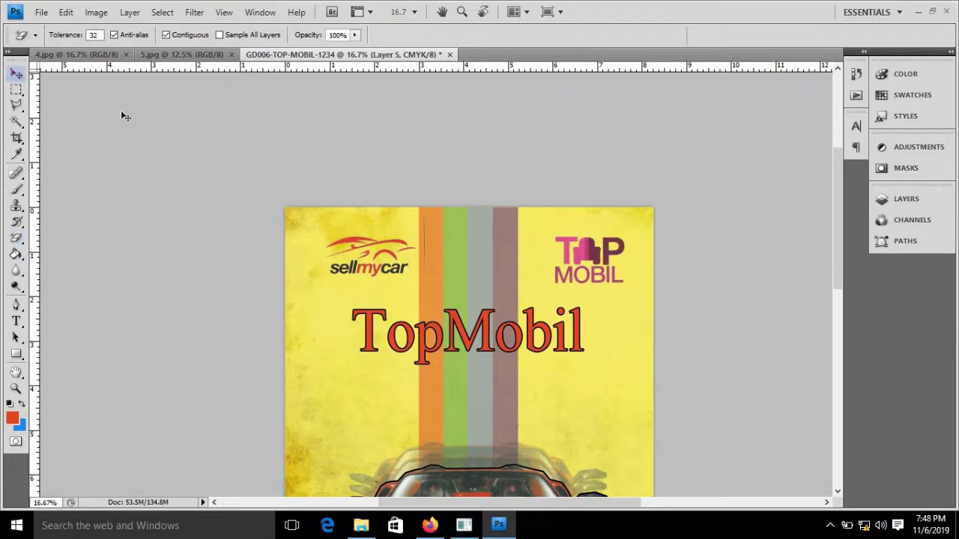
pyautogui.moveTo(356, 246); pyautogui.dragTo(337, 244)
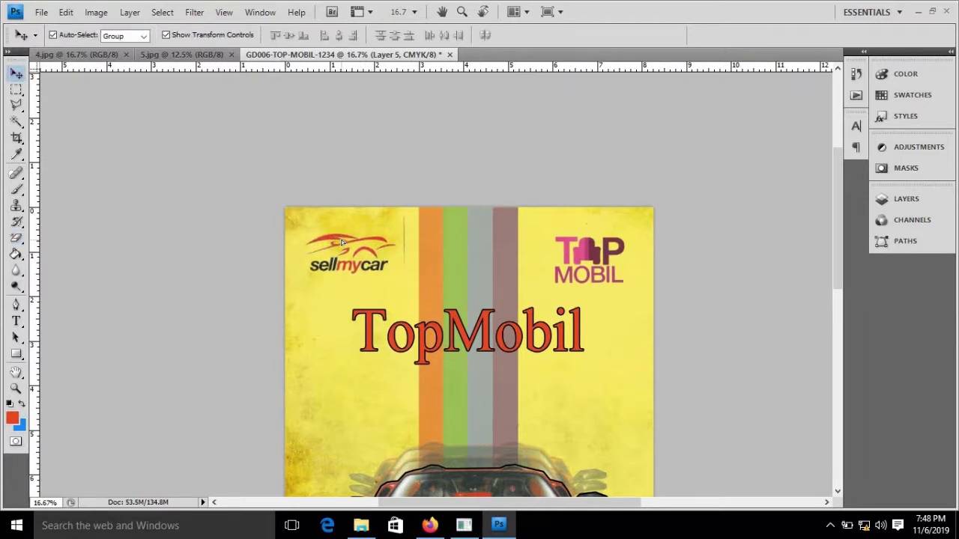
pyautogui.click(15, 238)
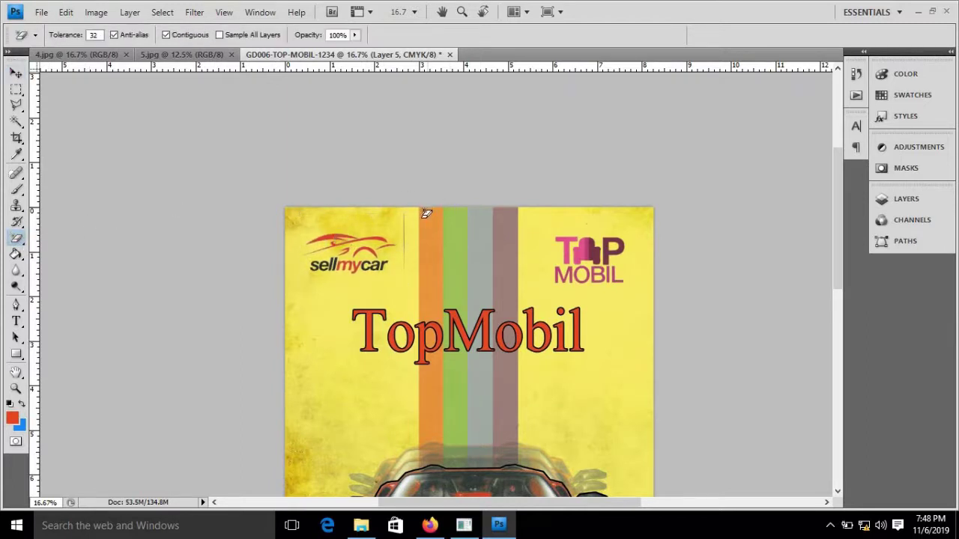
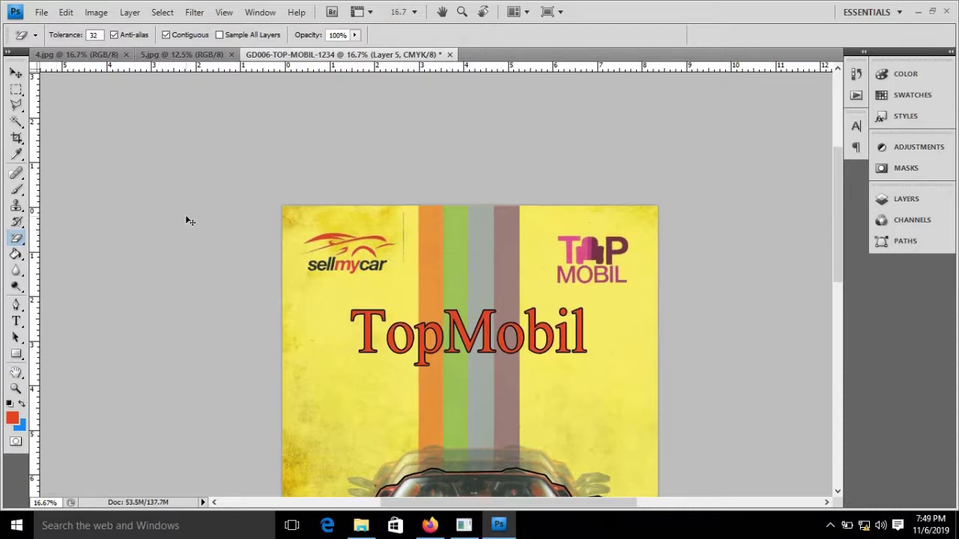
# Lasso and remove the thin stray vertical line right of the sellmycar logo.
pyautogui.hotkey('ctrl', '+')
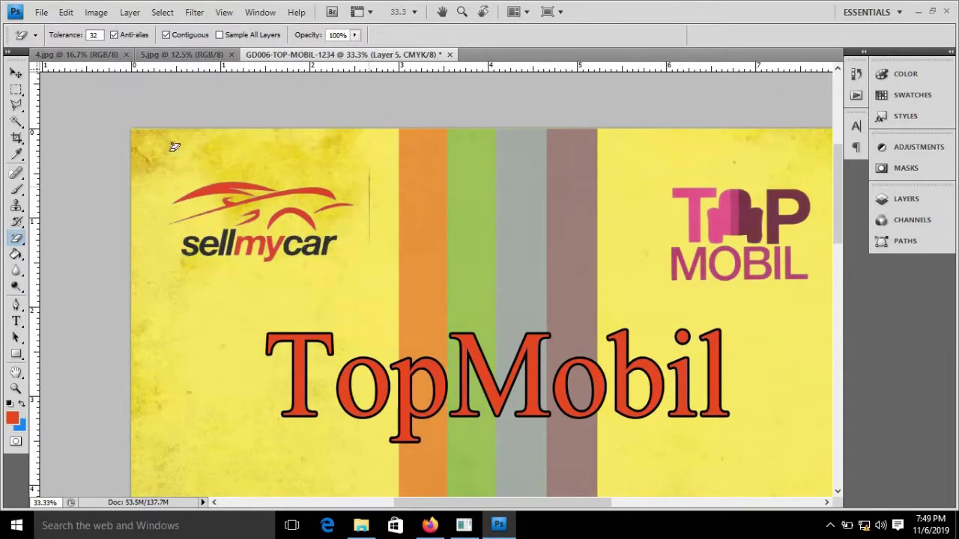
pyautogui.click(17, 104)
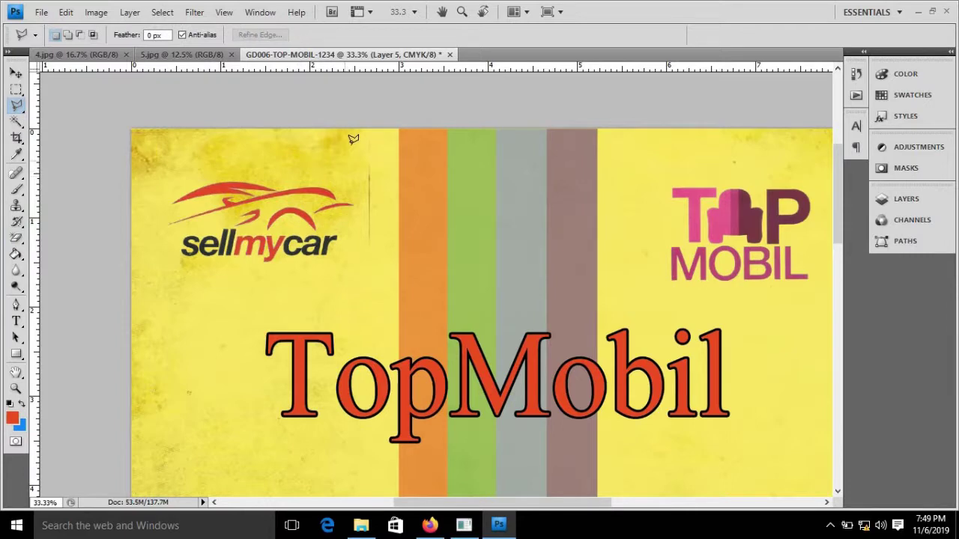
pyautogui.click(352, 144)
pyautogui.click(367, 287)
pyautogui.click(384, 238)
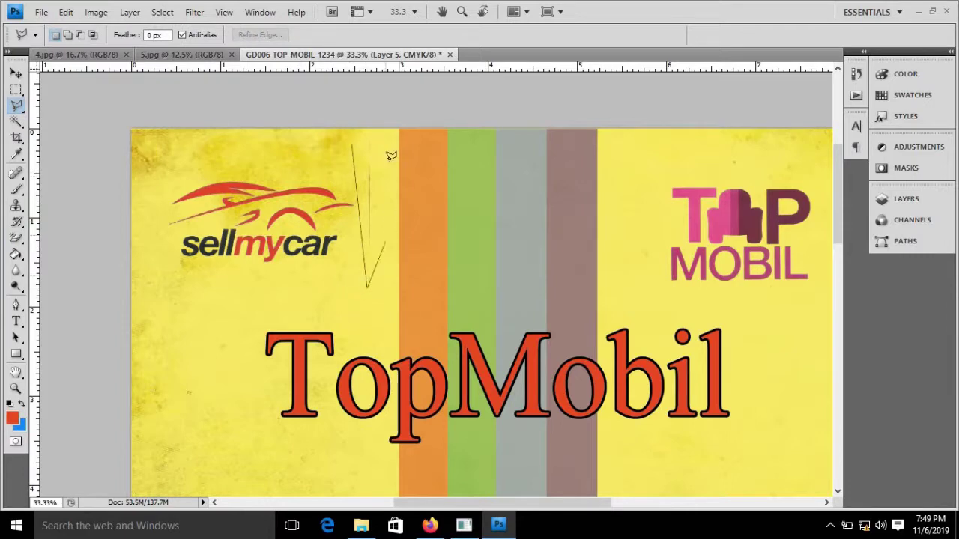
pyautogui.click(382, 128)
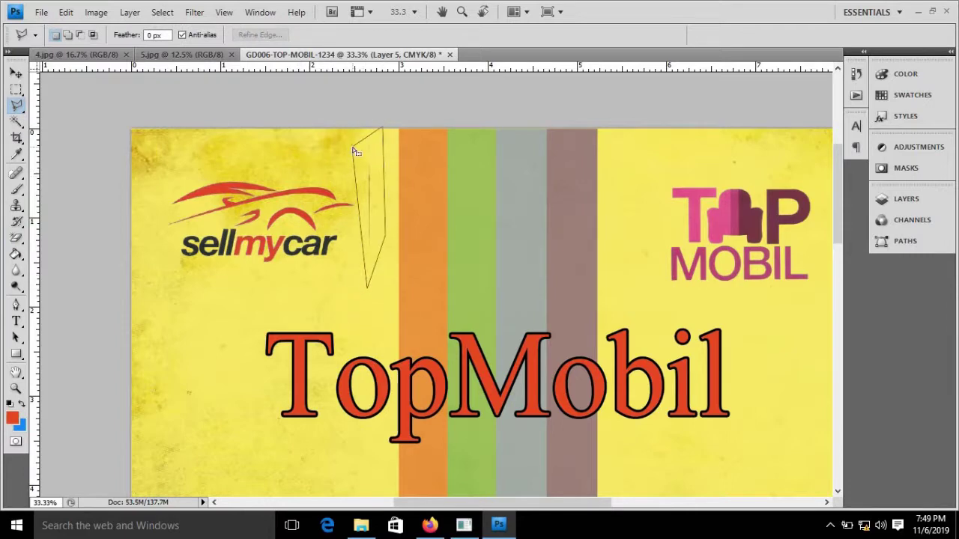
pyautogui.click(357, 152)
pyautogui.click(16, 74)
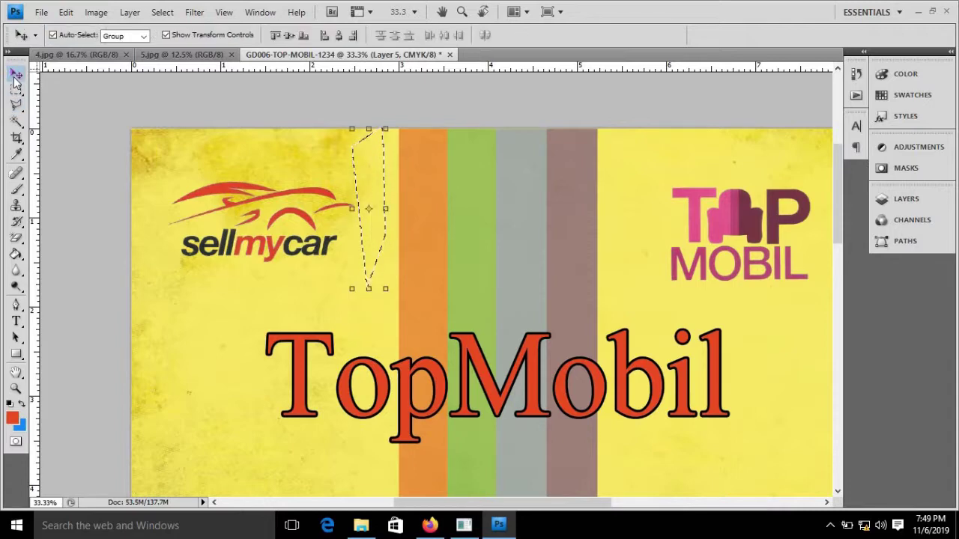
pyautogui.hotkey('ctrl', 'd')
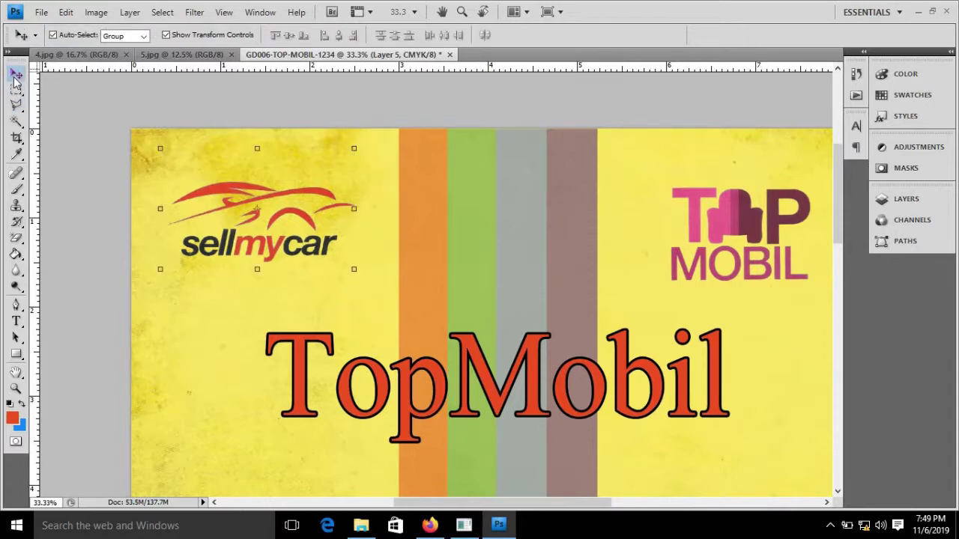
pyautogui.hotkey('ctrl', '-')
pyautogui.hotkey('ctrl', '-')
pyautogui.hotkey('ctrl', '-')
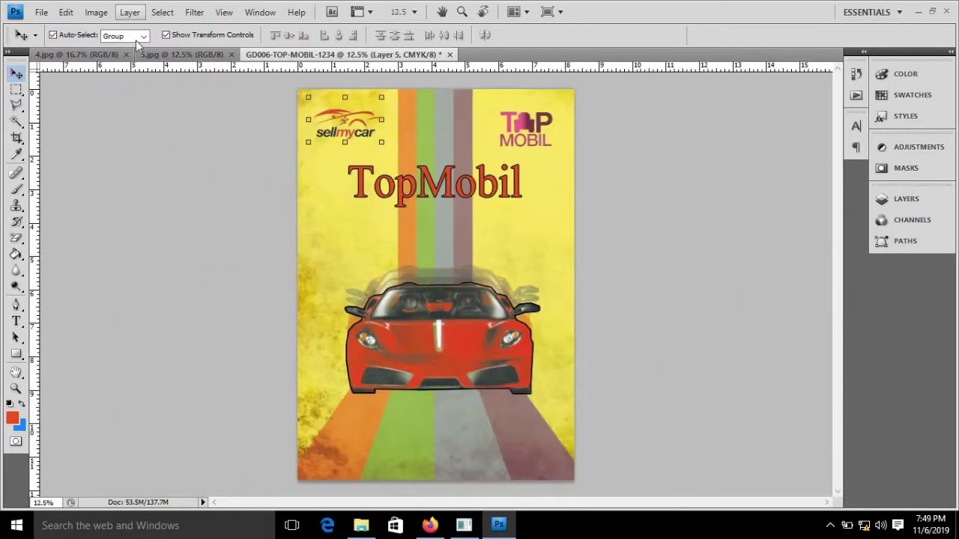
# Scale the sellmycar logo to 88.4%, nudge it slightly left, and apply the transform.
pyautogui.click(161, 56)
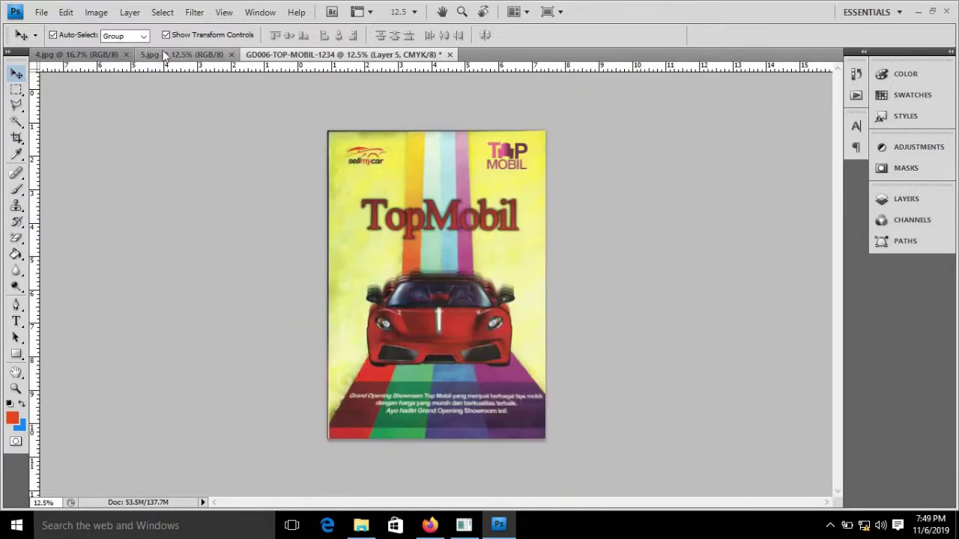
pyautogui.click(370, 57)
pyautogui.moveTo(311, 101); pyautogui.dragTo(319, 110)
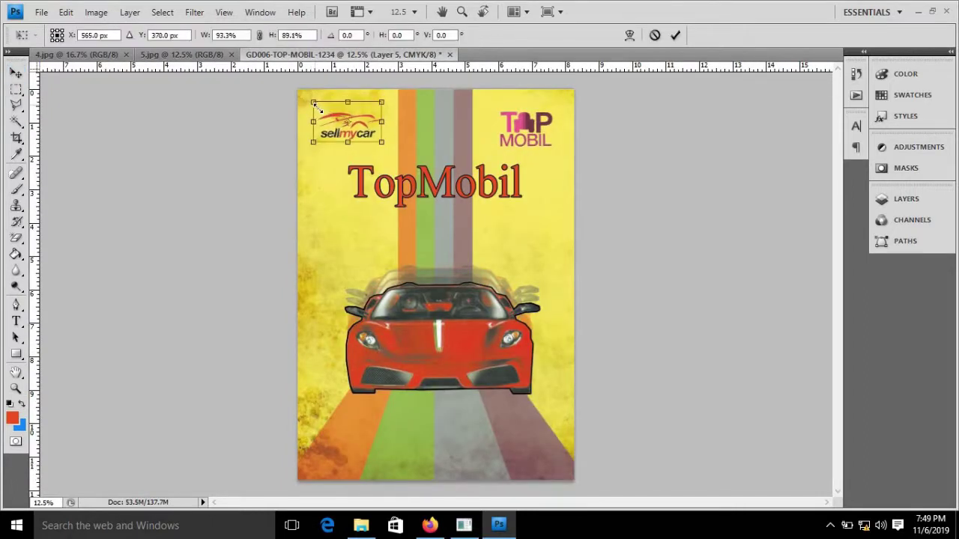
pyautogui.press('Left')
pyautogui.press('Left')
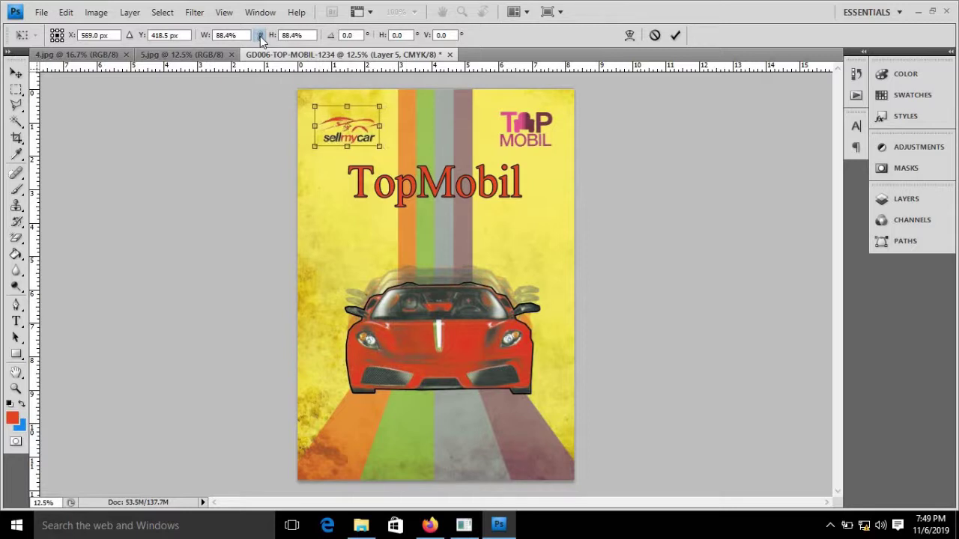
pyautogui.press('Left')
pyautogui.press('Left')
pyautogui.click(15, 73)
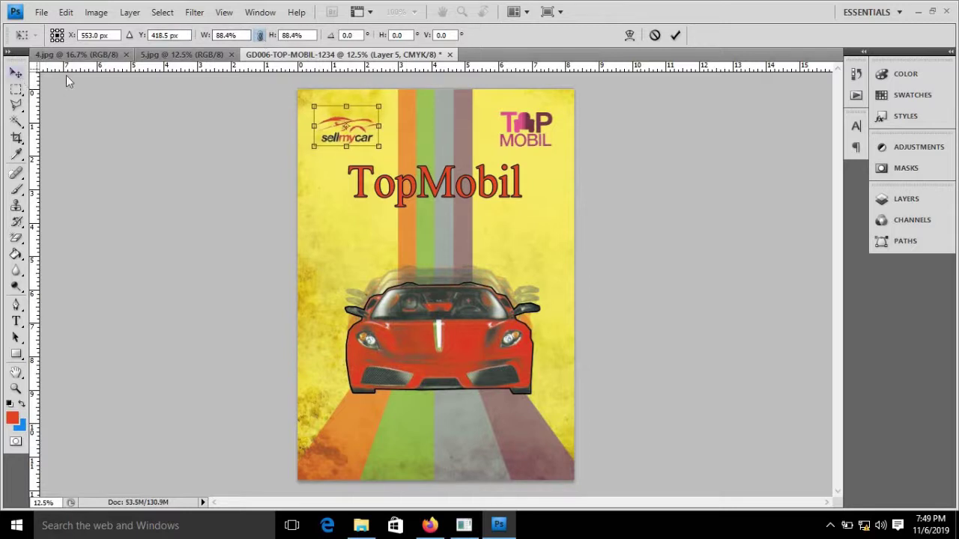
pyautogui.click(400, 196)
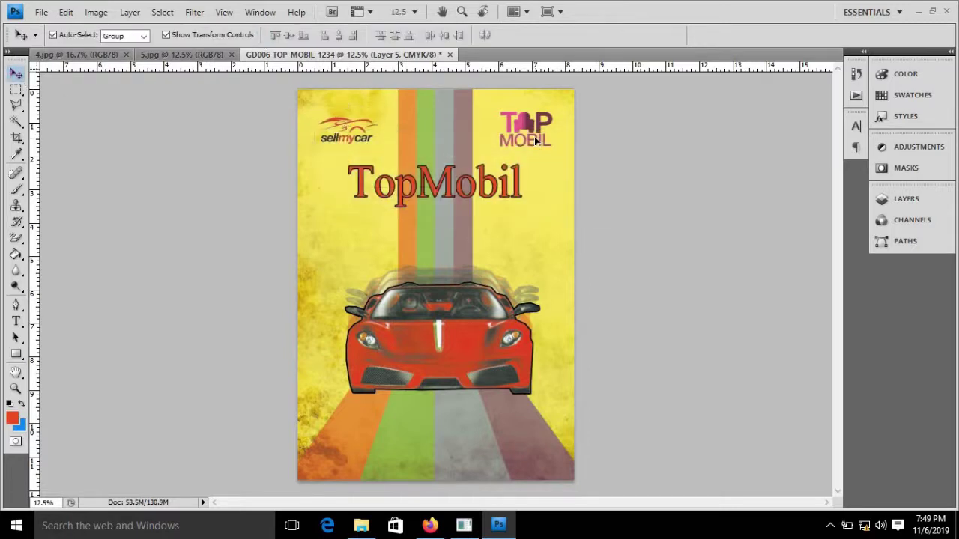
# Deselect the logo and compare the poster against the 5.jpg reference.
pyautogui.click(760, 198)
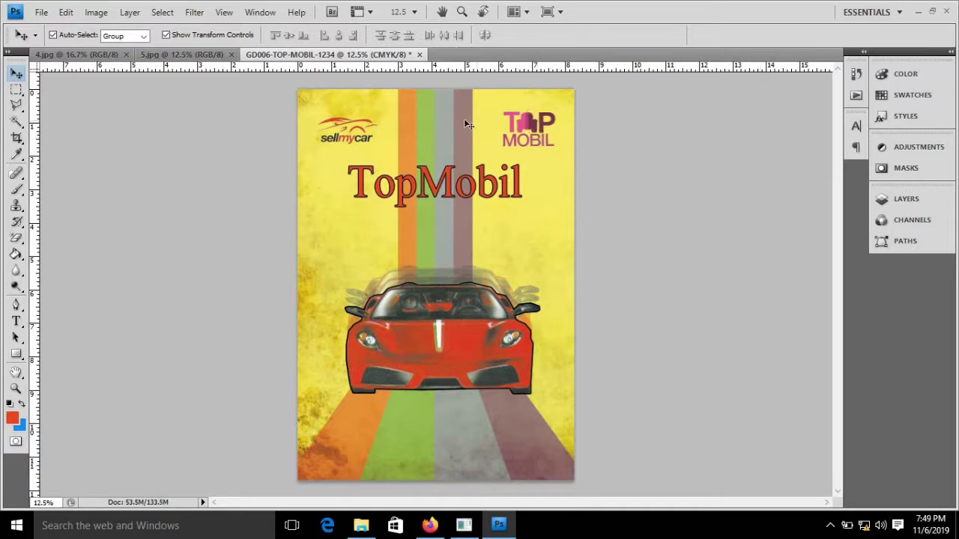
pyautogui.click(179, 55)
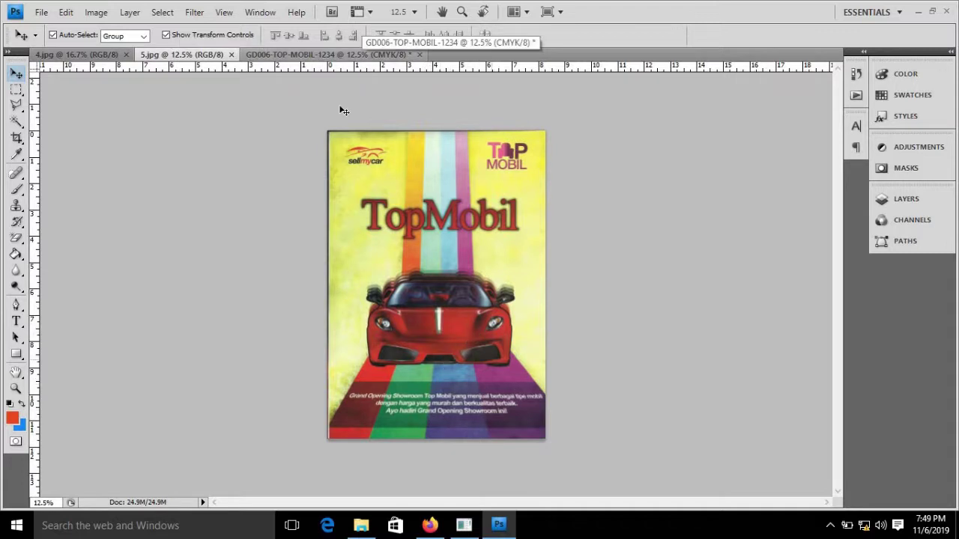
pyautogui.click(320, 55)
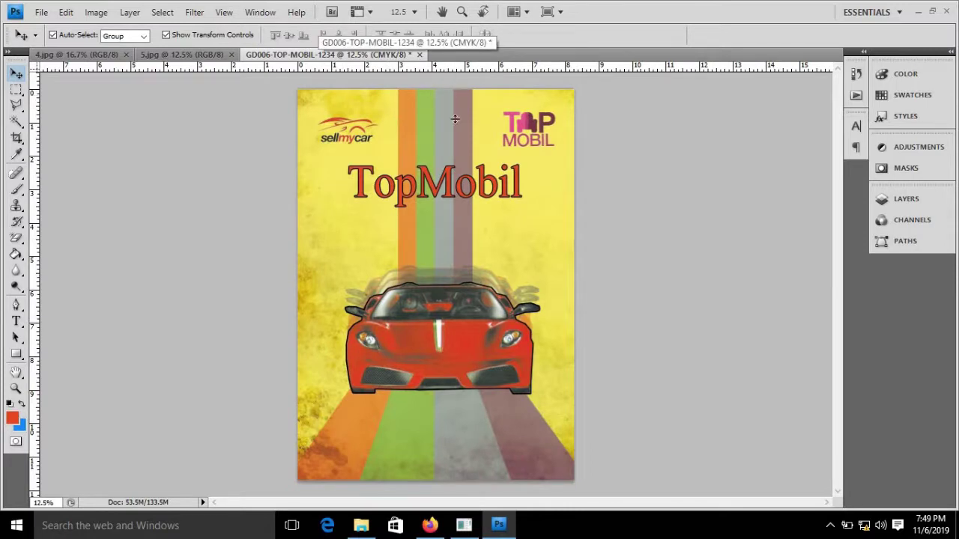
# Place horizontal guides just below the car and near the poster bottom.
pyautogui.moveTo(455, 67); pyautogui.dragTo(457, 413)
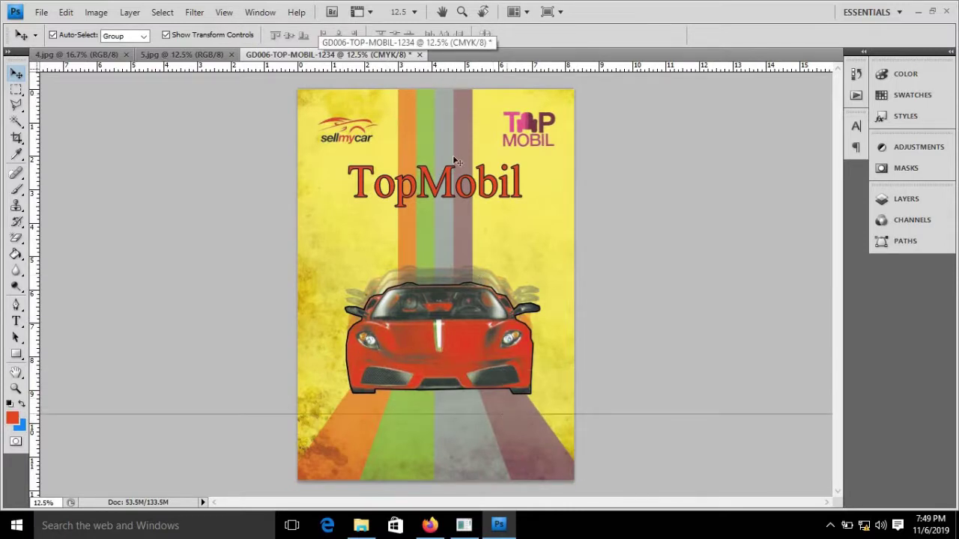
pyautogui.moveTo(451, 71); pyautogui.dragTo(489, 467)
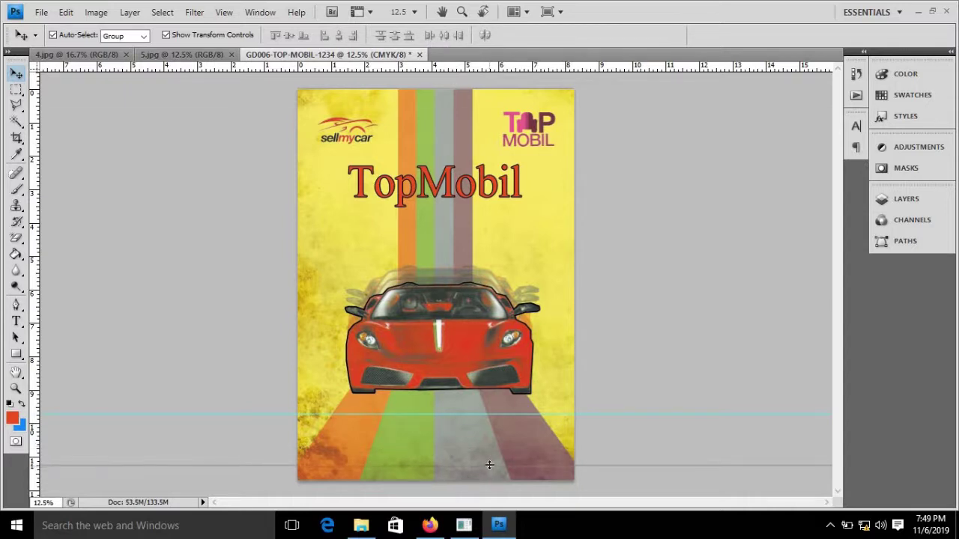
pyautogui.moveTo(488, 468); pyautogui.dragTo(488, 464)
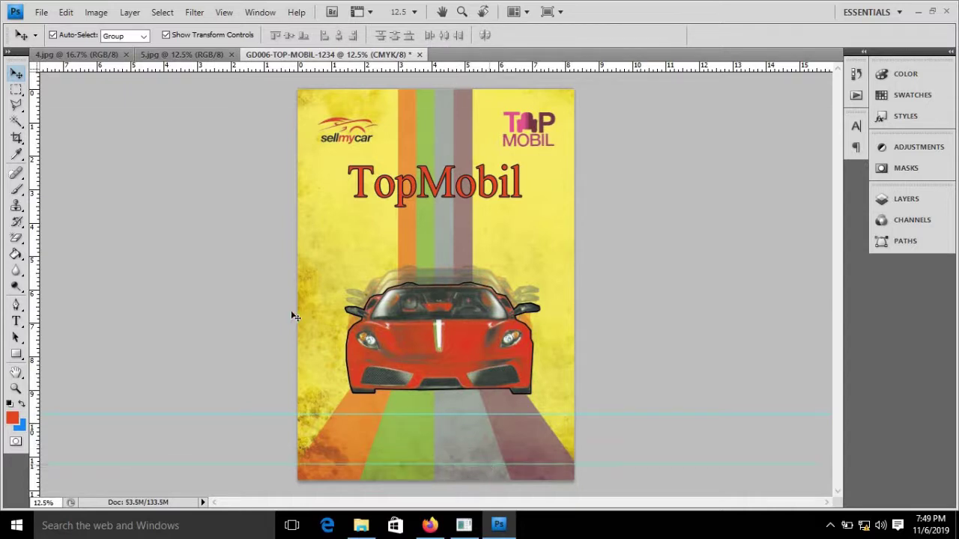
# Begin a Polygonal Lasso outline of the bottom band at the upper guide.
pyautogui.click(16, 106)
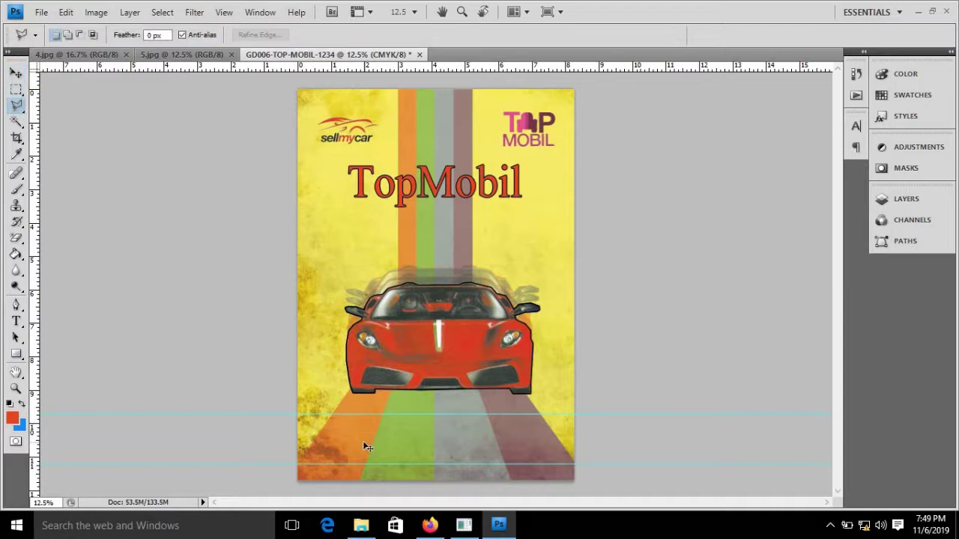
pyautogui.hotkey('ctrl', '+')
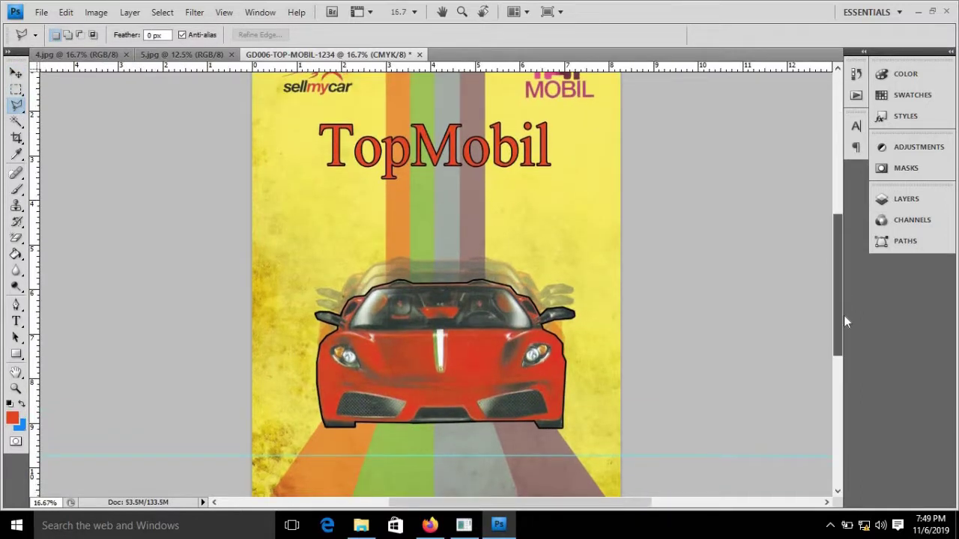
pyautogui.scroll(-3, 844, 320)
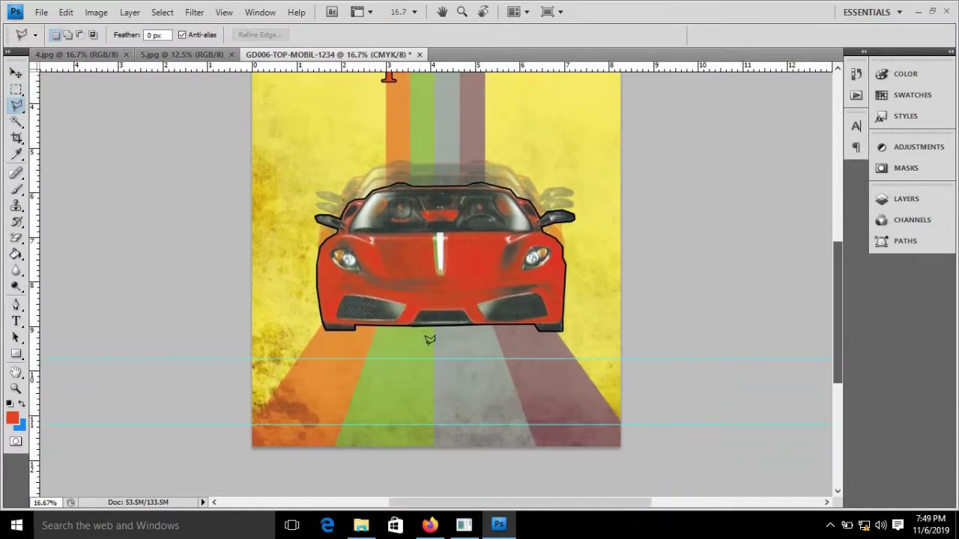
pyautogui.click(300, 354)
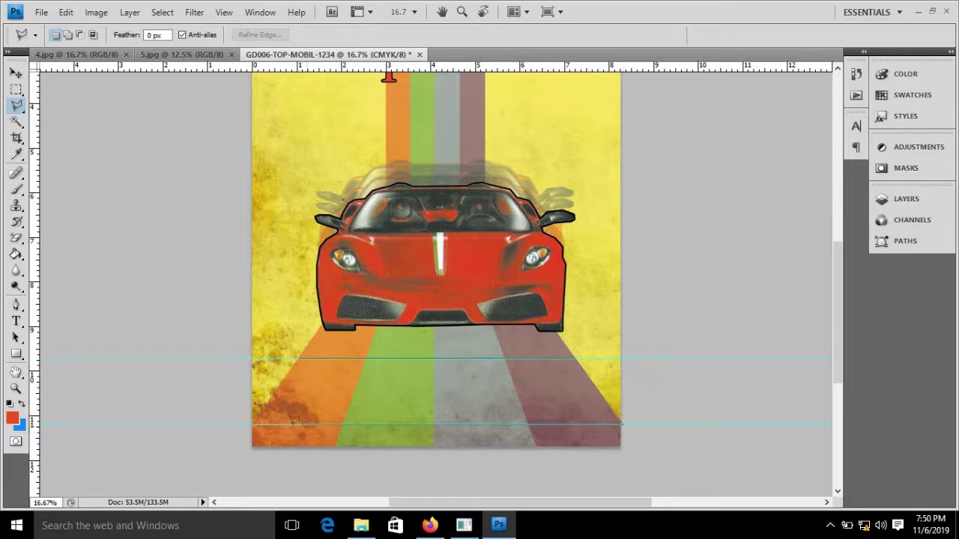
# Close the trapezoid selection and add a new empty layer for the band.
pyautogui.click(300, 355)
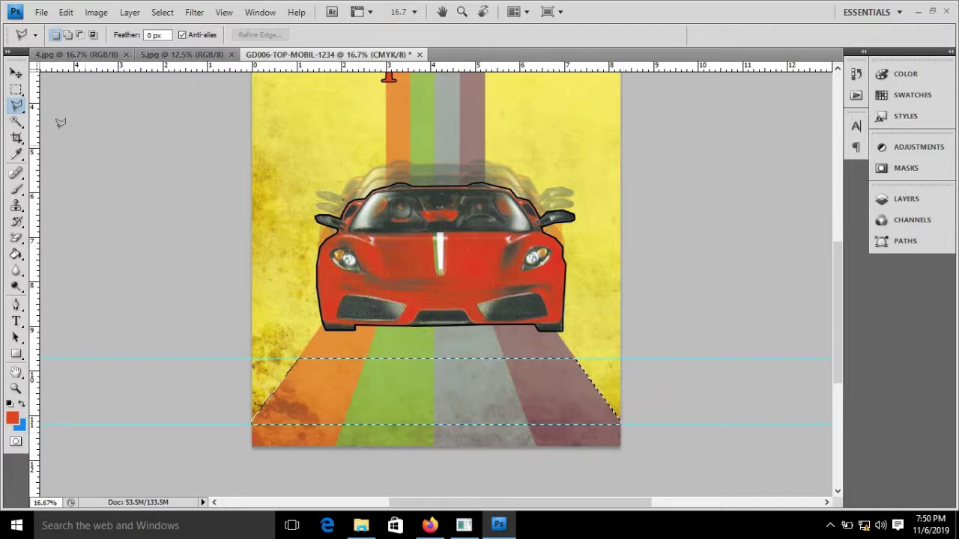
pyautogui.click(16, 73)
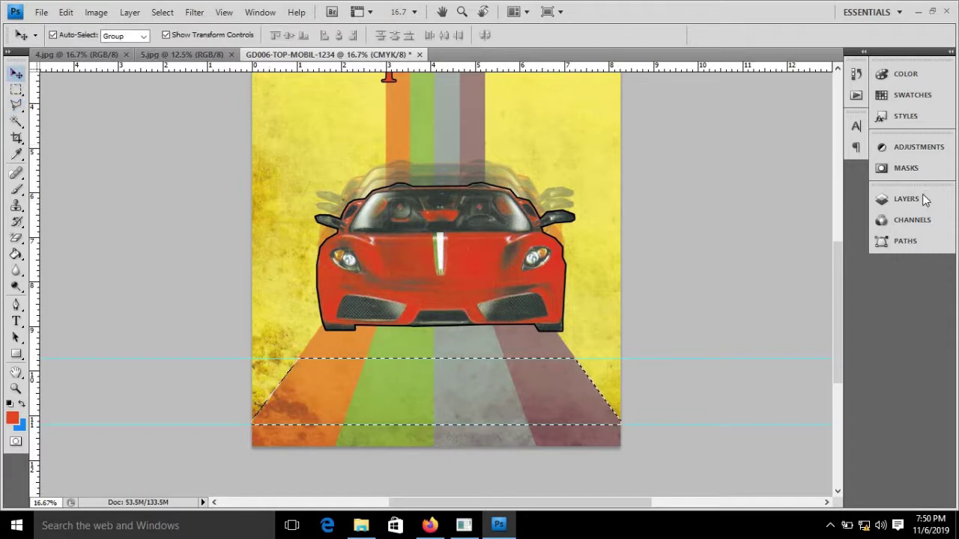
pyautogui.click(895, 199)
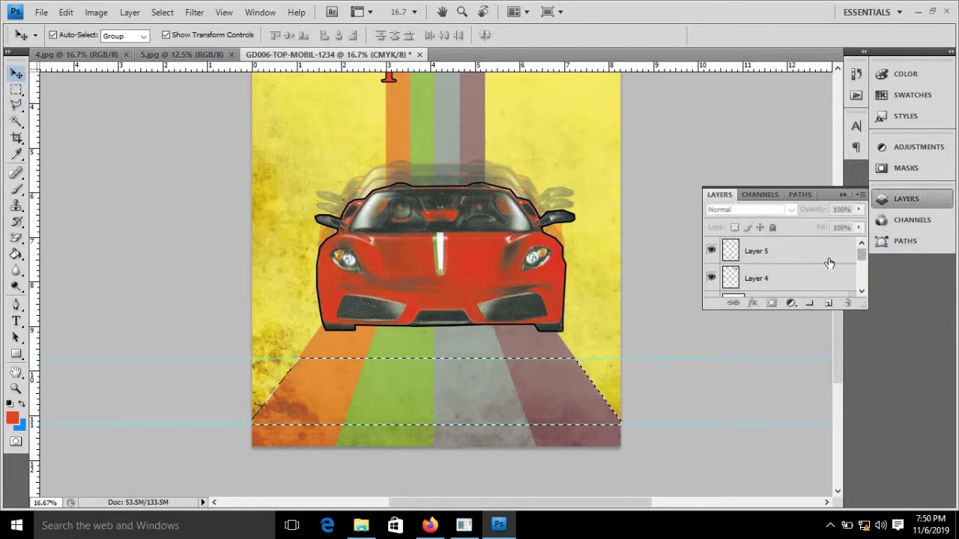
pyautogui.click(828, 303)
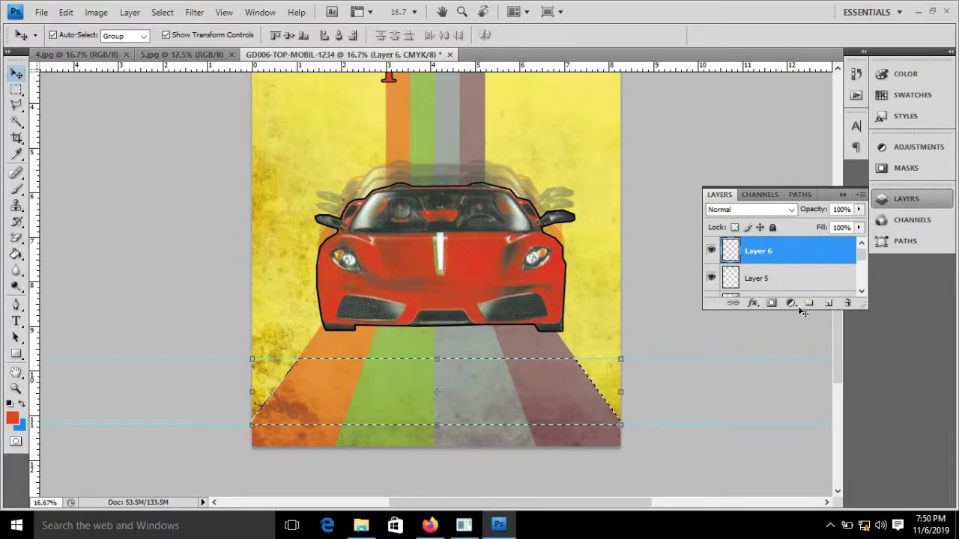
pyautogui.click(828, 303)
# Fill the bottom trapezoid selection with black on the new layer.
pyautogui.click(12, 417)
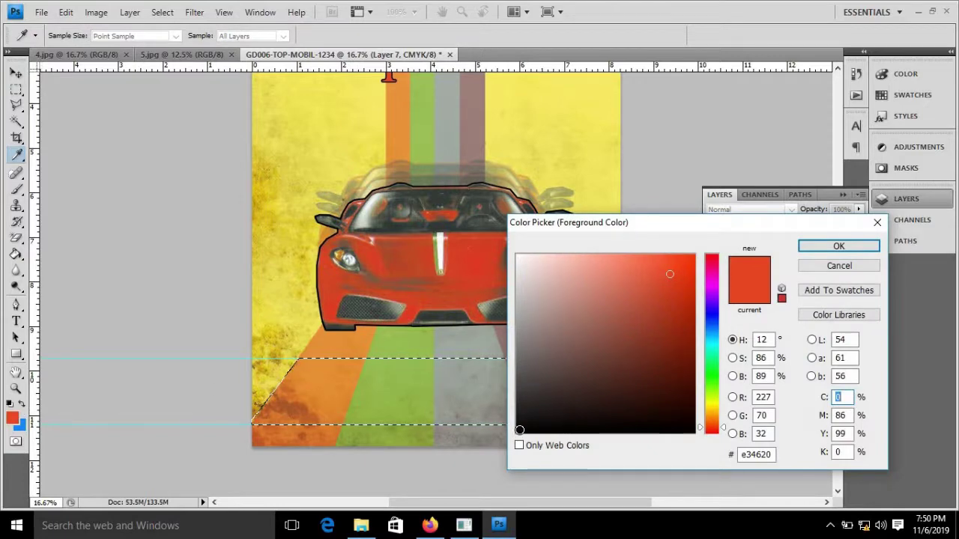
pyautogui.click(518, 429)
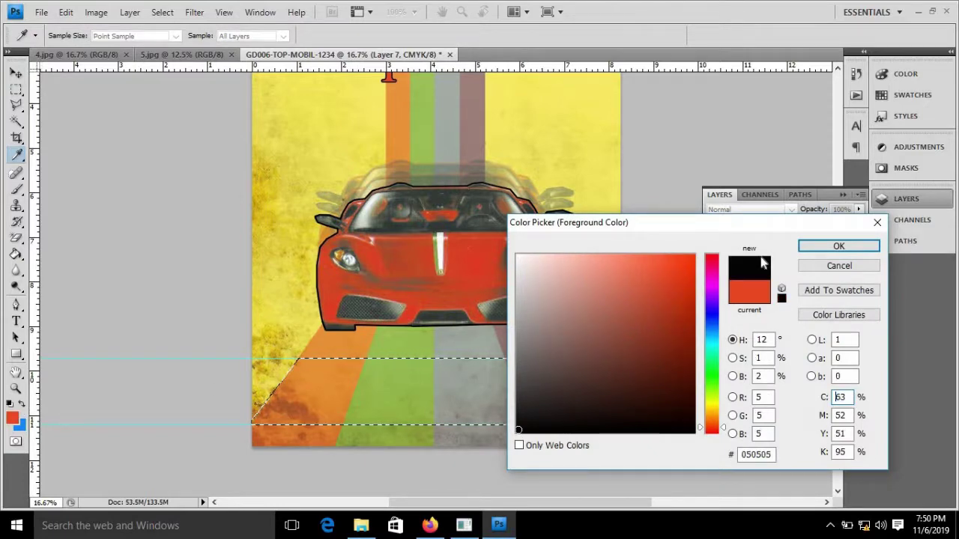
pyautogui.click(812, 247)
pyautogui.click(16, 255)
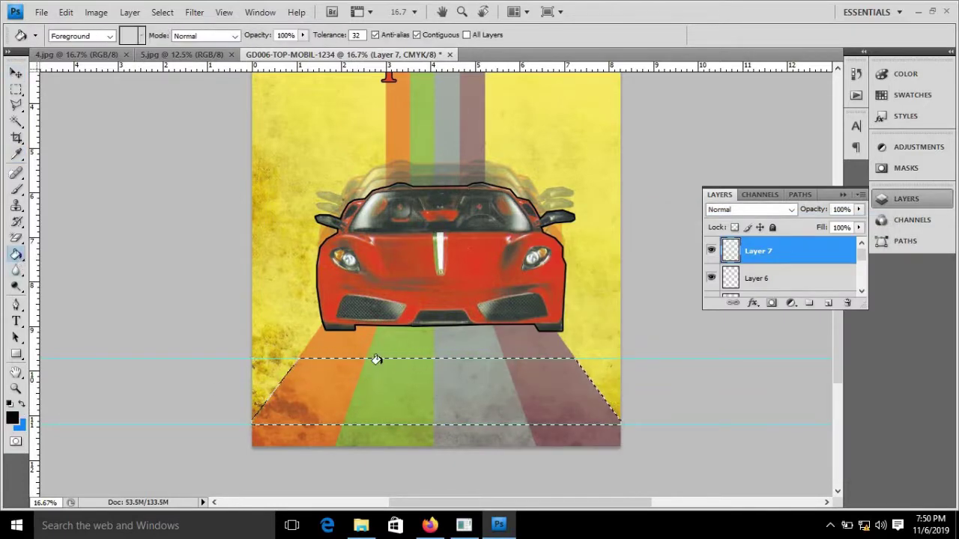
pyautogui.click(394, 380)
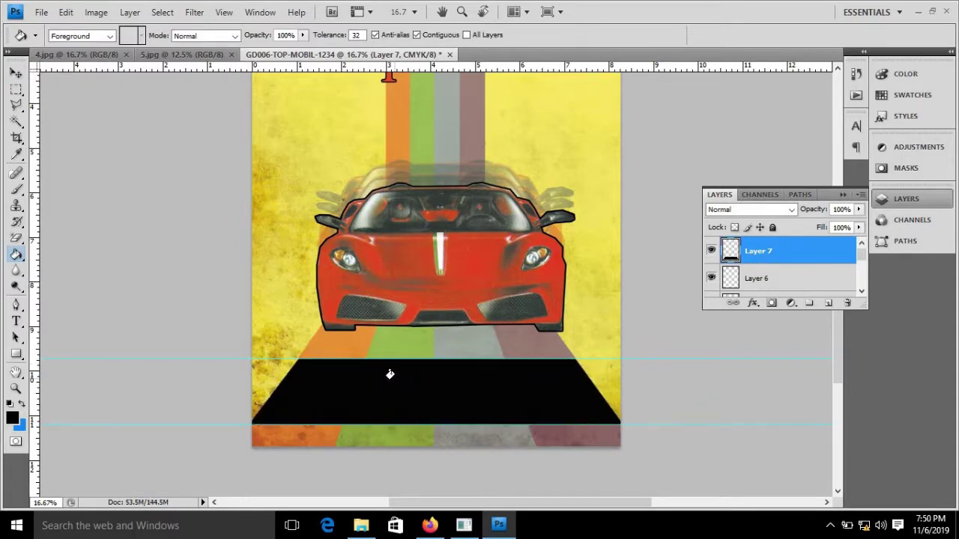
# Set the black band layer (Layer 7) to 67% opacity and 76% fill.
pyautogui.click(859, 209)
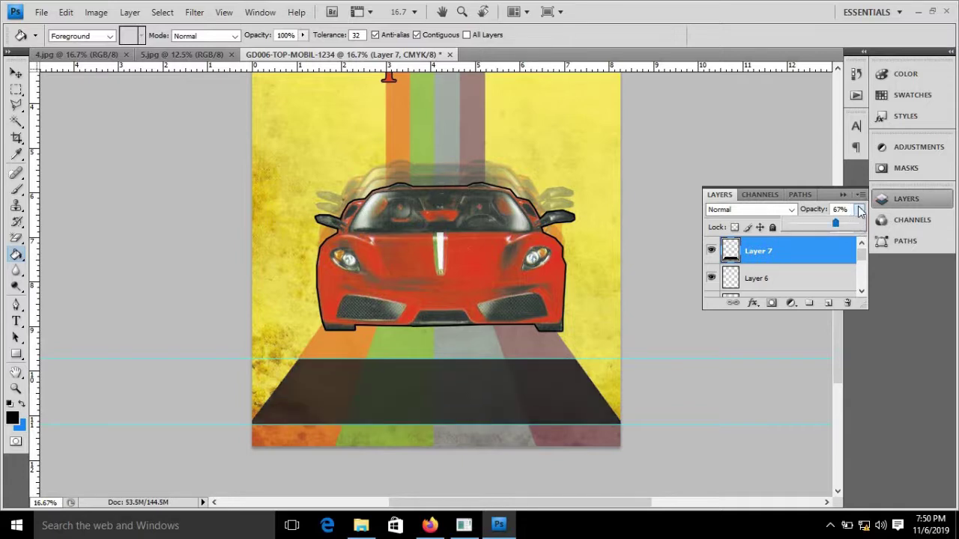
pyautogui.click(858, 227)
pyautogui.moveTo(859, 239); pyautogui.dragTo(845, 247)
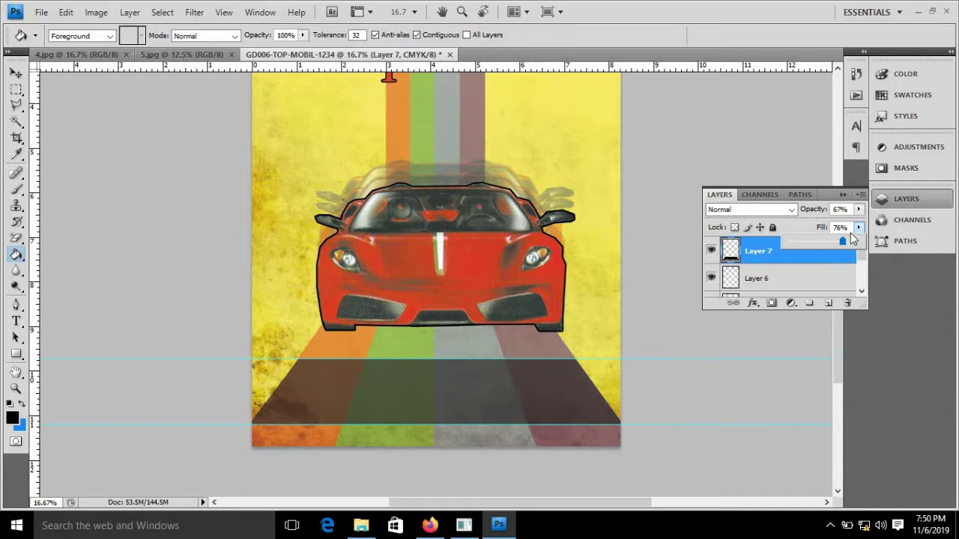
pyautogui.click(16, 75)
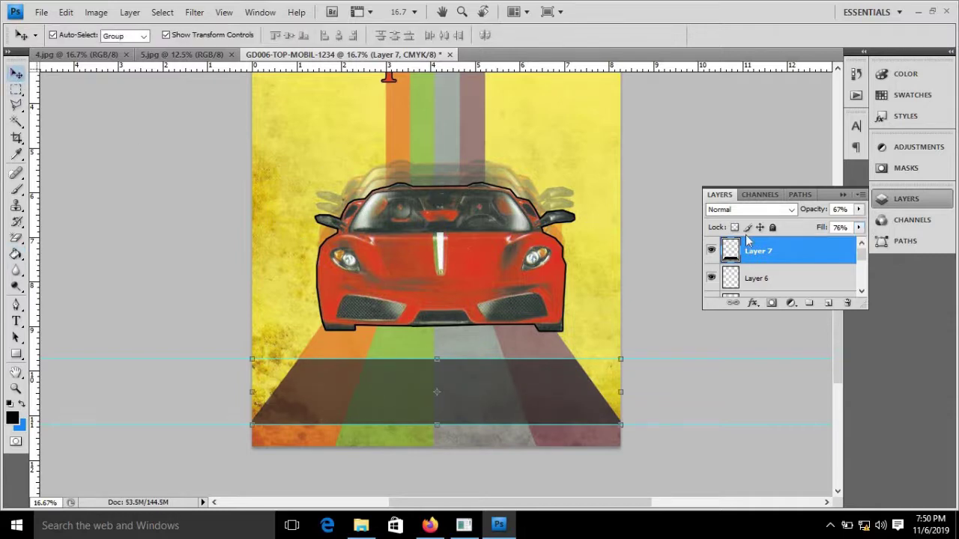
pyautogui.click(842, 195)
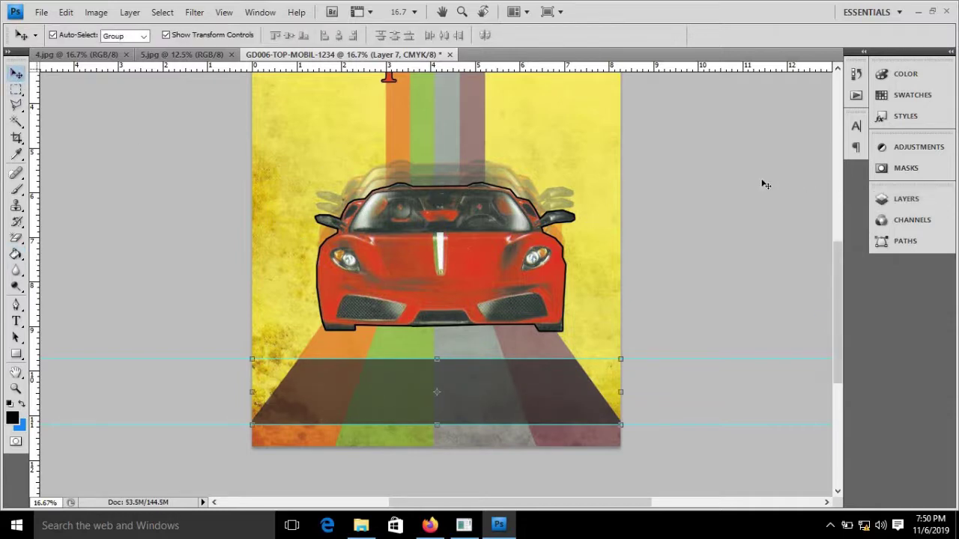
# Set the Shape 1 layer to 68% opacity and 82% fill.
pyautogui.moveTo(840, 270)
pyautogui.mouseDown()
pyautogui.moveTo(837, 227)
pyautogui.moveTo(834, 241)
pyautogui.mouseUp()
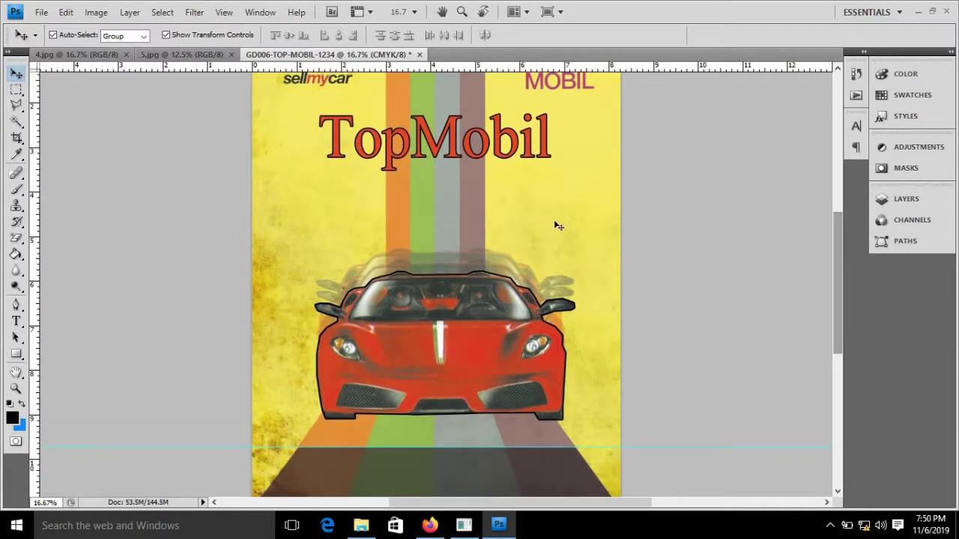
pyautogui.click(566, 218)
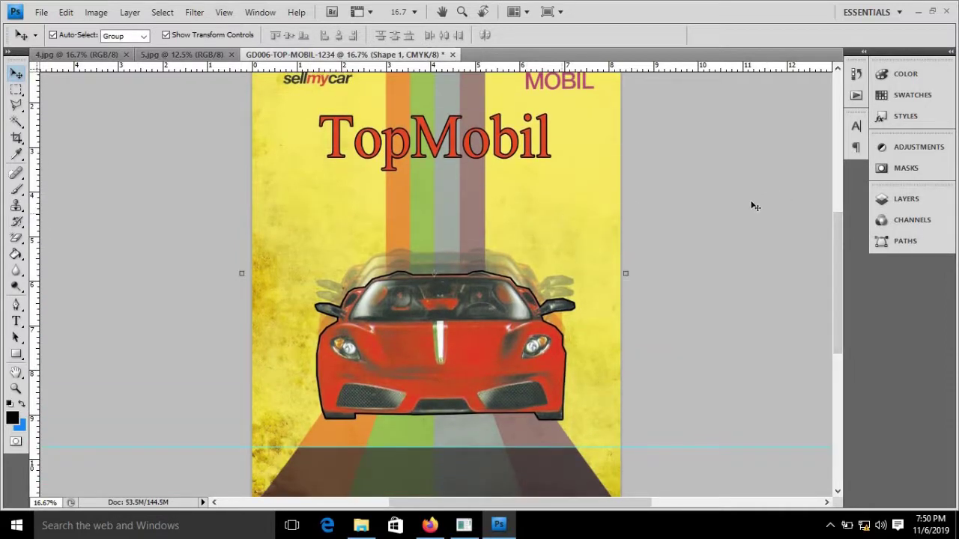
pyautogui.click(888, 199)
pyautogui.click(859, 210)
pyautogui.moveTo(860, 226); pyautogui.dragTo(838, 229)
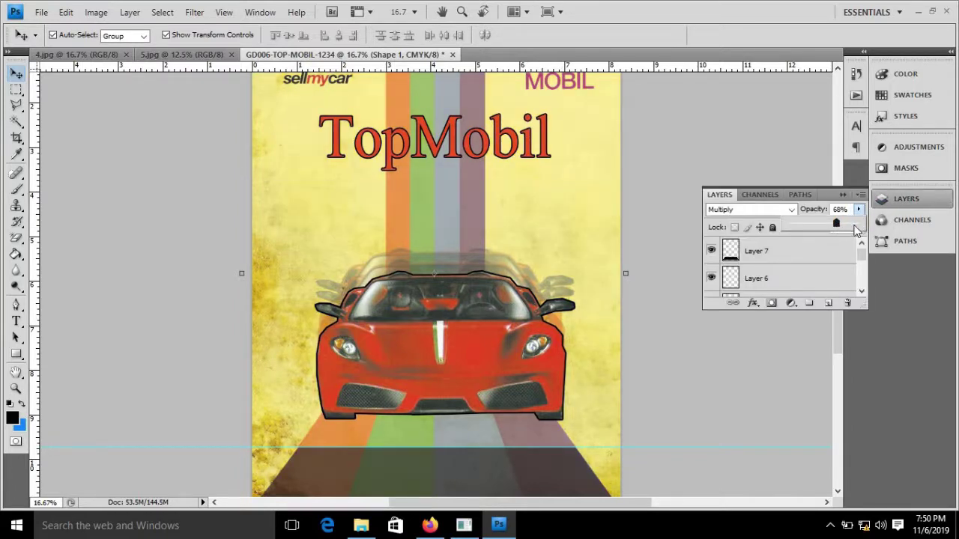
pyautogui.click(858, 210)
pyautogui.click(859, 227)
pyautogui.moveTo(860, 249); pyautogui.dragTo(849, 250)
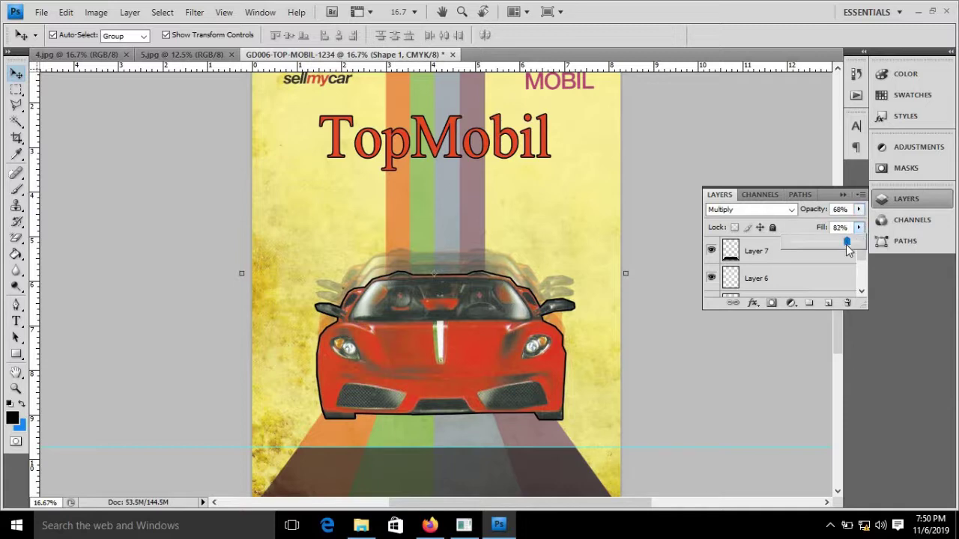
pyautogui.click(843, 194)
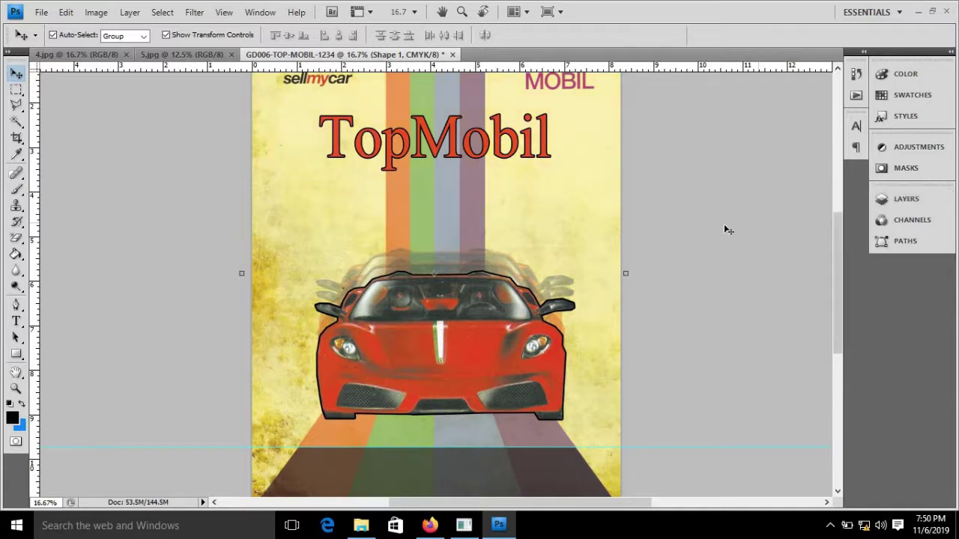
# Switch to the 5.jpg reference and zoom in on its bottom promo text.
pyautogui.click(190, 60)
pyautogui.press('Up')
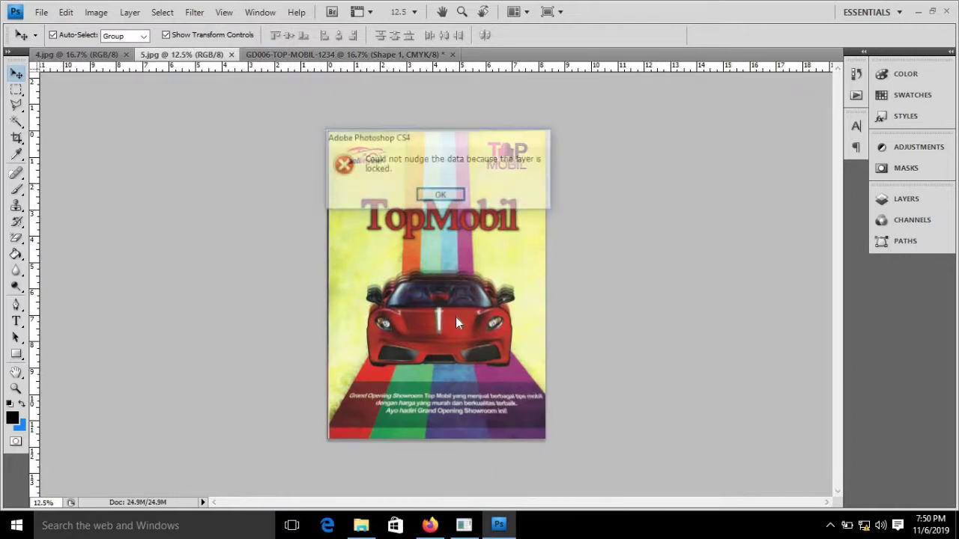
pyautogui.click(440, 195)
pyautogui.hotkey('ctrl', '+')
pyautogui.hotkey('ctrl', '+')
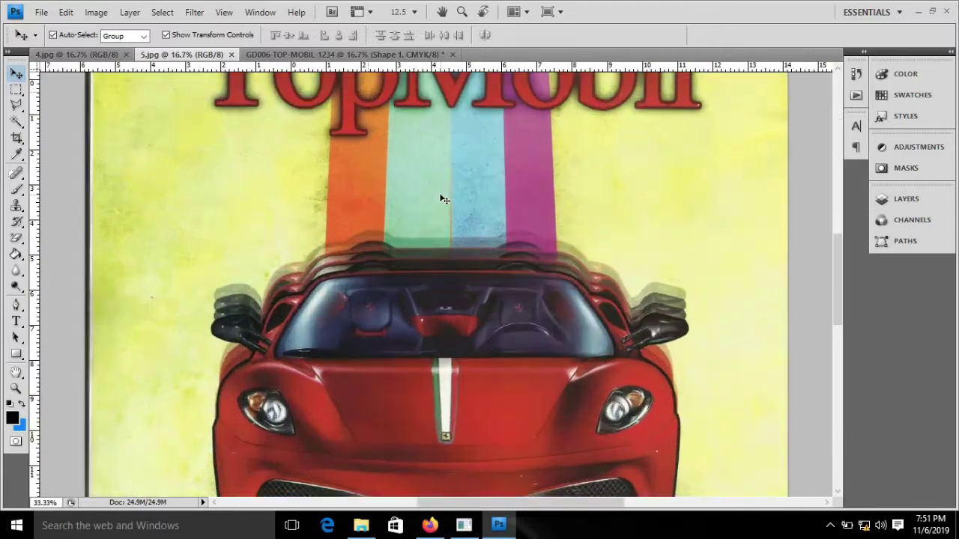
pyautogui.moveTo(838, 251); pyautogui.dragTo(854, 356)
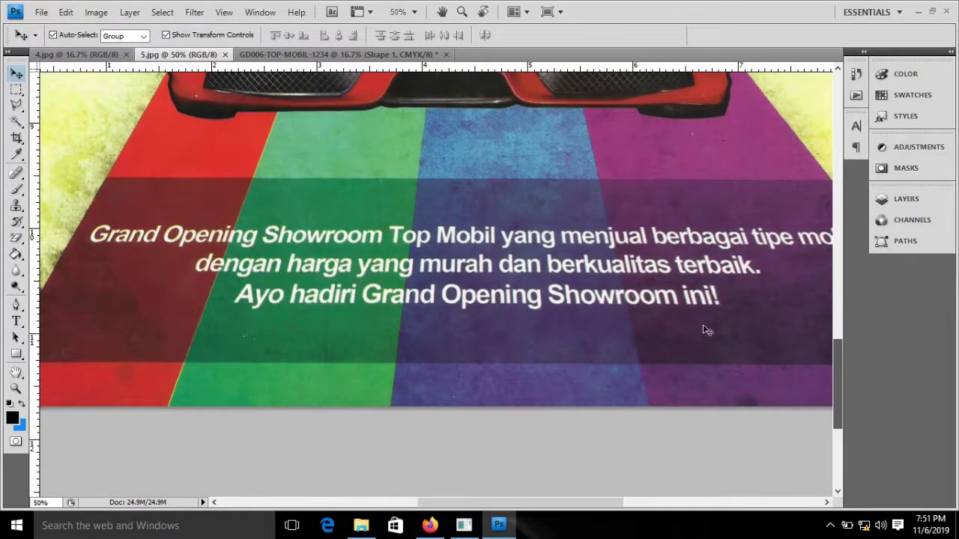
# Set the Type tool's text colour to white and font to Arial.
pyautogui.click(15, 322)
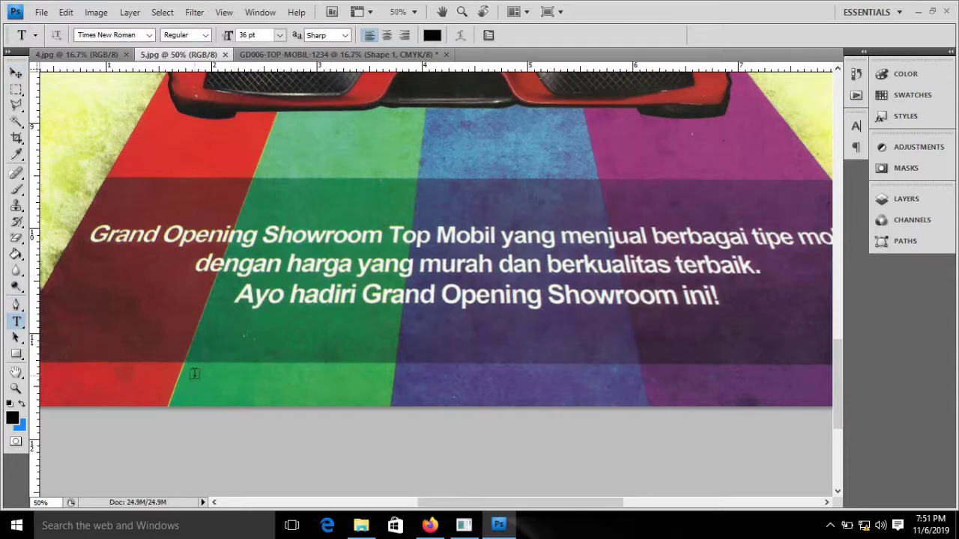
pyautogui.click(431, 35)
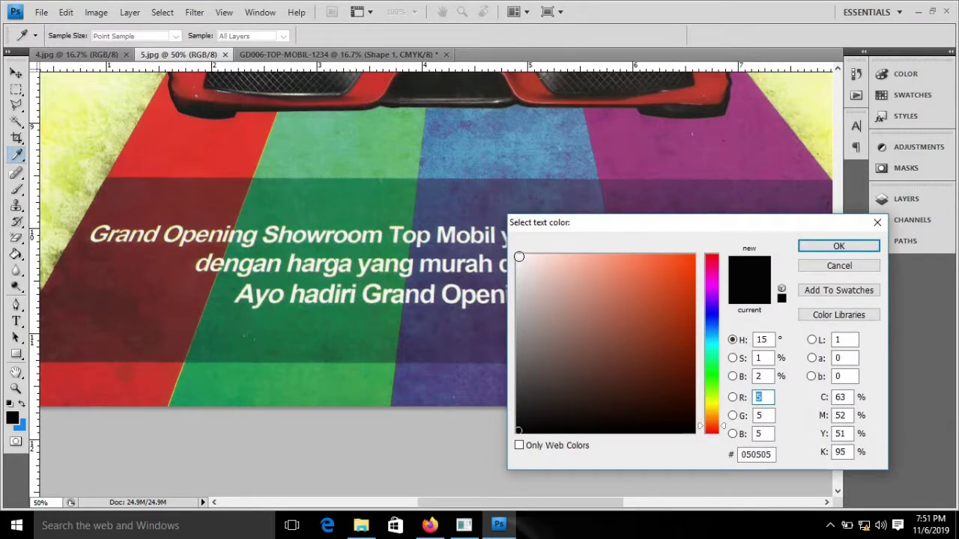
pyautogui.click(519, 257)
pyautogui.click(838, 246)
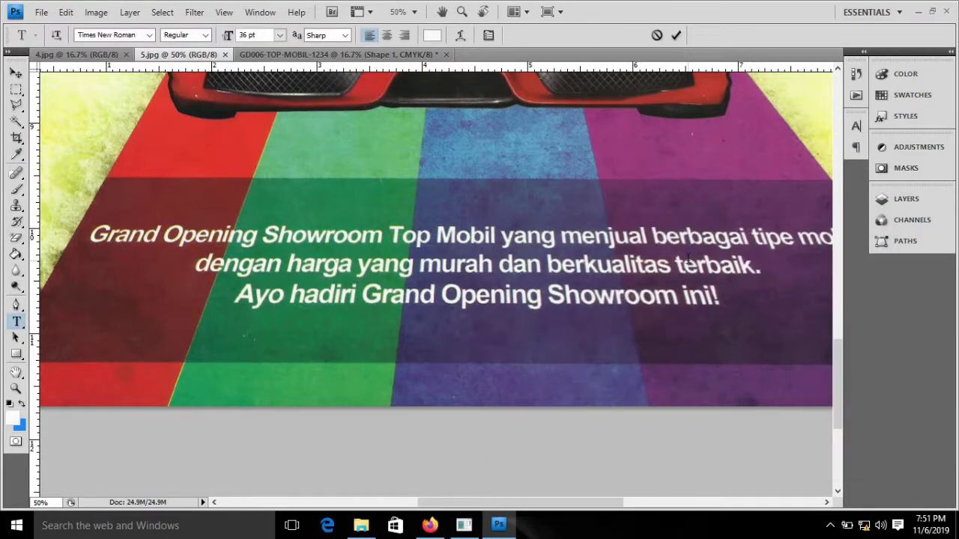
pyautogui.click(149, 36)
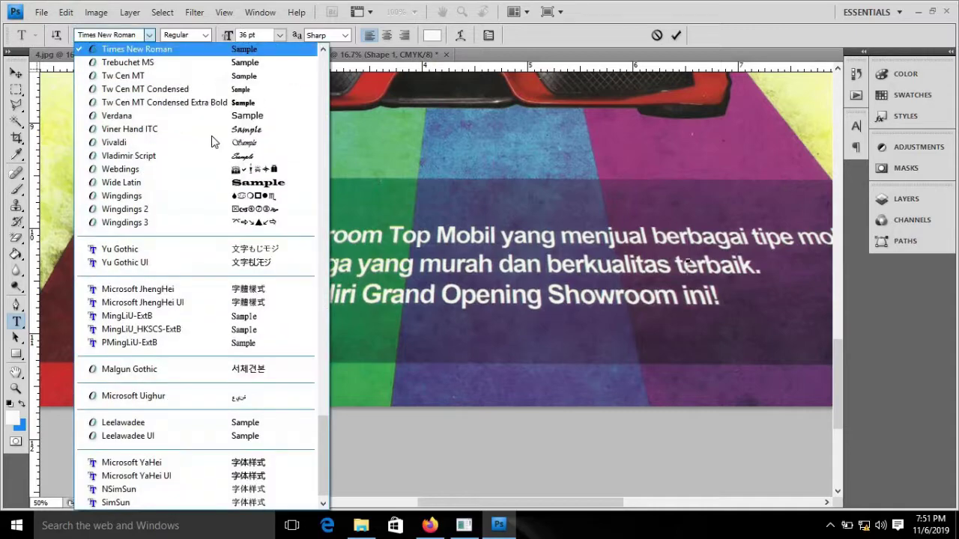
pyautogui.moveTo(320, 430); pyautogui.dragTo(193, 75)
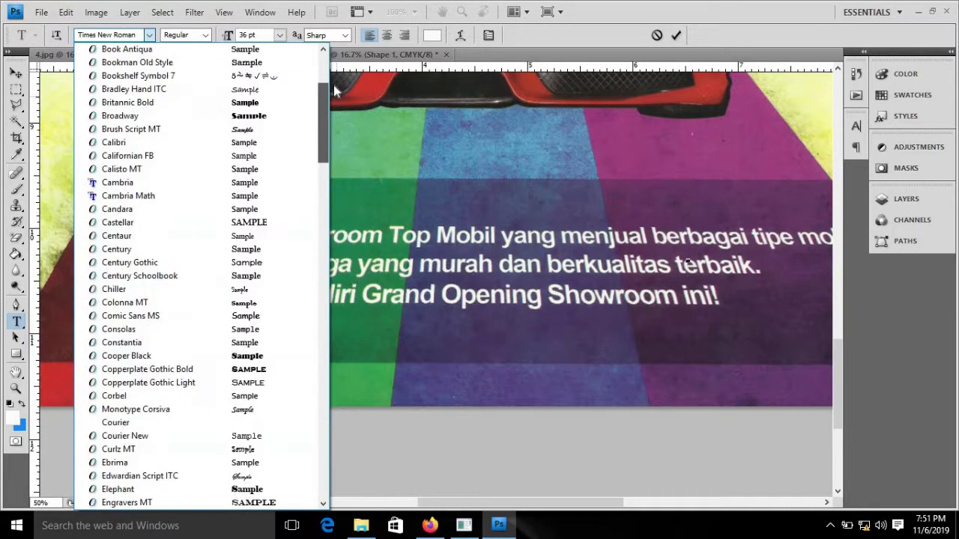
pyautogui.click(193, 75)
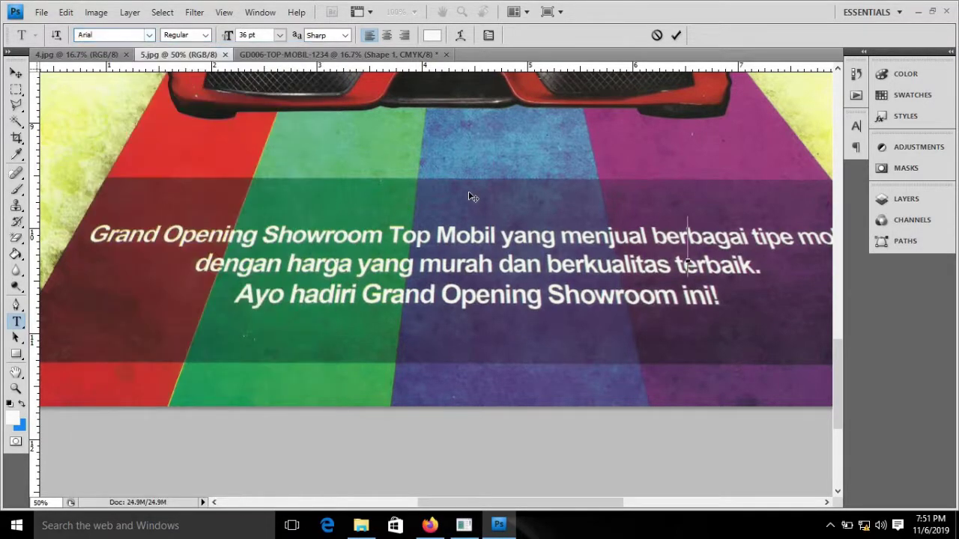
pyautogui.click(16, 337)
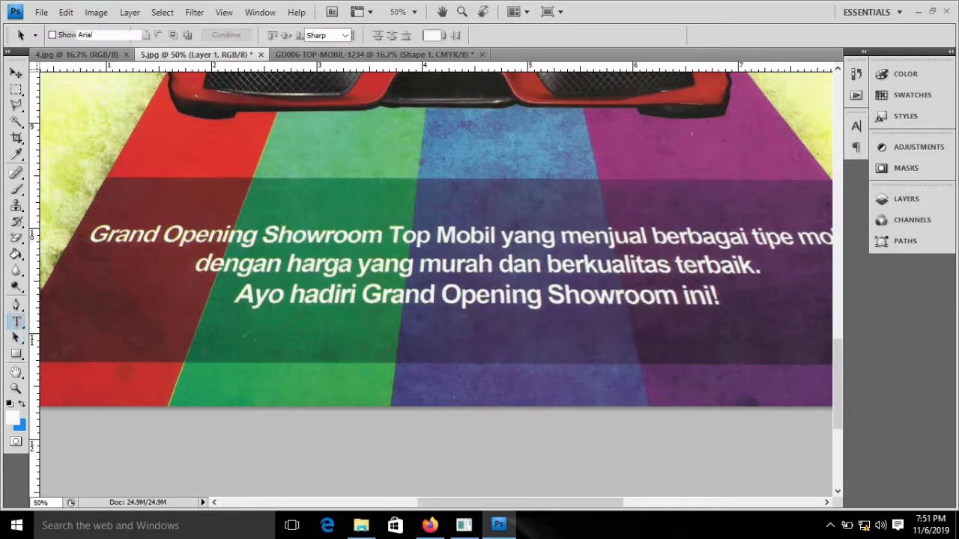
# Type an 18 pt line 'Grand Opening Showroom TopMobil yang menjual berbaga' in the bottom band.
pyautogui.click(16, 322)
pyautogui.click(128, 343)
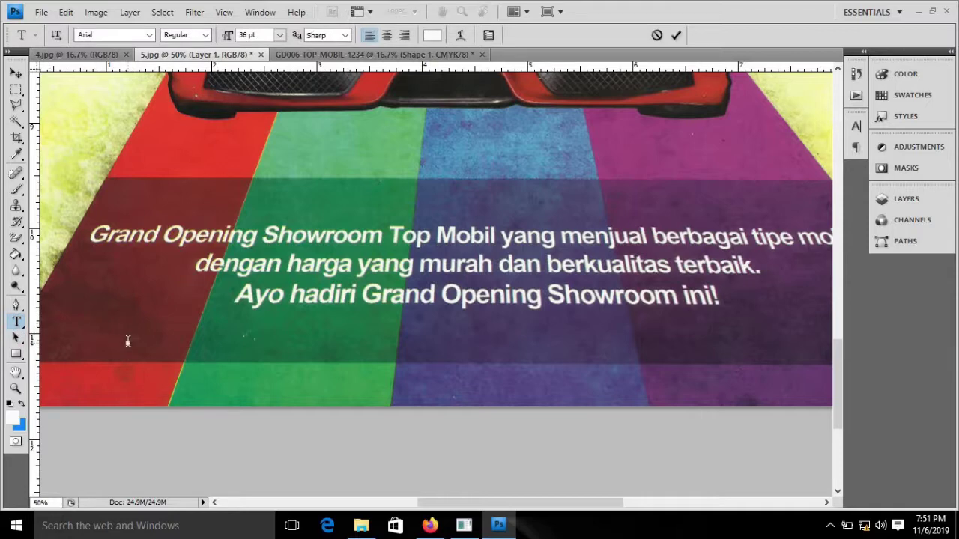
pyautogui.write('Gra')
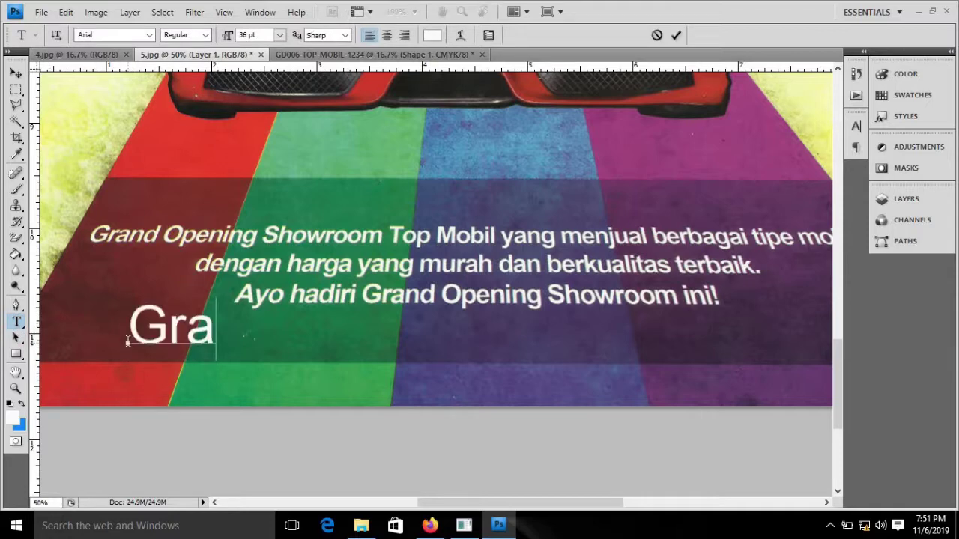
pyautogui.write('nd')
pyautogui.hotkey('ctrl', 'a')
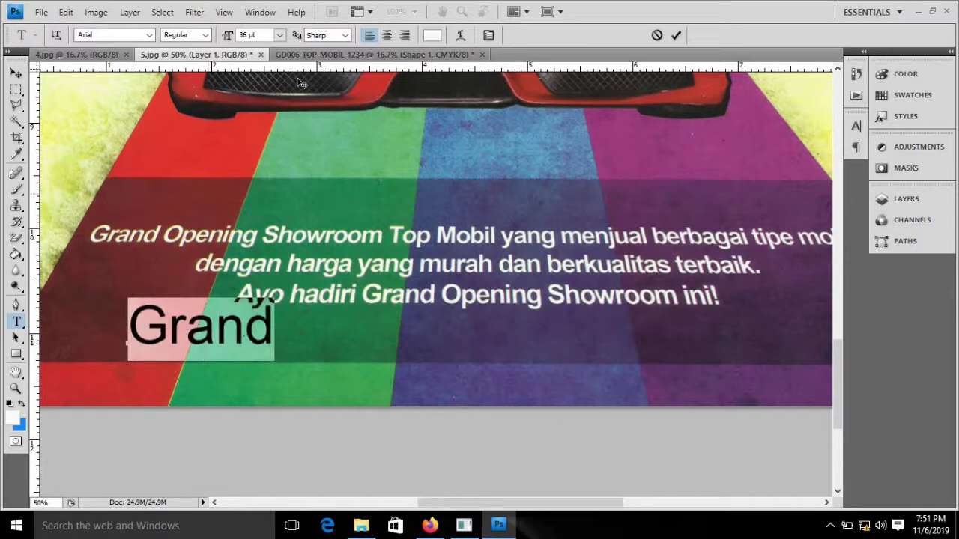
pyautogui.click(280, 35)
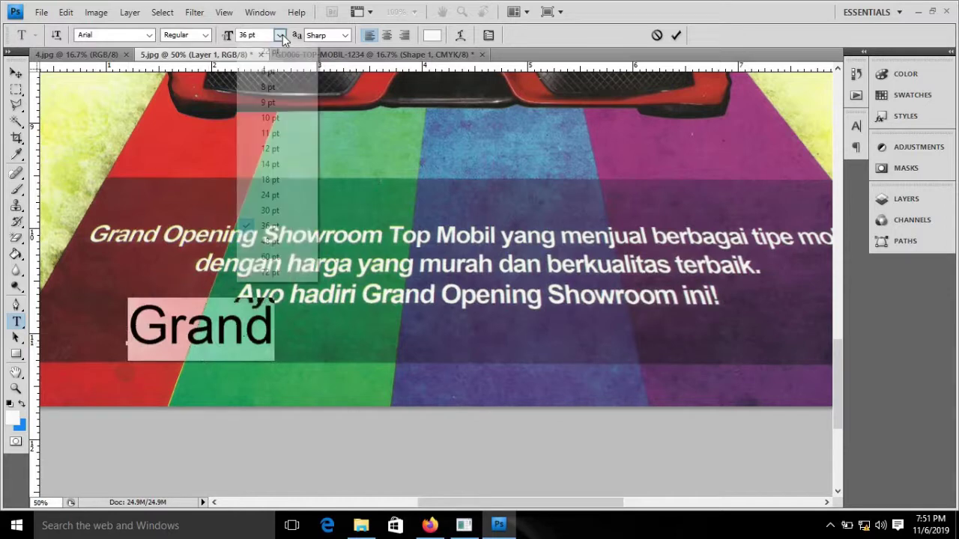
pyautogui.click(289, 193)
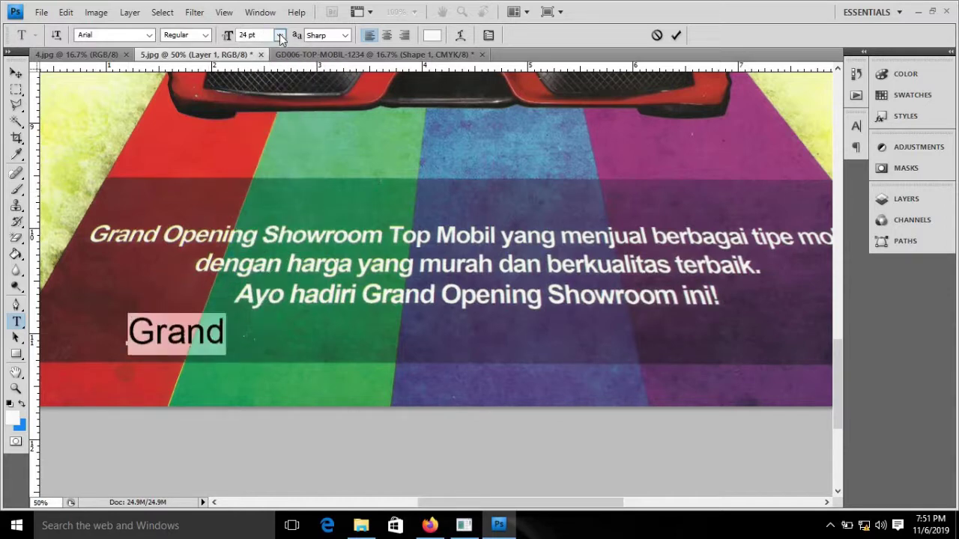
pyautogui.click(280, 35)
pyautogui.click(294, 180)
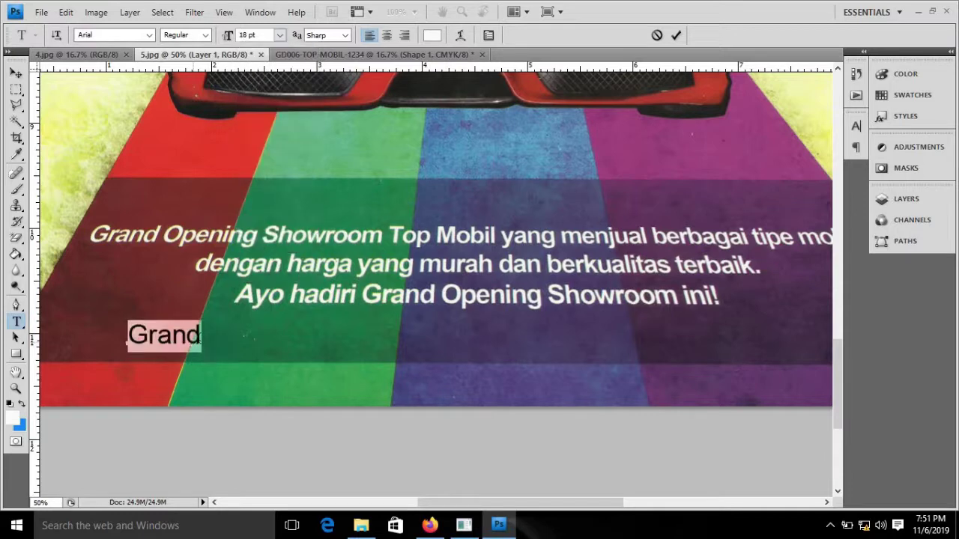
pyautogui.press('Right')
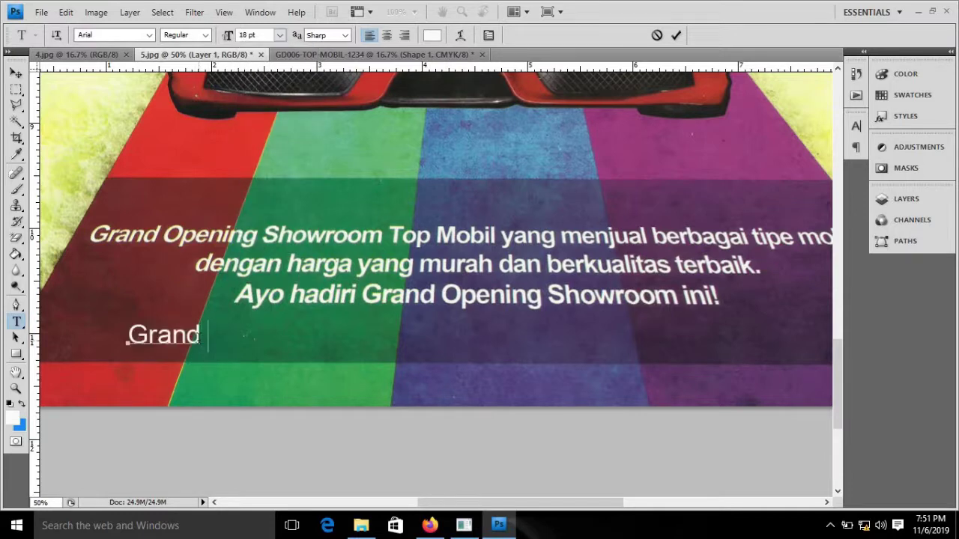
pyautogui.write('Opening ')
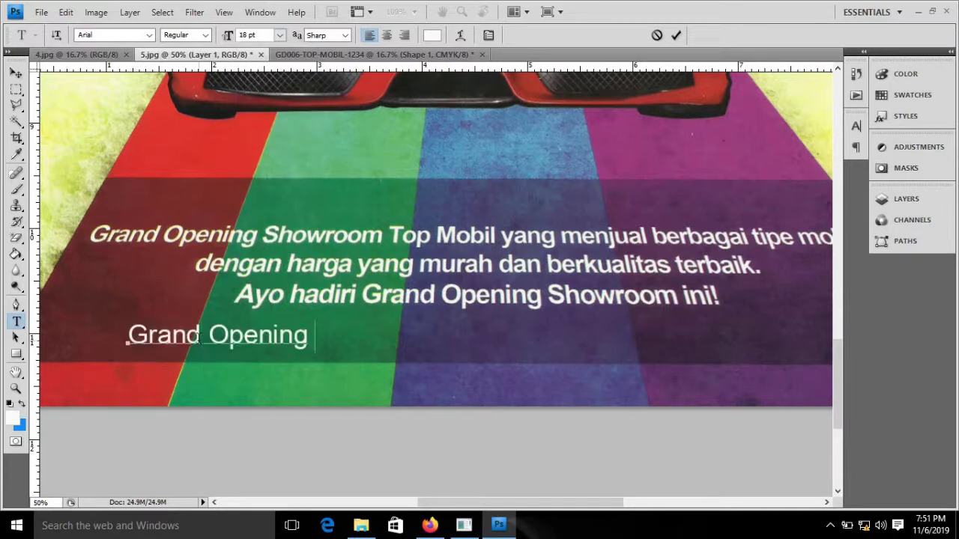
pyautogui.write('Show')
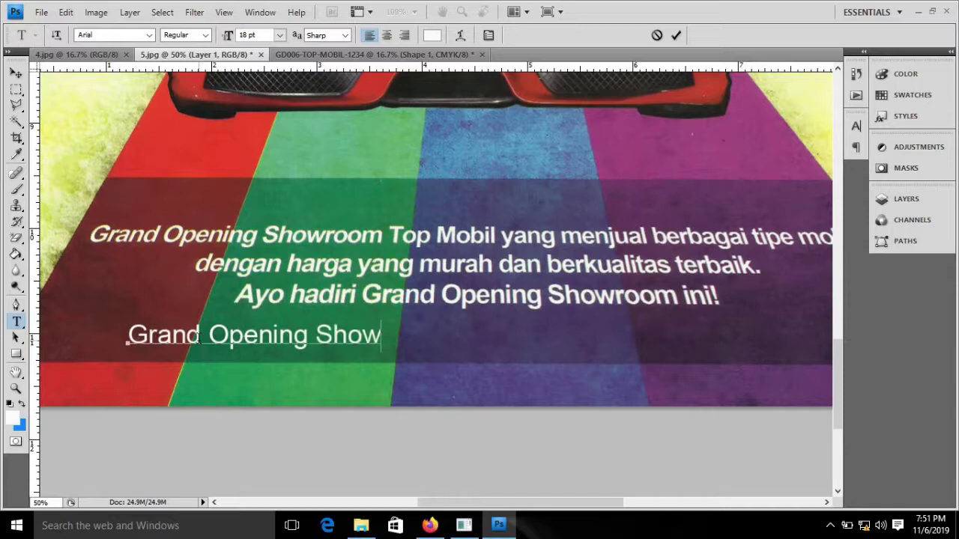
pyautogui.write('room T')
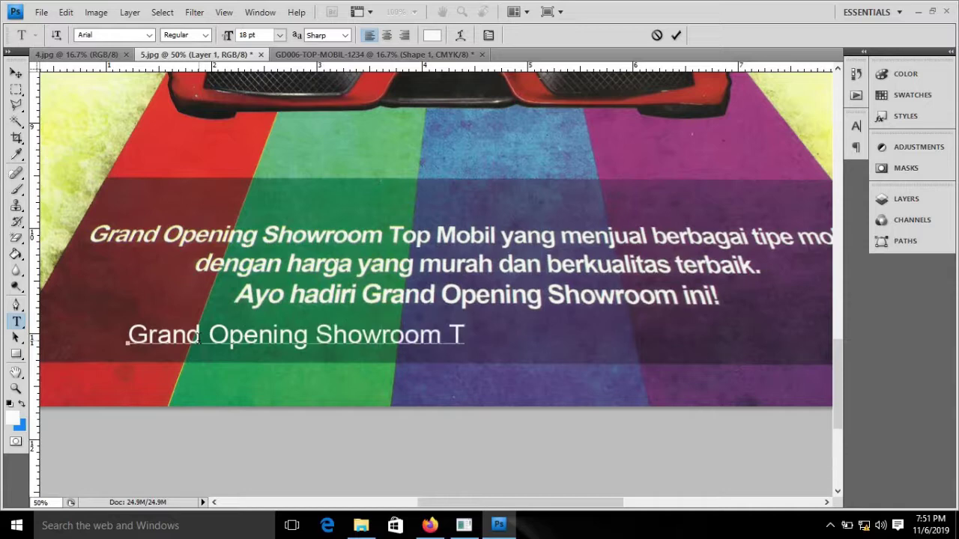
pyautogui.write('op Mobil')
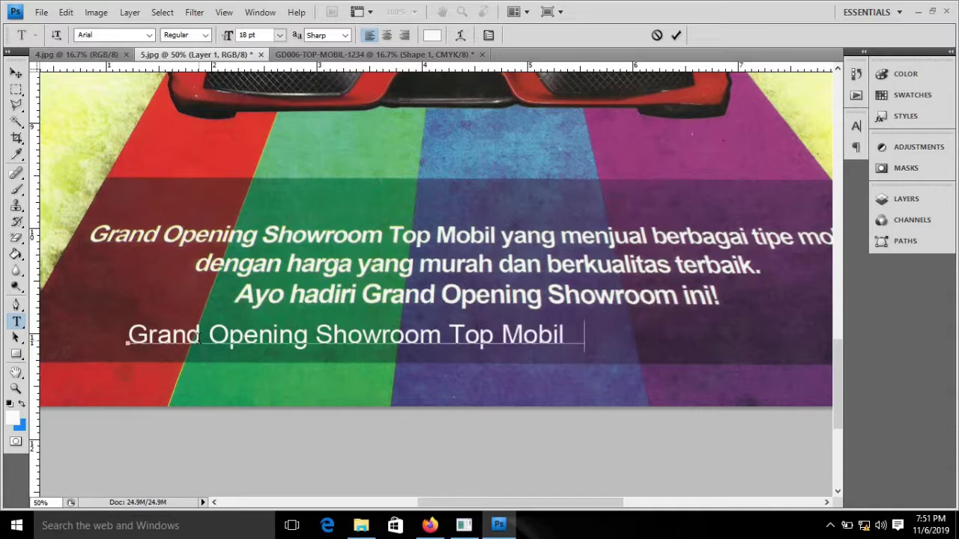
pyautogui.write(' yang')
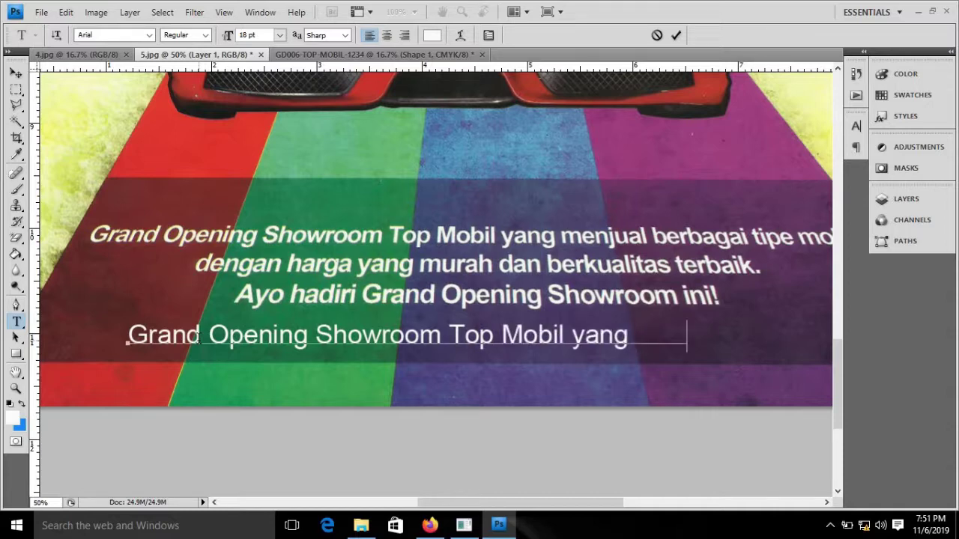
pyautogui.write(' menjual')
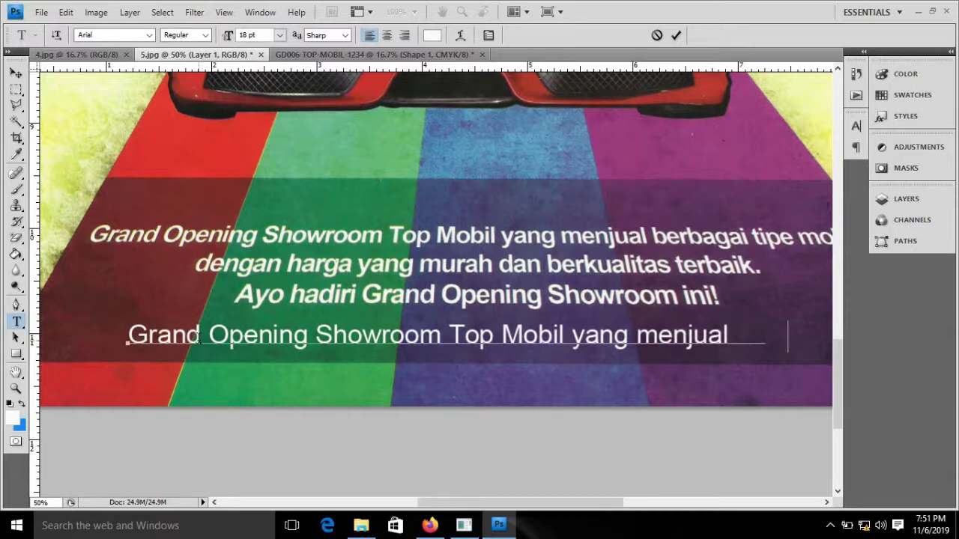
pyautogui.write('       berbaga')
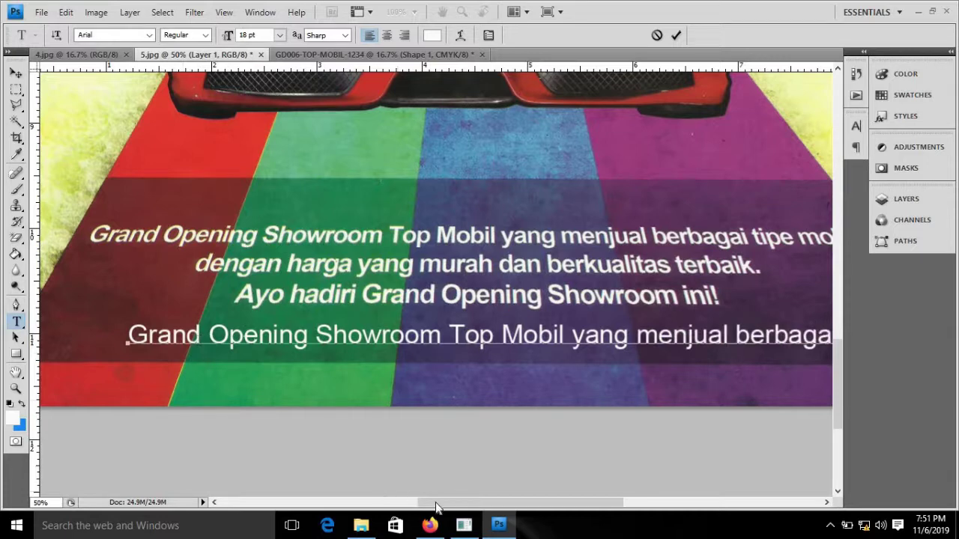
pyautogui.moveTo(436, 502); pyautogui.dragTo(468, 503)
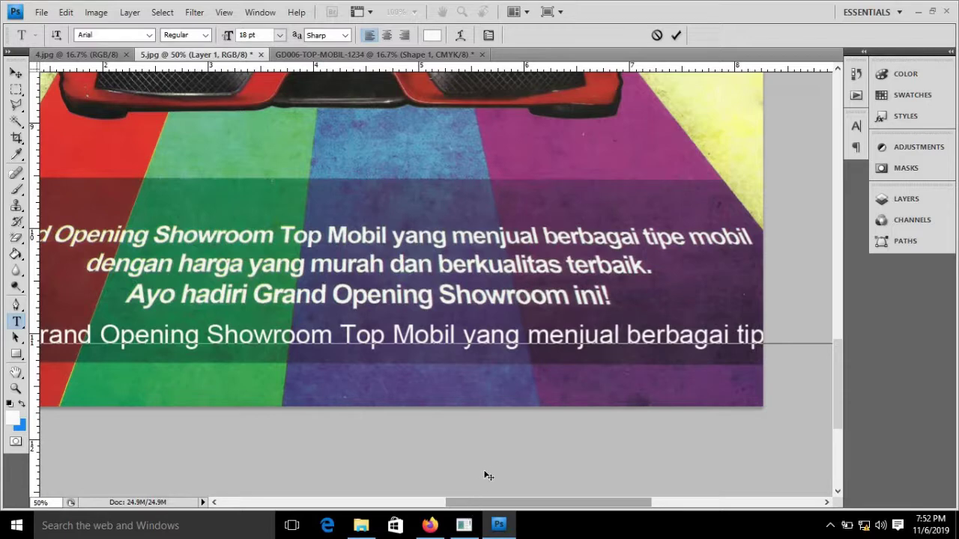
# Centre-align the new text line and commit it.
pyautogui.hotkey('ctrl', 'a')
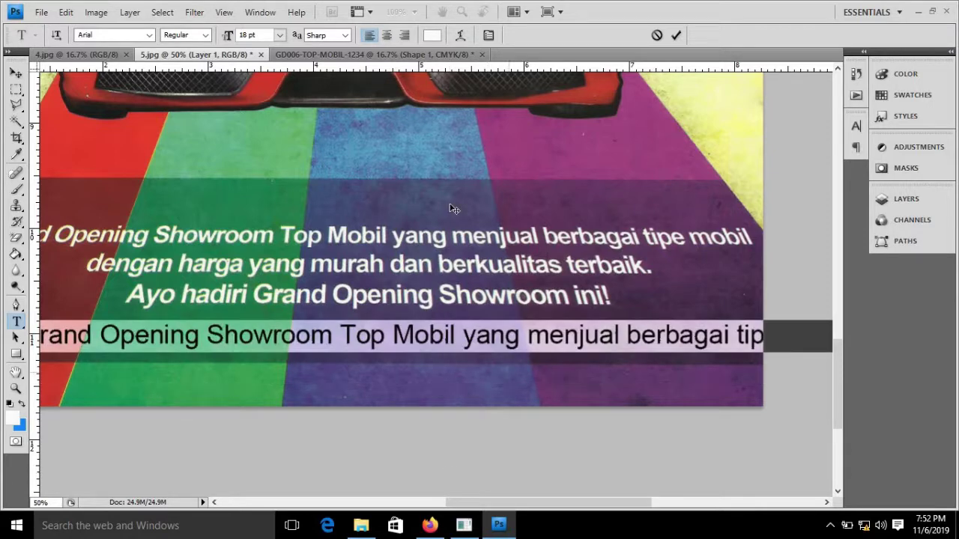
pyautogui.click(388, 35)
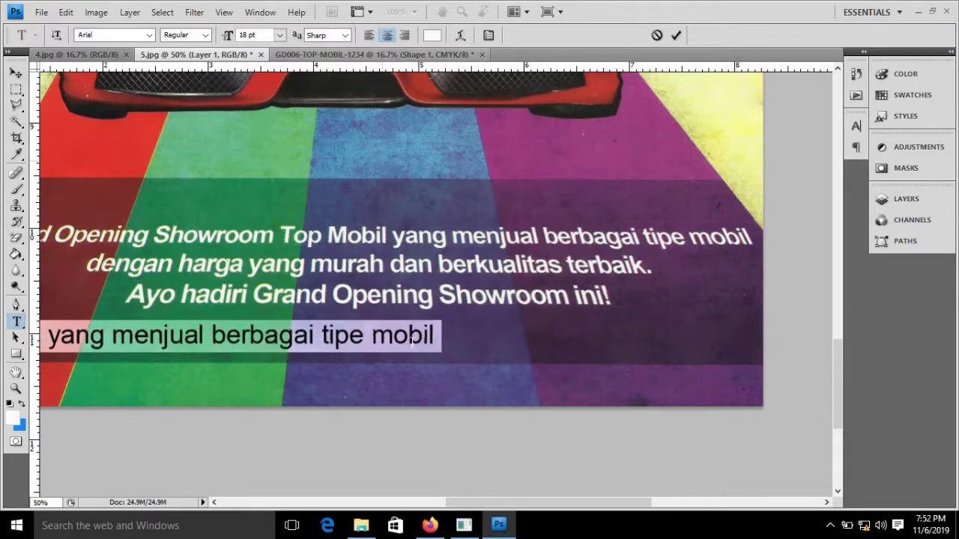
pyautogui.moveTo(524, 502); pyautogui.dragTo(470, 502)
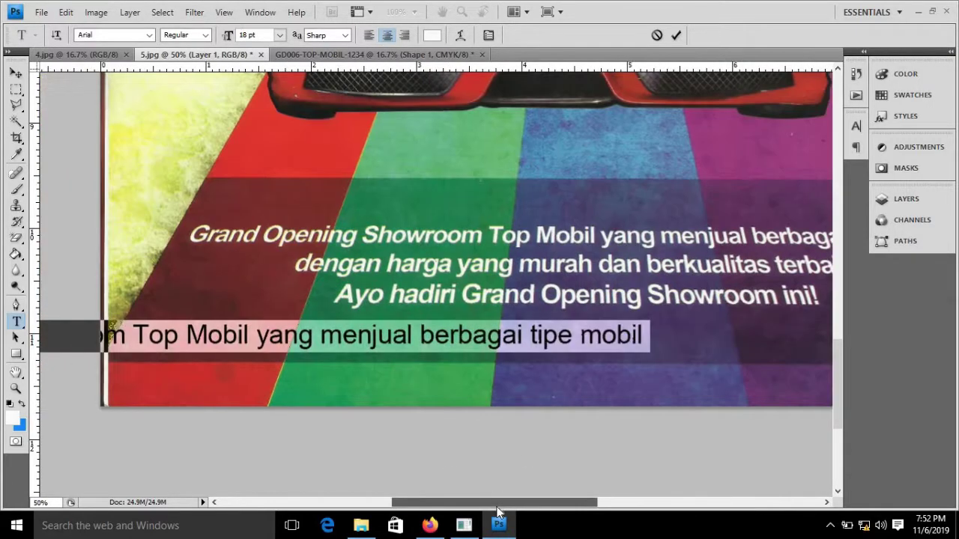
pyautogui.click(16, 73)
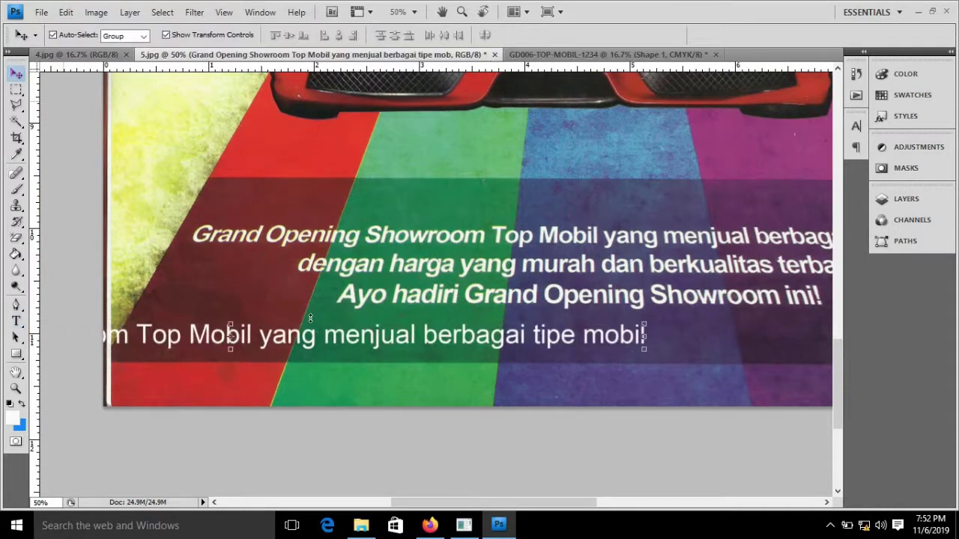
# Shift the text line right under the existing paragraph and resume editing it.
pyautogui.moveTo(319, 339); pyautogui.dragTo(566, 337)
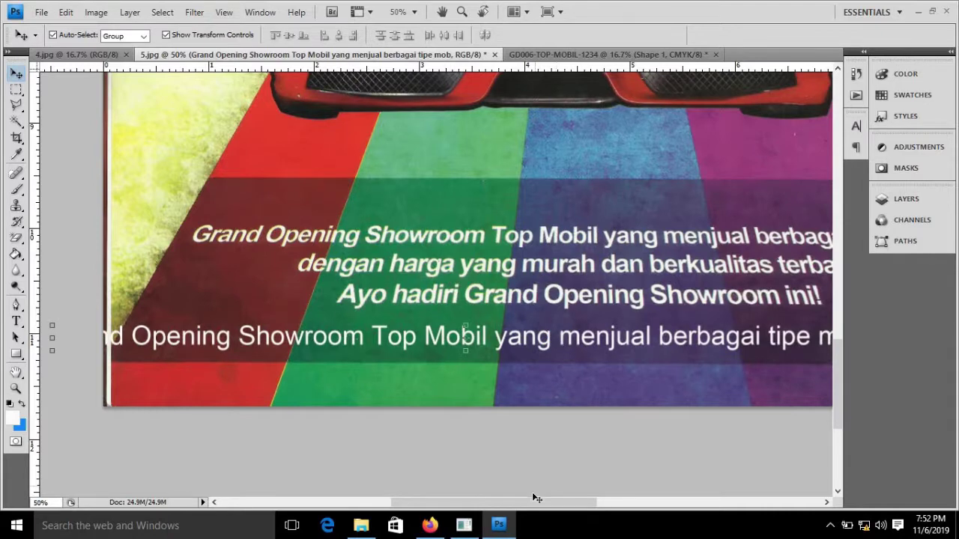
pyautogui.moveTo(536, 498); pyautogui.dragTo(573, 498)
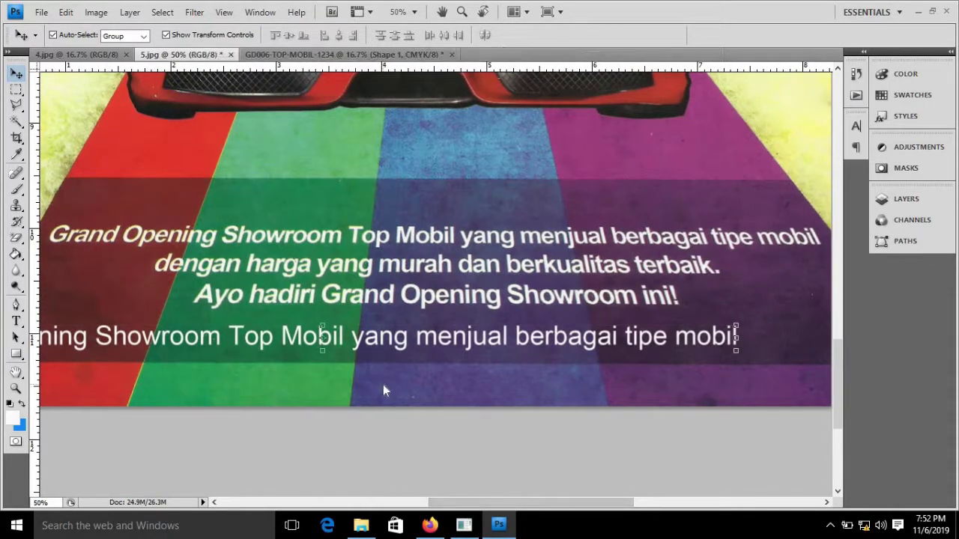
pyautogui.click(383, 385)
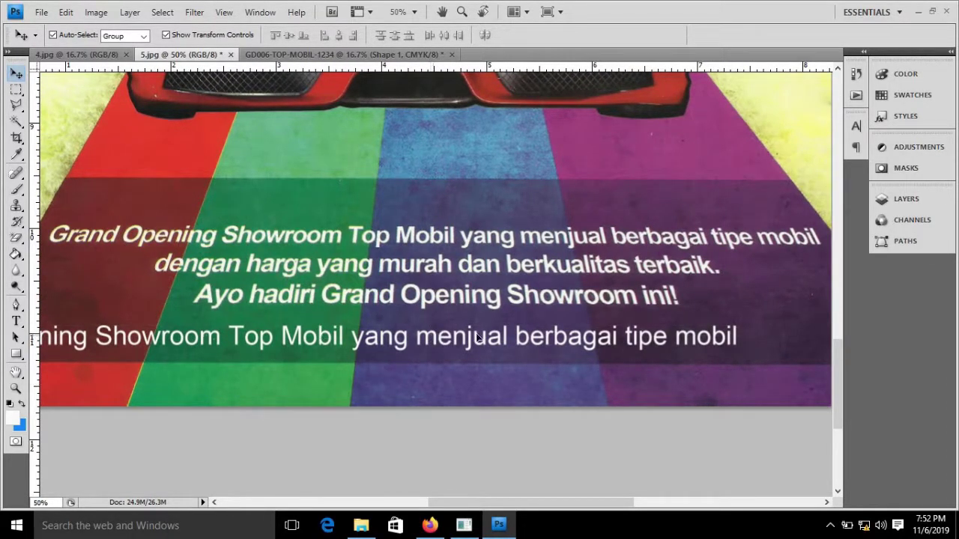
pyautogui.moveTo(477, 337); pyautogui.dragTo(566, 337)
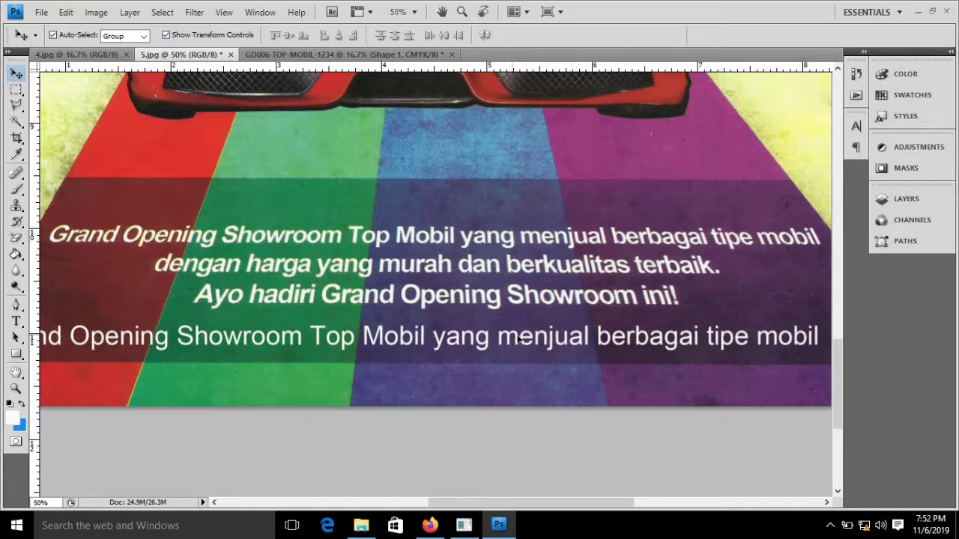
pyautogui.click(16, 322)
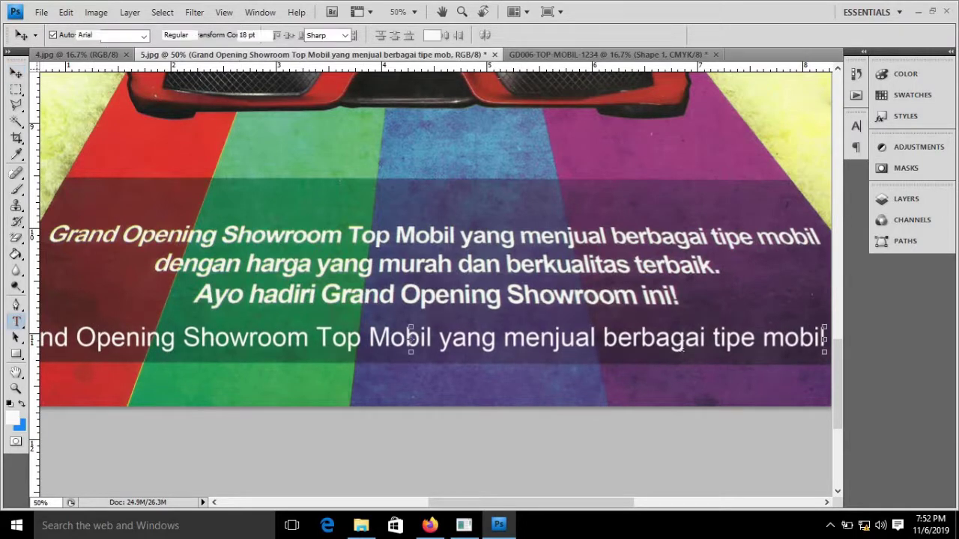
pyautogui.click(821, 337)
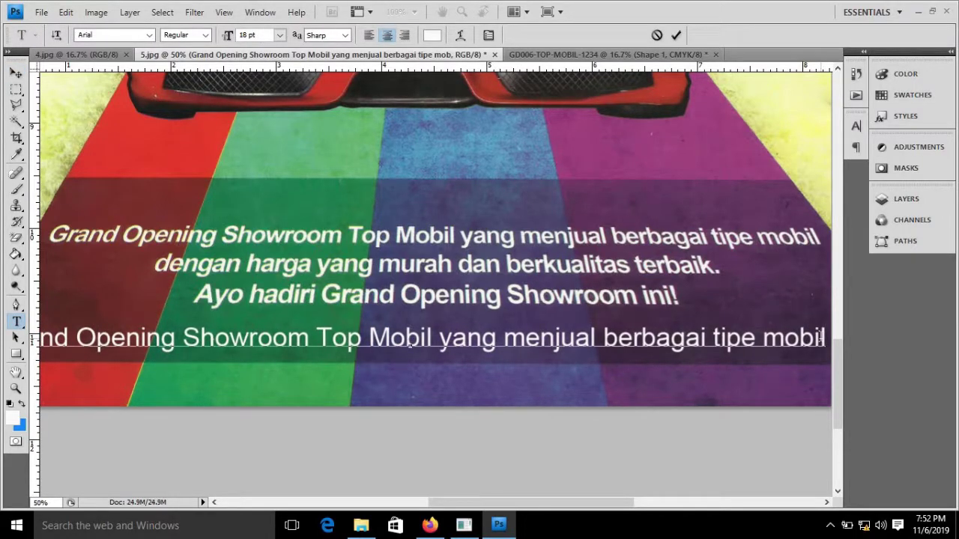
# Add 'dengan harga yang murah dan berkualitas terbaik' and 'Ayo hadiri Grand Opening Showroom ini!'.
pyautogui.write('dengan')
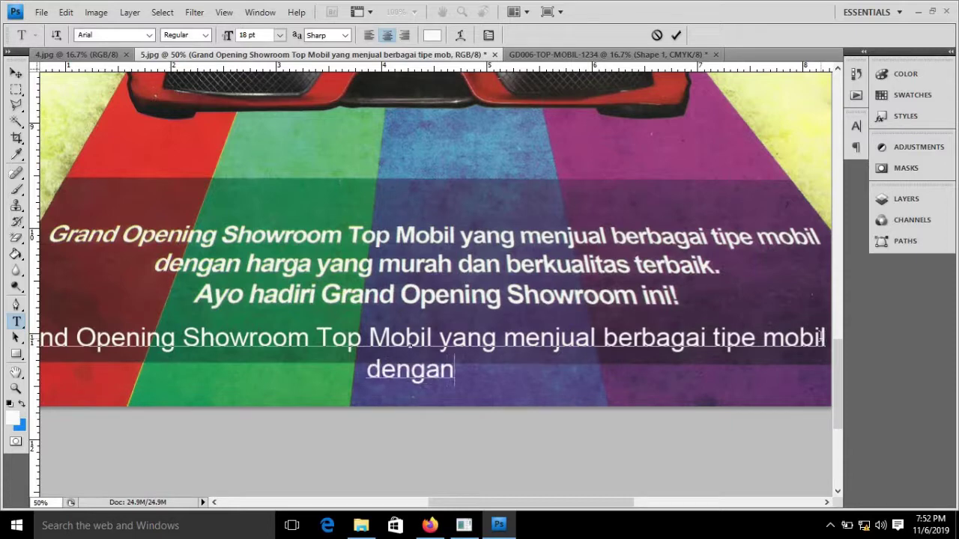
pyautogui.write(' harga ')
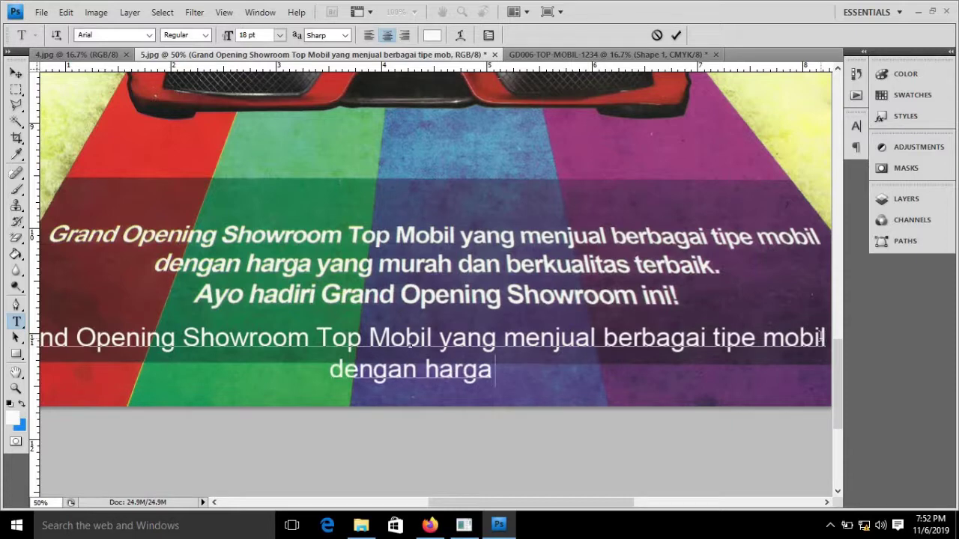
pyautogui.write('yang mu')
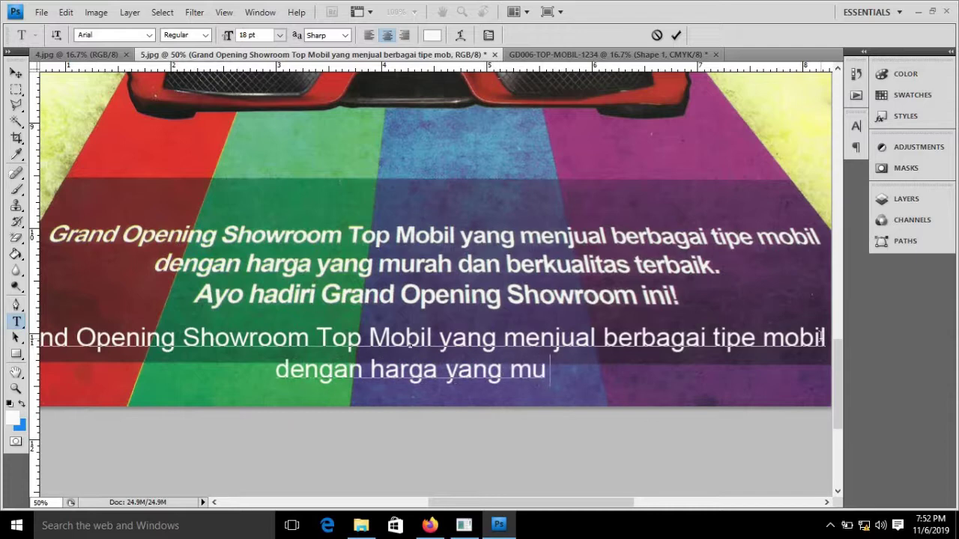
pyautogui.write('rahg')
pyautogui.press('BackSpace')
pyautogui.write('harga')
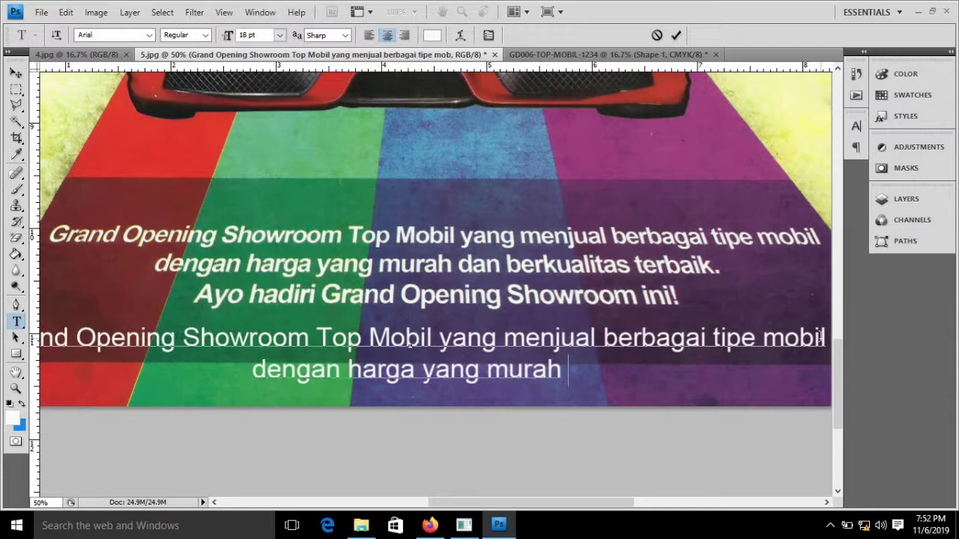
pyautogui.write(' yang murah ')
pyautogui.write('dan berkualitas ')
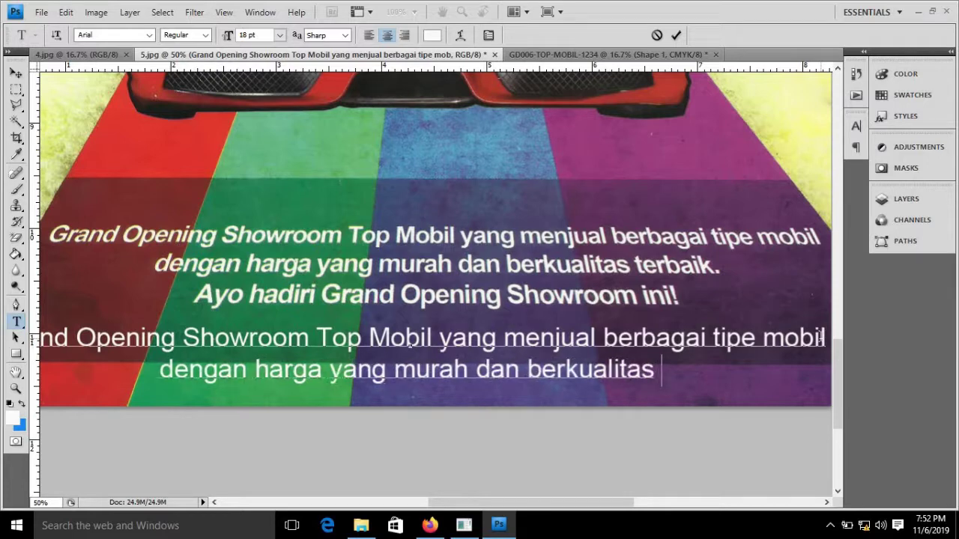
pyautogui.write('terba')
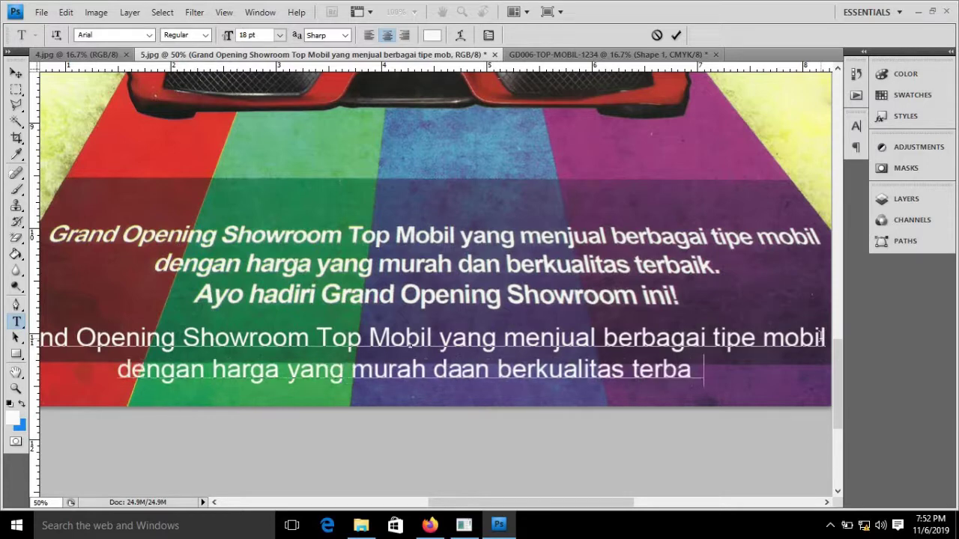
pyautogui.write('iki')
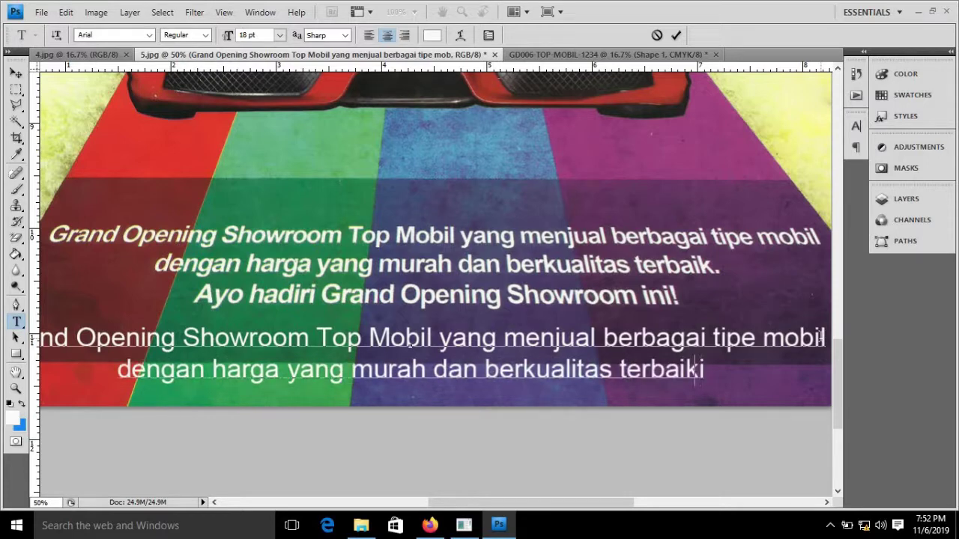
pyautogui.press('BackSpace')
pyautogui.press('BackSpace')
pyautogui.press('Delete')
pyautogui.write('i')
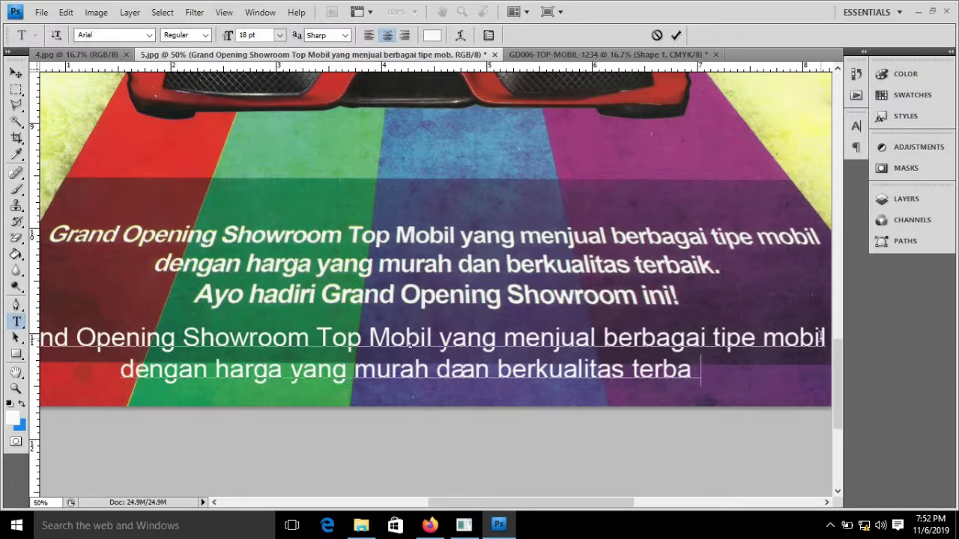
pyautogui.write('k ')
pyautogui.write('A')
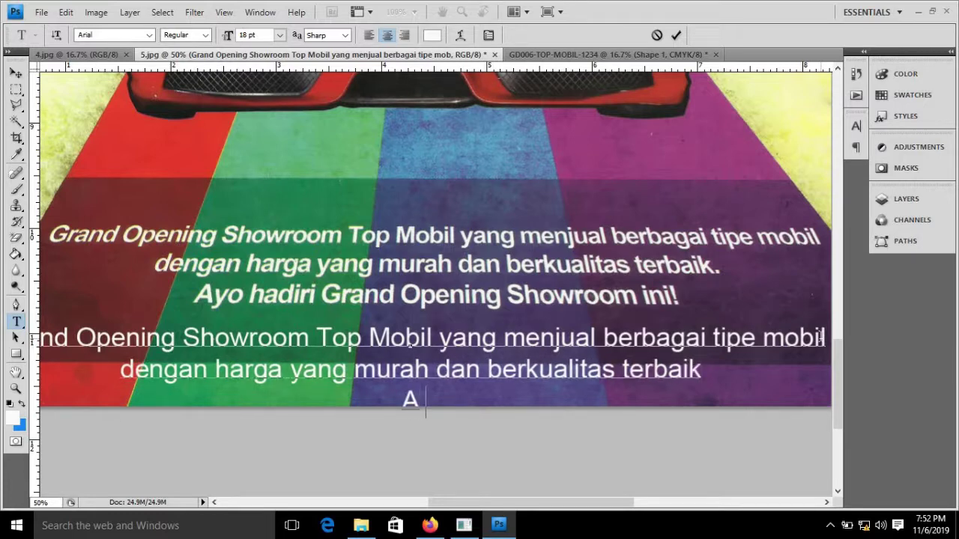
pyautogui.write('yo hadiri')
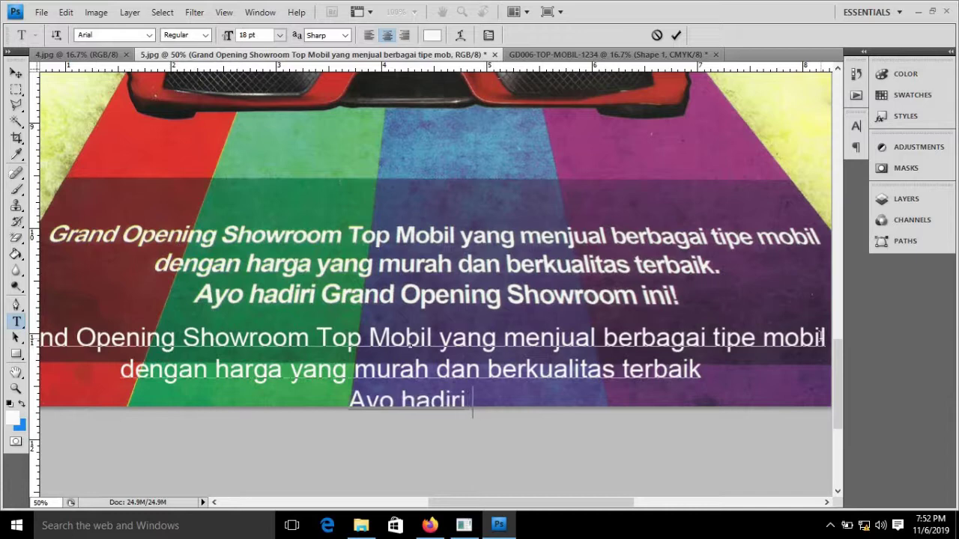
pyautogui.write('Grand')
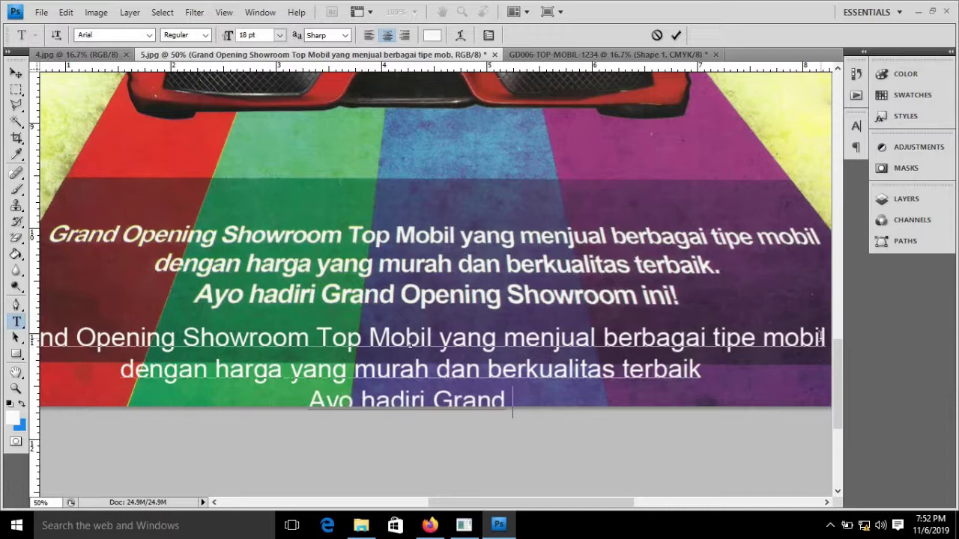
pyautogui.write(' Opening ')
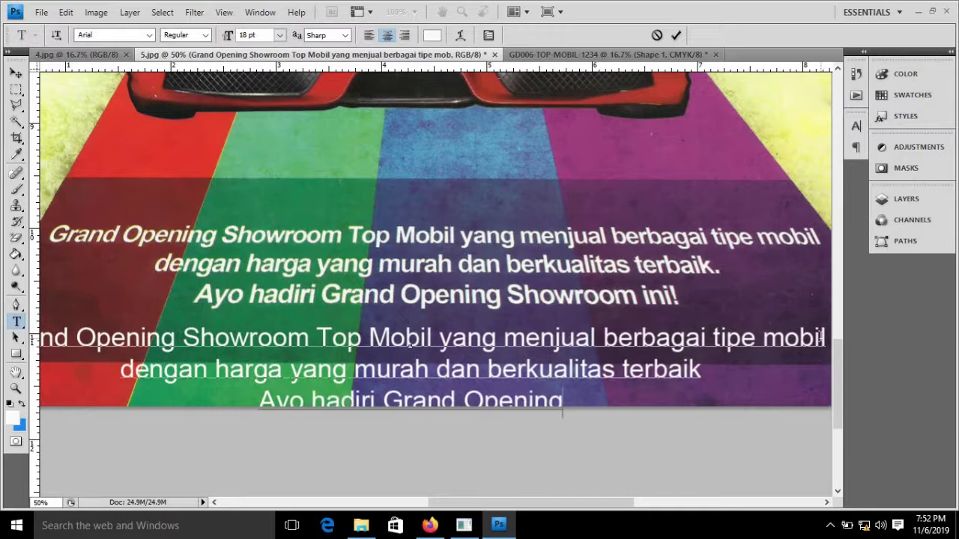
pyautogui.write('Show')
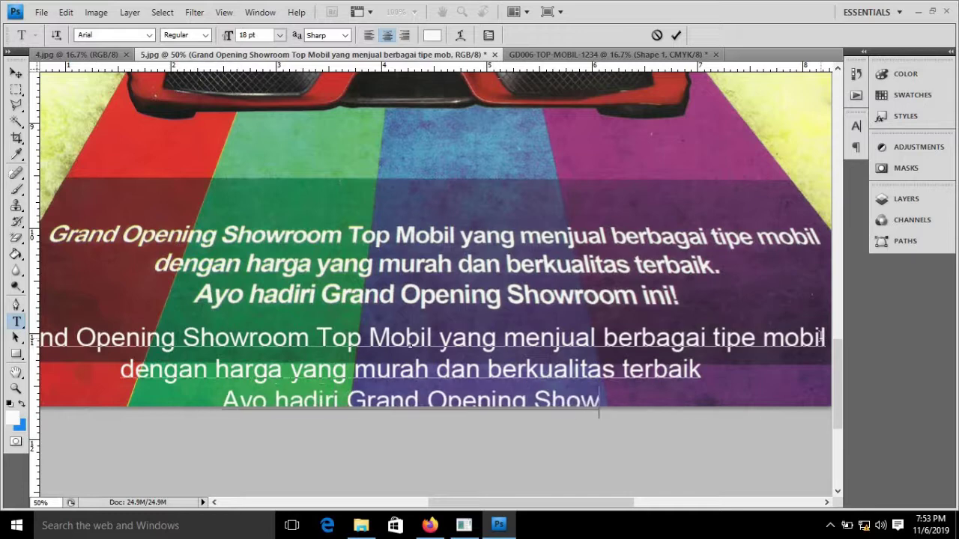
pyautogui.write('room')
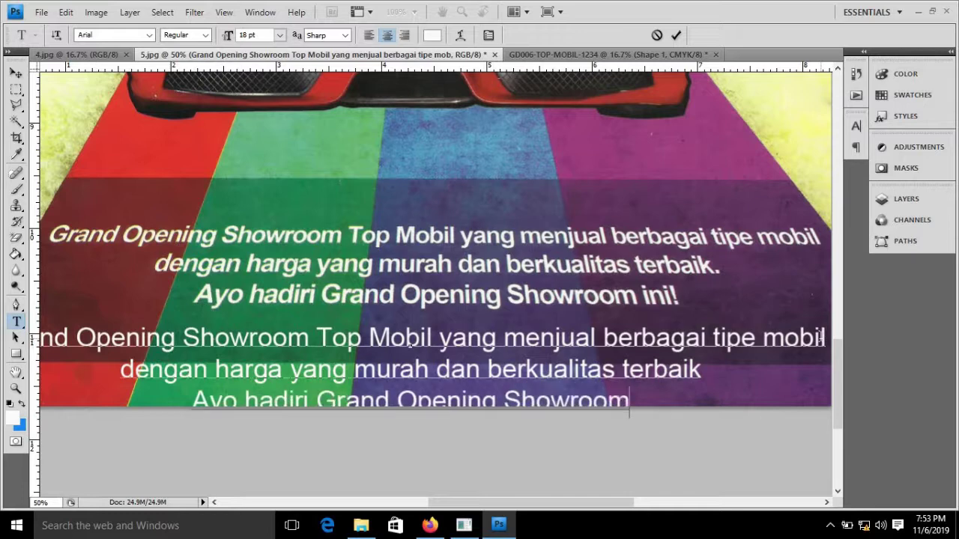
pyautogui.write(' ini')
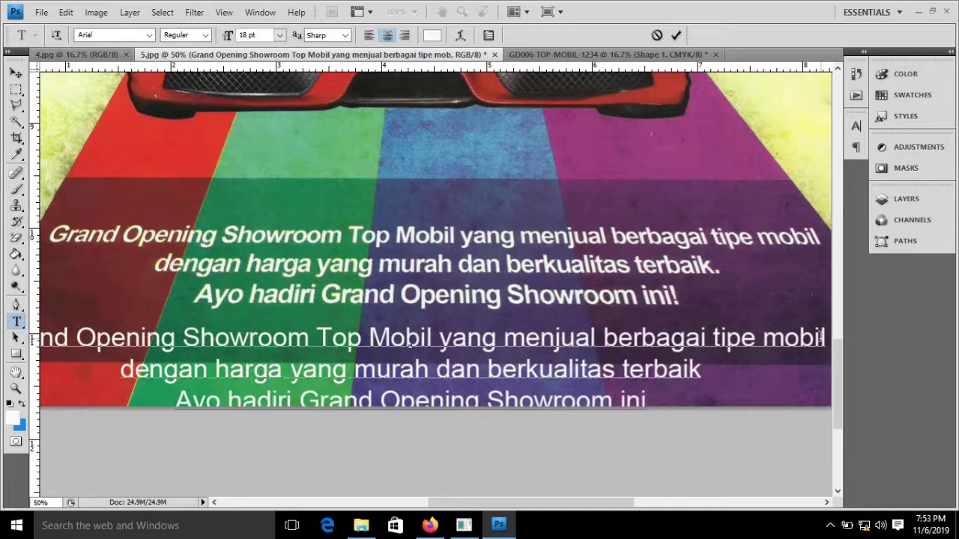
pyautogui.write('!')
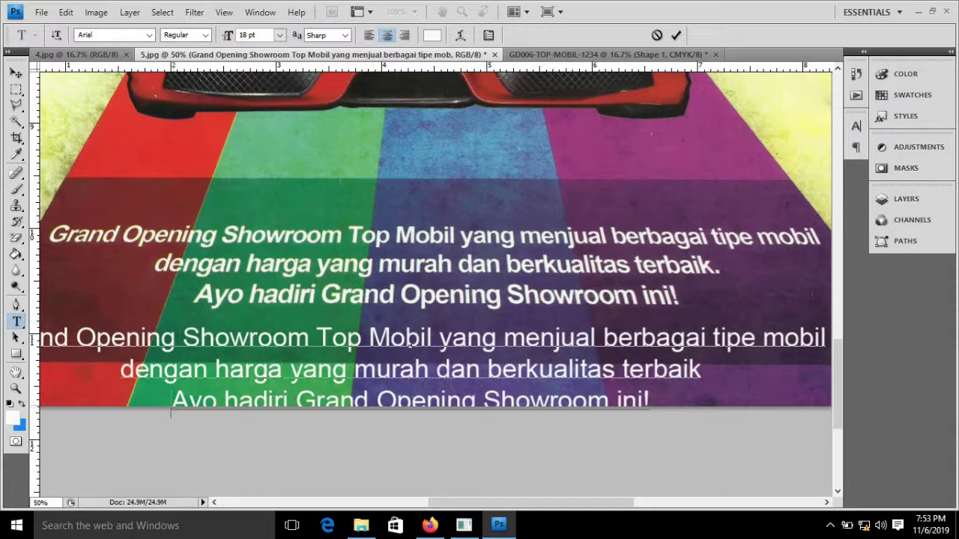
# Make the third line 'Ayo hadiri Grand Opening Showroom ini!' Faux Bold and commit.
pyautogui.moveTo(171, 409); pyautogui.dragTo(652, 408)
pyautogui.click(856, 126)
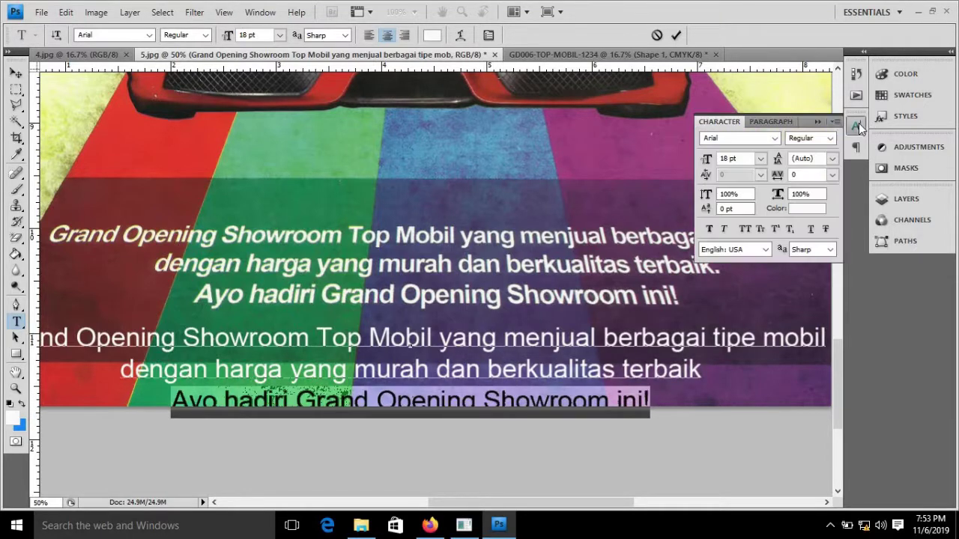
pyautogui.click(709, 230)
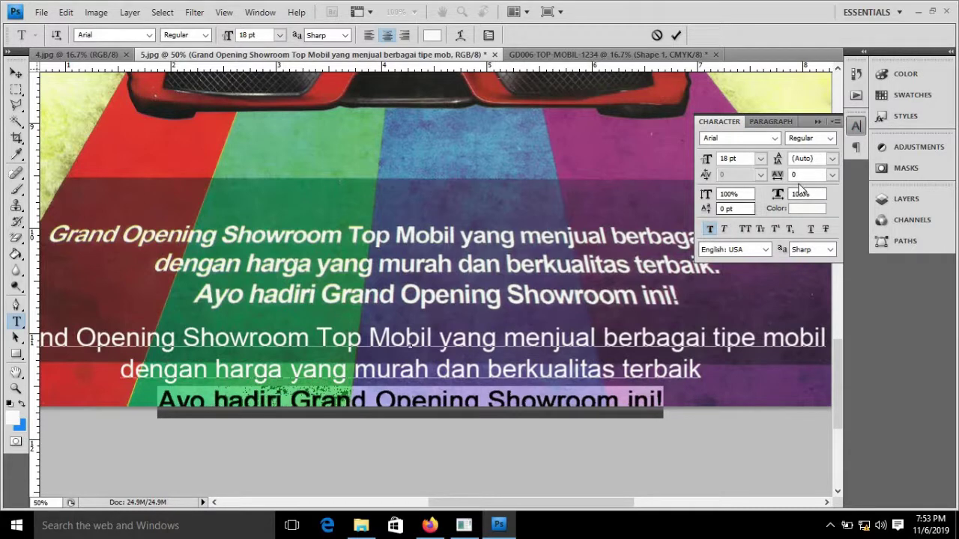
pyautogui.click(817, 121)
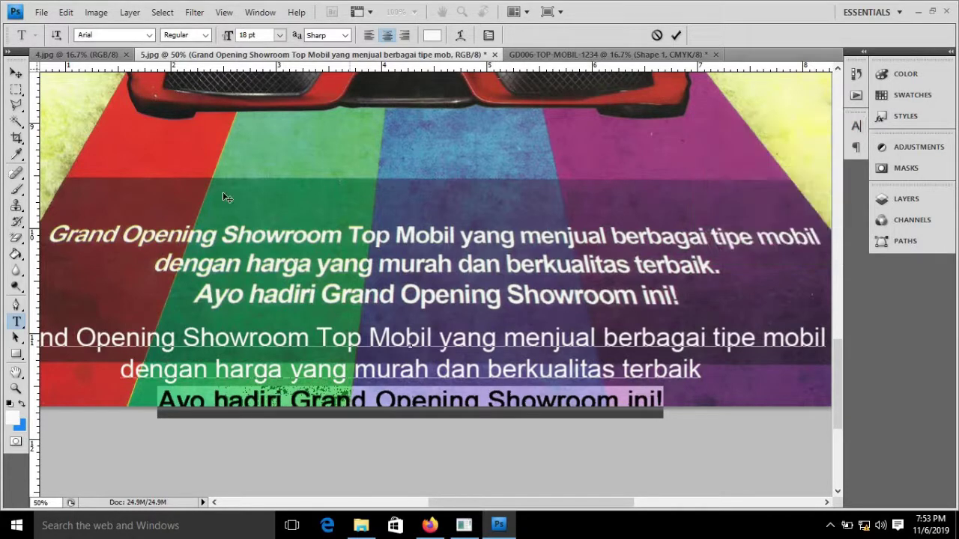
pyautogui.click(16, 74)
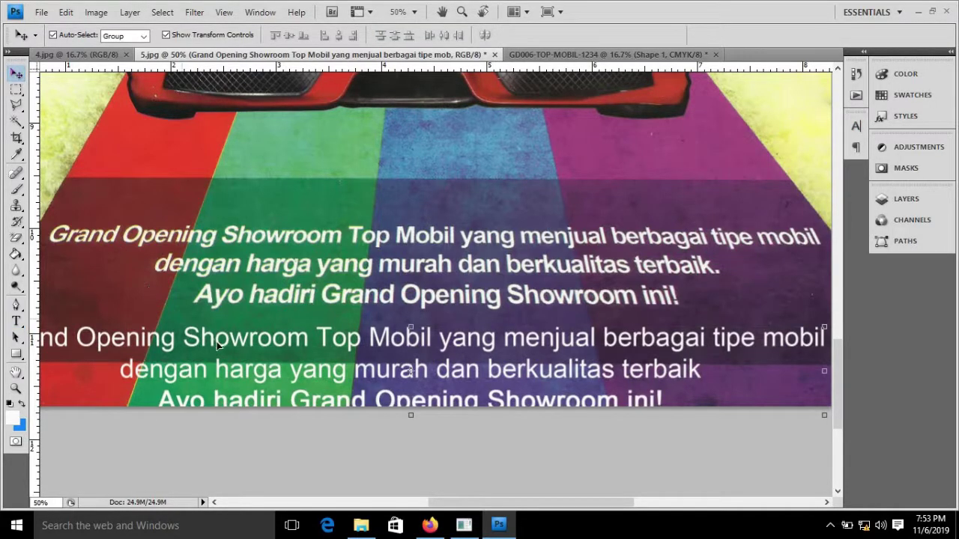
# Drag the text layer into the TopMobil poster and into the dark bottom band.
pyautogui.moveTo(254, 267); pyautogui.dragTo(556, 58)
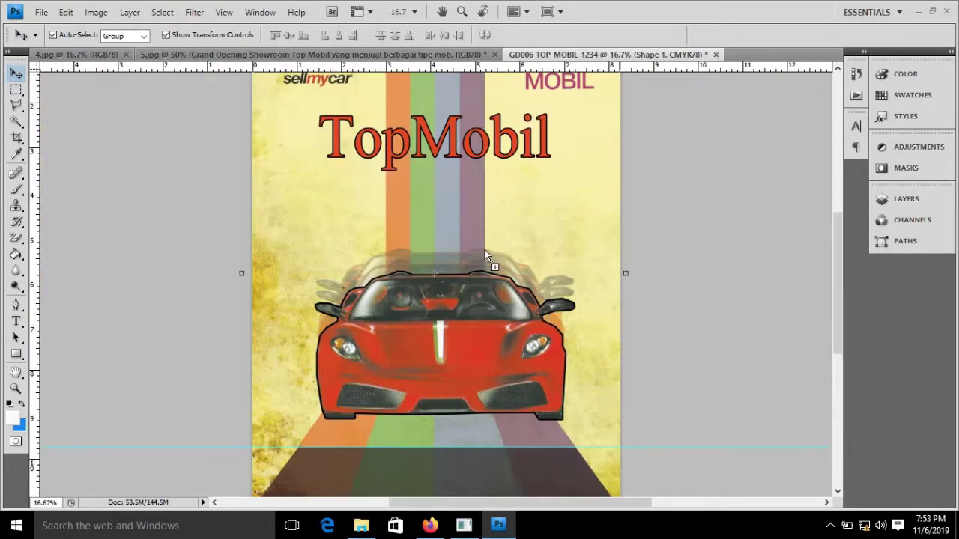
pyautogui.moveTo(556, 58); pyautogui.dragTo(458, 411)
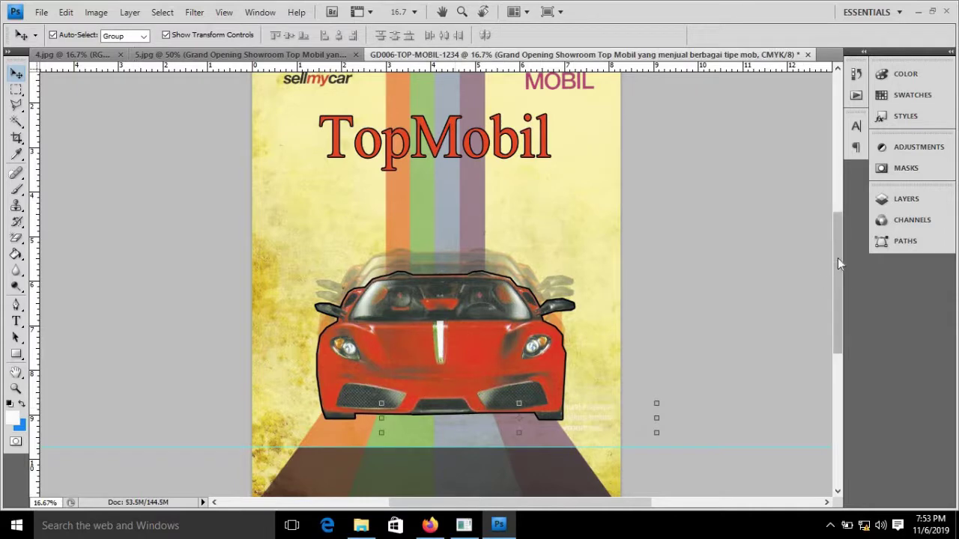
pyautogui.moveTo(838, 258); pyautogui.dragTo(840, 290)
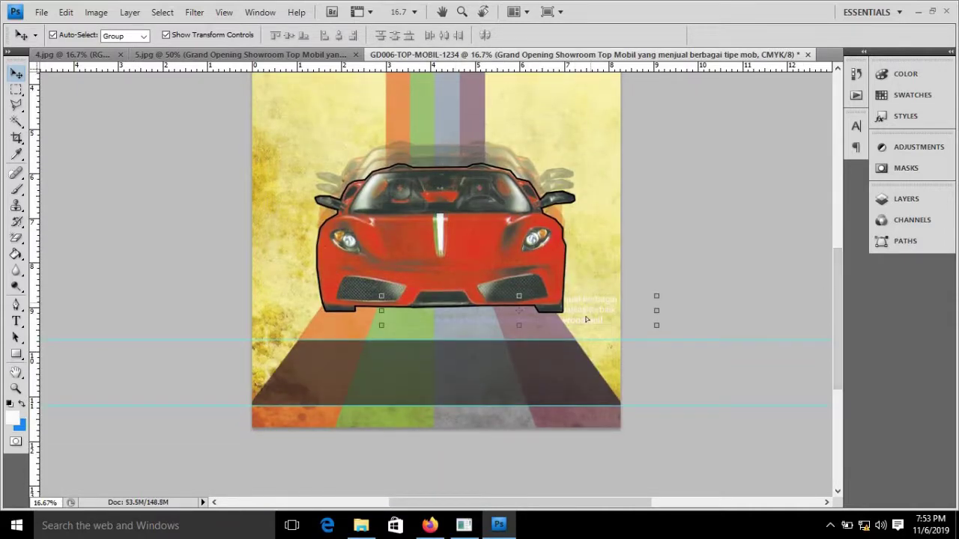
pyautogui.moveTo(590, 301); pyautogui.dragTo(528, 372)
# Reorder the text layer above the dark band layer.
pyautogui.click(923, 199)
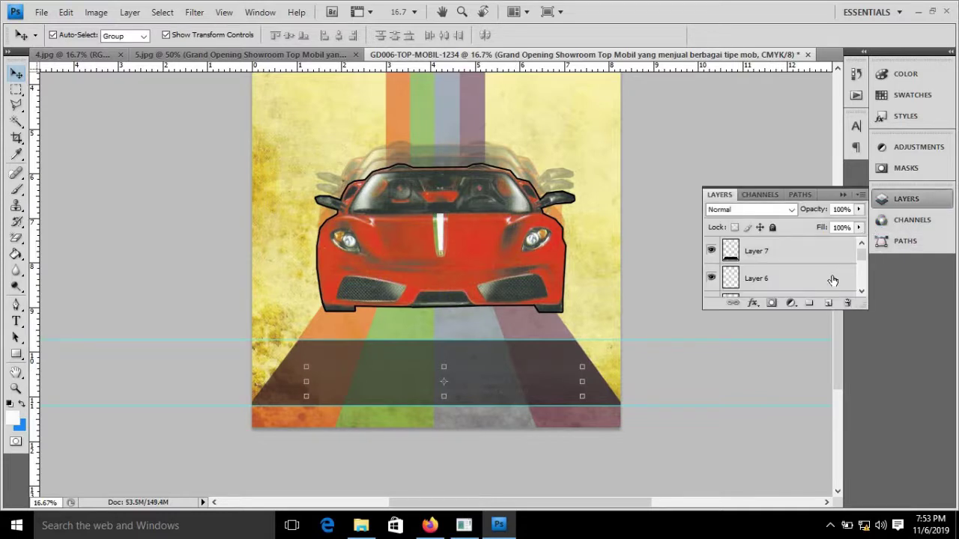
pyautogui.moveTo(861, 257); pyautogui.dragTo(861, 283)
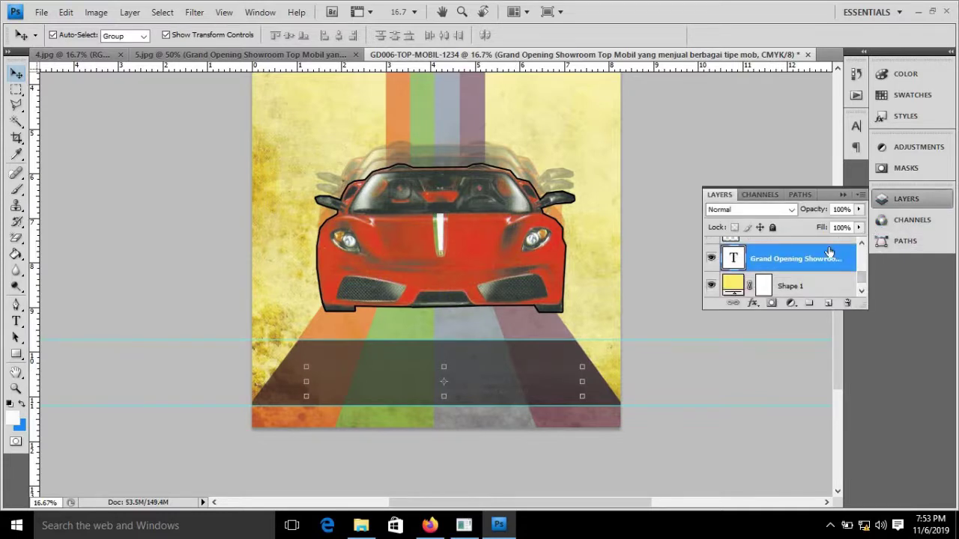
pyautogui.moveTo(824, 252)
pyautogui.mouseDown()
pyautogui.moveTo(818, 207)
pyautogui.moveTo(815, 245)
pyautogui.mouseUp()
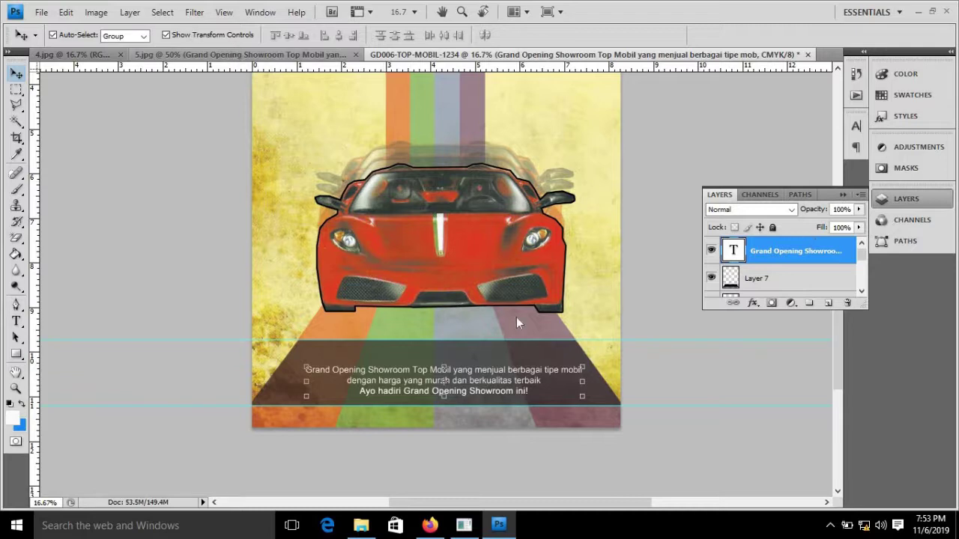
pyautogui.moveTo(516, 317); pyautogui.dragTo(528, 372)
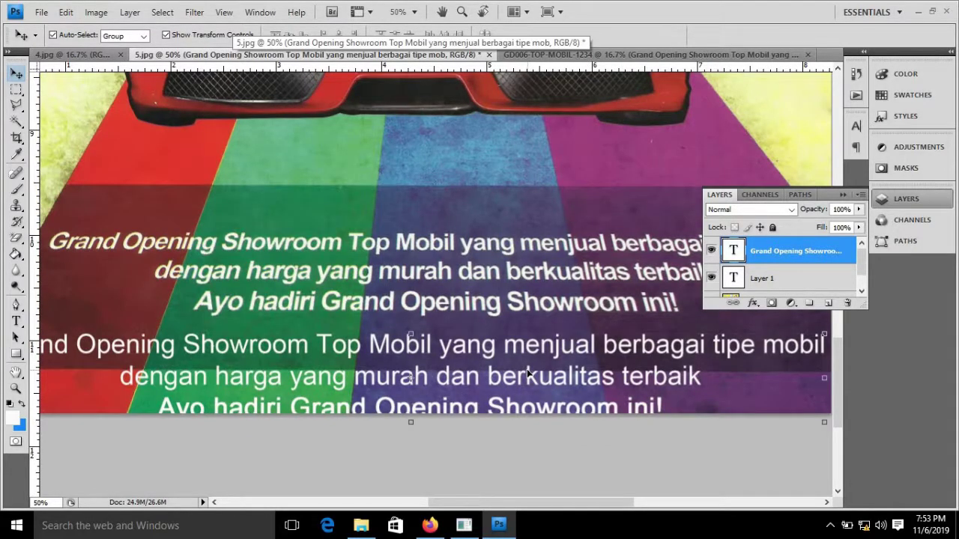
# Undo the stray text copy in 5.jpg, then nudge the poster paragraph slightly higher.
pyautogui.hotkey('ctrl', 'z')
pyautogui.hotkey('ctrl', '-')
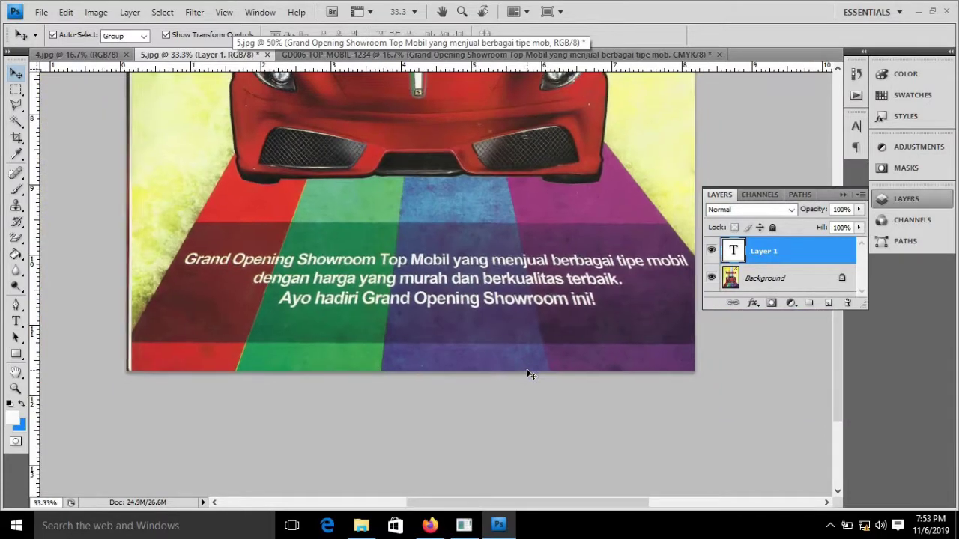
pyautogui.hotkey('ctrl', '-')
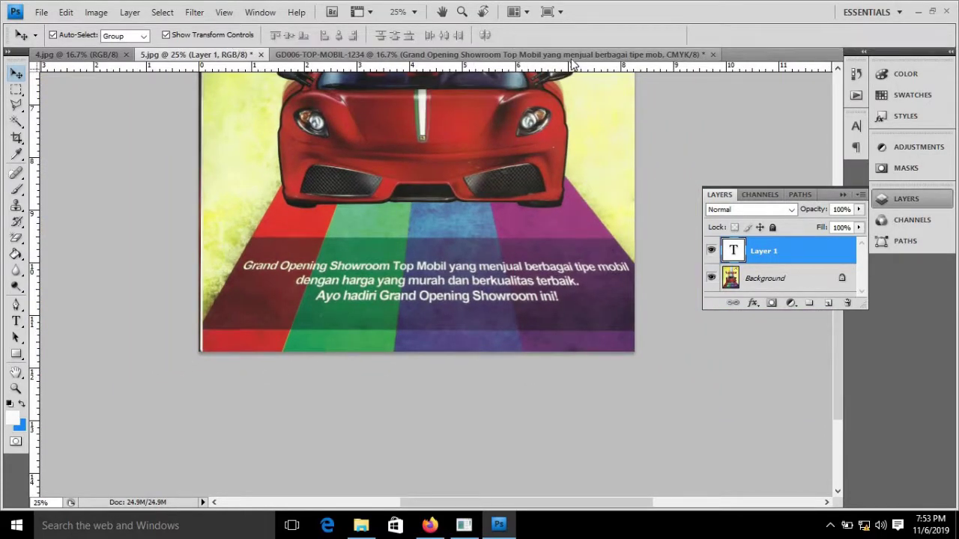
pyautogui.click(570, 56)
pyautogui.moveTo(476, 372); pyautogui.dragTo(475, 368)
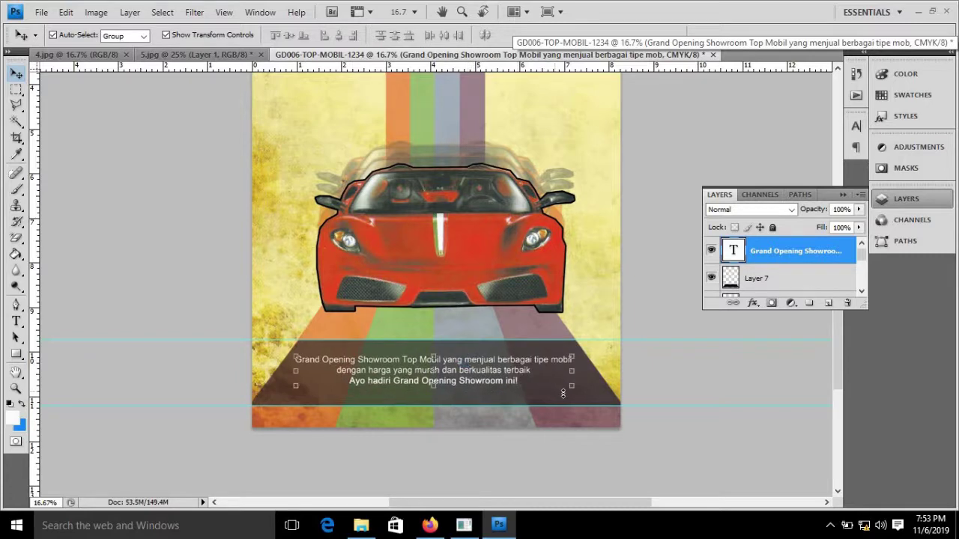
# Scale the paragraph proportionally to 100.7%, apply, and nudge it upward.
pyautogui.moveTo(571, 388); pyautogui.dragTo(573, 406)
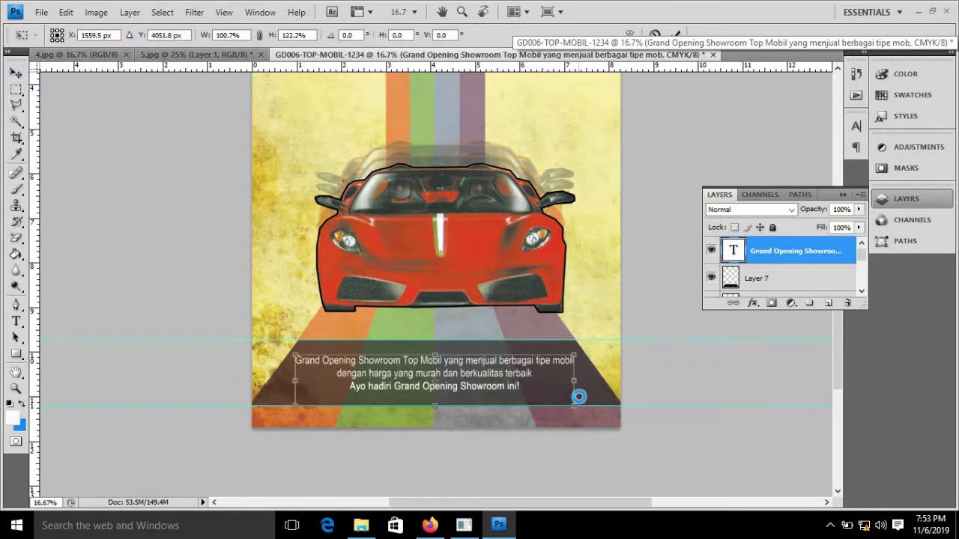
pyautogui.click(260, 35)
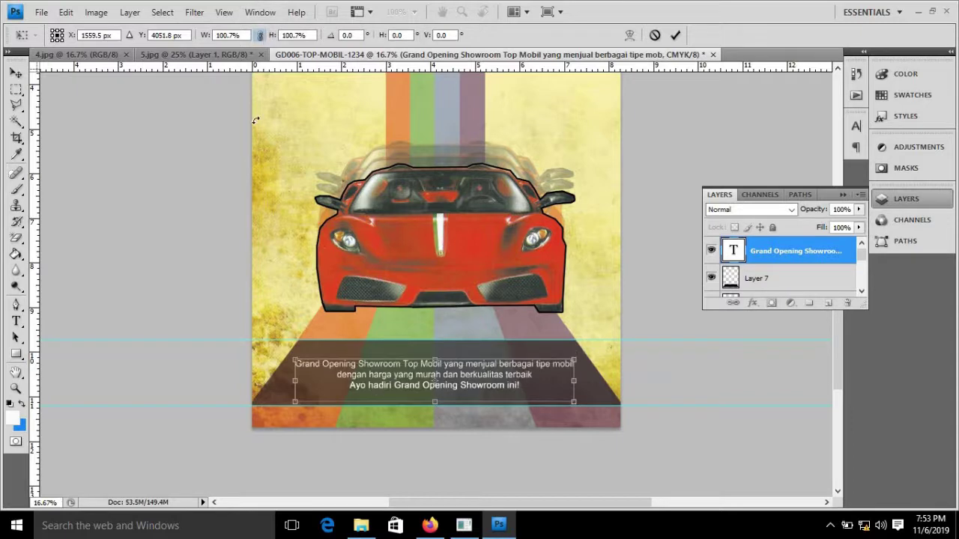
pyautogui.click(16, 74)
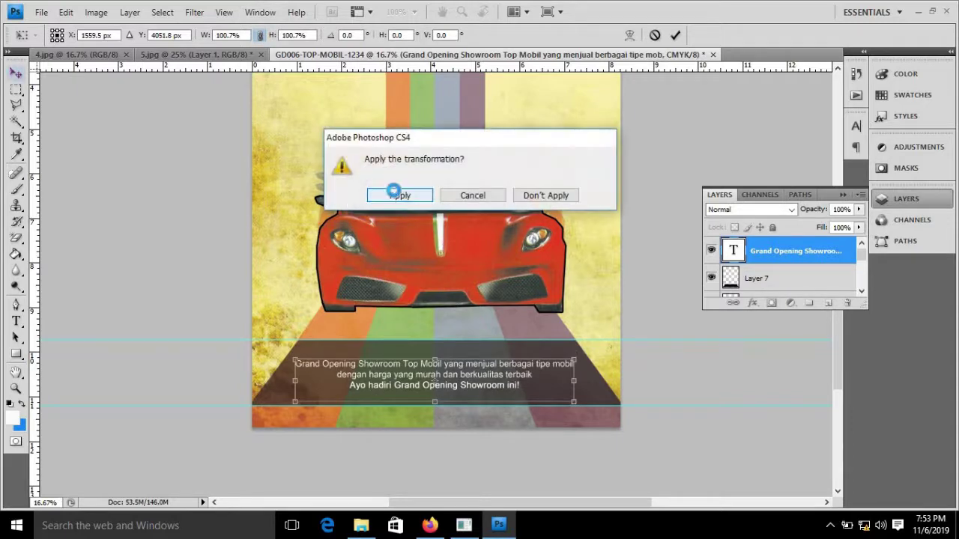
pyautogui.click(393, 191)
pyautogui.hotkey('shift', 'Up')
pyautogui.hotkey('shift', 'Up')
pyautogui.hotkey('shift', 'Up')
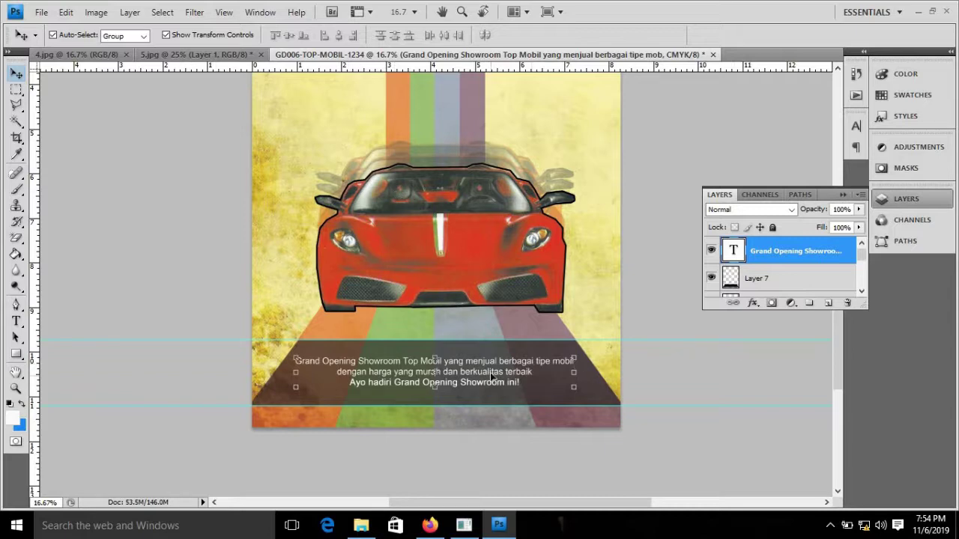
# Duplicate the Grand Opening Showroom text layer.
pyautogui.rightClick(797, 262)
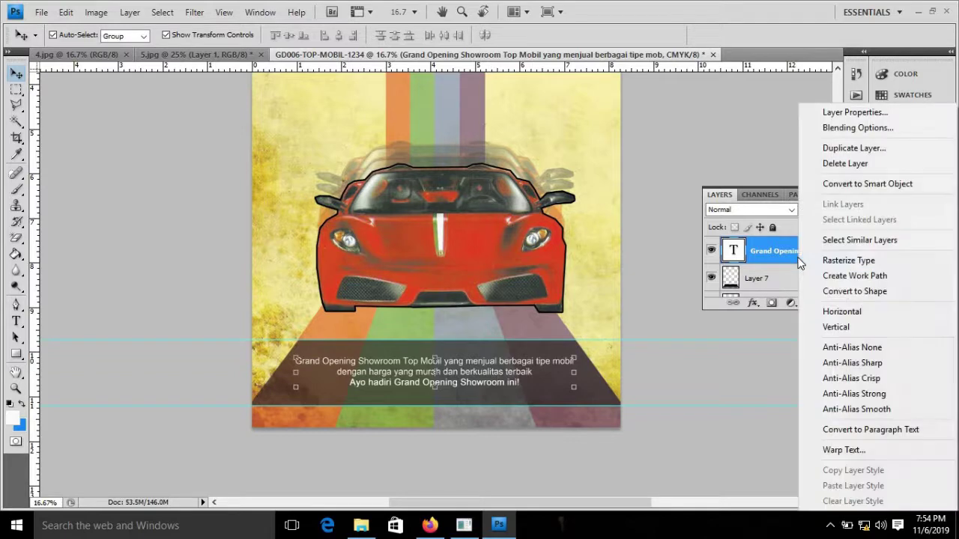
pyautogui.click(854, 148)
pyautogui.click(604, 158)
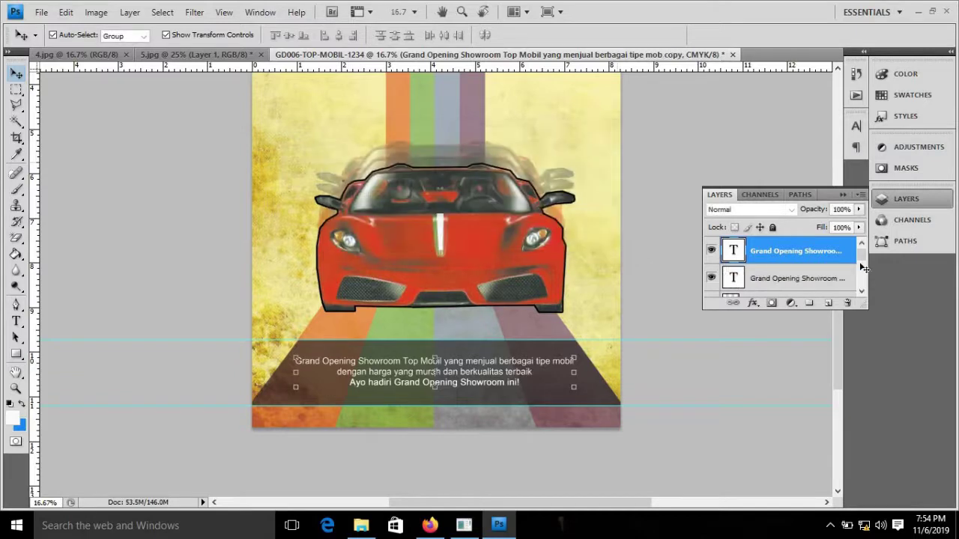
# Merge both Grand Opening text layers into one layer with Merge Layers.
pyautogui.keyDown('shift'); pyautogui.click(824, 279); pyautogui.keyUp('shift')
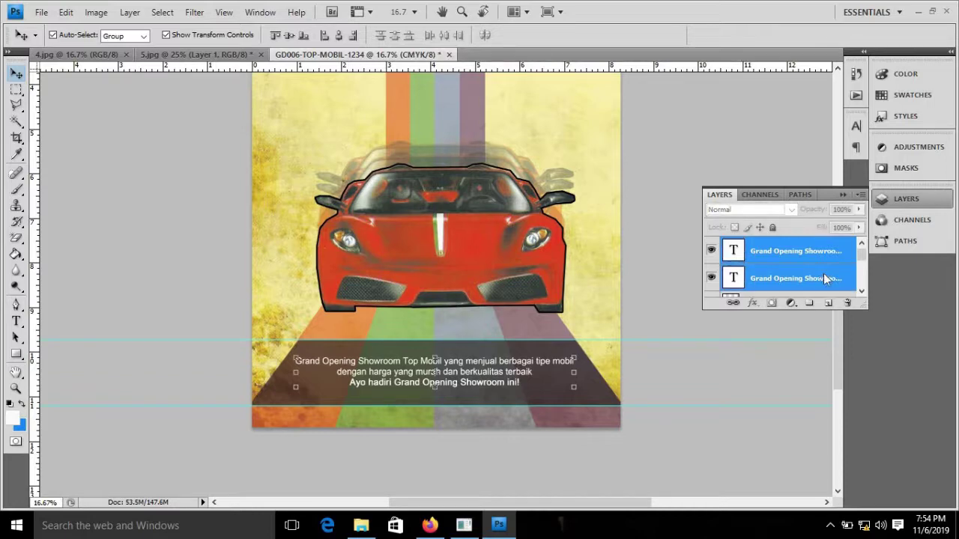
pyautogui.rightClick(824, 278)
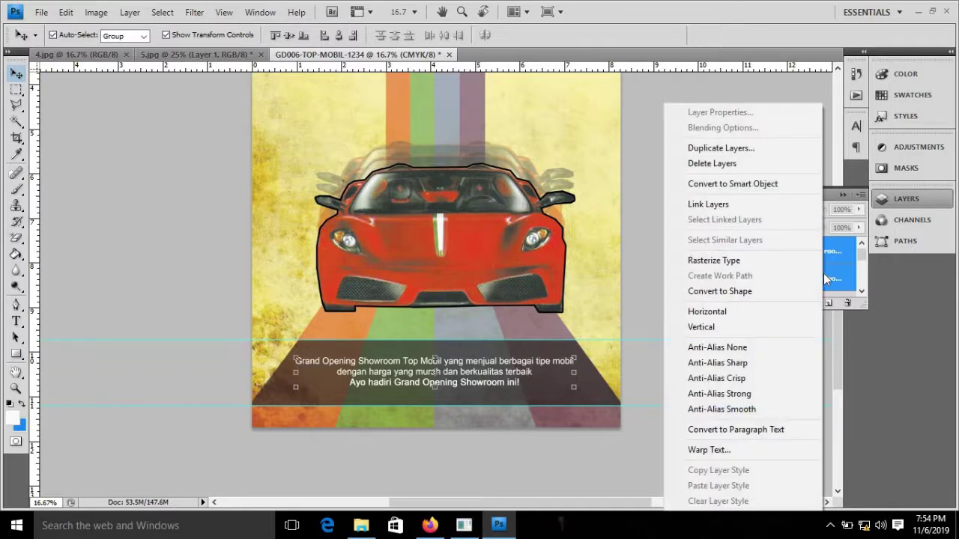
pyautogui.click(130, 13)
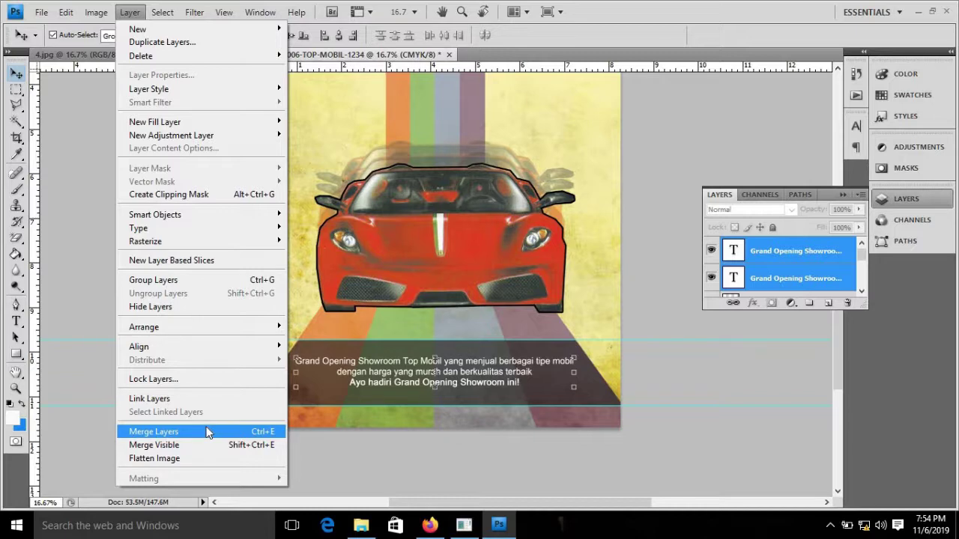
pyautogui.click(208, 431)
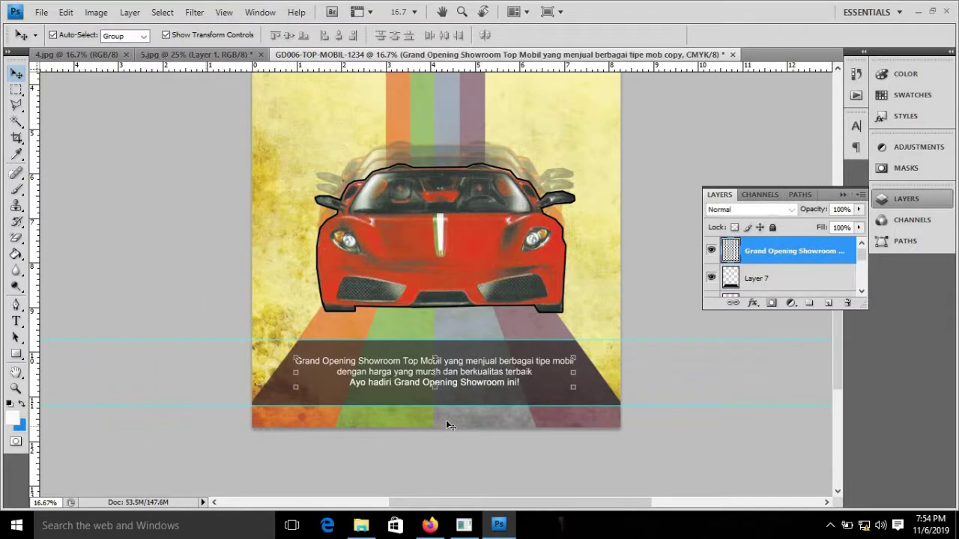
# Try the transform options on the merged text and check the 5.jpg reference poster.
pyautogui.click(576, 391)
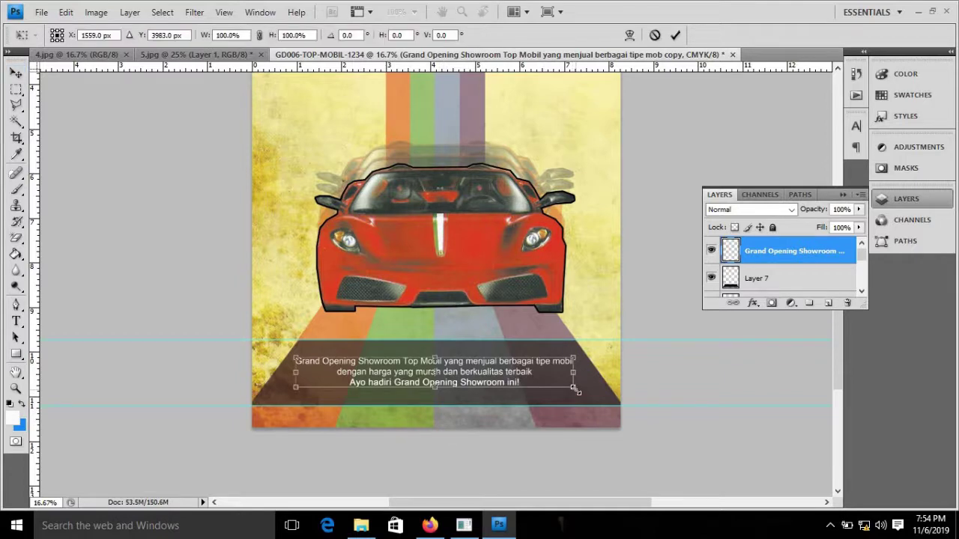
pyautogui.rightClick(577, 395)
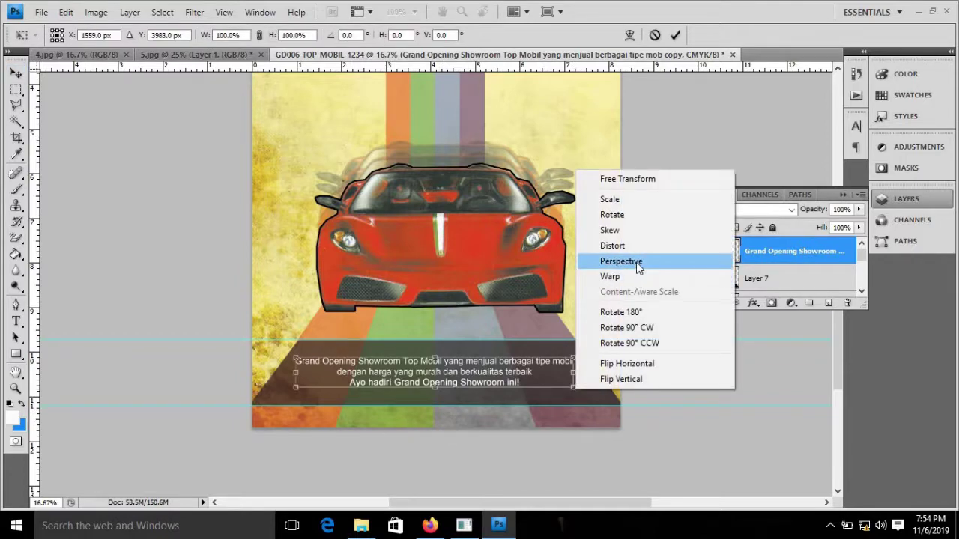
pyautogui.click(636, 262)
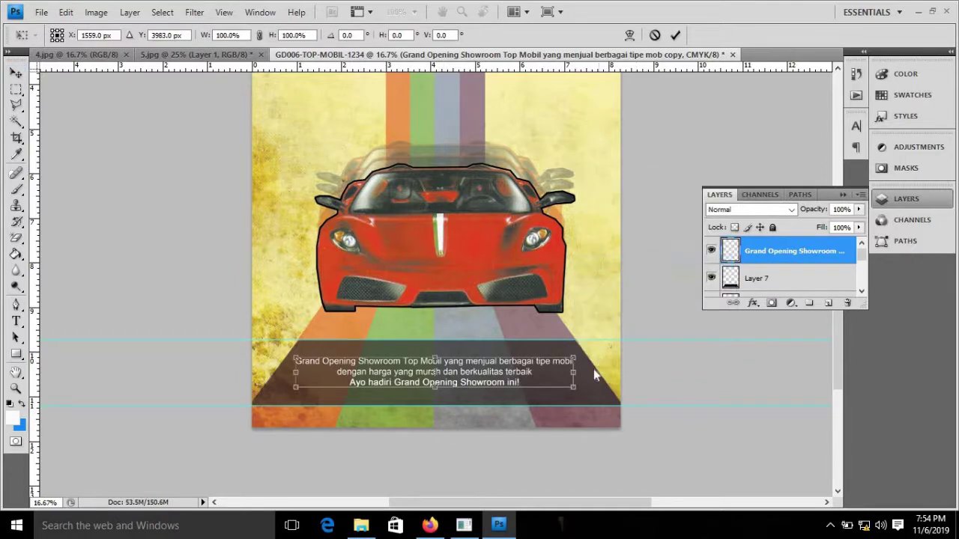
pyautogui.click(233, 57)
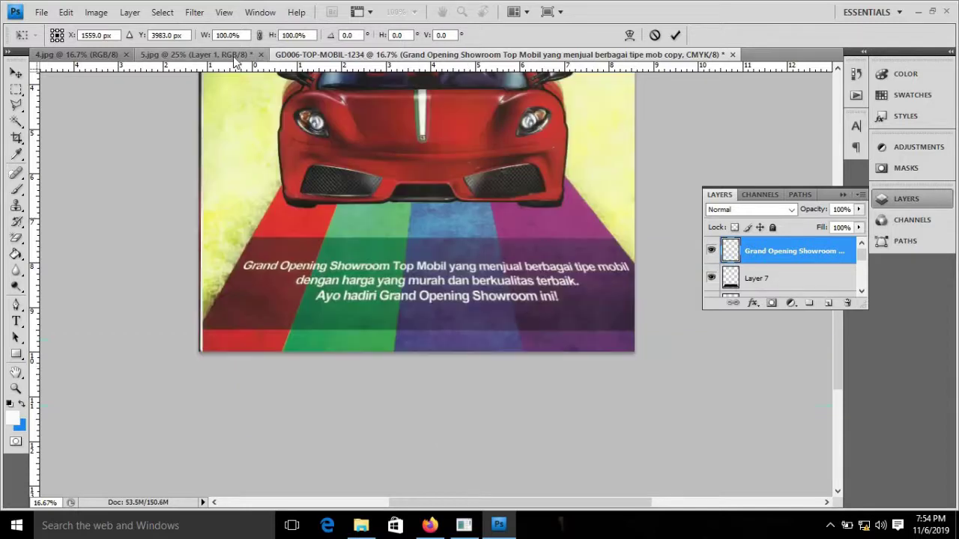
pyautogui.click(402, 54)
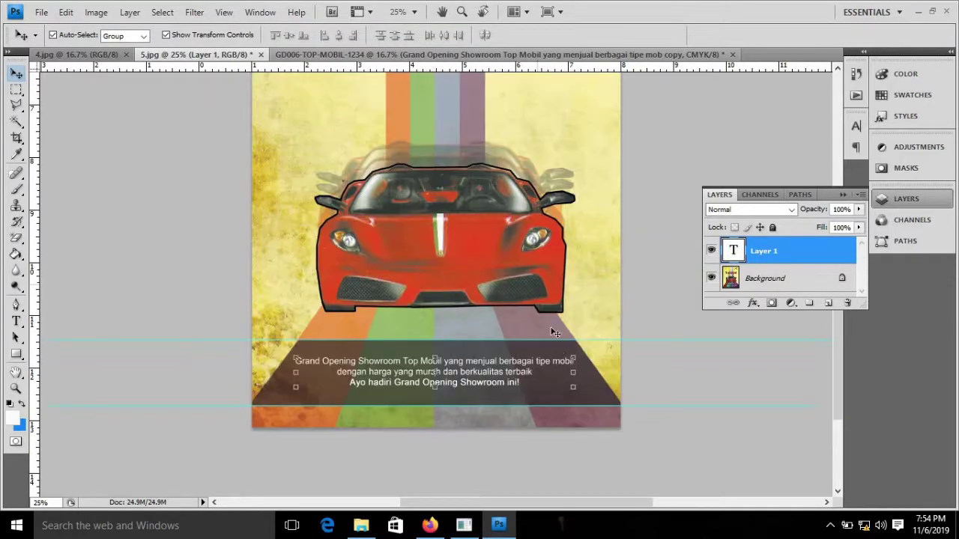
pyautogui.rightClick(577, 391)
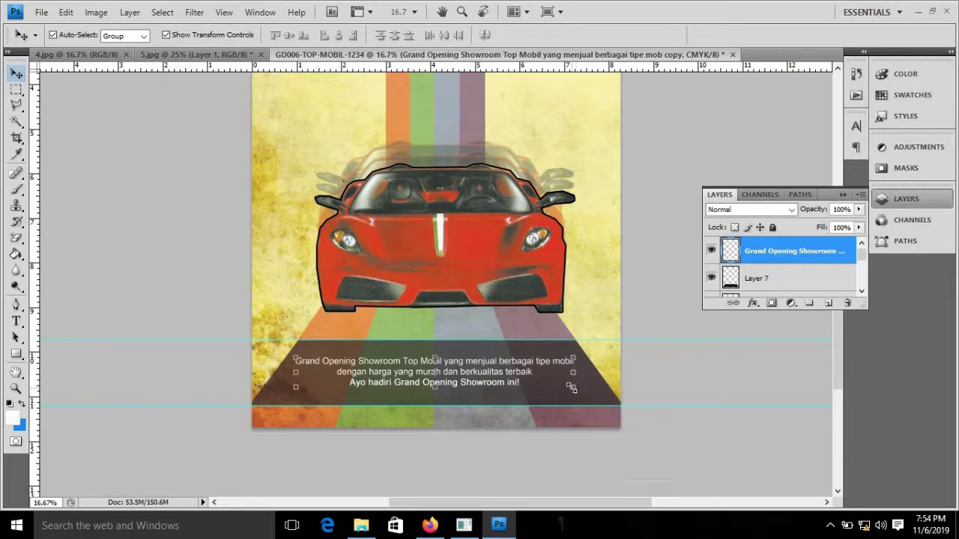
pyautogui.rightClick(573, 389)
pyautogui.press('Escape')
# Apply a Perspective free transform, widening the text's bottom edge outward.
pyautogui.hotkey('ctrl', 't')
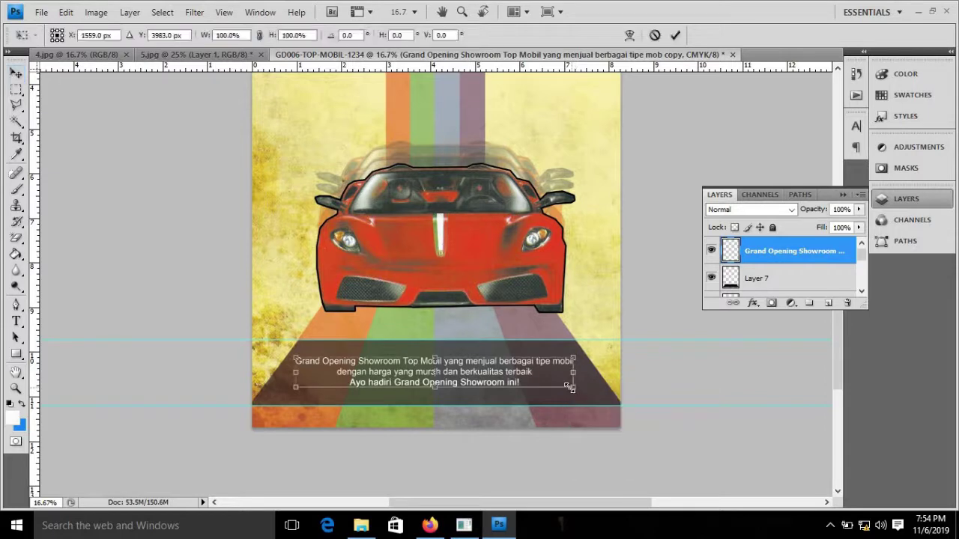
pyautogui.moveTo(573, 387)
pyautogui.mouseDown()
pyautogui.moveTo(558, 389)
pyautogui.moveTo(583, 389)
pyautogui.mouseUp()
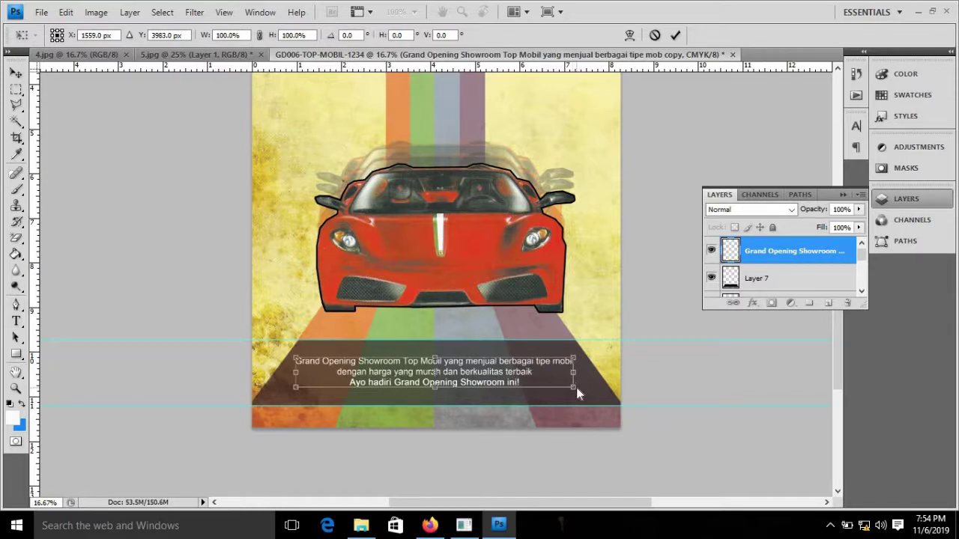
pyautogui.rightClick(577, 394)
pyautogui.click(644, 258)
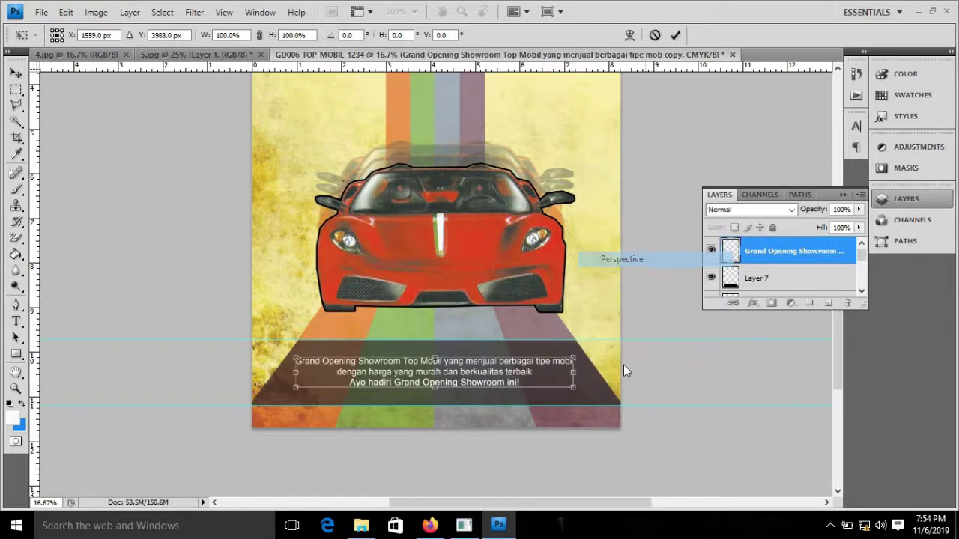
pyautogui.moveTo(574, 388); pyautogui.dragTo(607, 395)
pyautogui.moveTo(575, 361); pyautogui.dragTo(575, 353)
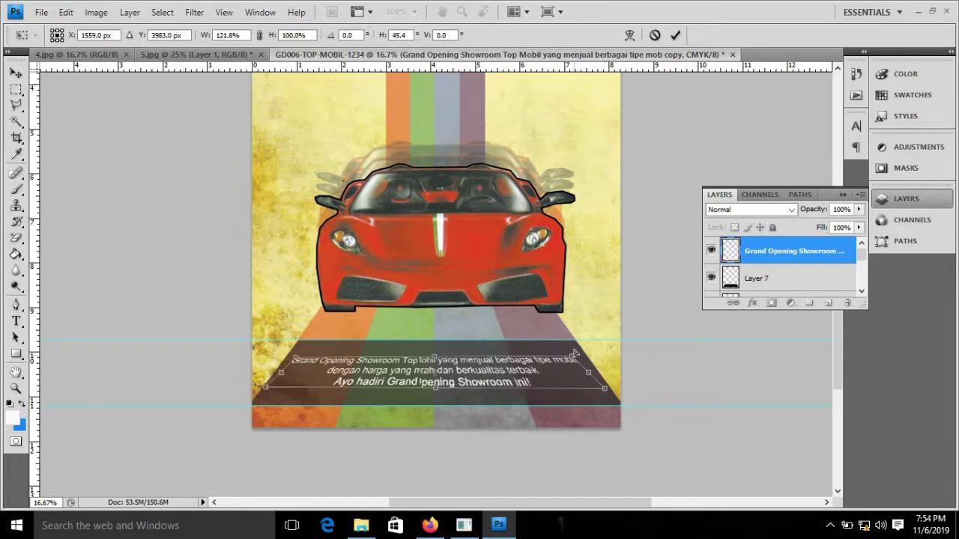
pyautogui.hotkey('ctrl', 'z')
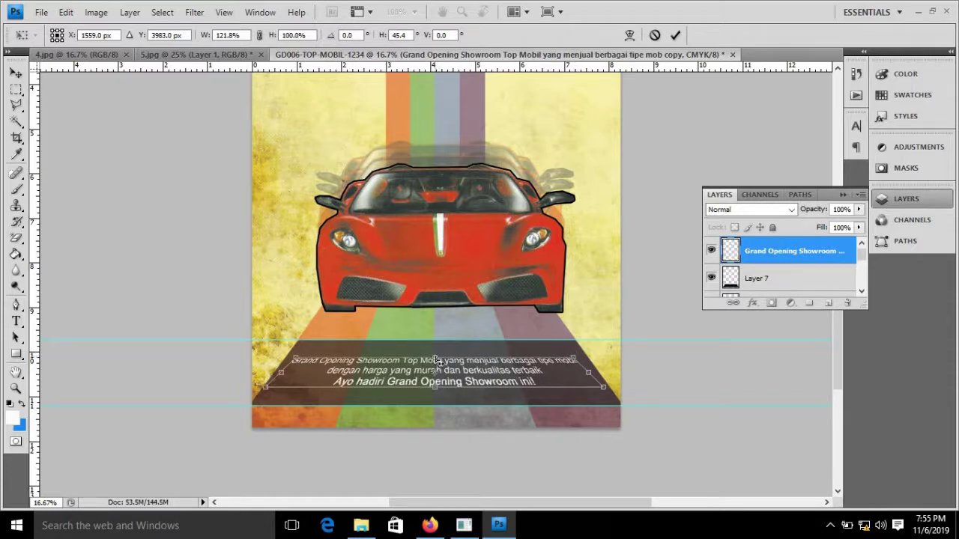
# Scale the text slightly taller and commit the transformation.
pyautogui.moveTo(437, 356); pyautogui.dragTo(438, 355)
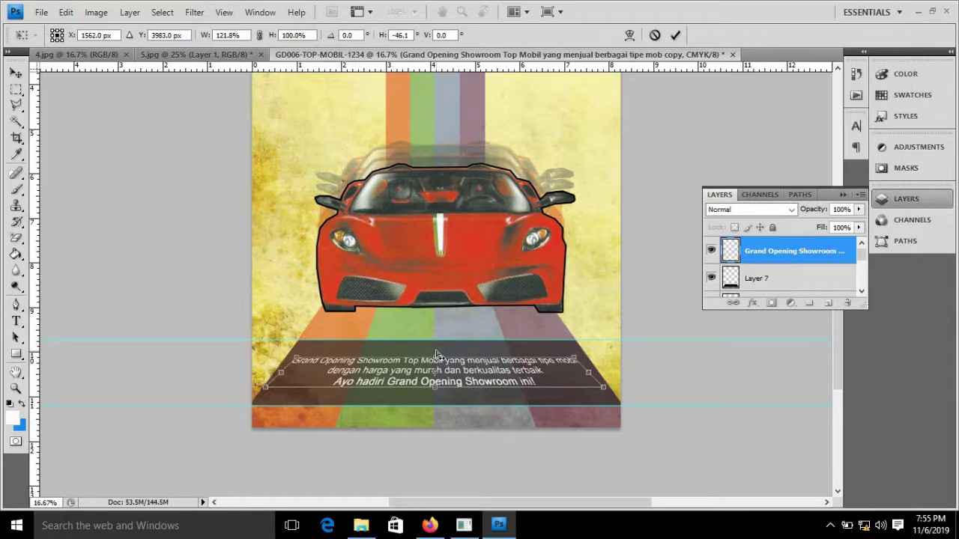
pyautogui.rightClick(437, 363)
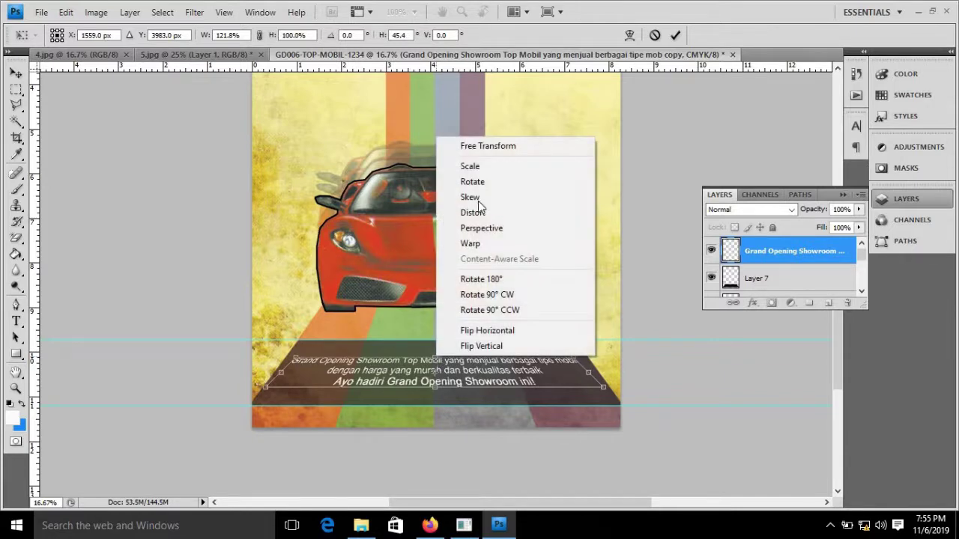
pyautogui.click(468, 226)
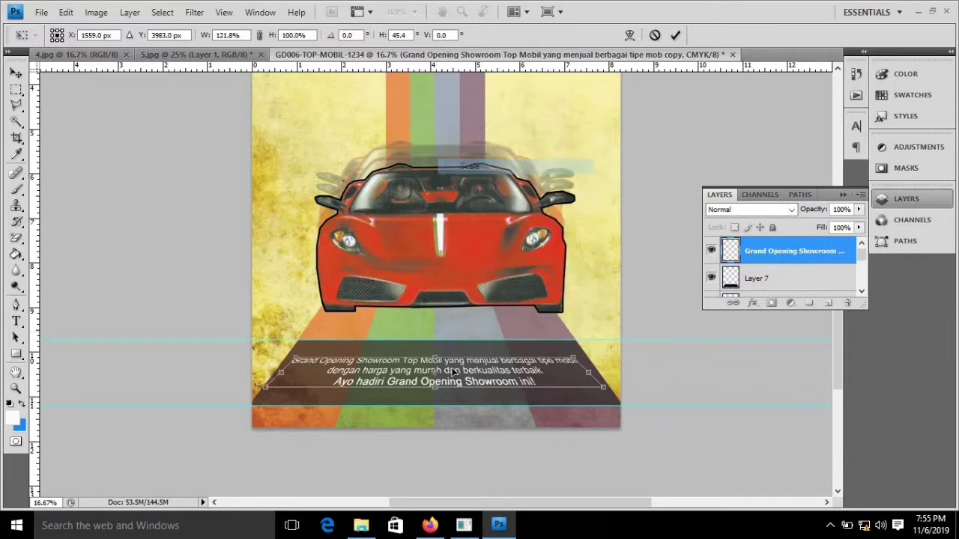
pyautogui.moveTo(437, 360); pyautogui.dragTo(437, 358)
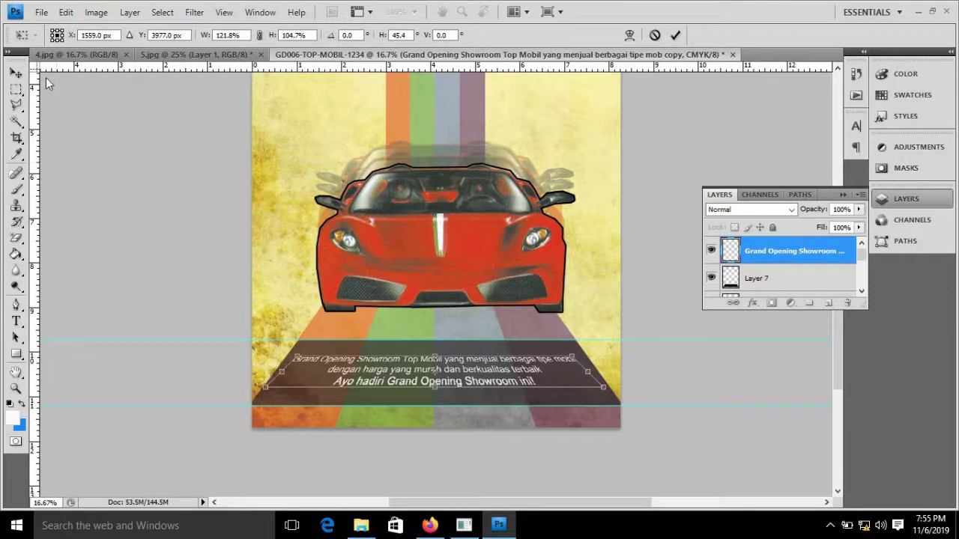
pyautogui.click(16, 73)
pyautogui.click(400, 195)
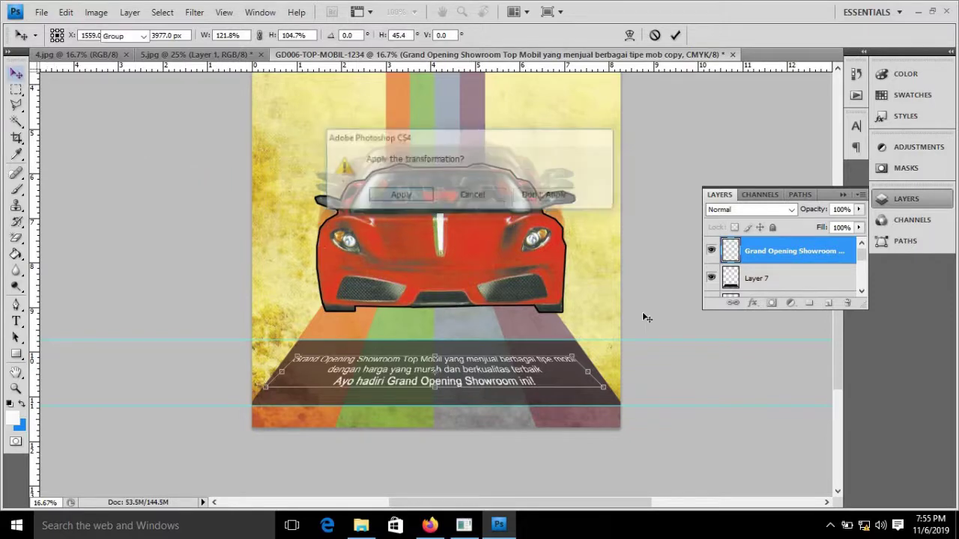
# Reselect the Grand Opening text layer and nudge it up one pixel.
pyautogui.click(702, 365)
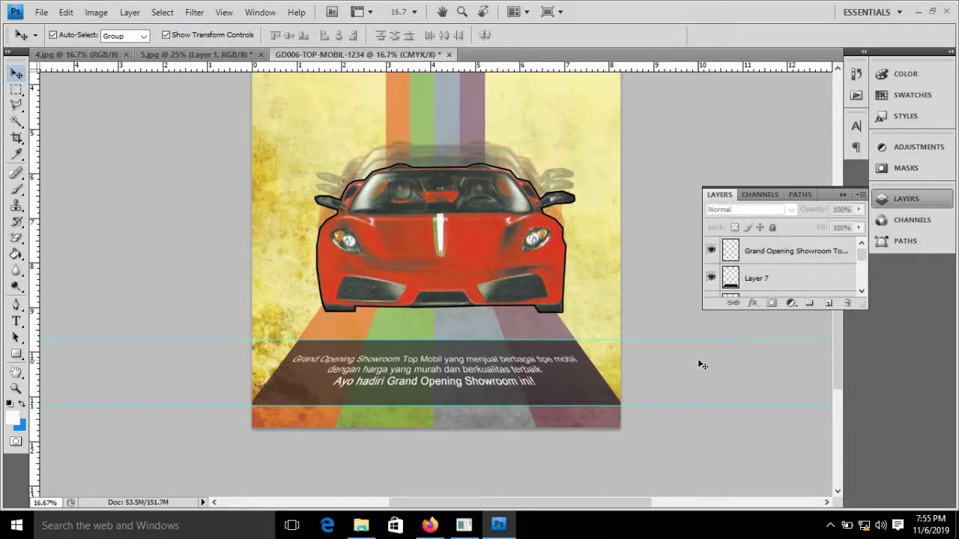
pyautogui.click(500, 372)
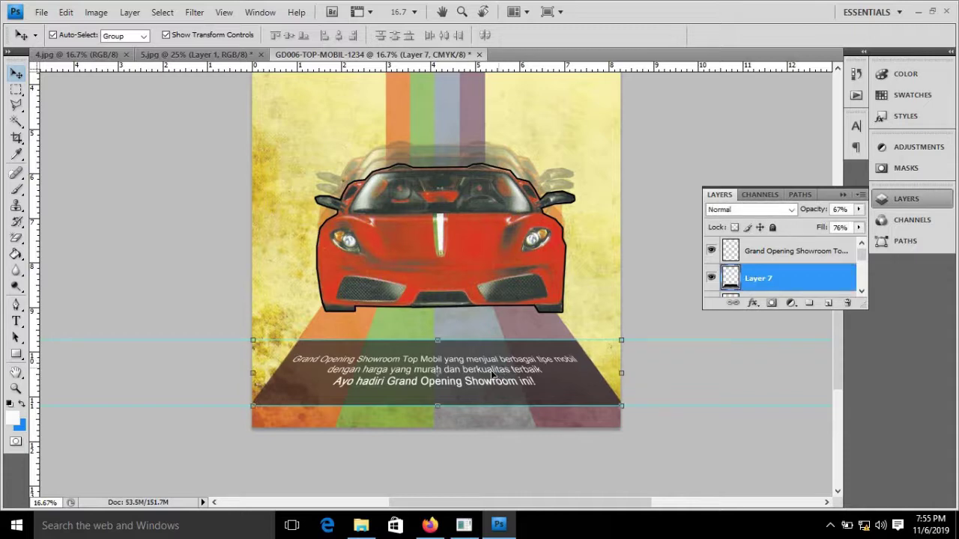
pyautogui.click(487, 371)
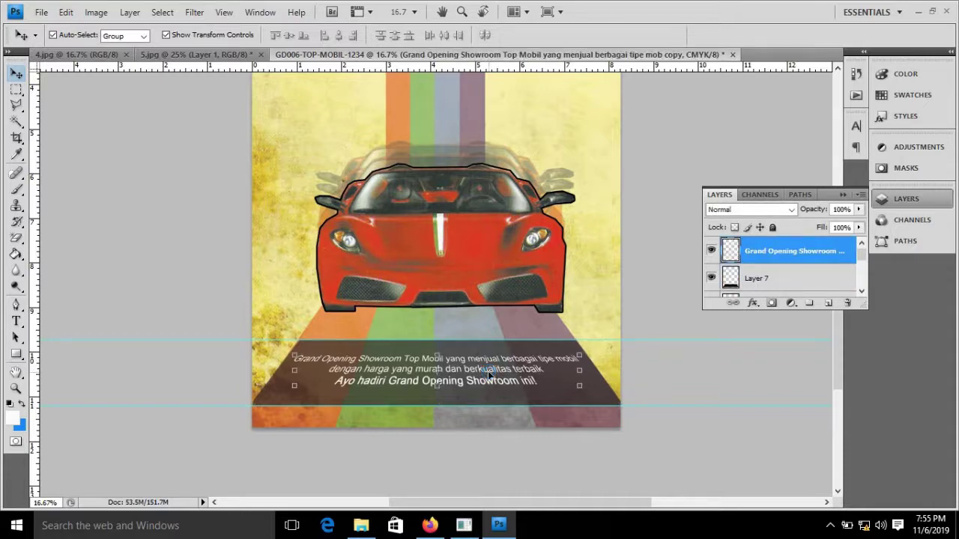
pyautogui.press('Up')
# Zoom out and compare the TopMobil poster against the 5.jpg reference design.
pyautogui.hotkey('ctrl', '-')
pyautogui.hotkey('ctrl', '-')
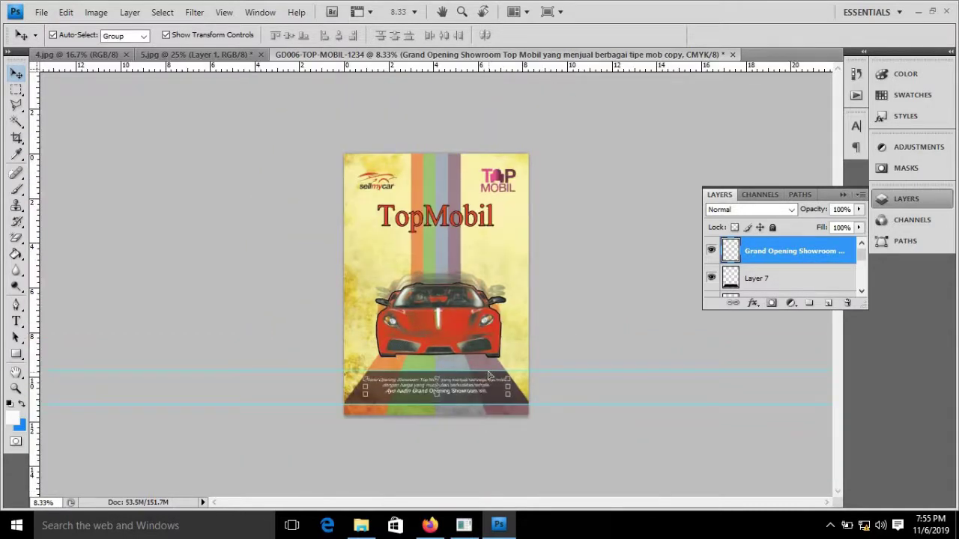
pyautogui.hotkey('ctrl', '+')
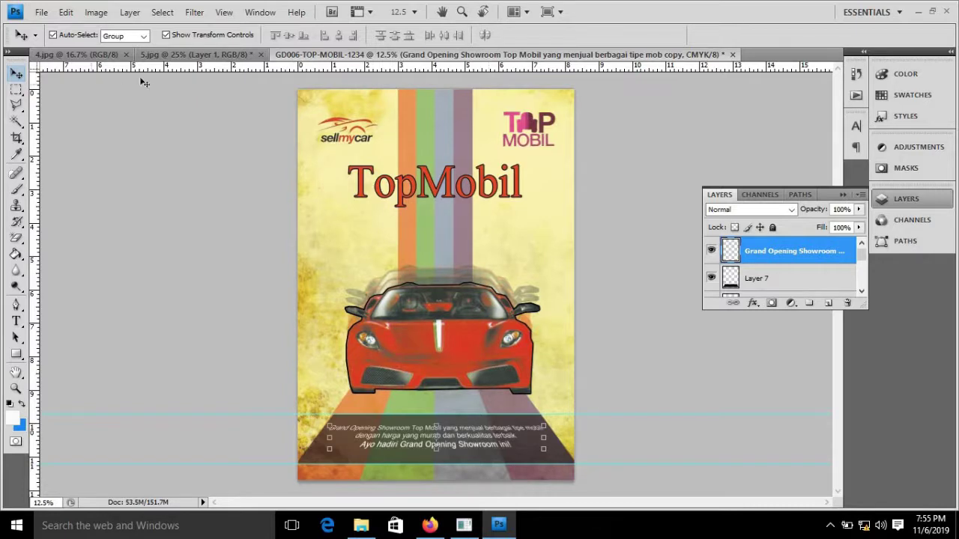
pyautogui.click(166, 60)
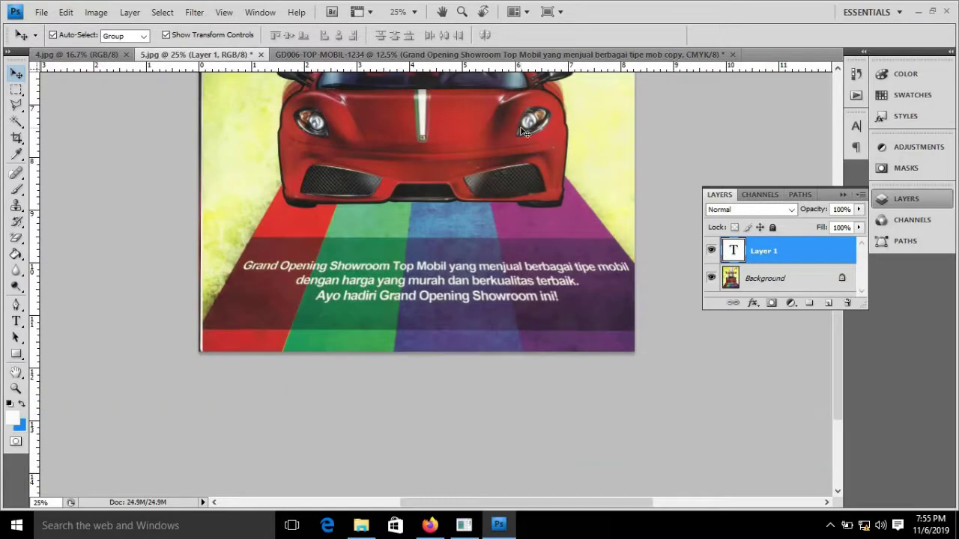
pyautogui.hotkey('ctrl', '-')
pyautogui.hotkey('ctrl', '-')
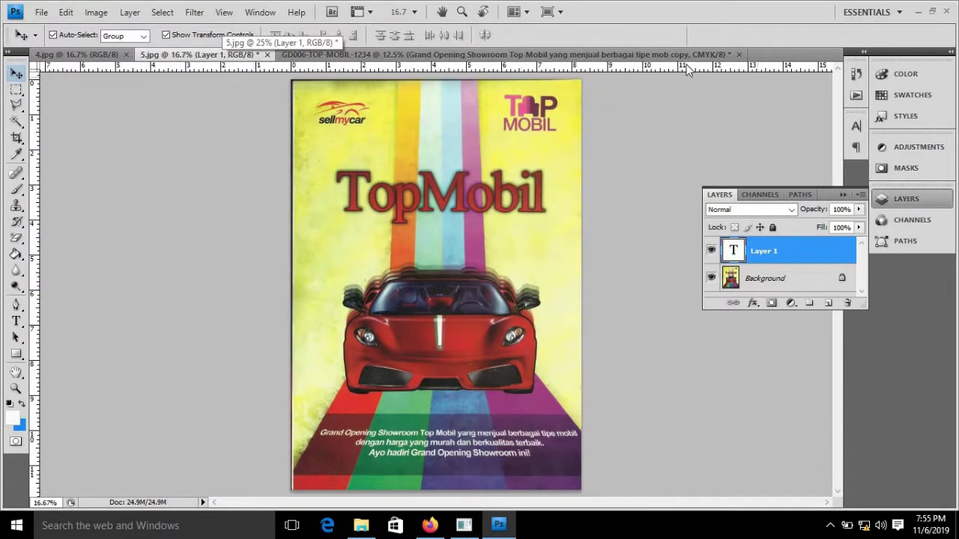
pyautogui.click(648, 53)
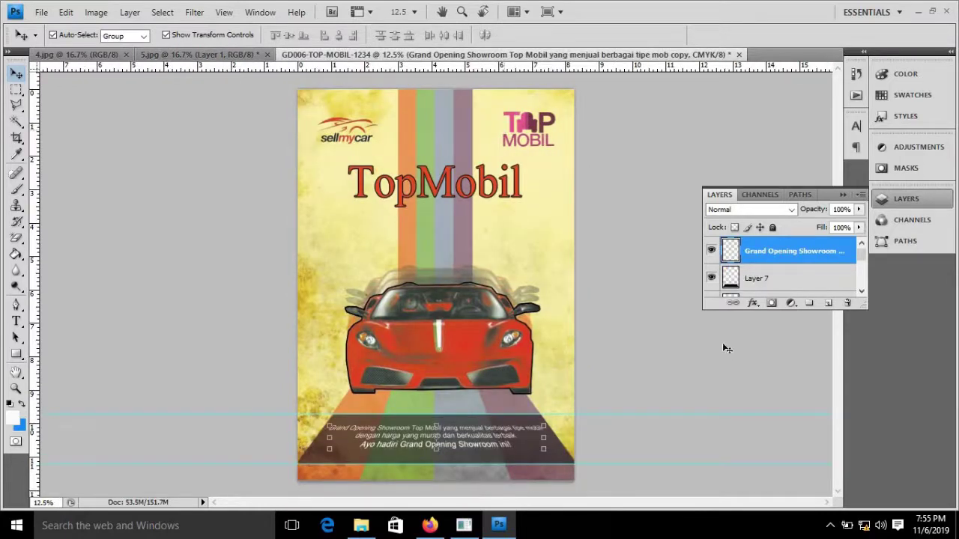